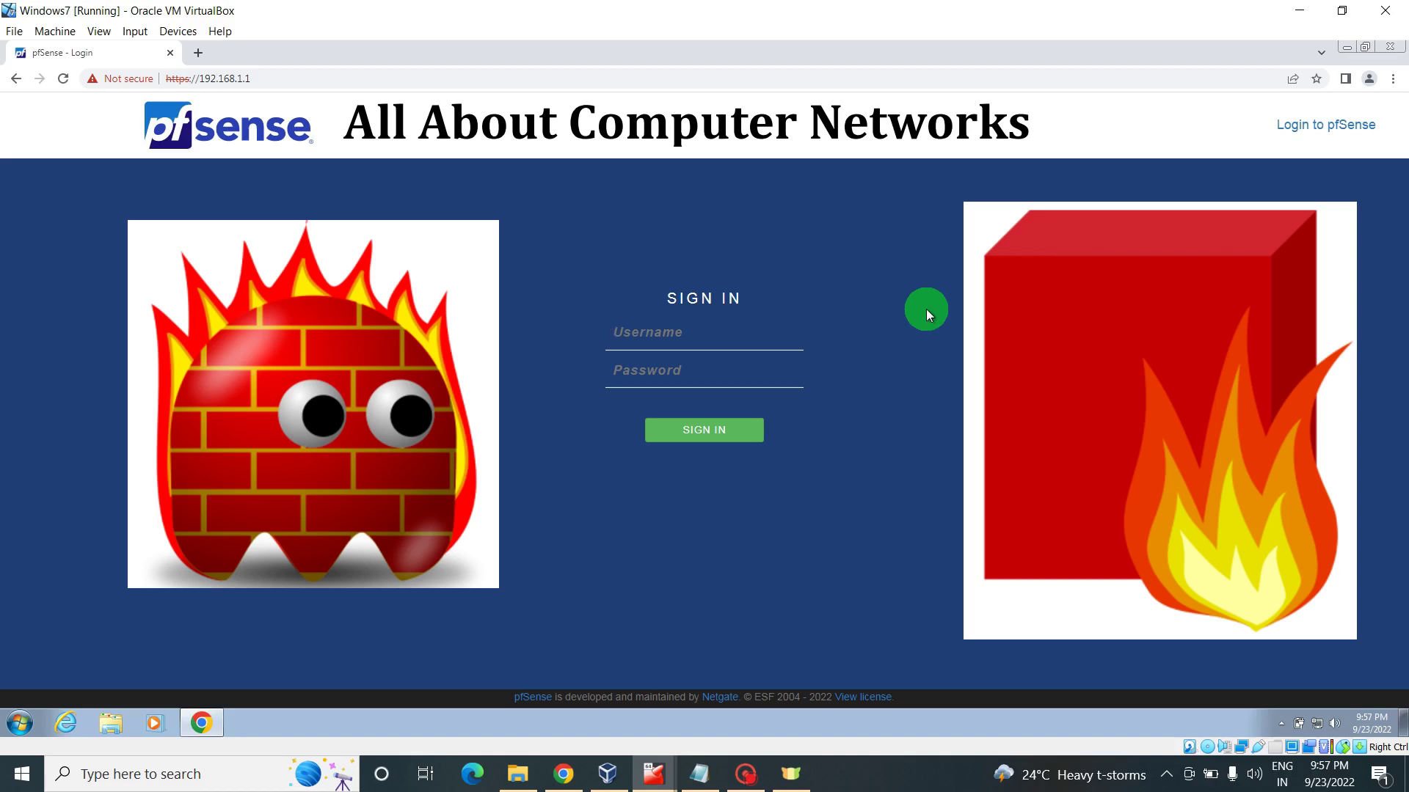
- Sign in to the pfSense web interface with the admin credentials to reach the dashboard
type("admi")
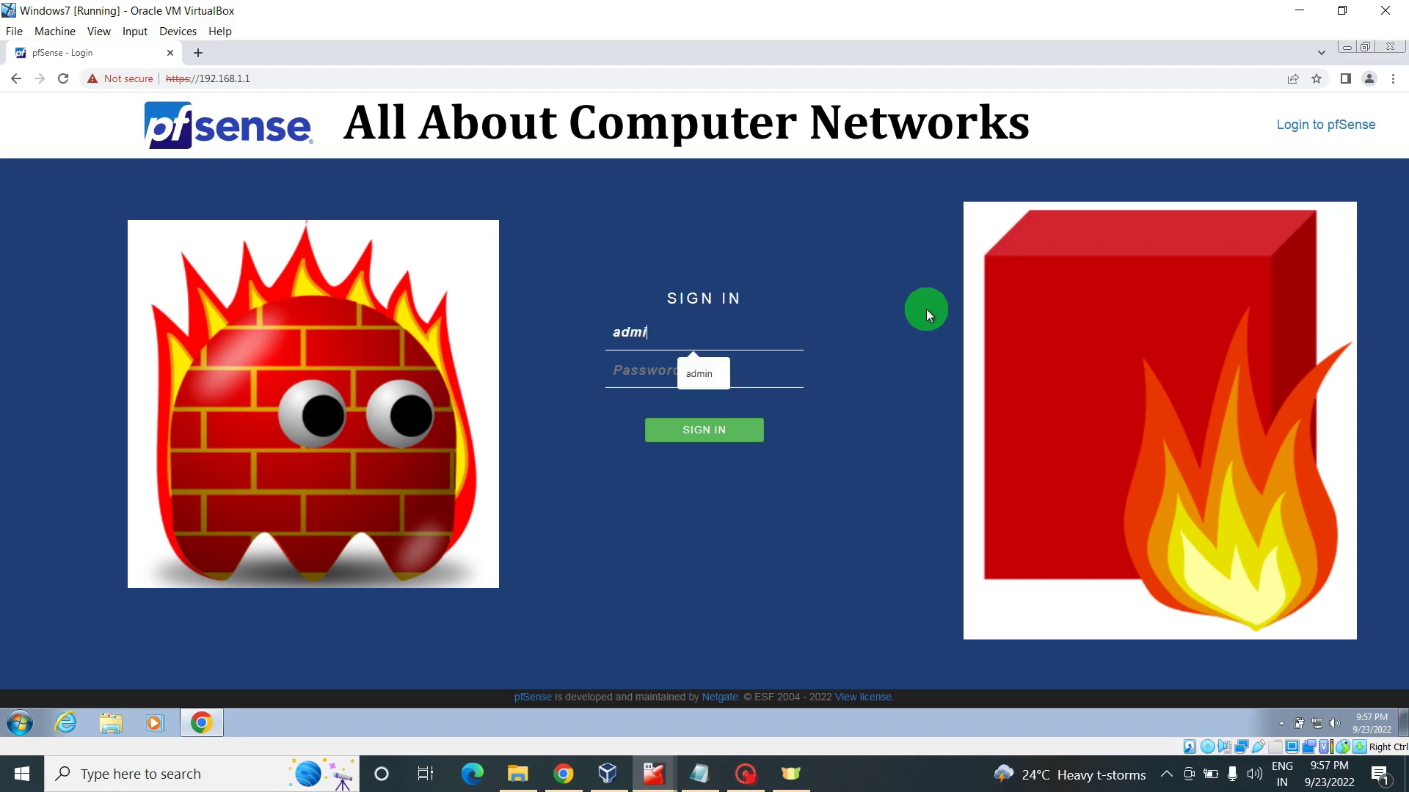
type("npfs")
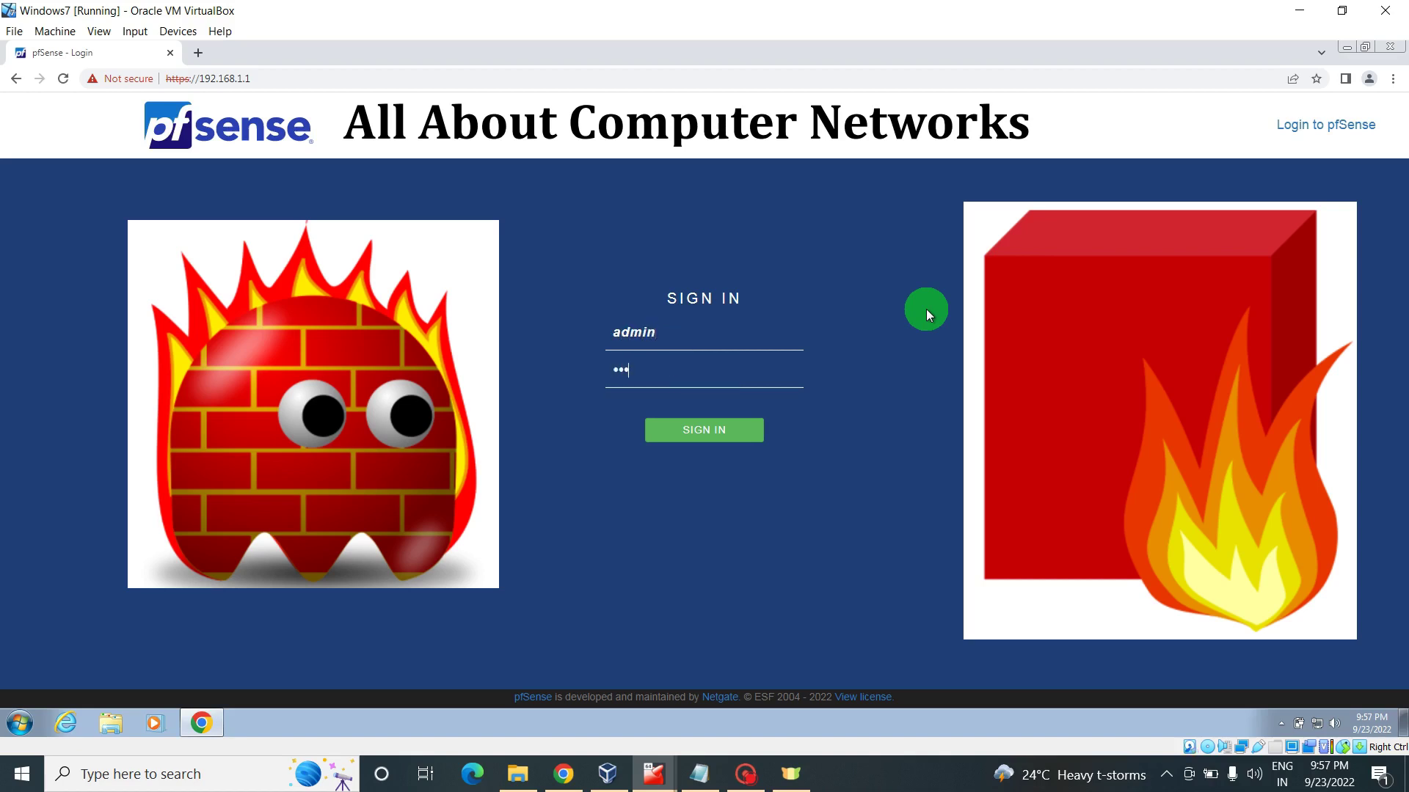
type("ense1")
key("Return")
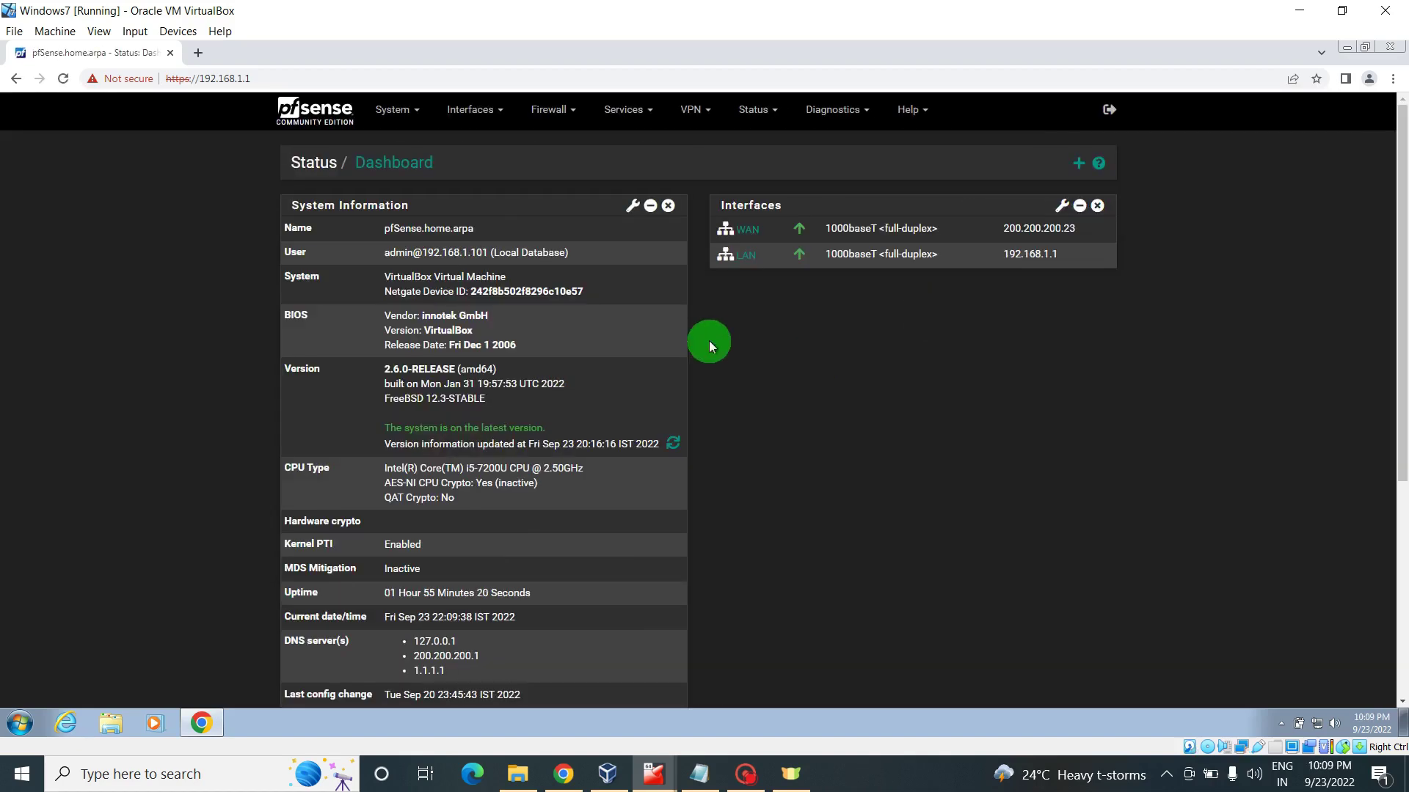
- Open Firewall > Rules to view the WAN rules list
left_click(551, 110)
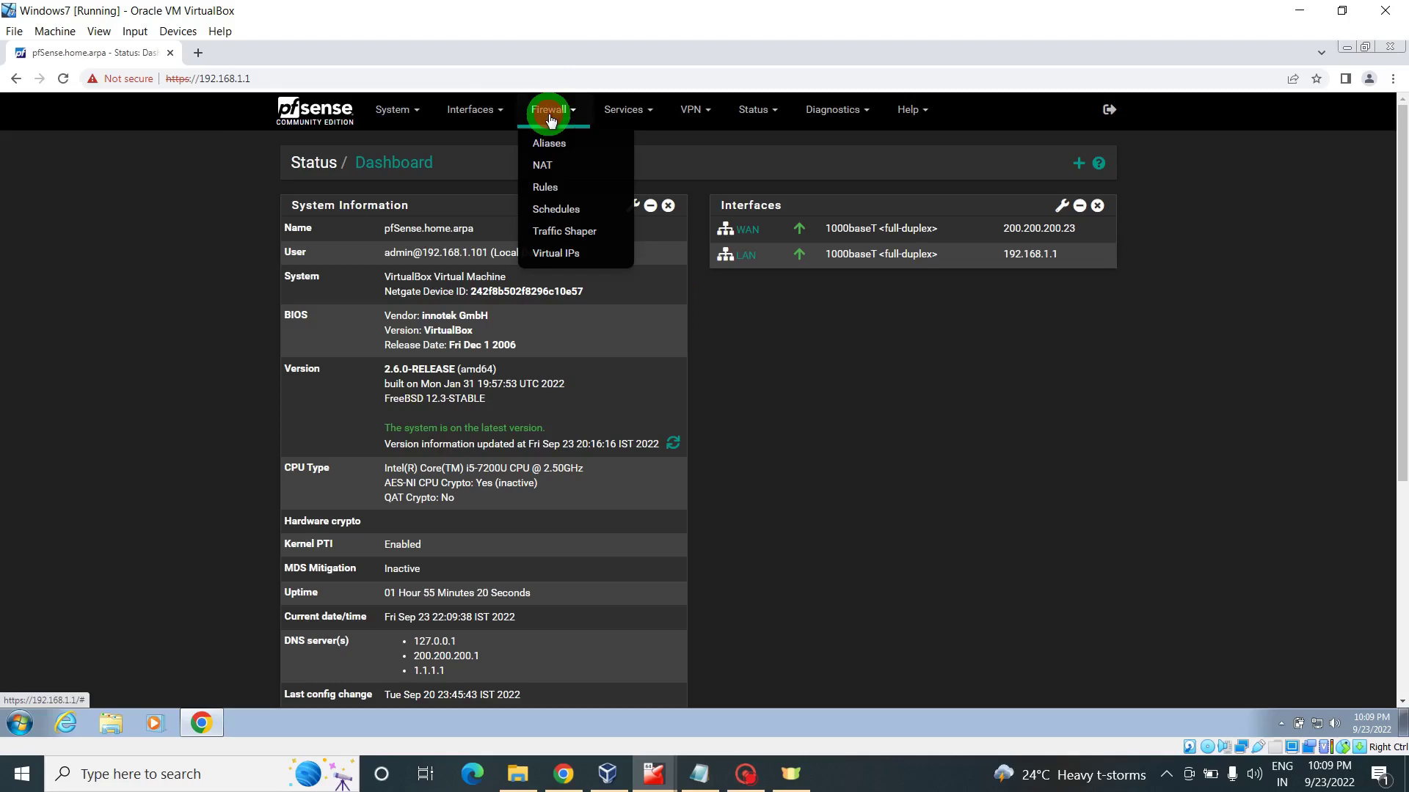
left_click(551, 188)
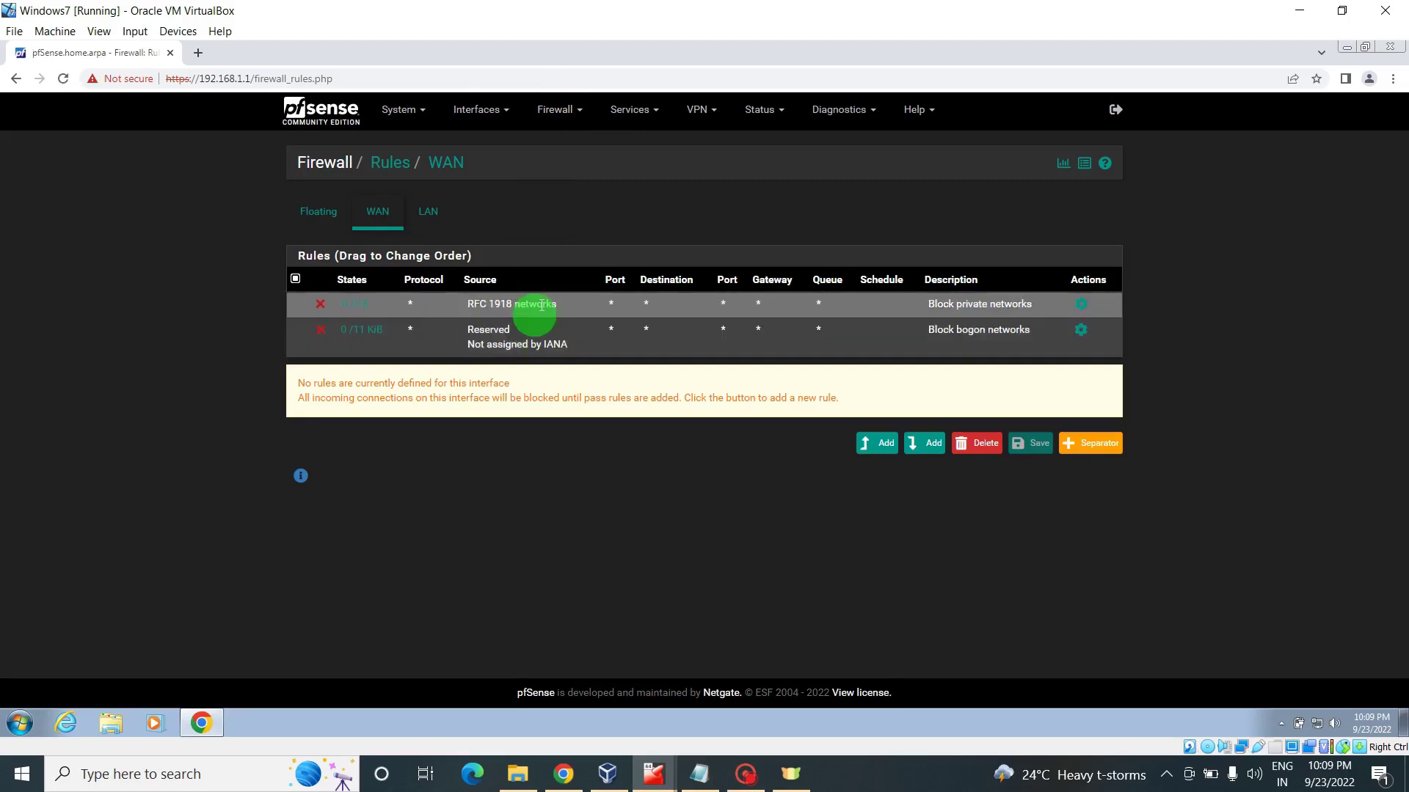
mouse_move(536, 306)
left_mouse_down()
mouse_move(548, 318)
mouse_move(565, 308)
mouse_move(554, 324)
mouse_move(553, 297)
left_mouse_up()
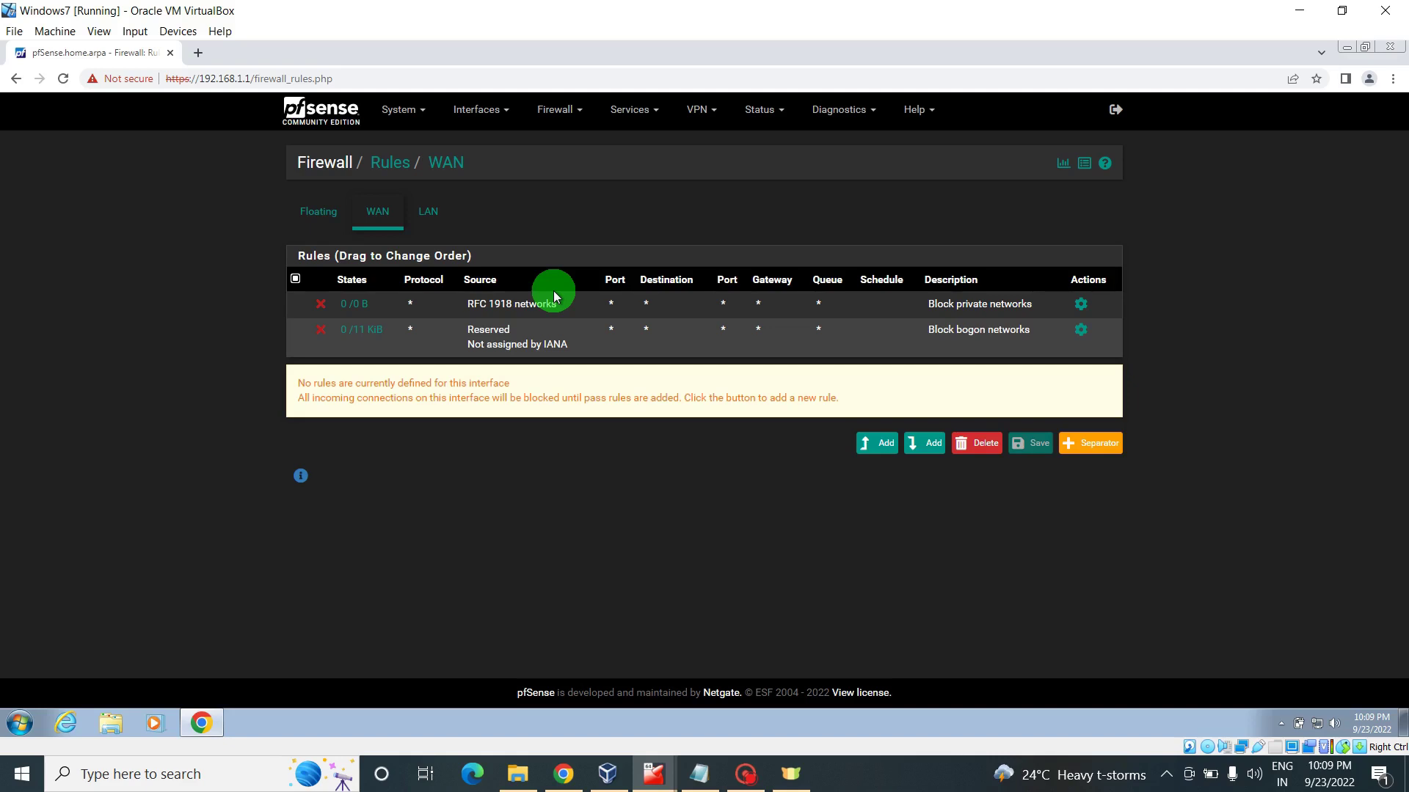
- Switch to the LAN rules, showing the Anti-Lockout Rule and Default allow LAN to any rule
left_click(554, 296)
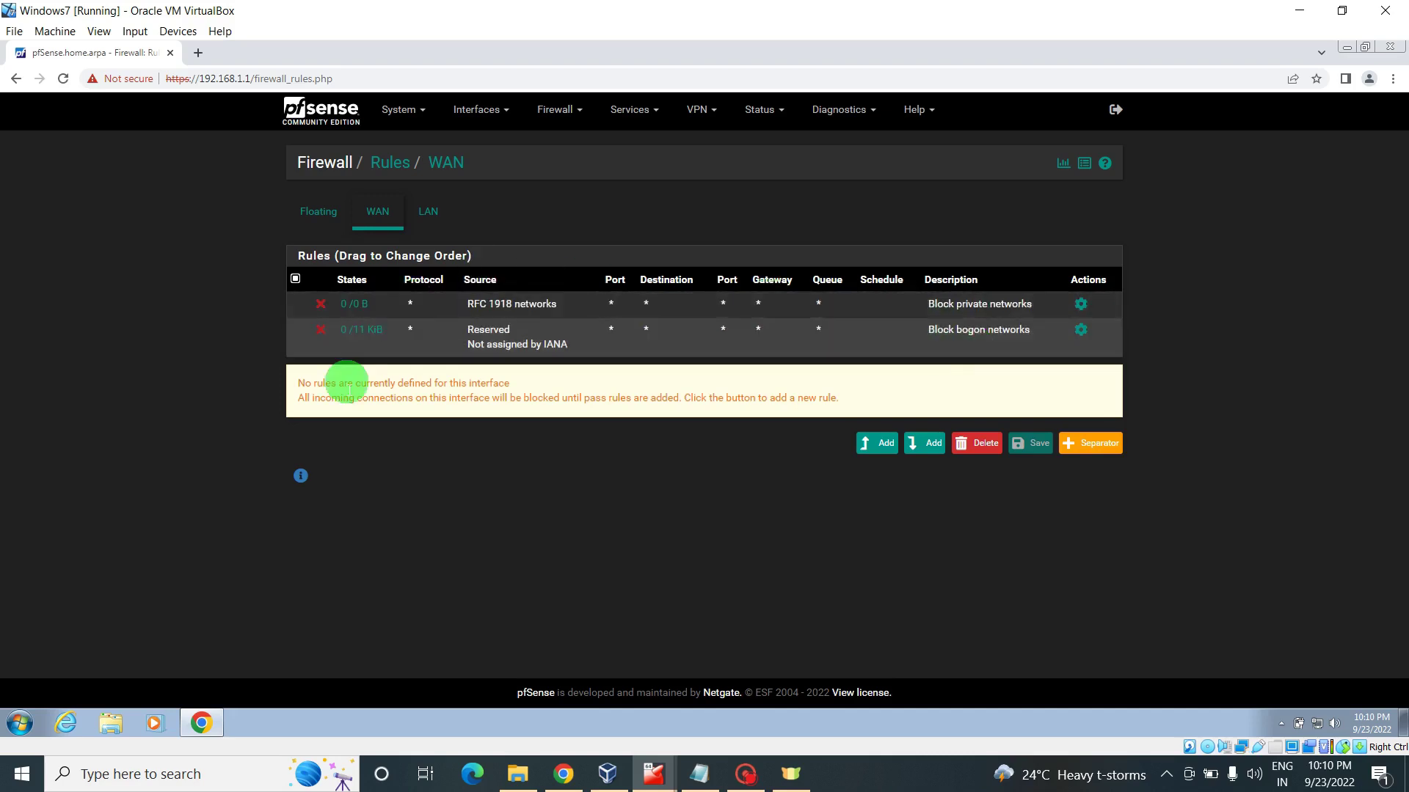
left_click(429, 217)
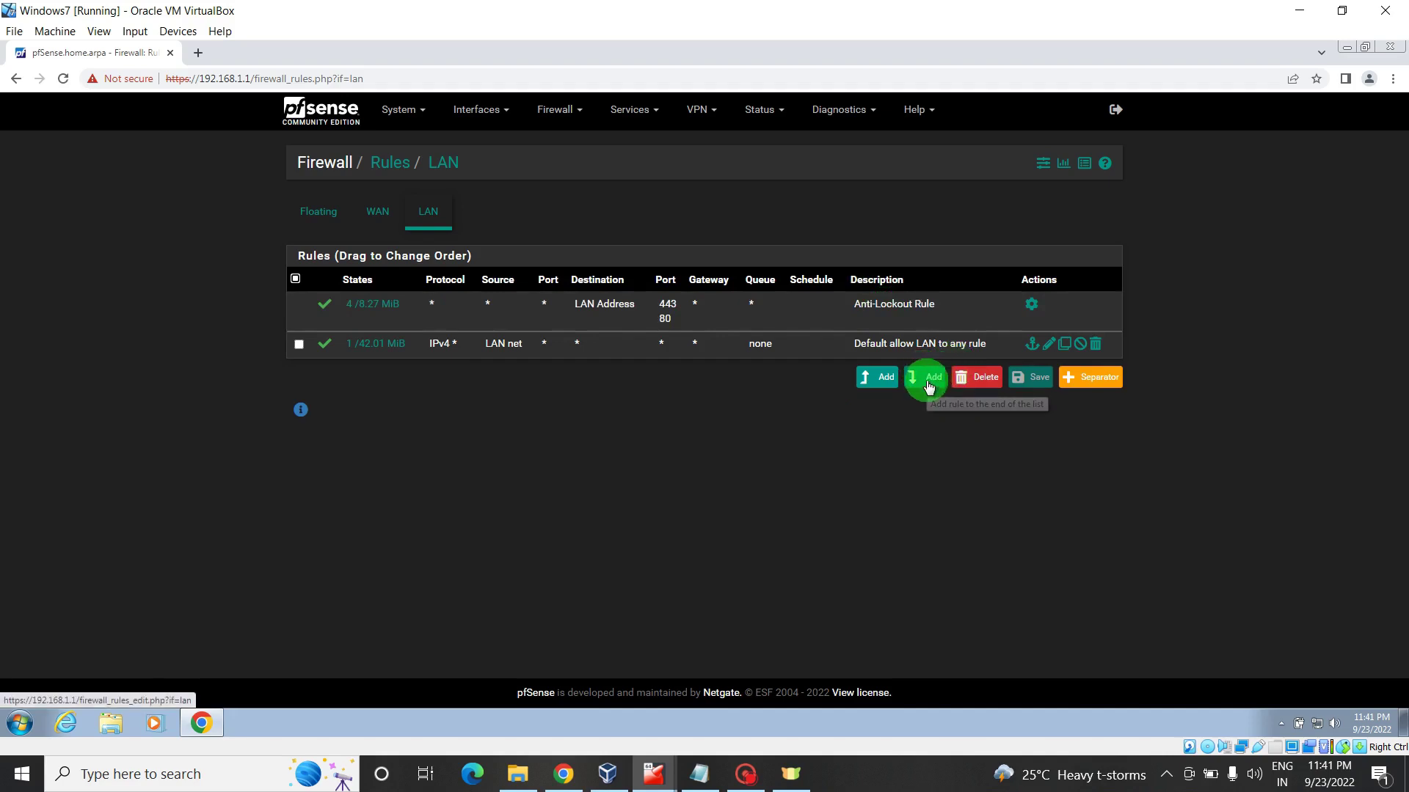
- Add a new LAN rule with a Single host or alias source, typing then clearing 192.168.1.101
left_click(928, 382)
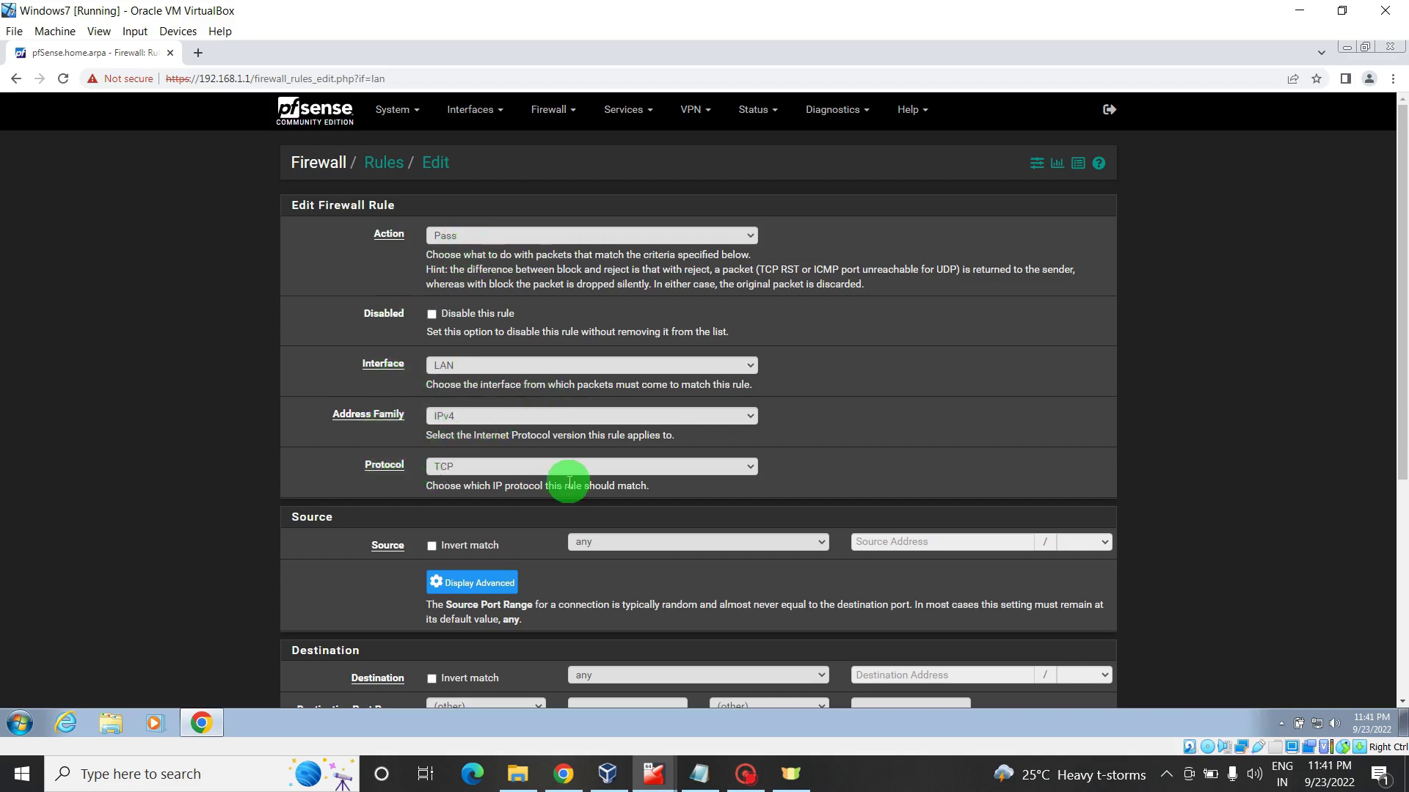
left_click(707, 550)
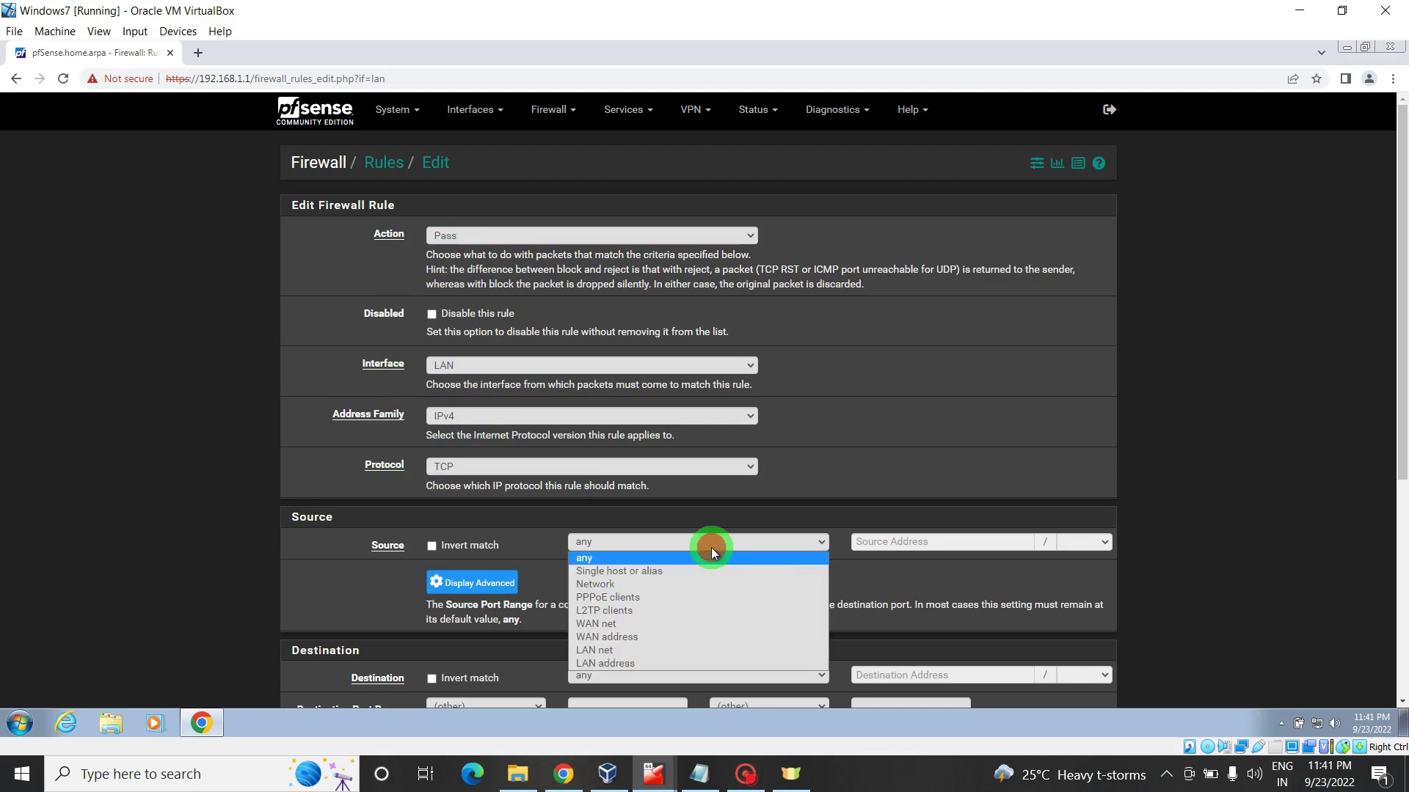
left_click(664, 573)
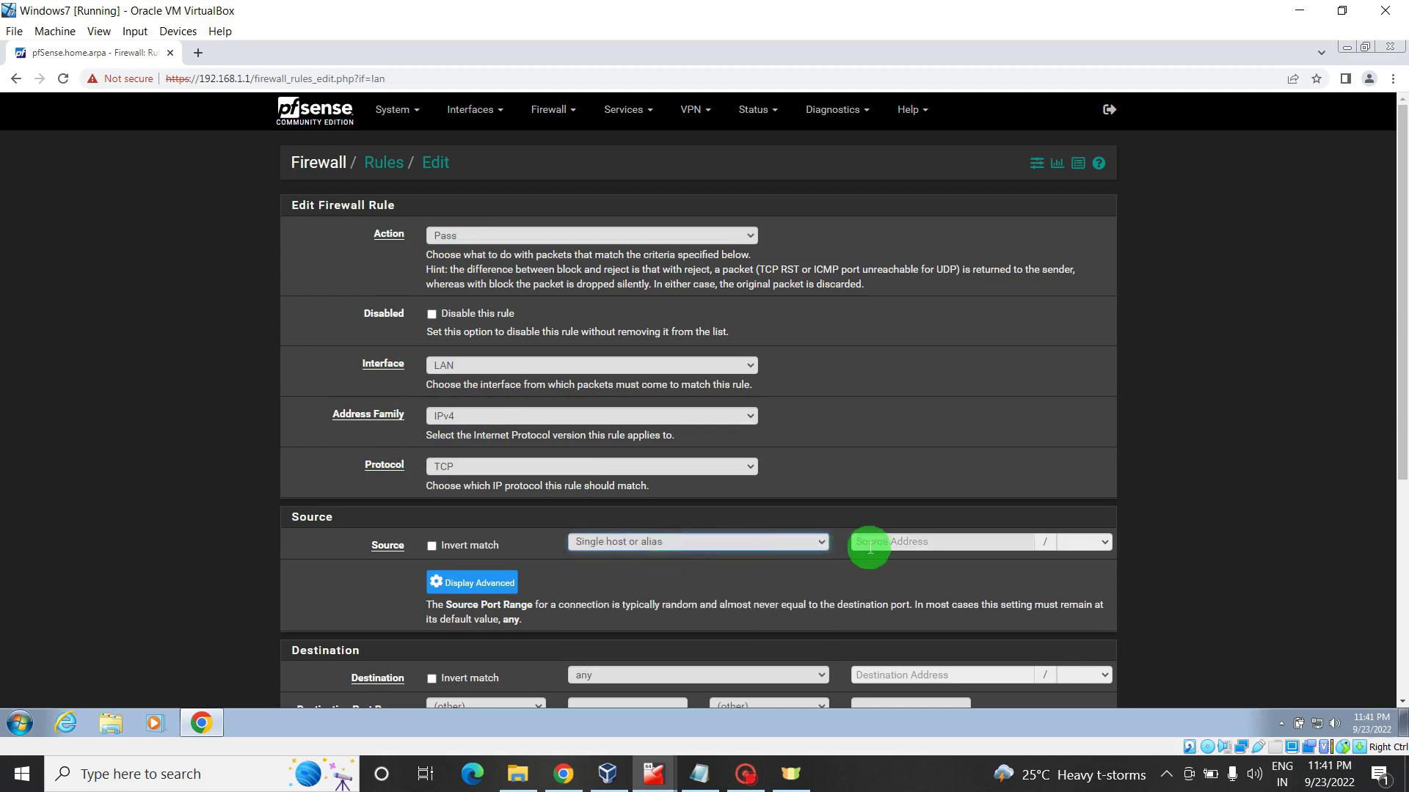
left_click(868, 544)
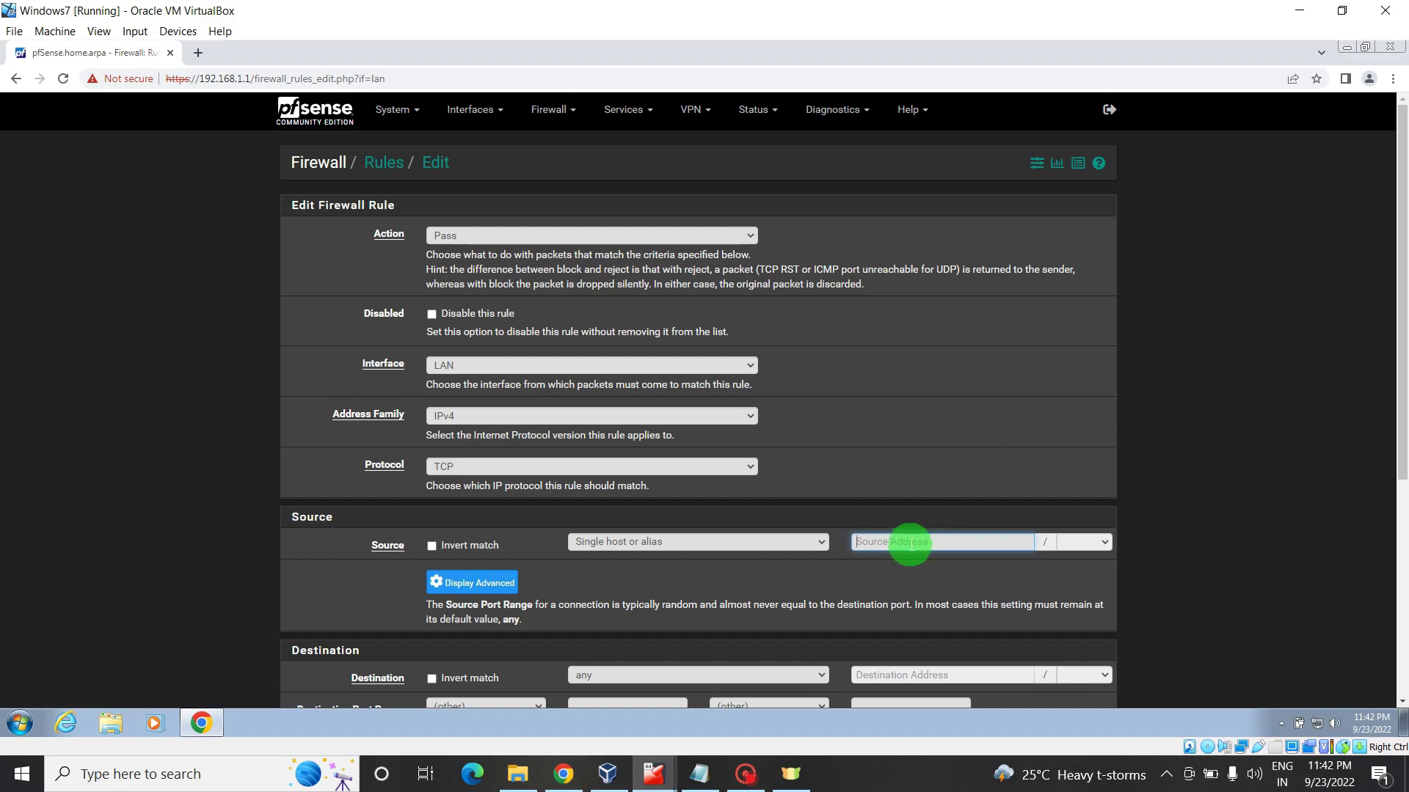
left_click(888, 541)
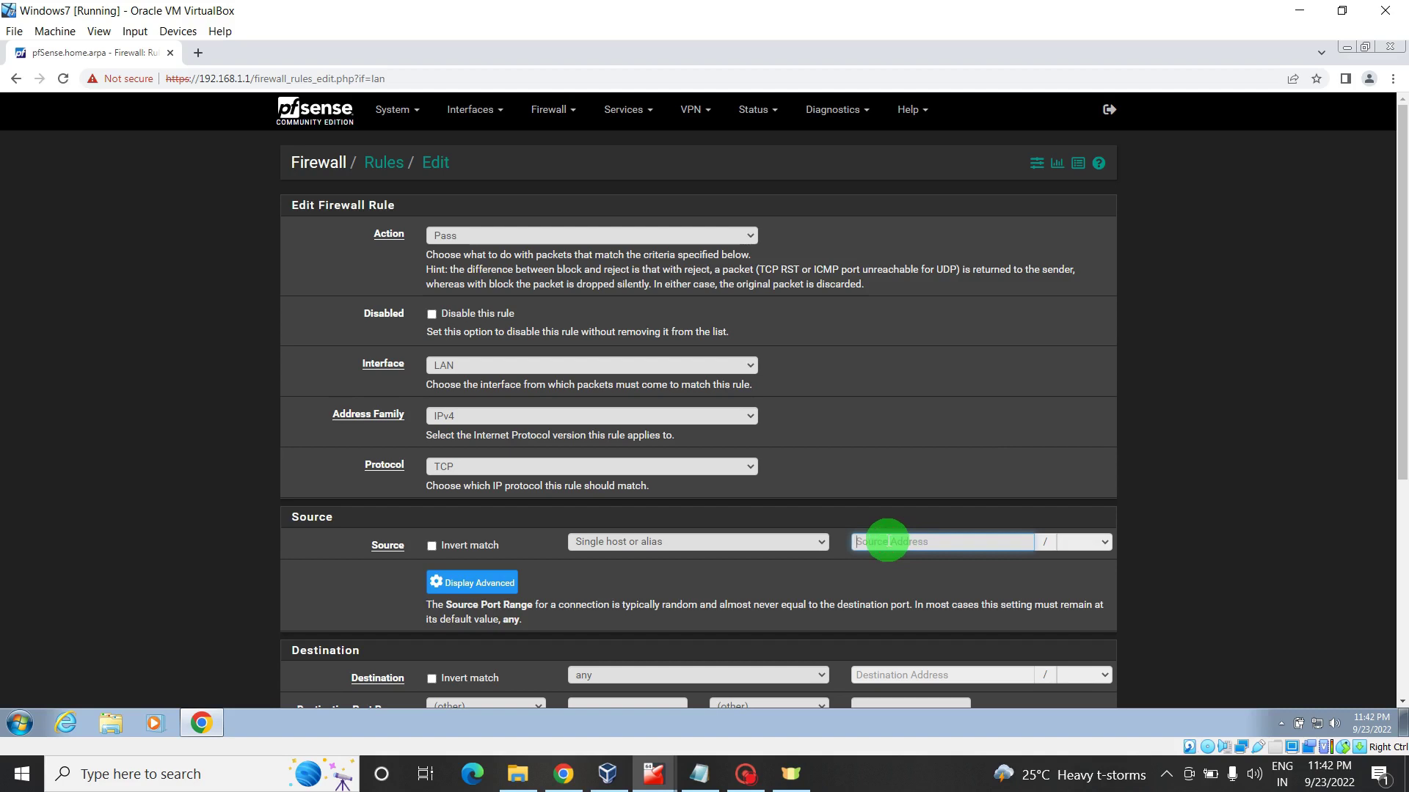
type("192.168.1.101")
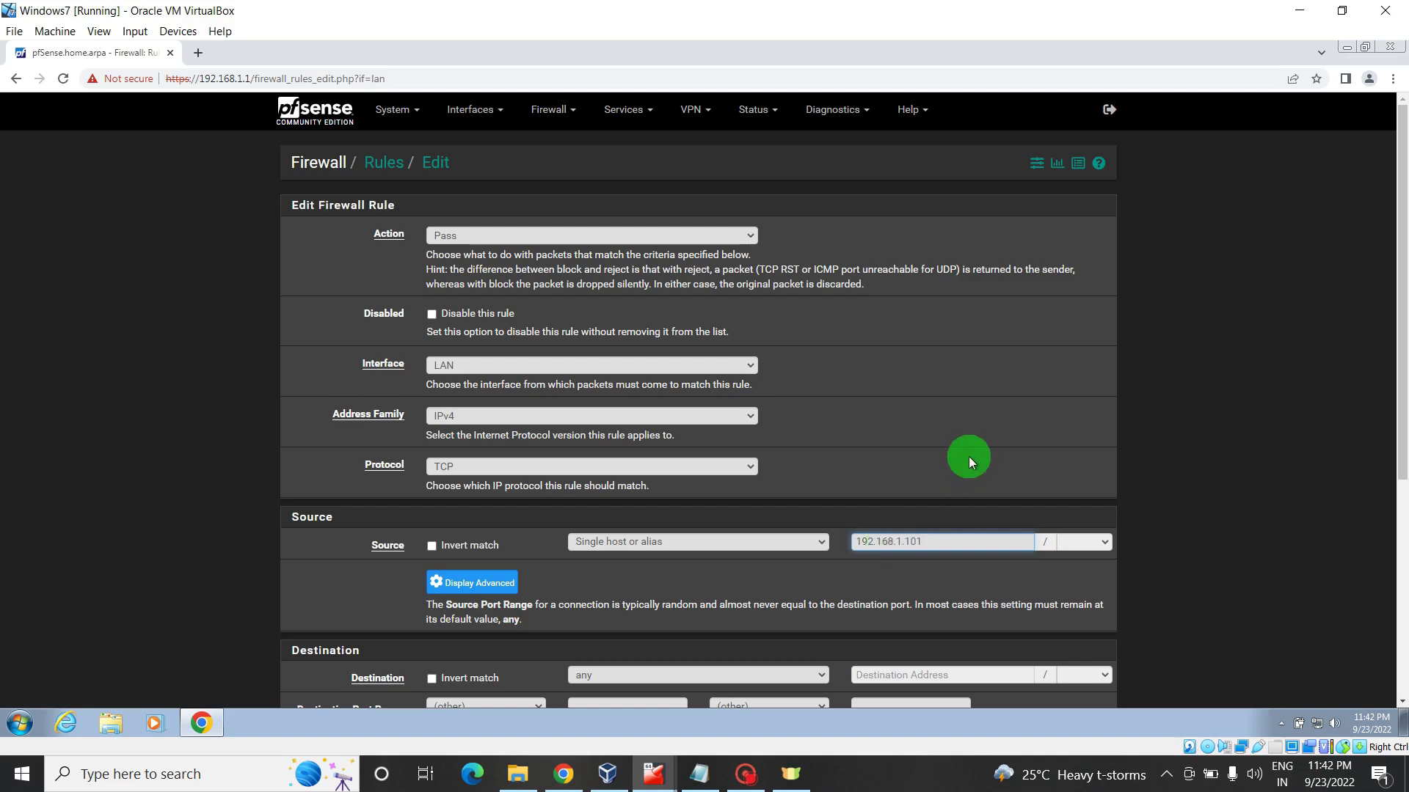
key("BackSpace")
key("BackSpace")
key("BackSpace")
key("BackSpace")
key("BackSpace")
key("BackSpace")
key("BackSpace")
key("BackSpace")
key("BackSpace")
key("BackSpace")
key("BackSpace")
key("BackSpace")
key("BackSpace")
- Start a new IP alias in Firewall > Aliases named Admin_Devices
left_click(550, 109)
left_click(550, 144)
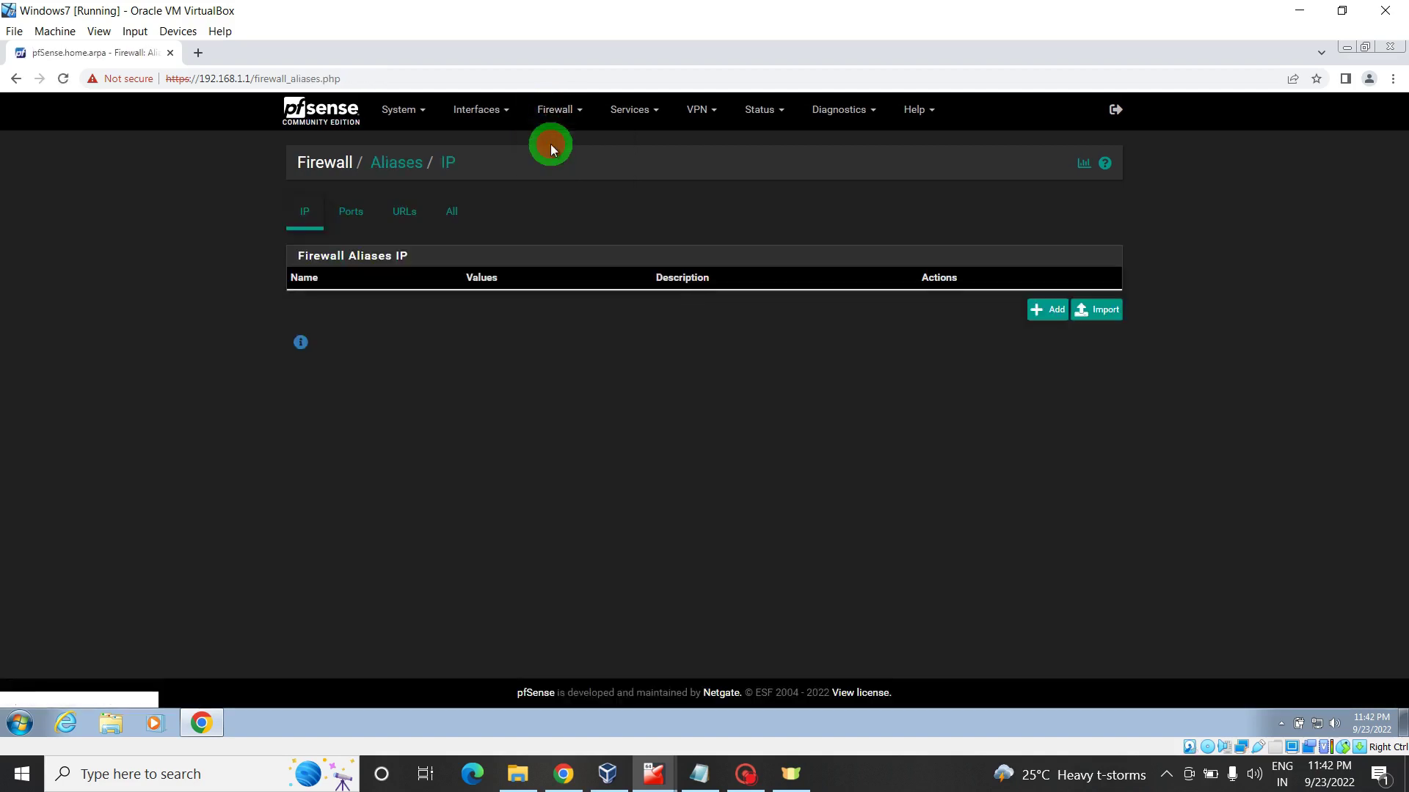
left_click(1054, 314)
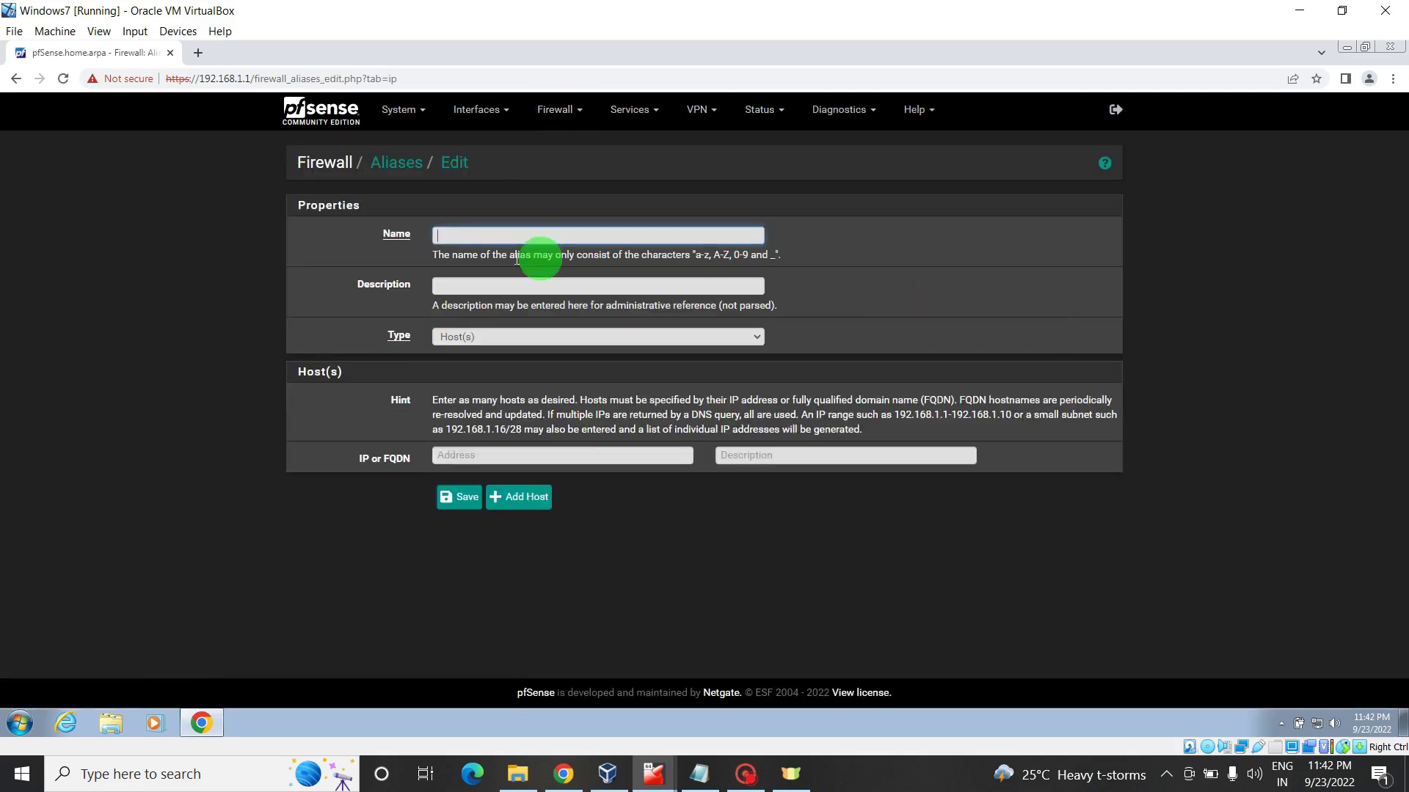
left_click(447, 234)
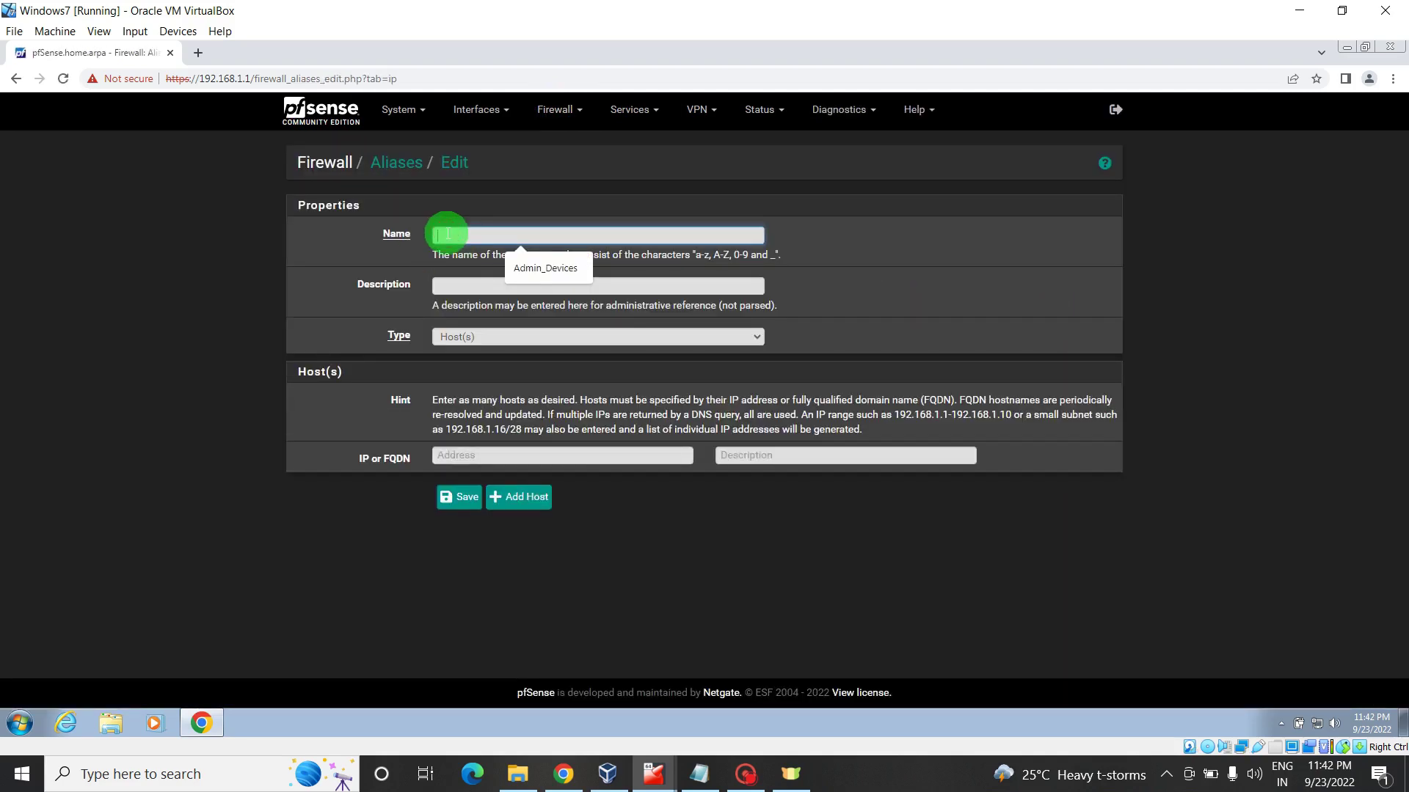
left_click(527, 268)
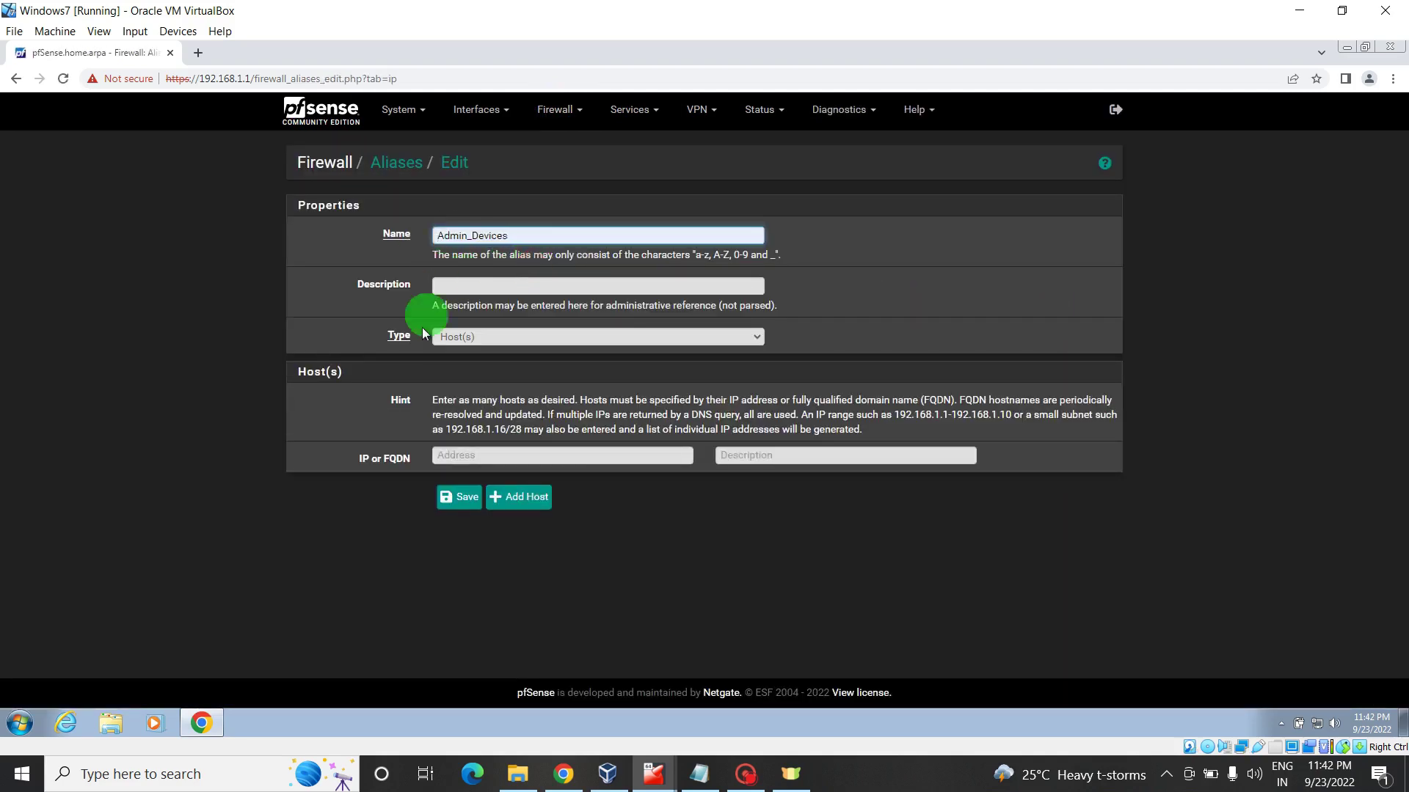
- Give the alias host 192.168.1.101, save it, and apply the changes
left_click(467, 456)
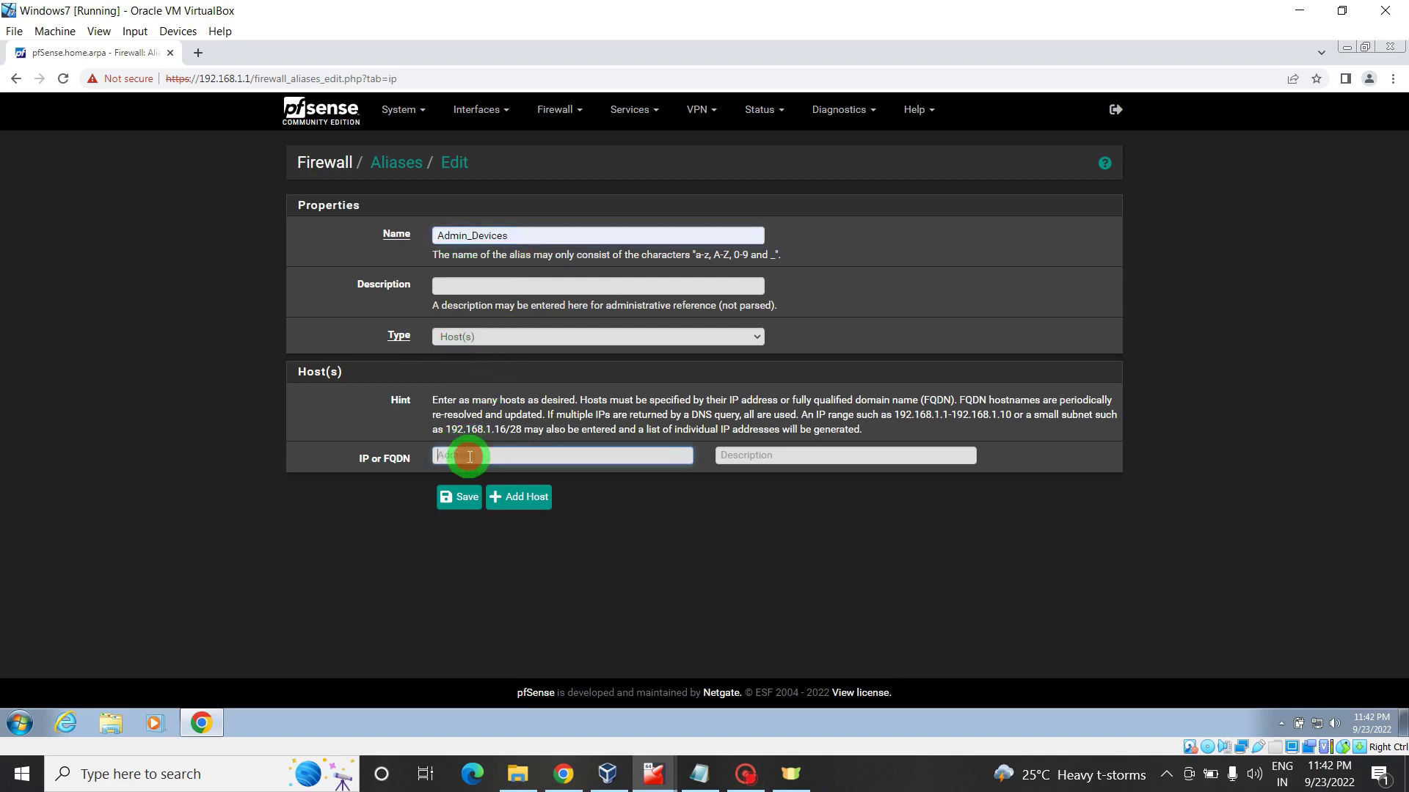
type("192.168.1.1010")
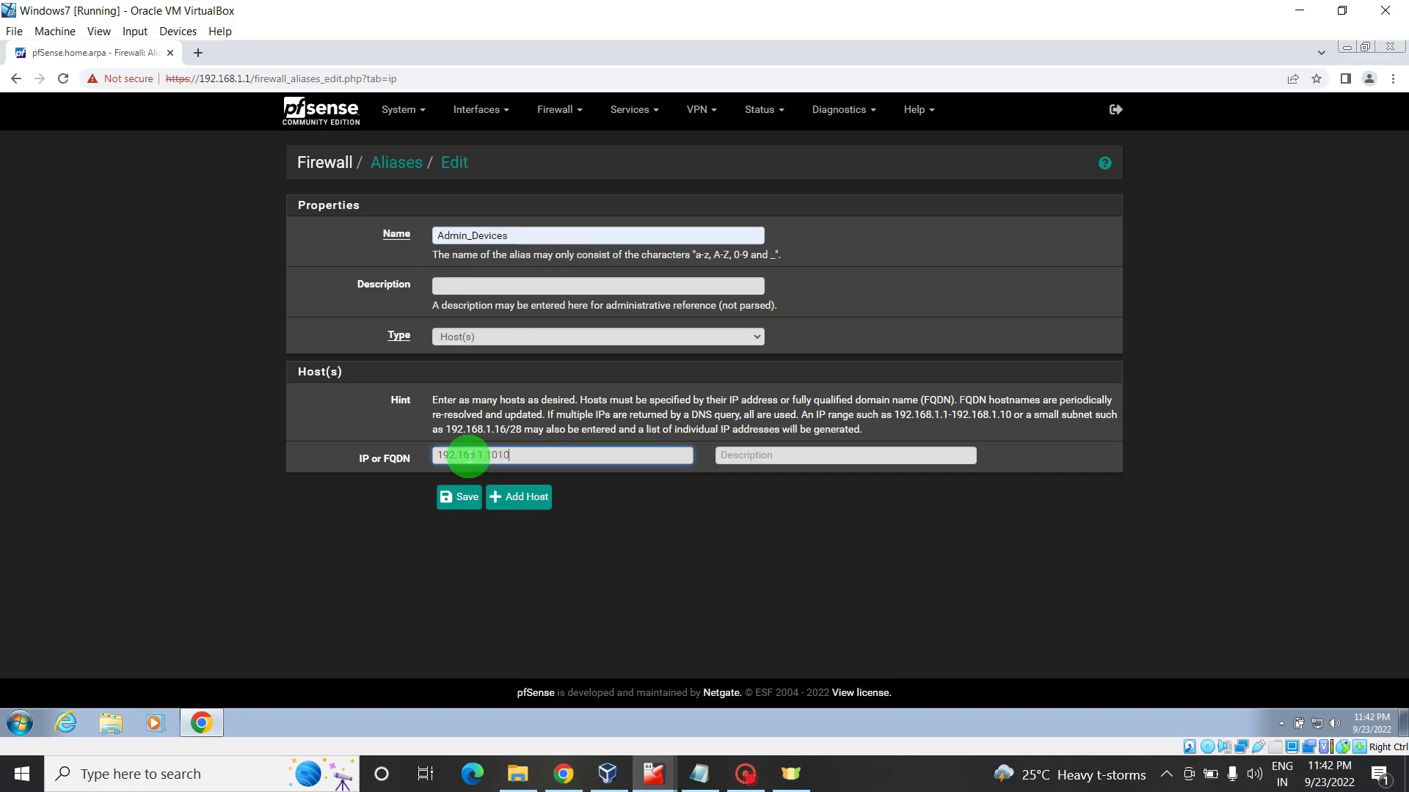
key("BackSpace")
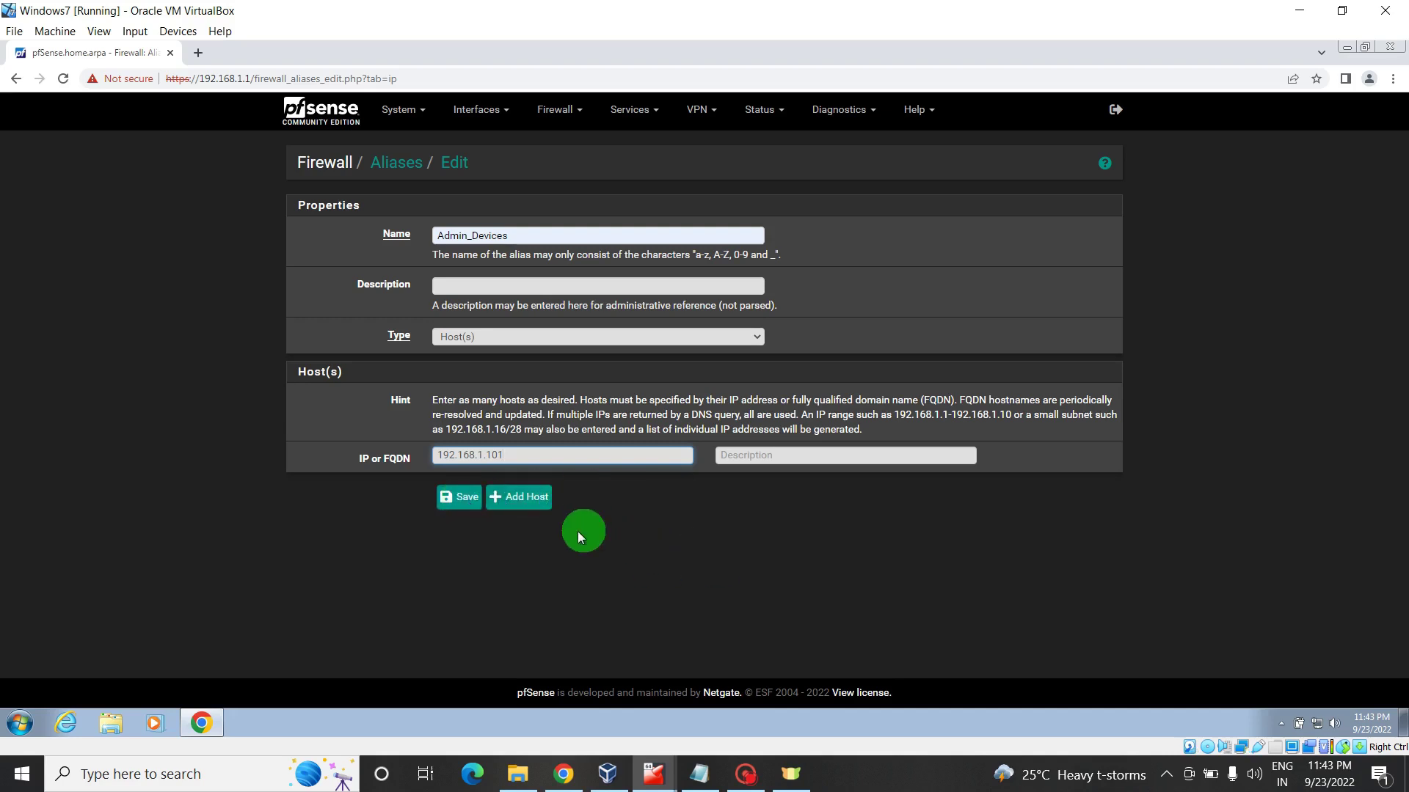
left_click(460, 501)
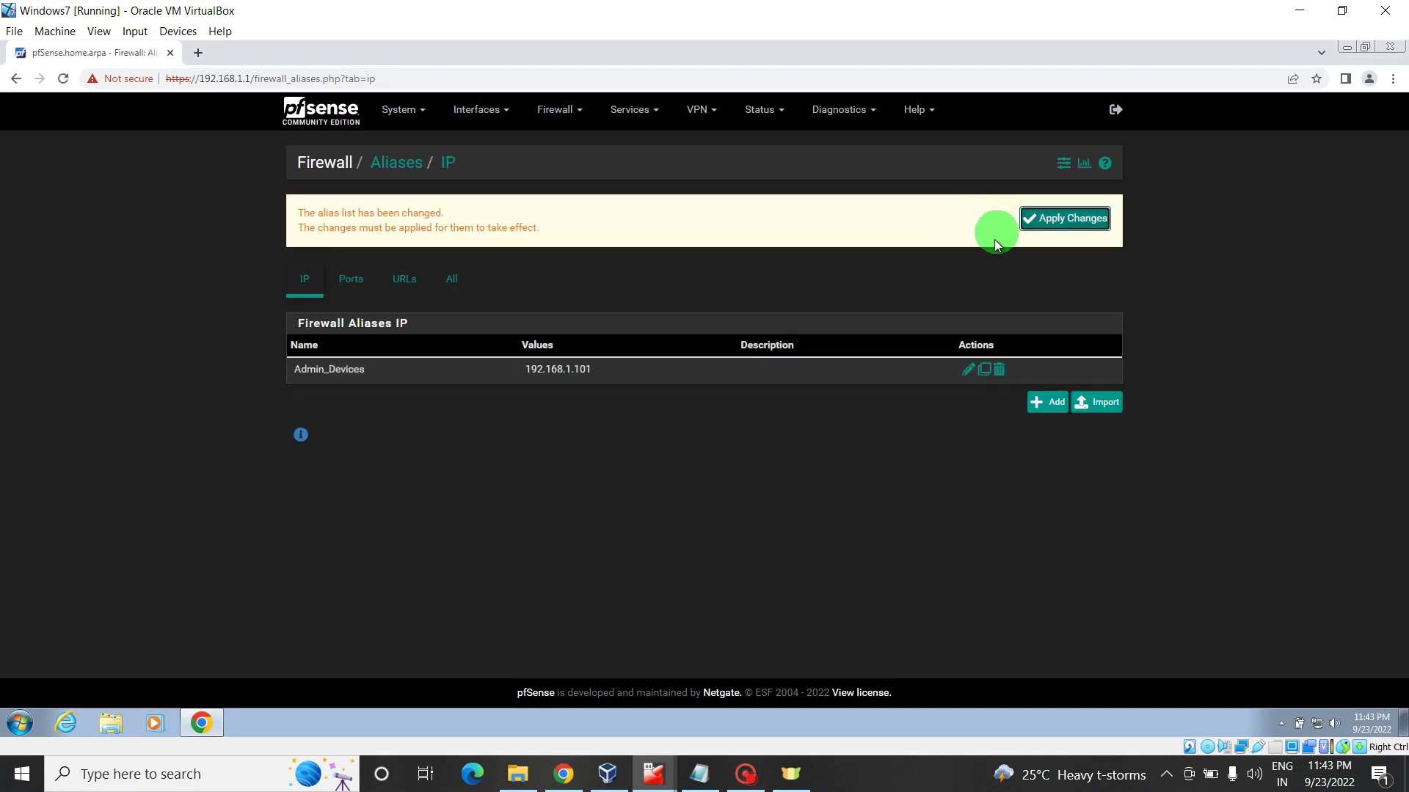
left_click(1064, 218)
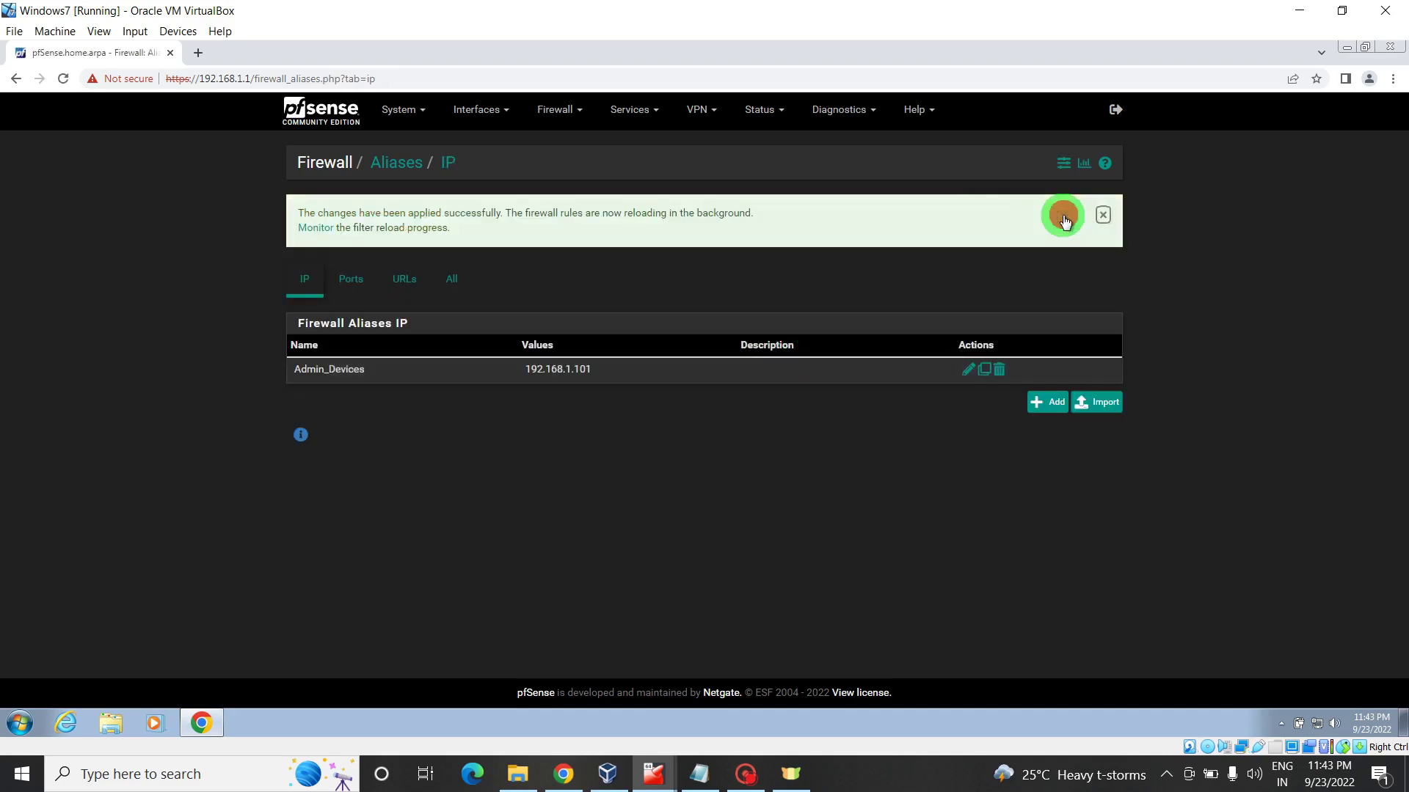
left_click(562, 112)
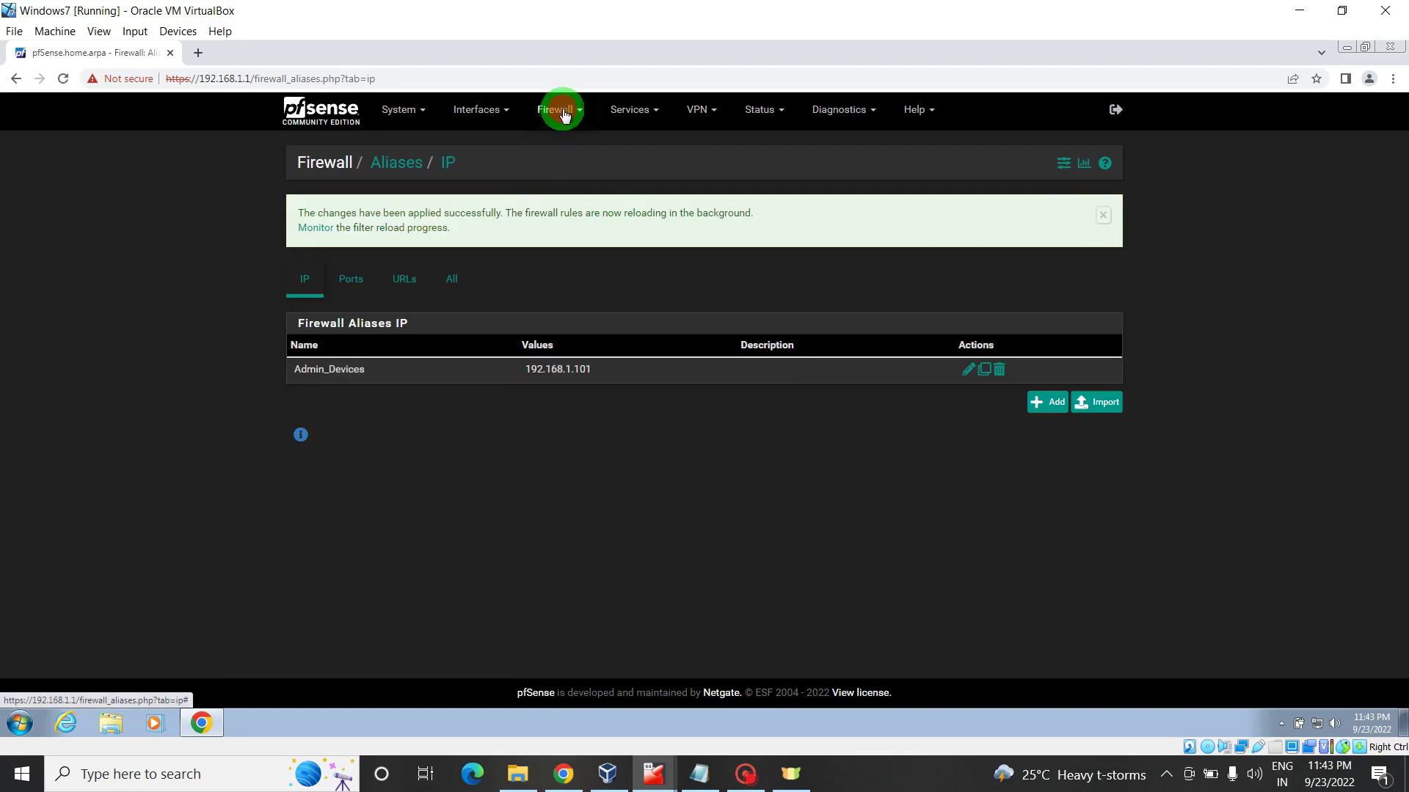
- Add a new LAN rule whose source is the Admin_Devices alias
left_click(556, 188)
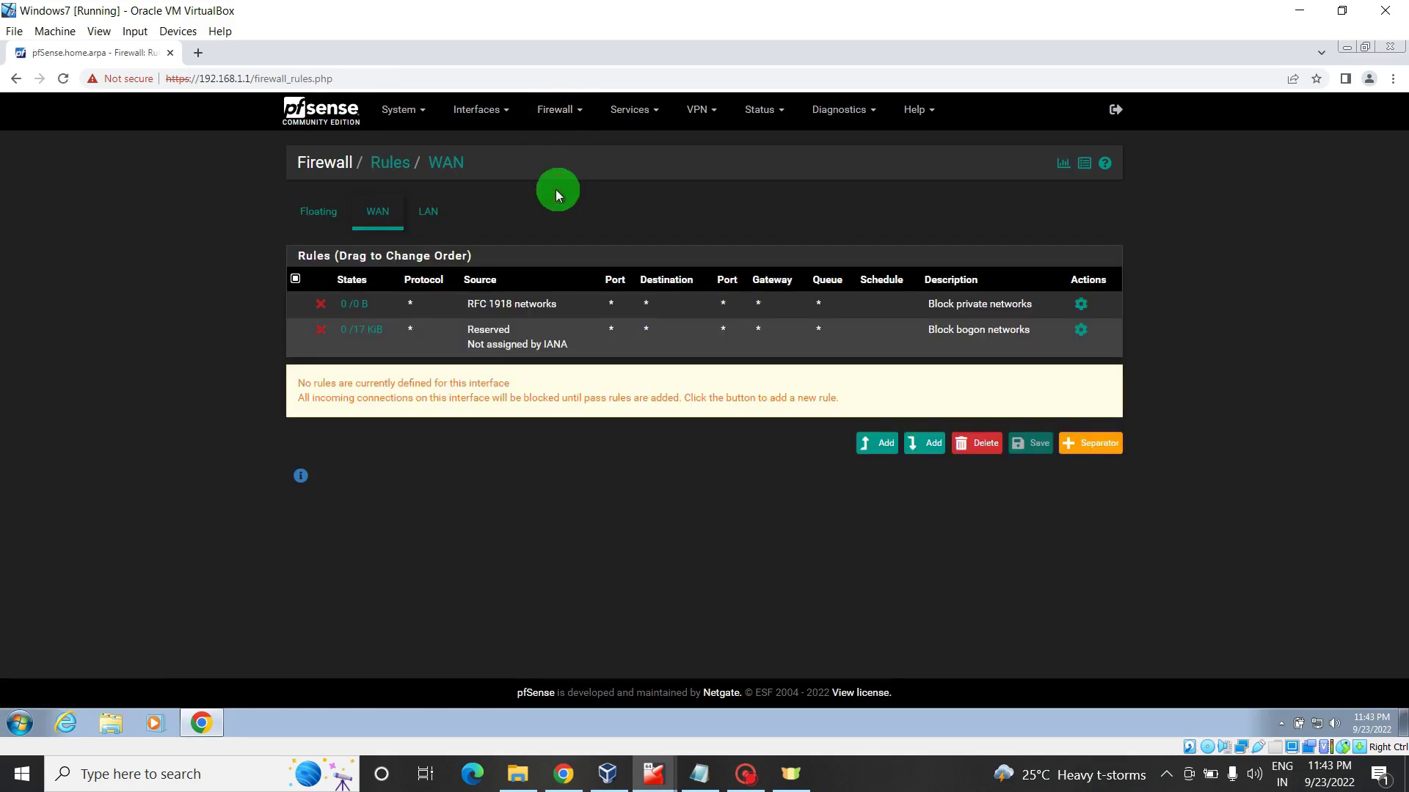
left_click(423, 213)
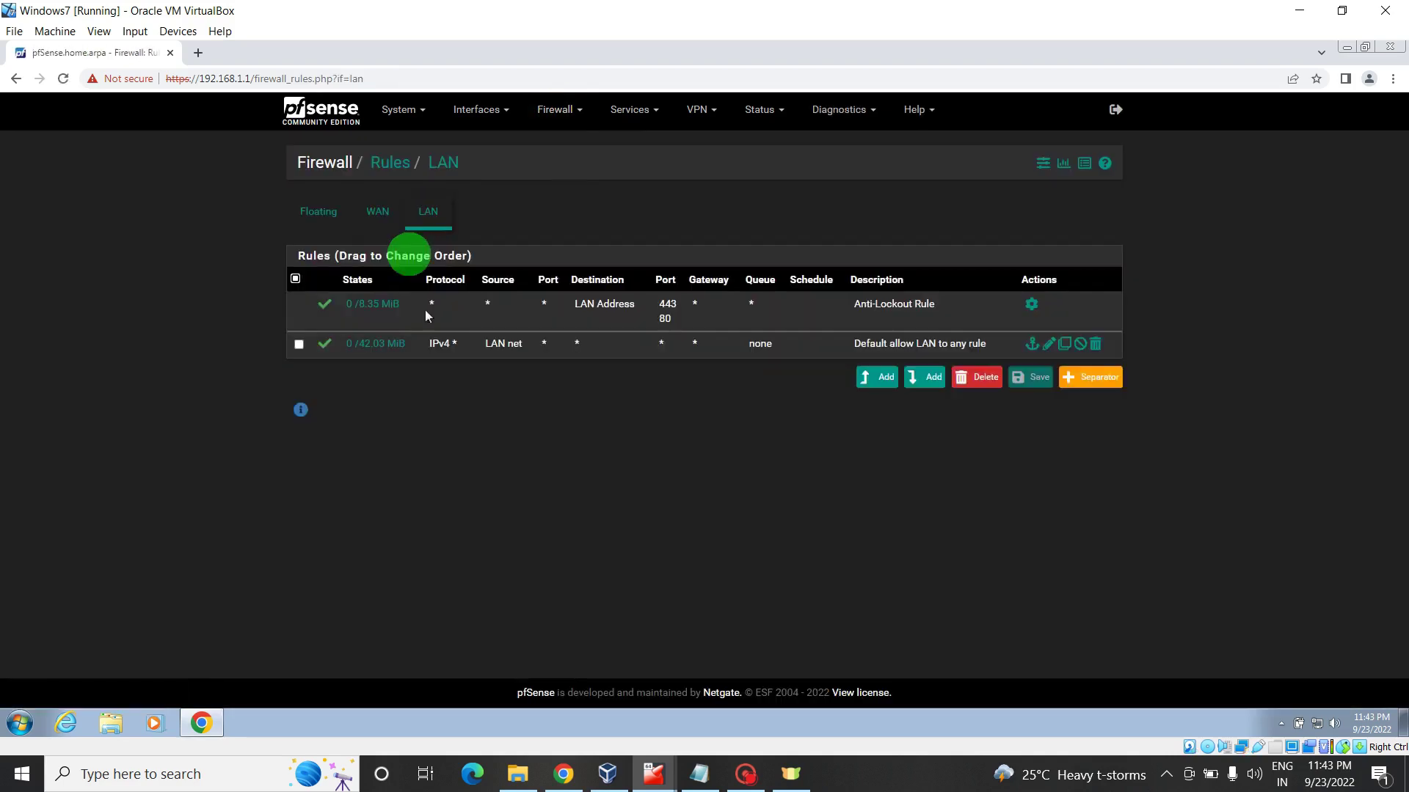
left_click(931, 377)
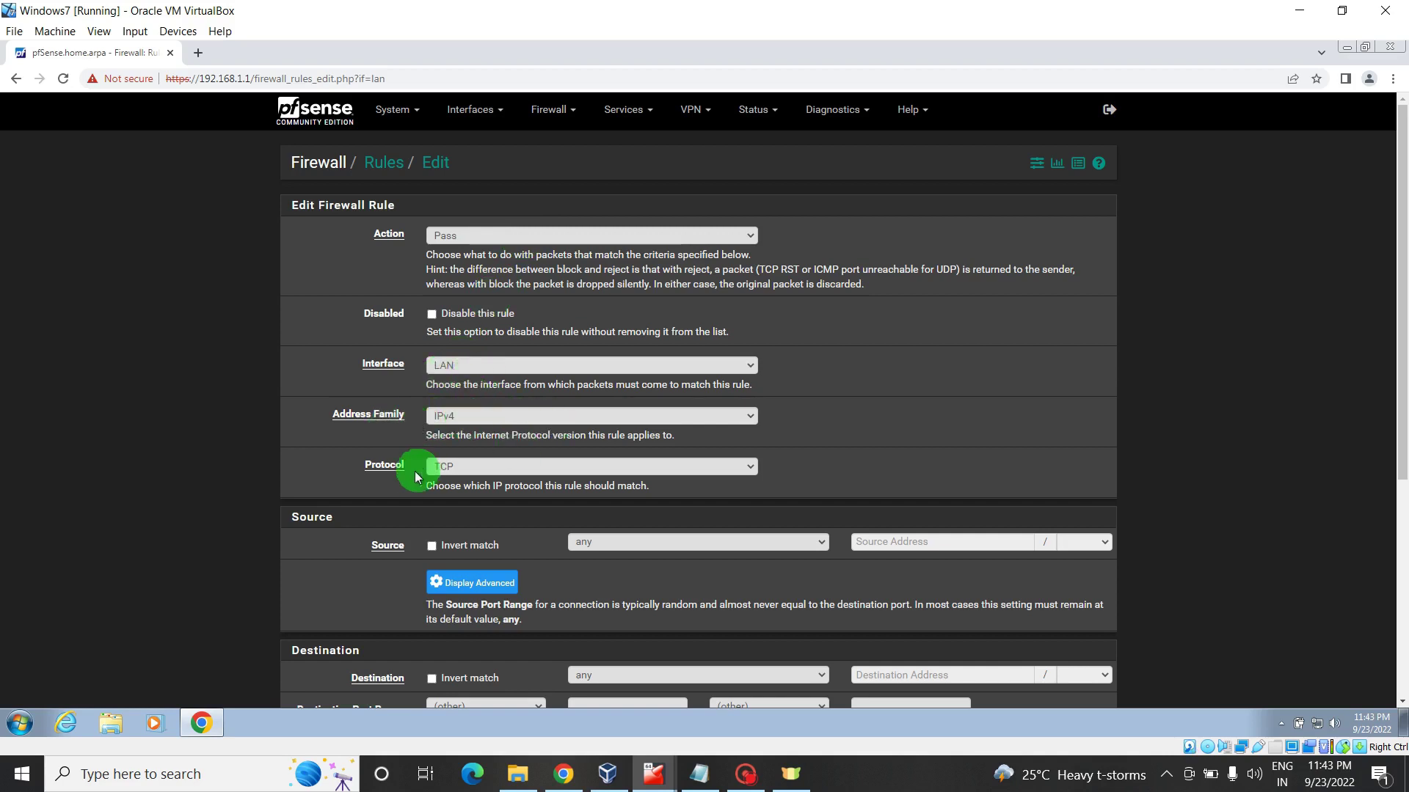
left_click(679, 543)
left_click(651, 570)
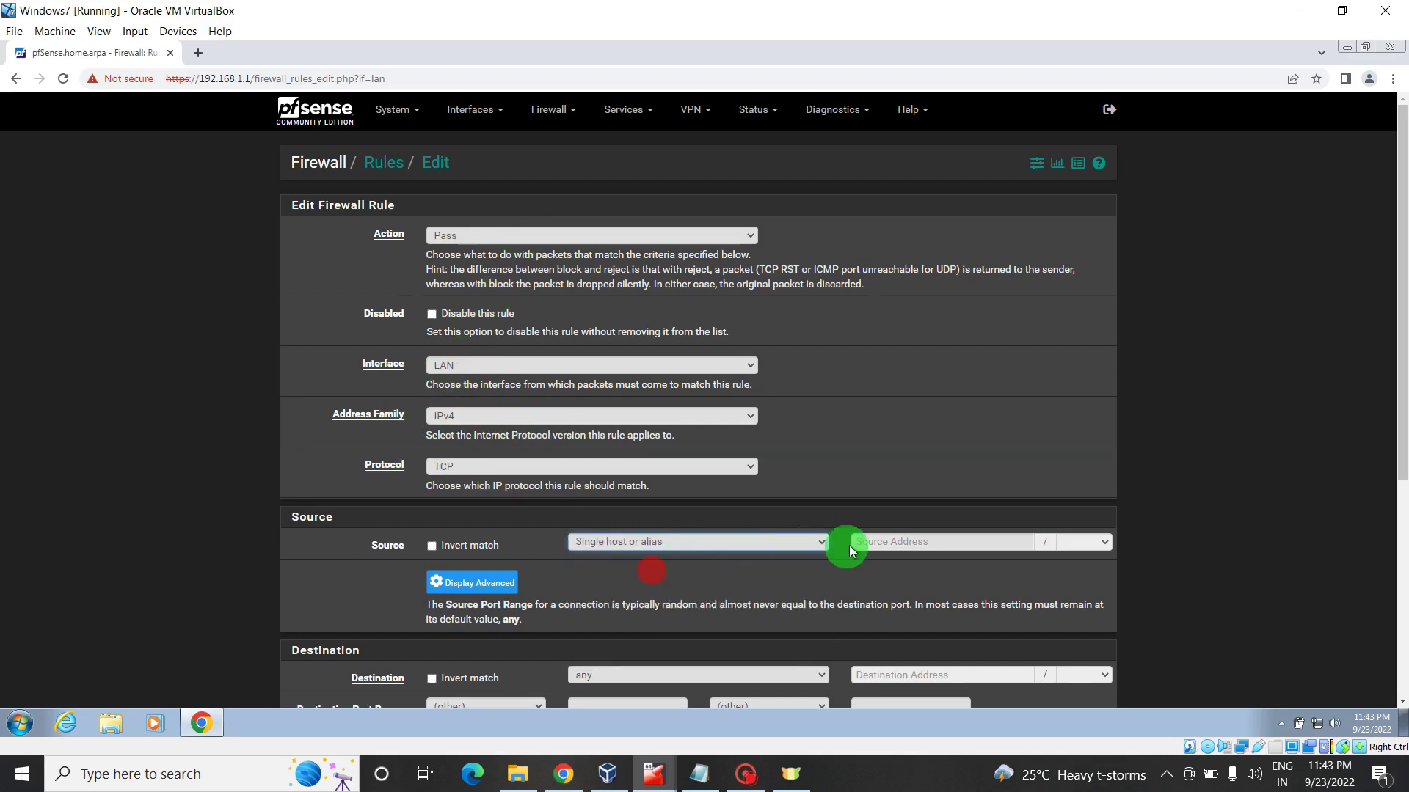
left_click(861, 547)
type("a")
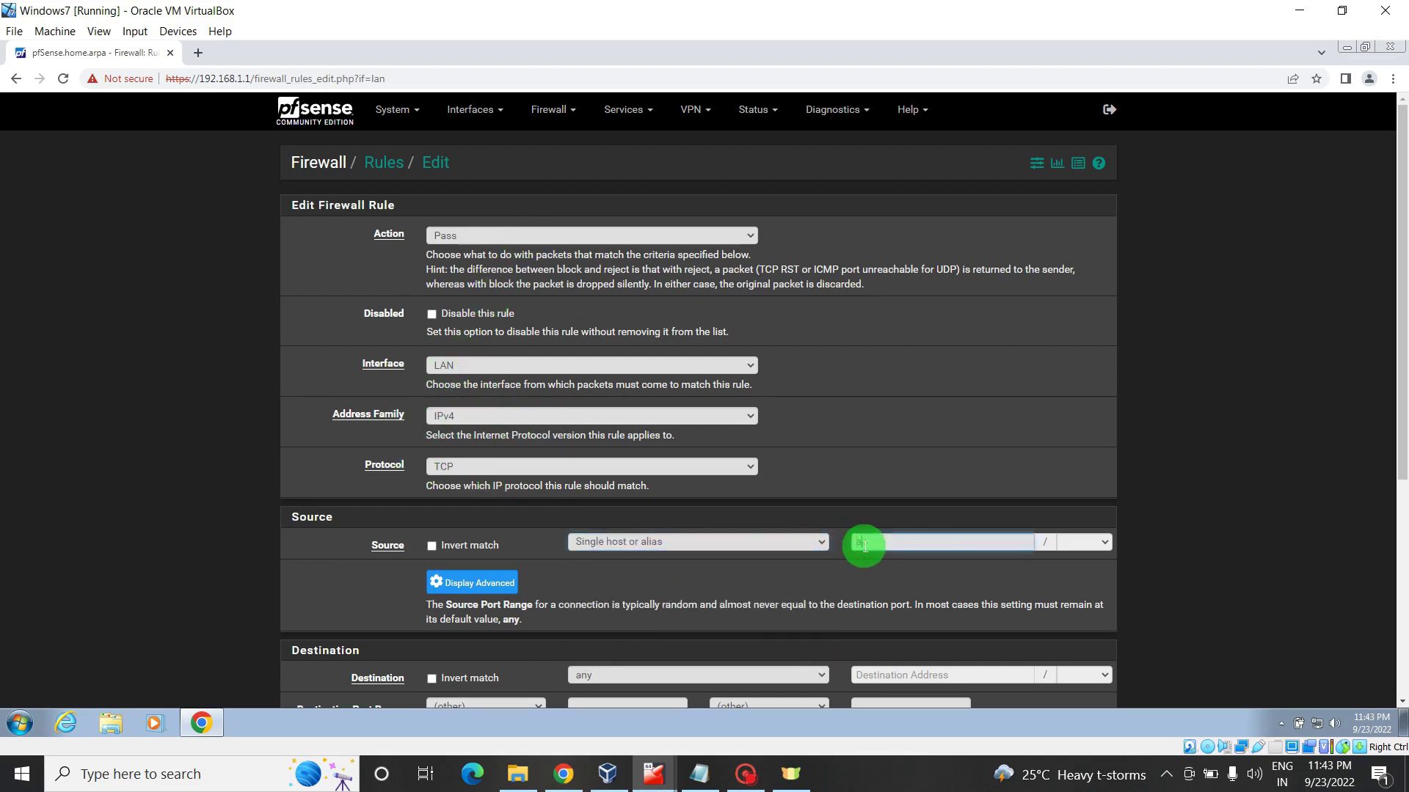
type("d")
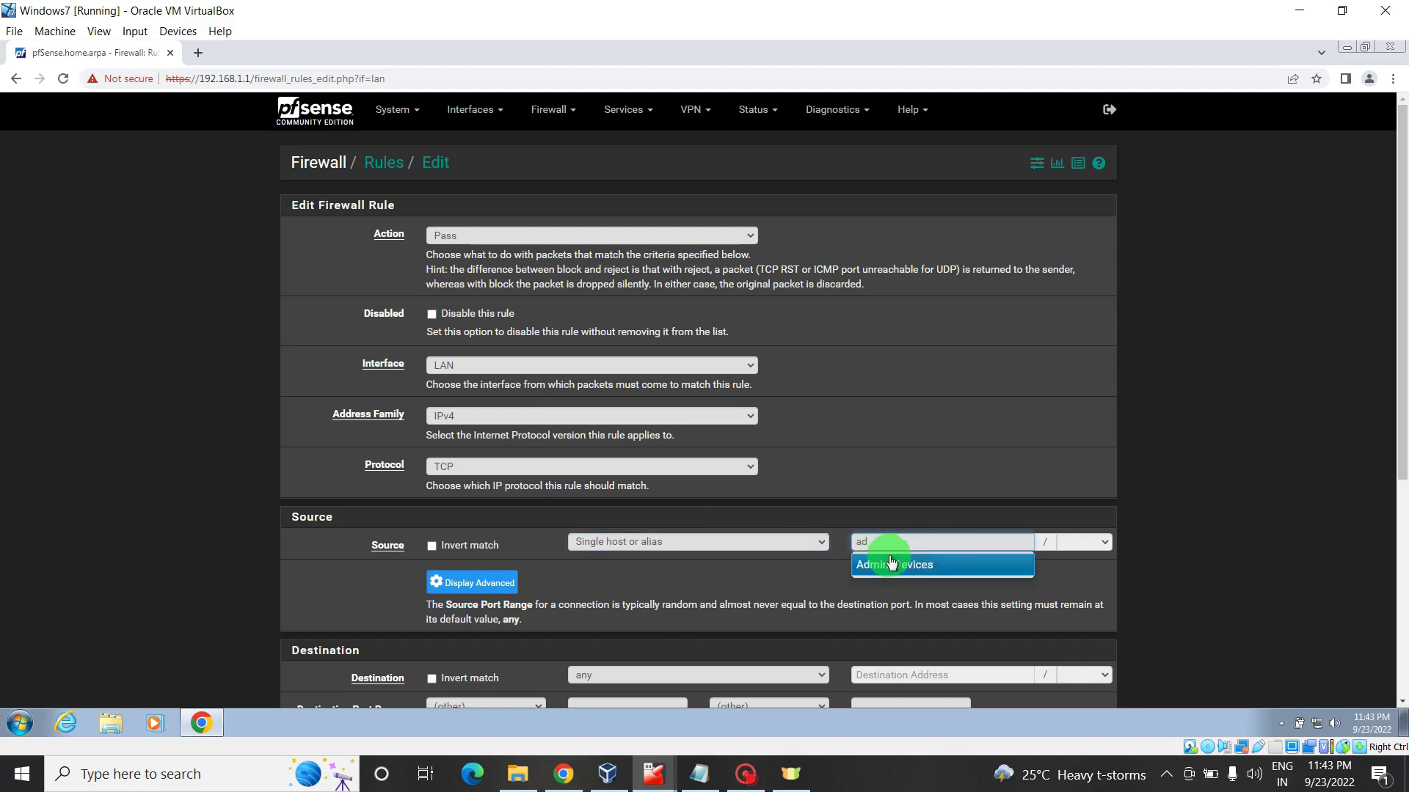
left_click(893, 567)
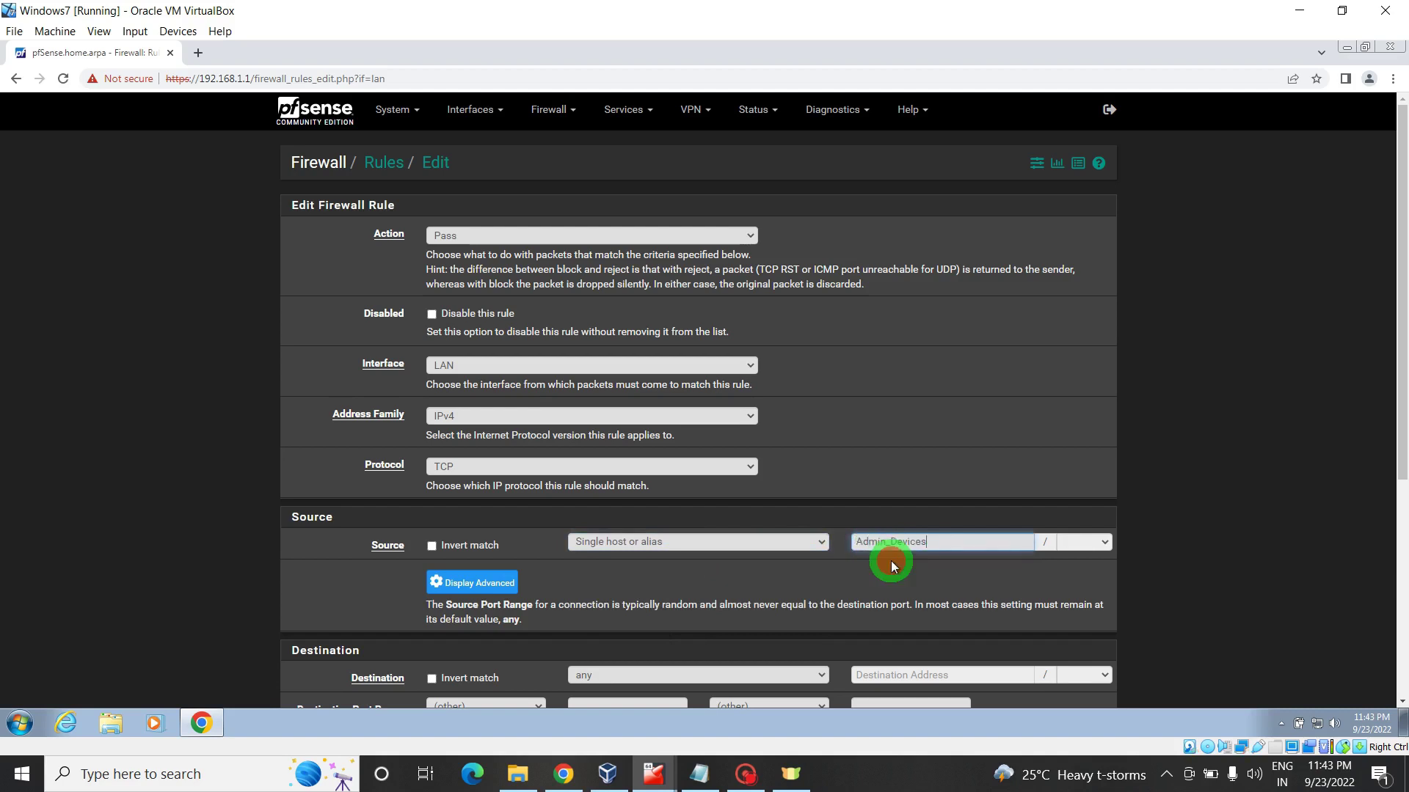
- Set the destination to This firewall (self) and the description to 'Allow Firewall Access'
scroll(1402, 416, "down", 2)
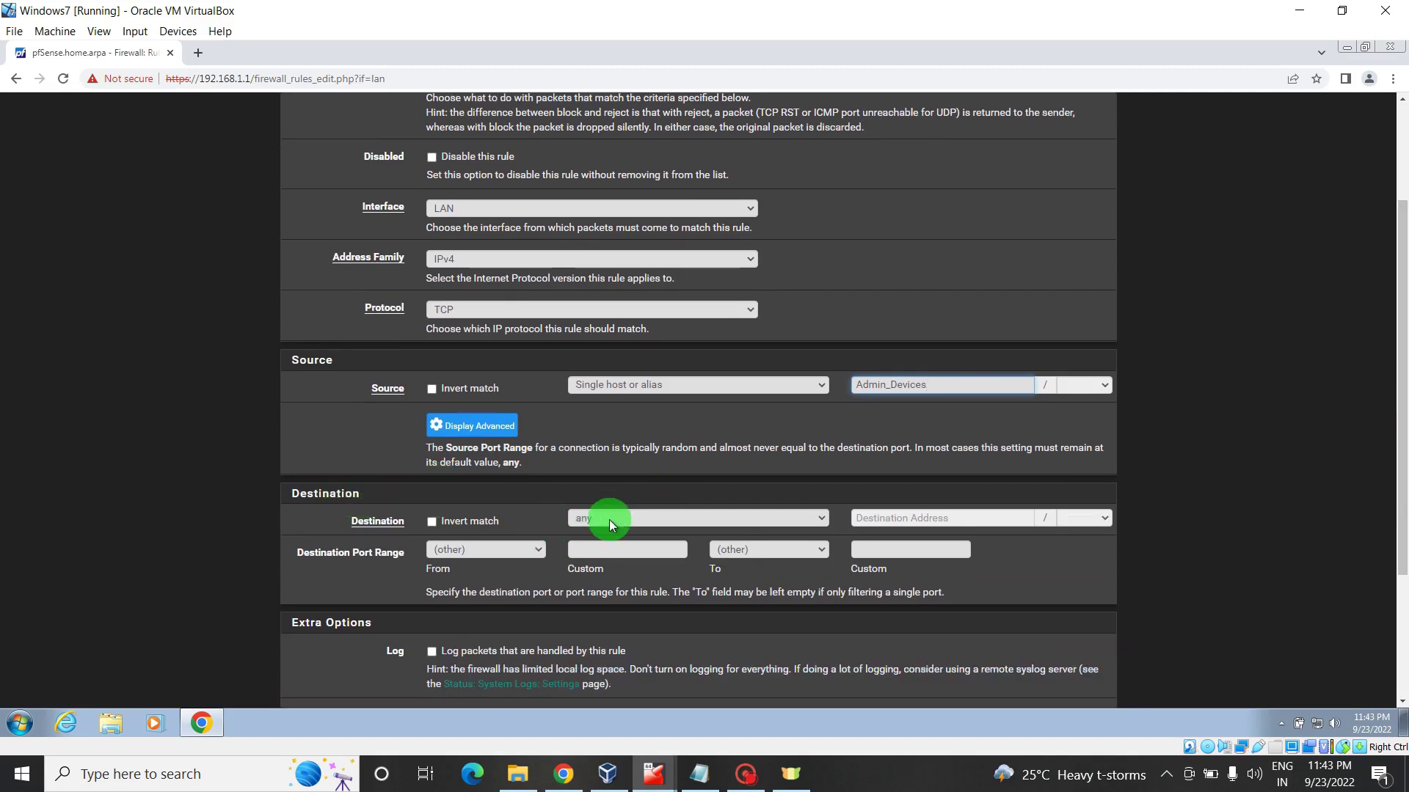
left_click(611, 521)
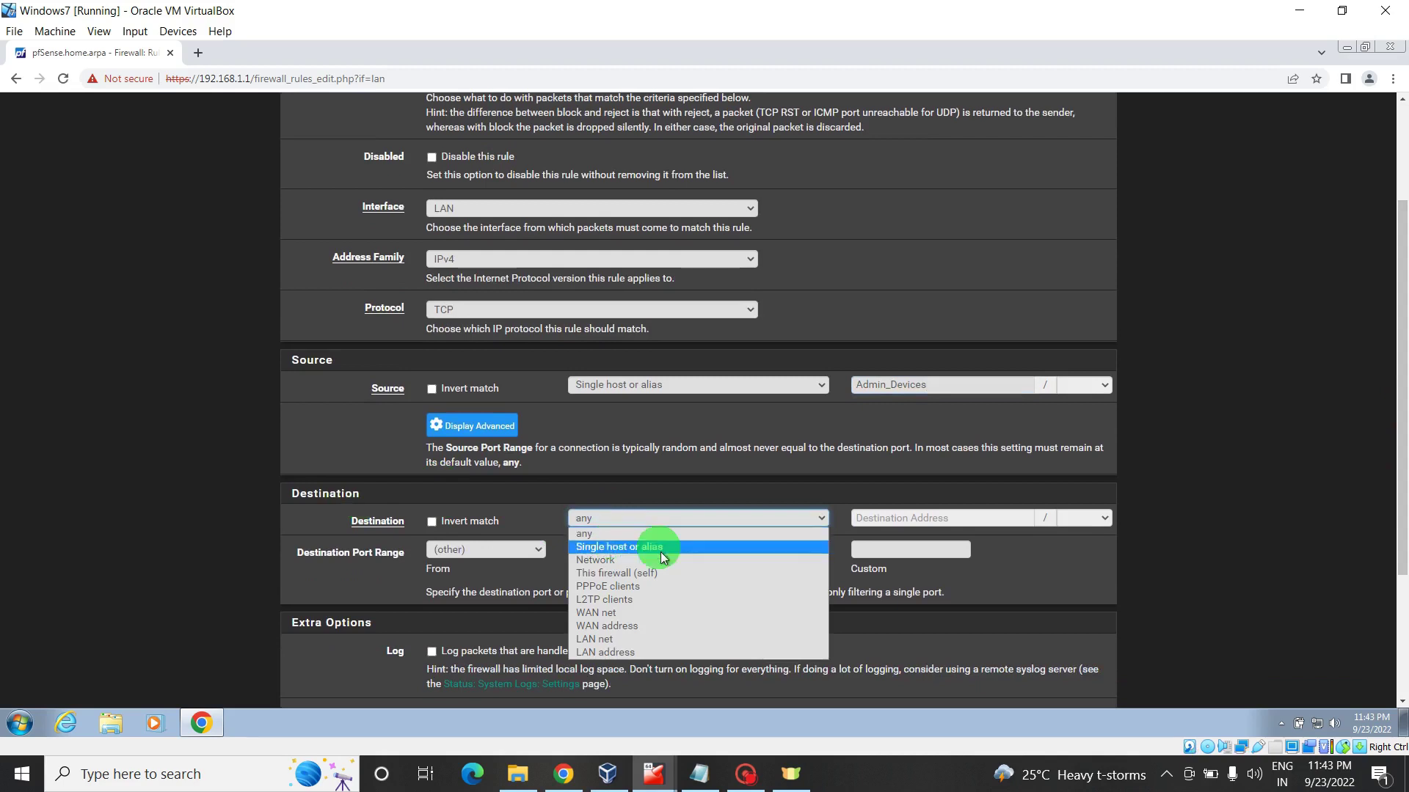
left_click(620, 574)
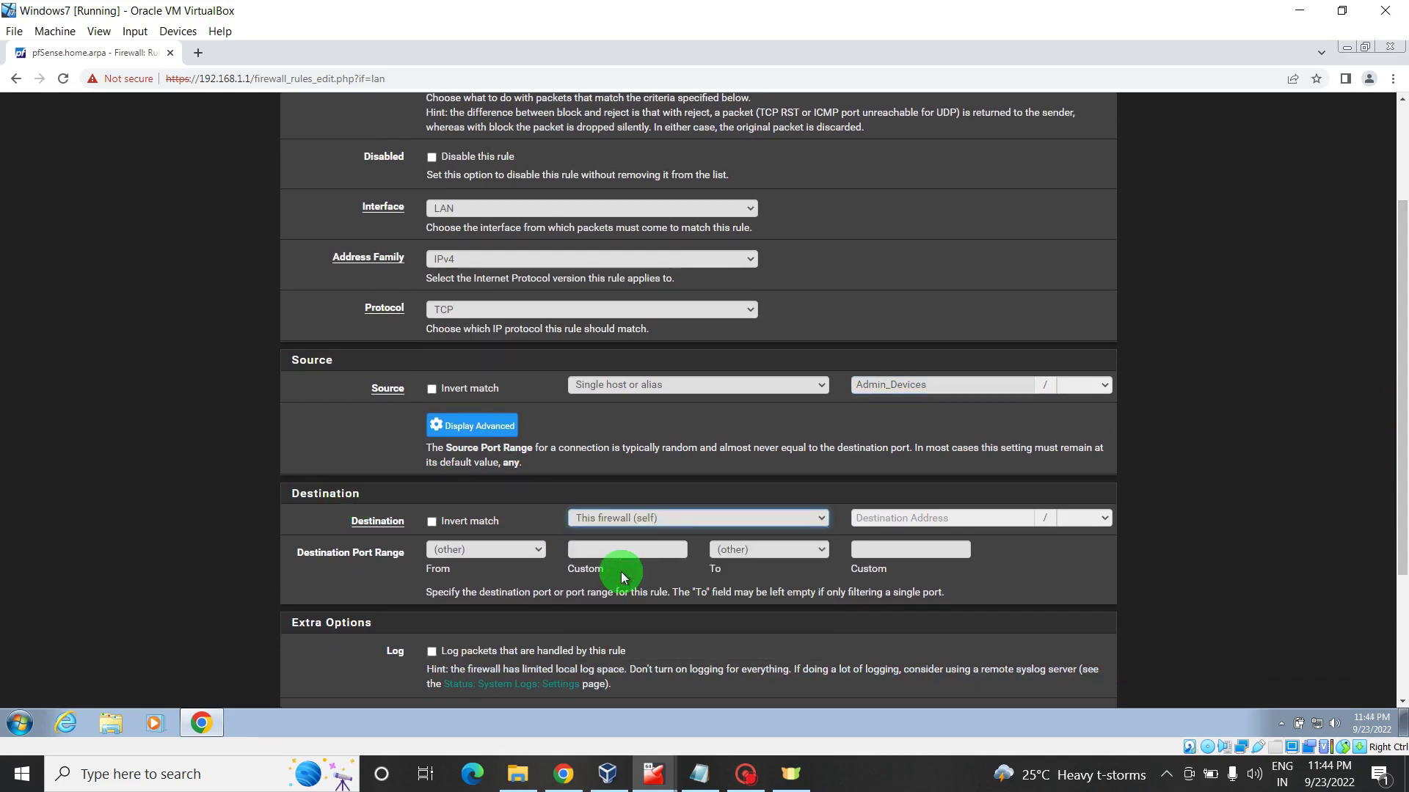
left_click_drag(1401, 351, 1403, 473)
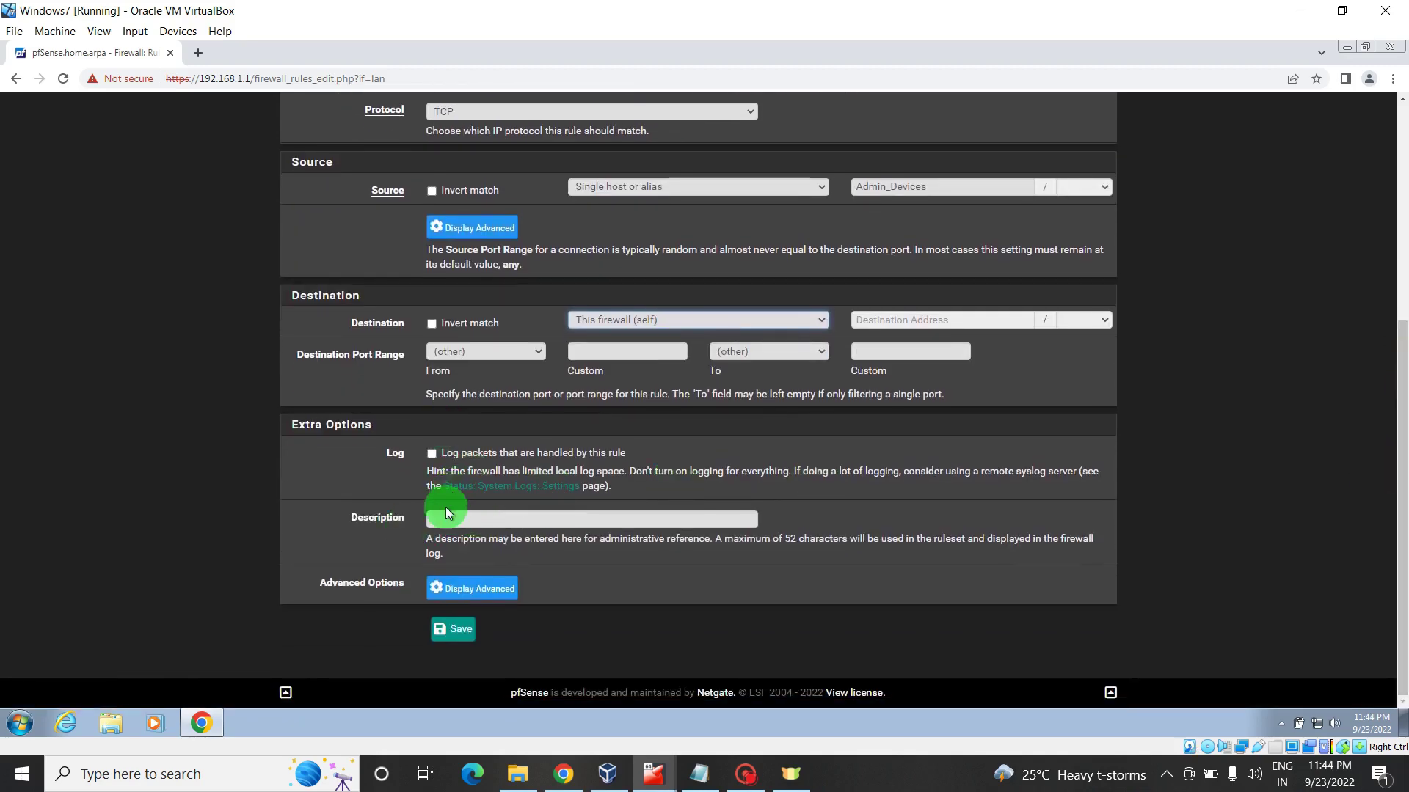
left_click(445, 519)
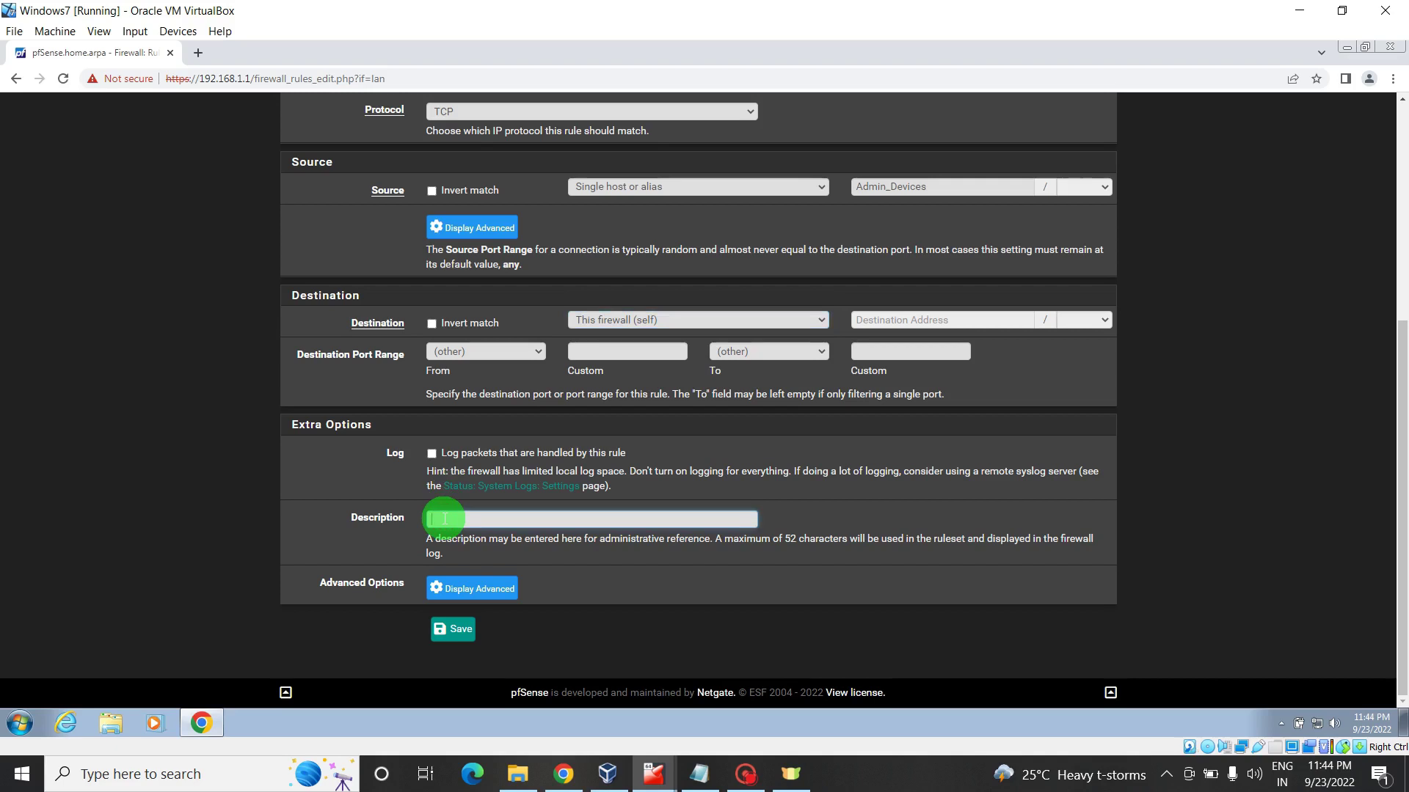
type("Allow")
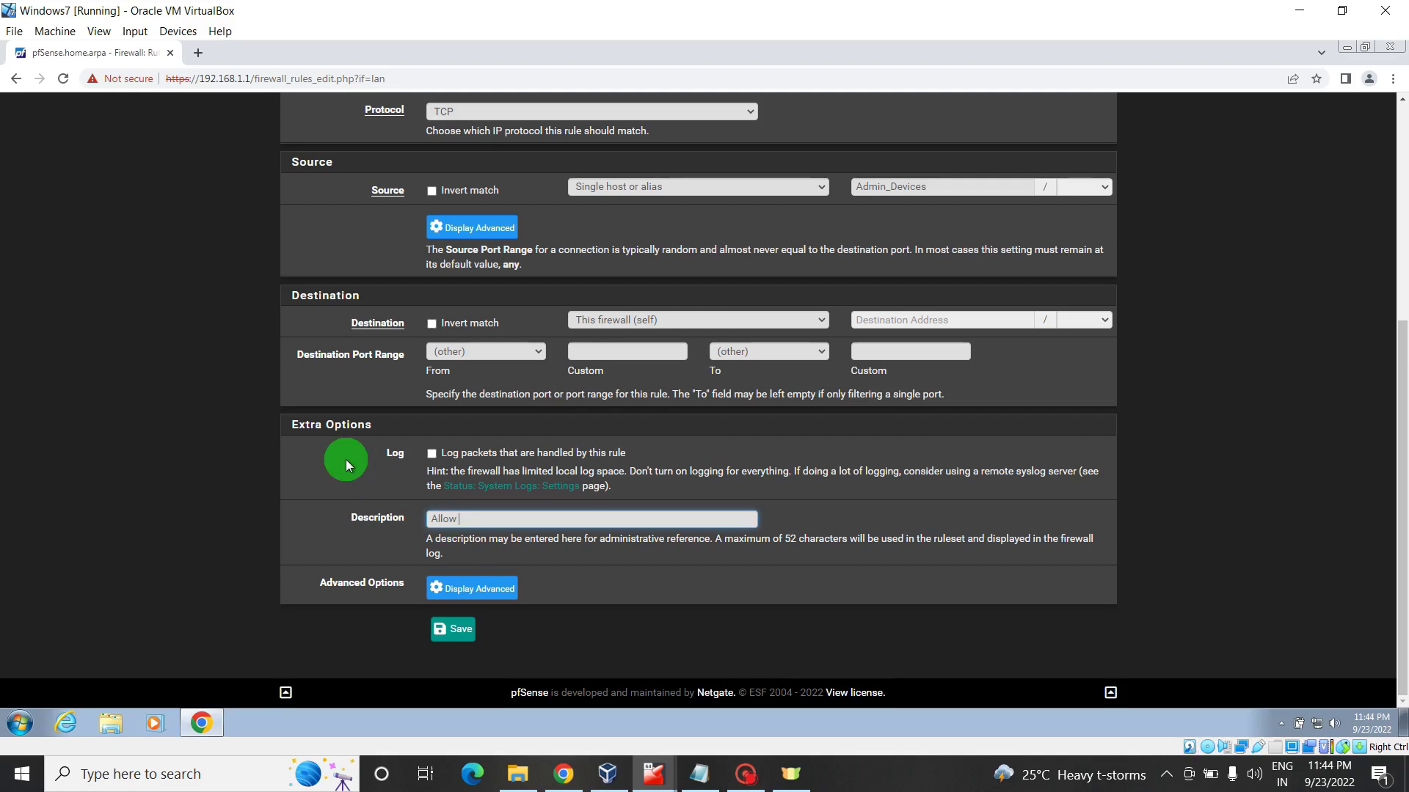
type("Firewall Access")
- Save the rule, drag it above Default allow LAN to any rule, save the order, and apply
left_click(453, 628)
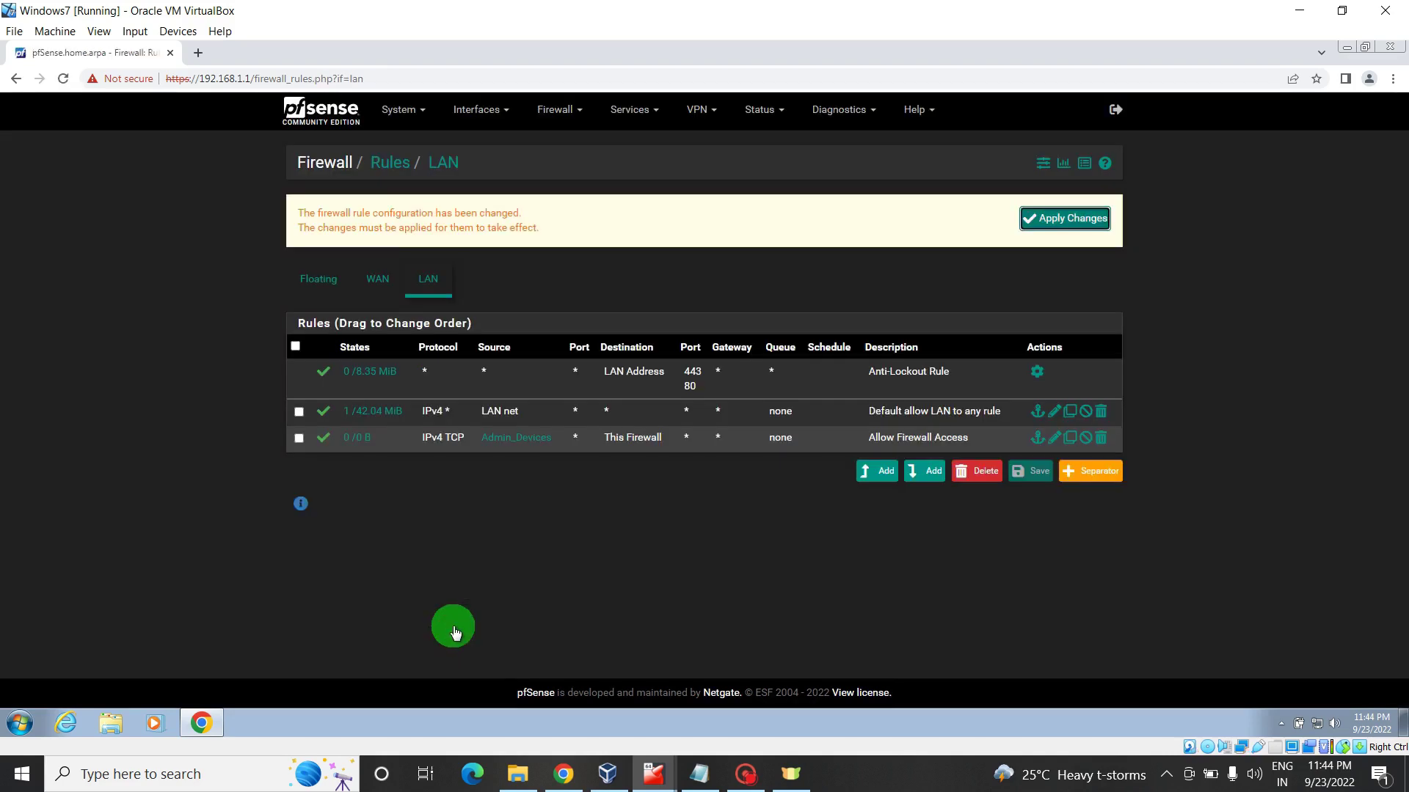
mouse_move(490, 444)
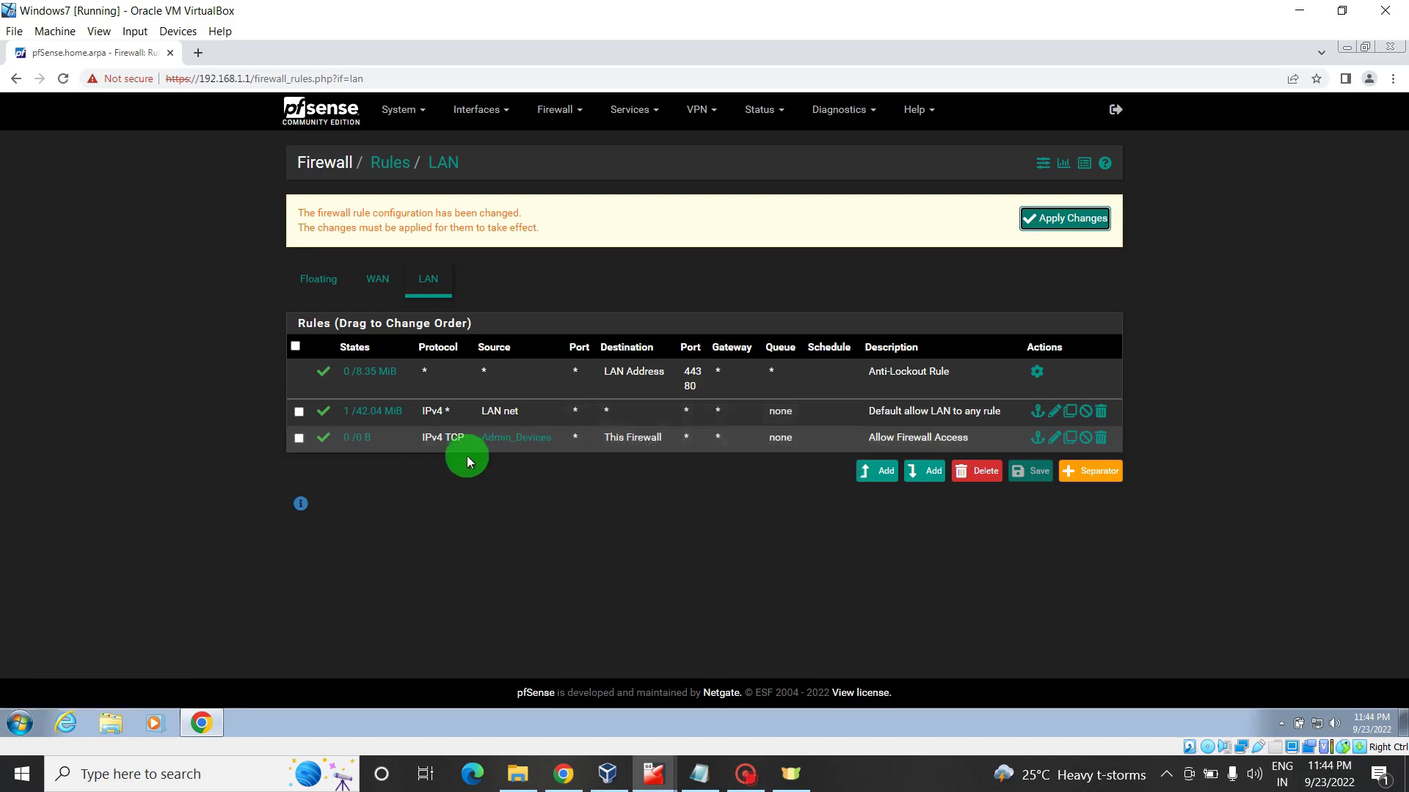
left_click_drag(468, 444, 474, 402)
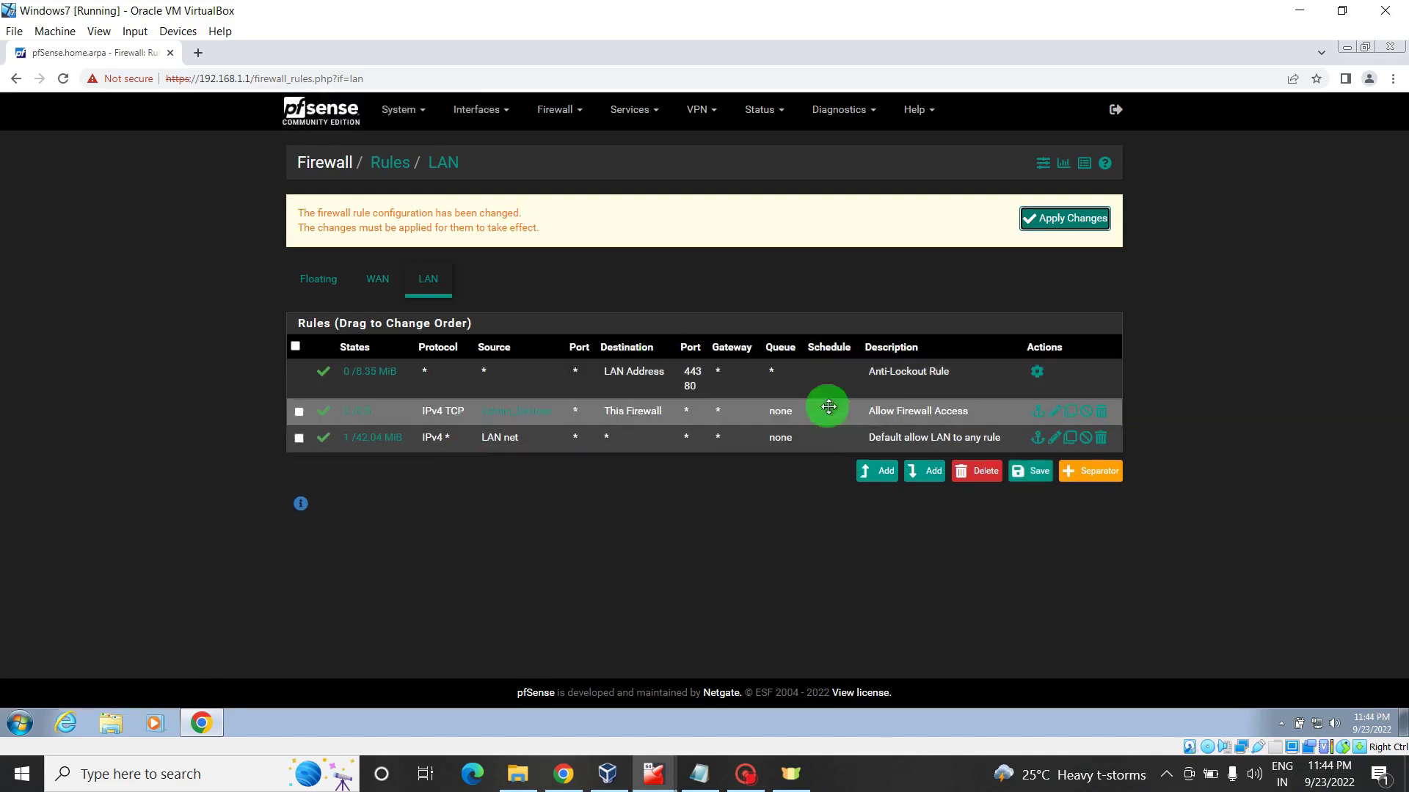
left_click(1033, 474)
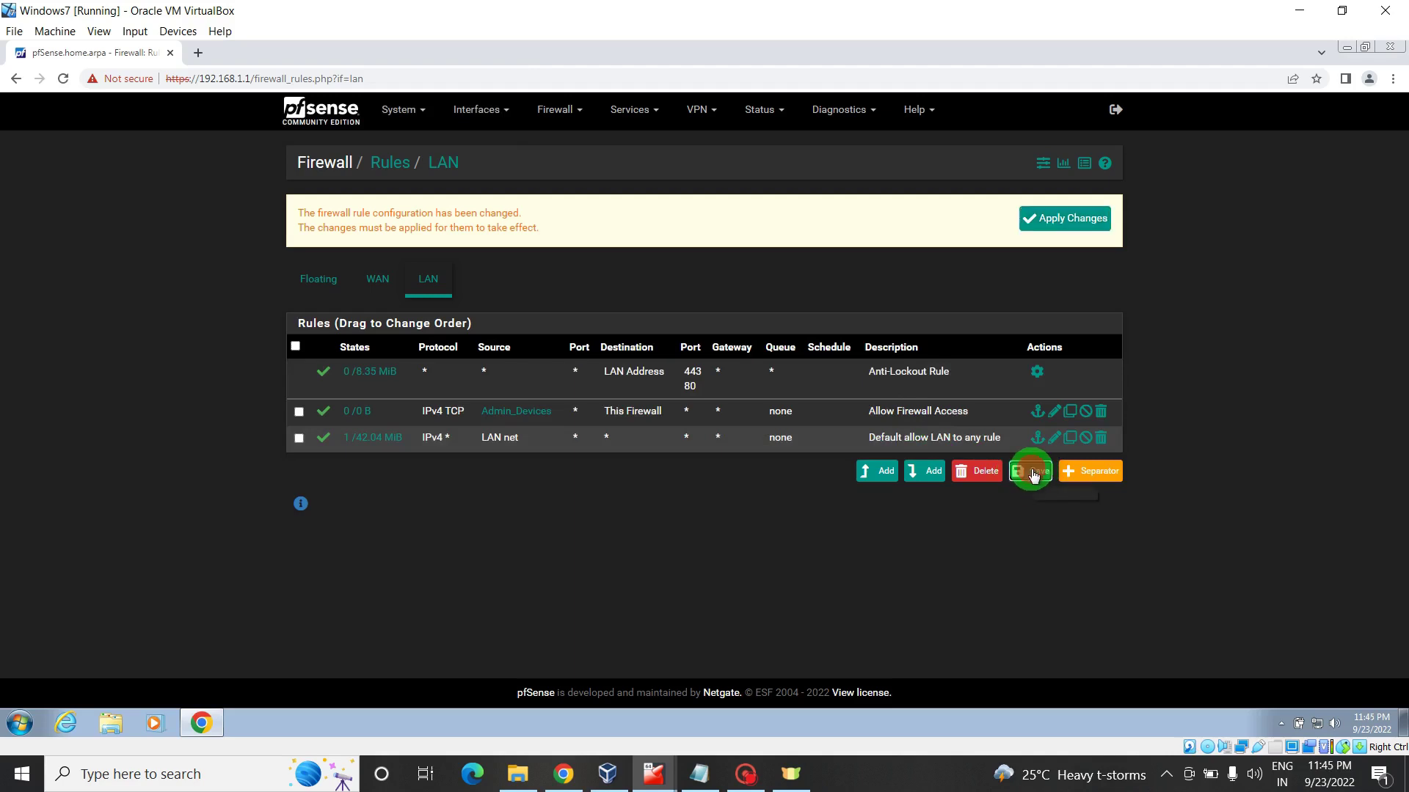
left_click(1046, 220)
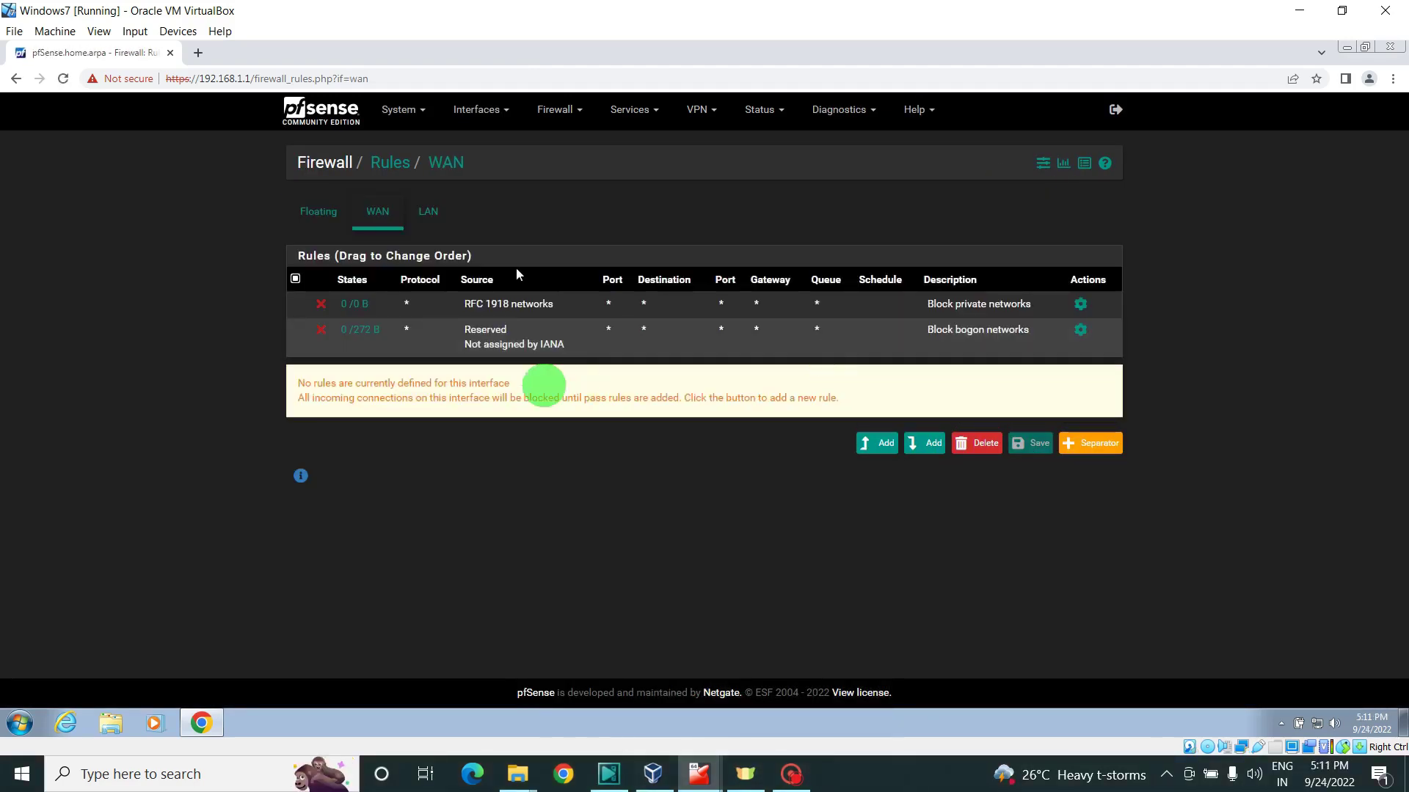
- In System > Advanced > Admin Access, tick 'Disable webConfigurator anti-lockout rule'
left_click(398, 111)
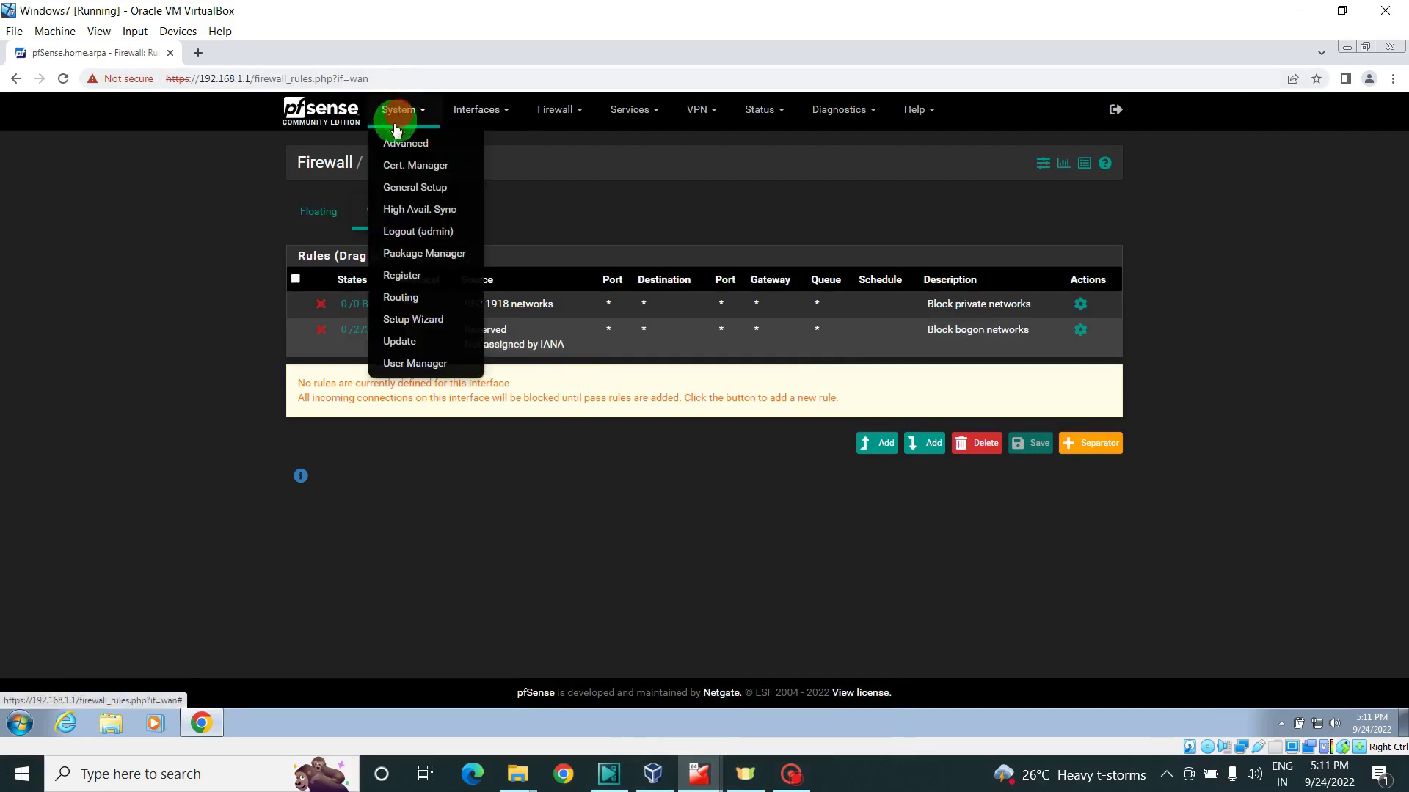
left_click(398, 144)
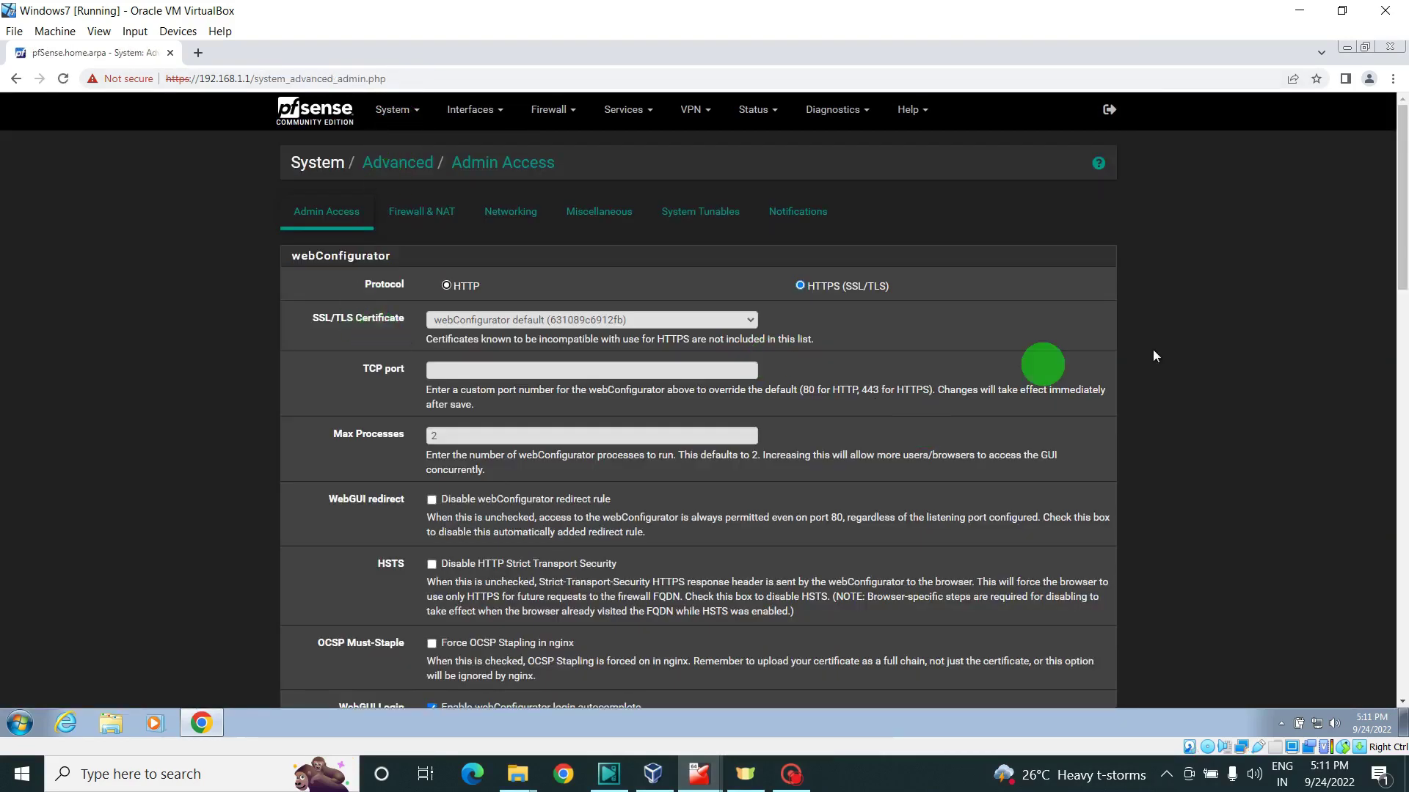
left_click_drag(1391, 263, 1403, 375)
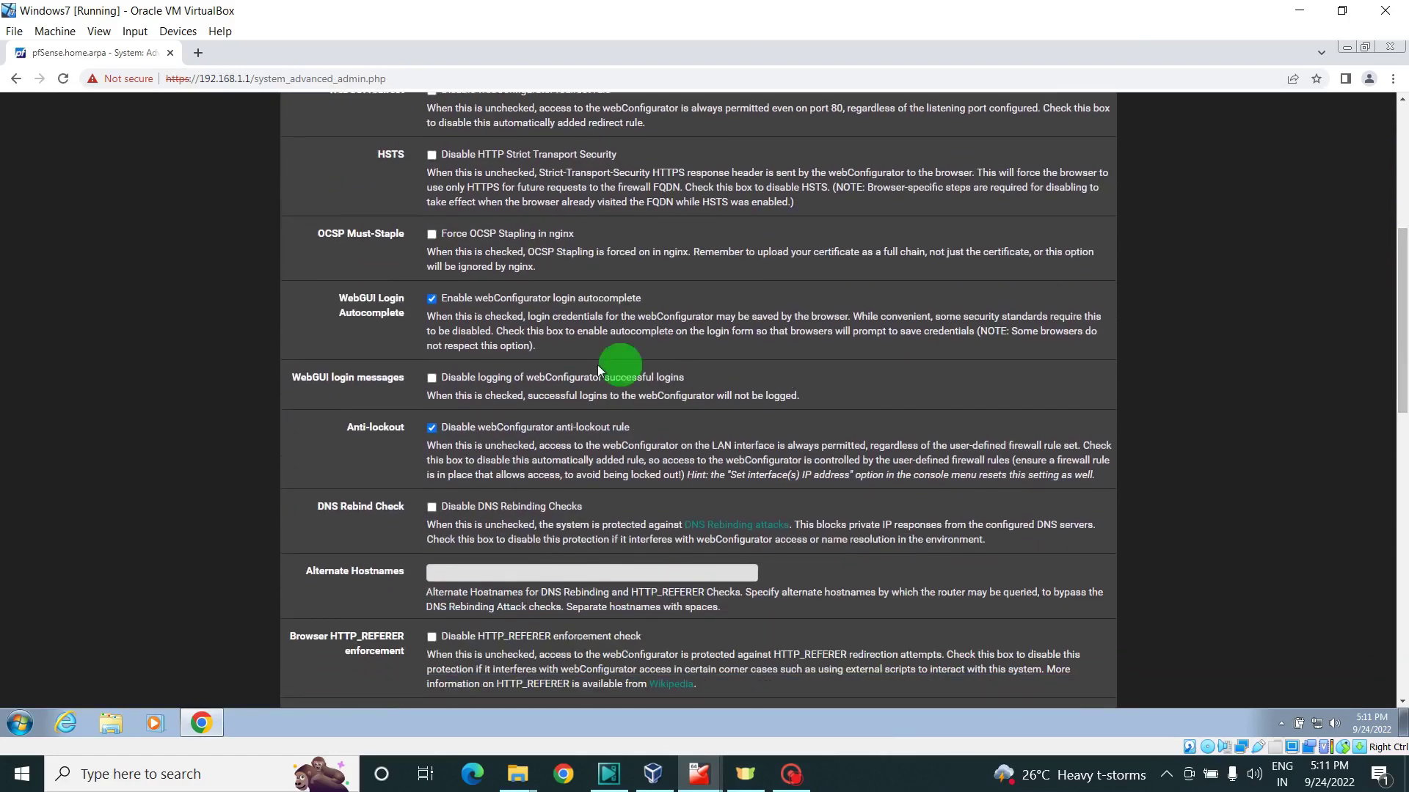
left_click(435, 433)
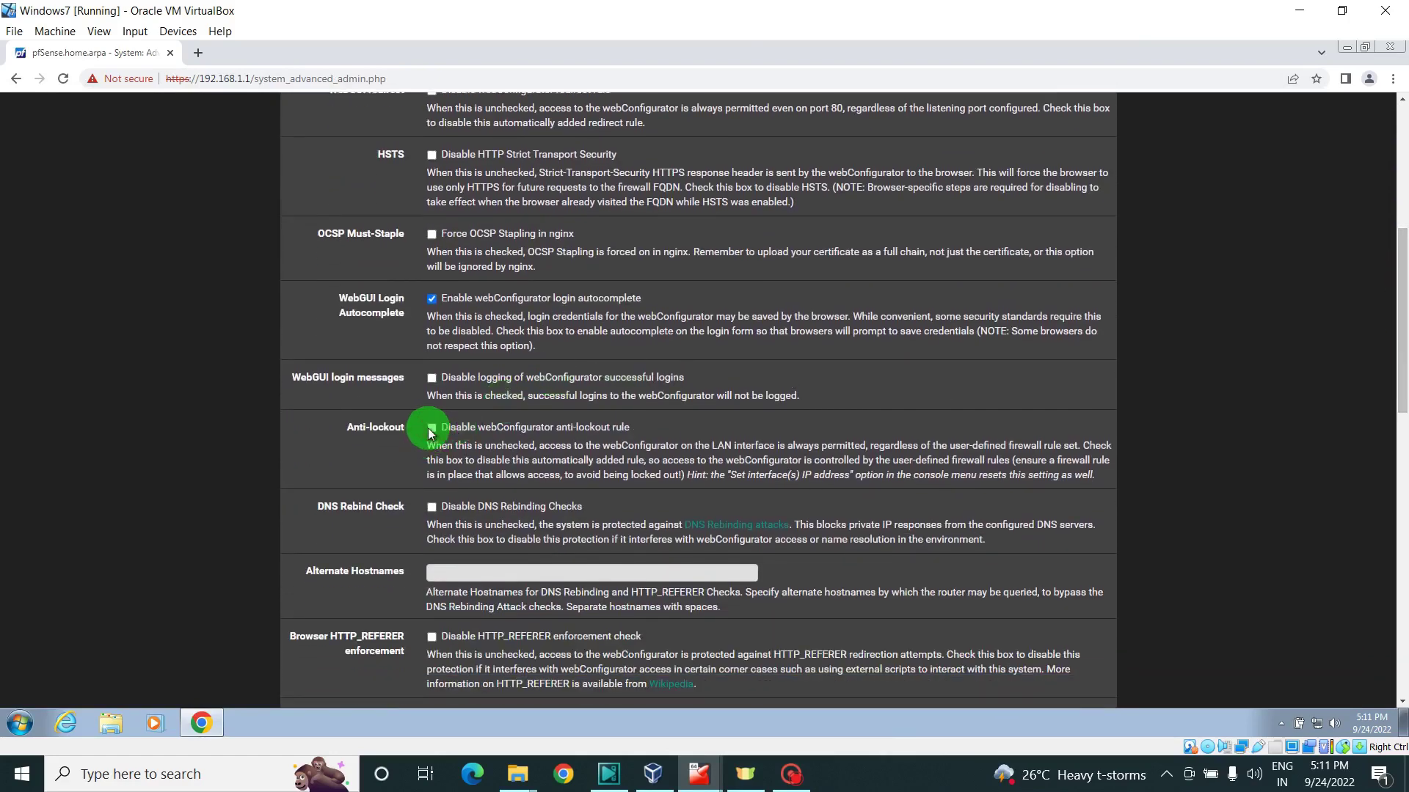
left_click(430, 434)
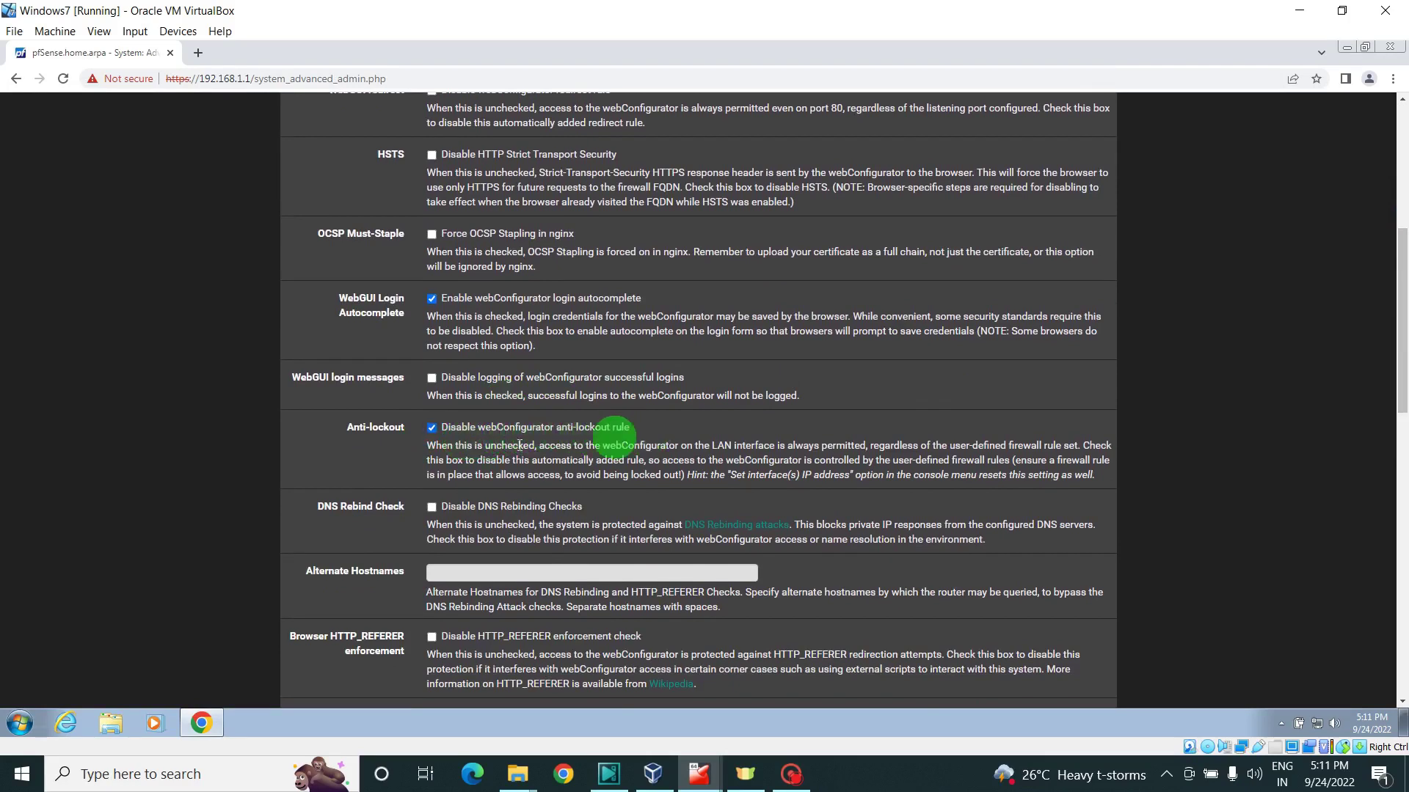
left_click(432, 429)
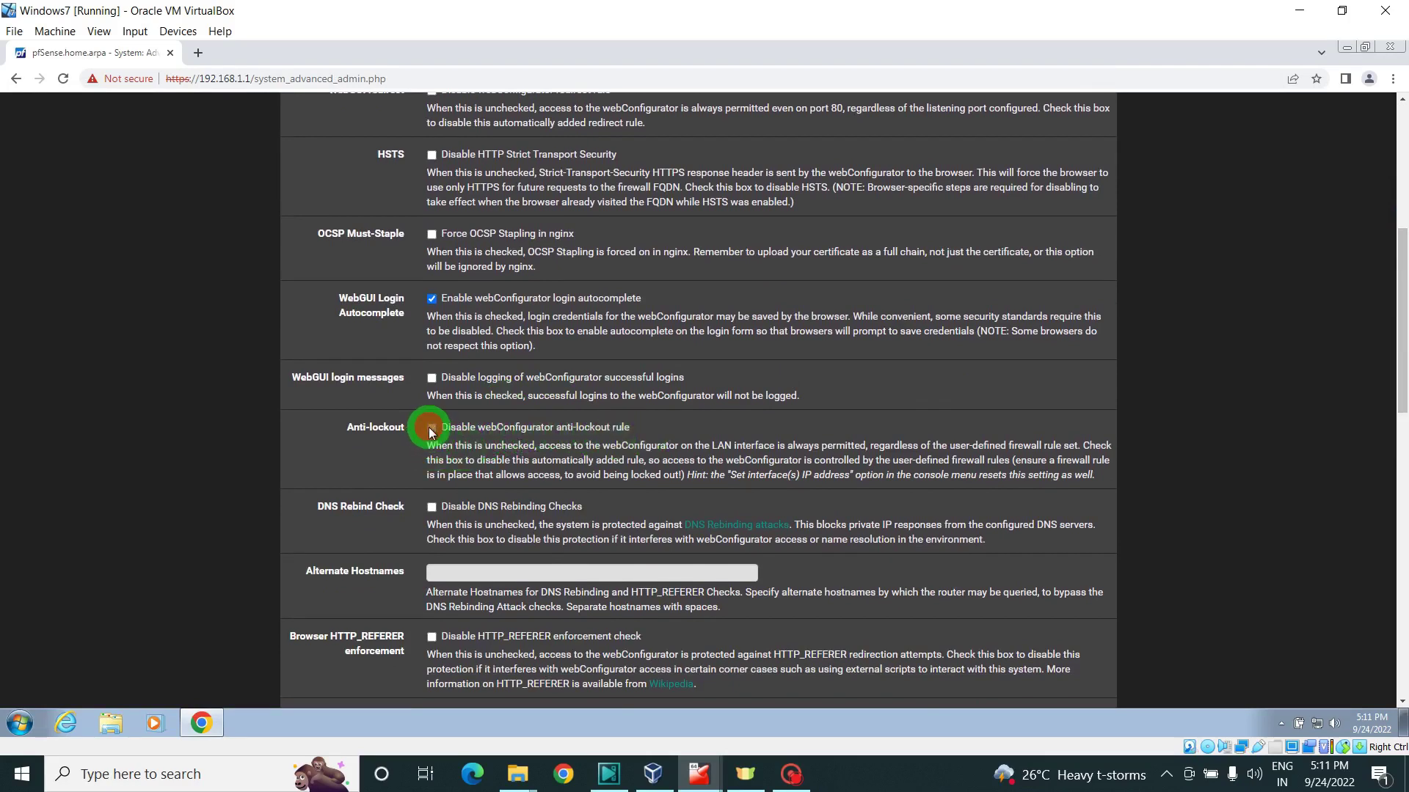
left_click_drag(1402, 385, 1405, 662)
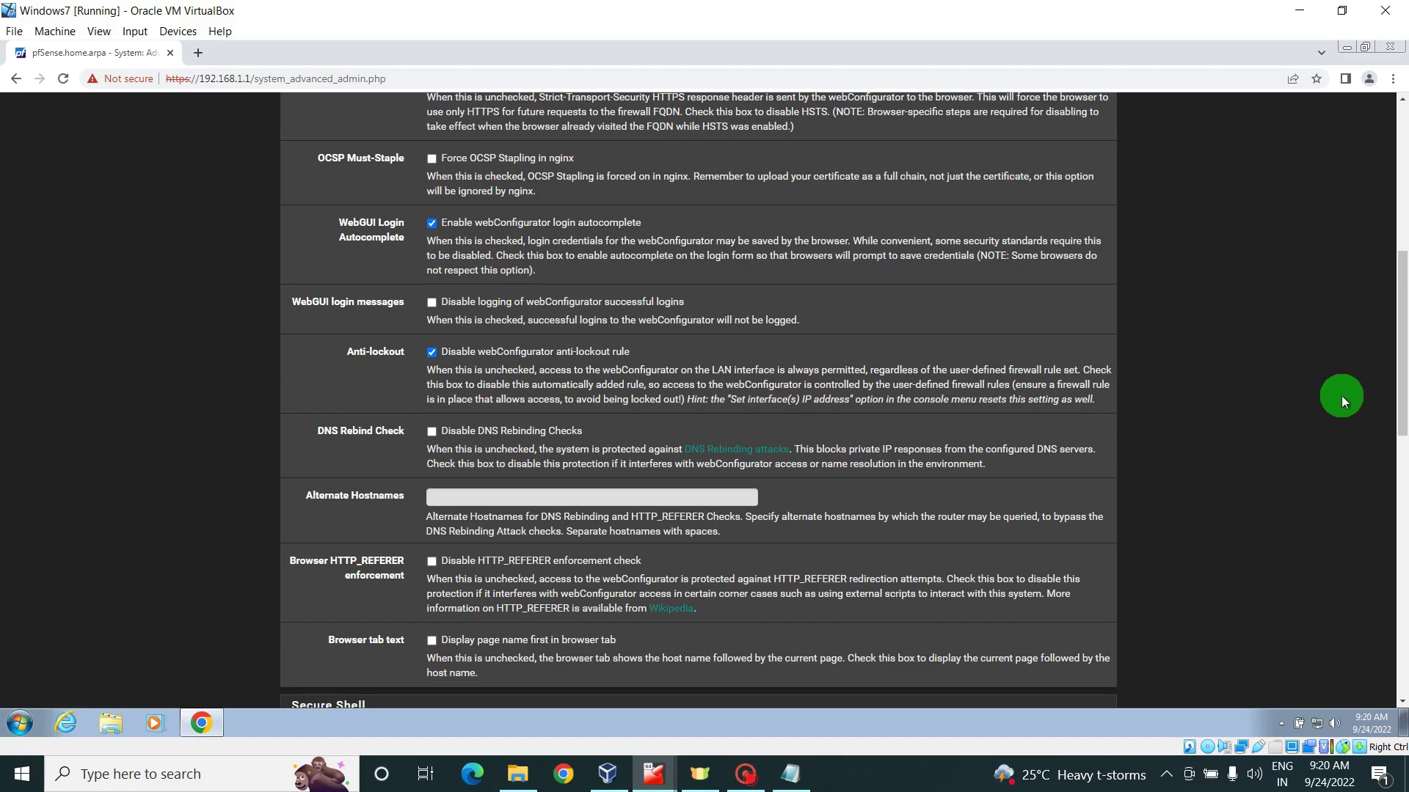
left_click_drag(1401, 410, 1403, 253)
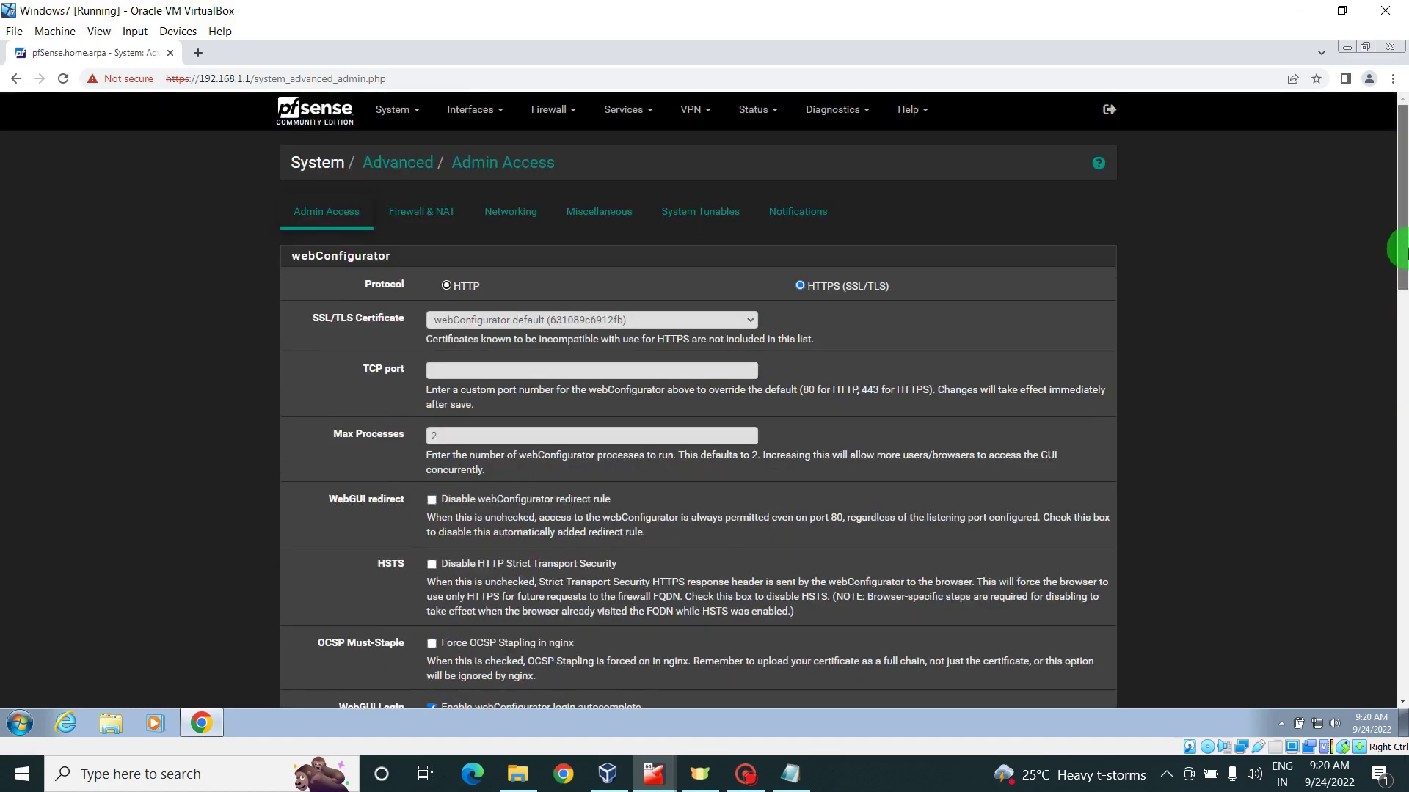
- Return to Firewall > Rules > LAN, now without the Anti-Lockout Rule
left_click(543, 109)
left_click(553, 185)
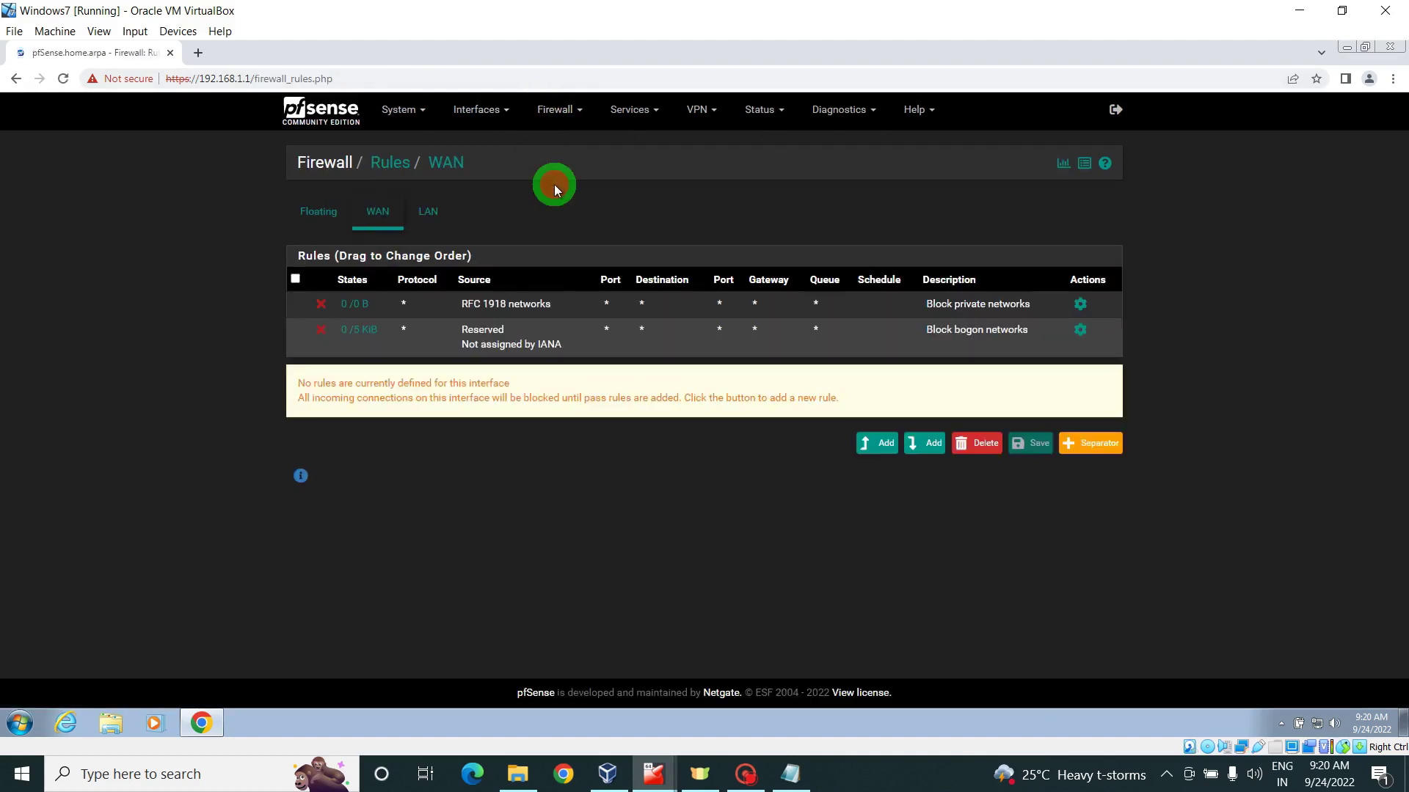
left_click(428, 215)
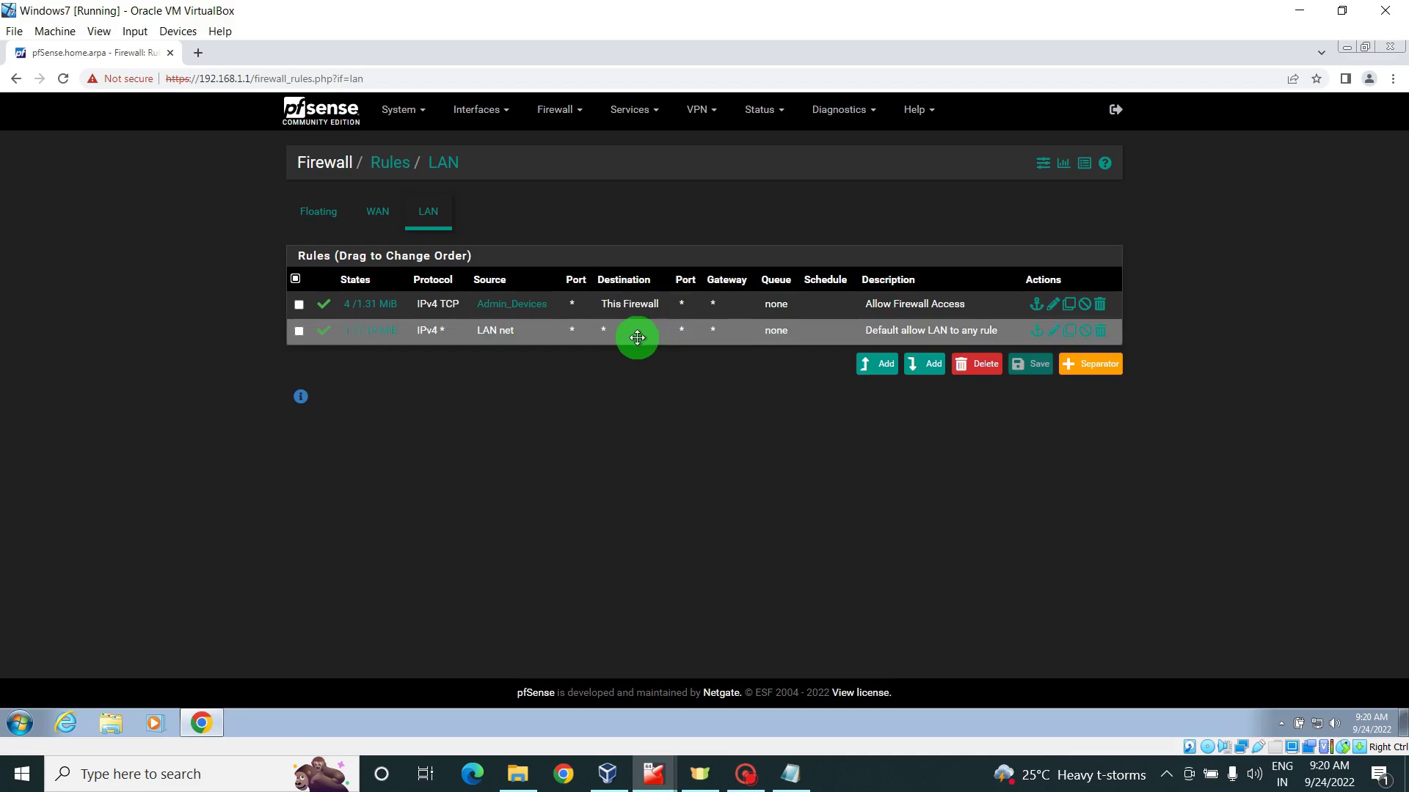
mouse_move(637, 337)
left_mouse_down()
mouse_move(672, 333)
mouse_move(632, 332)
left_mouse_up()
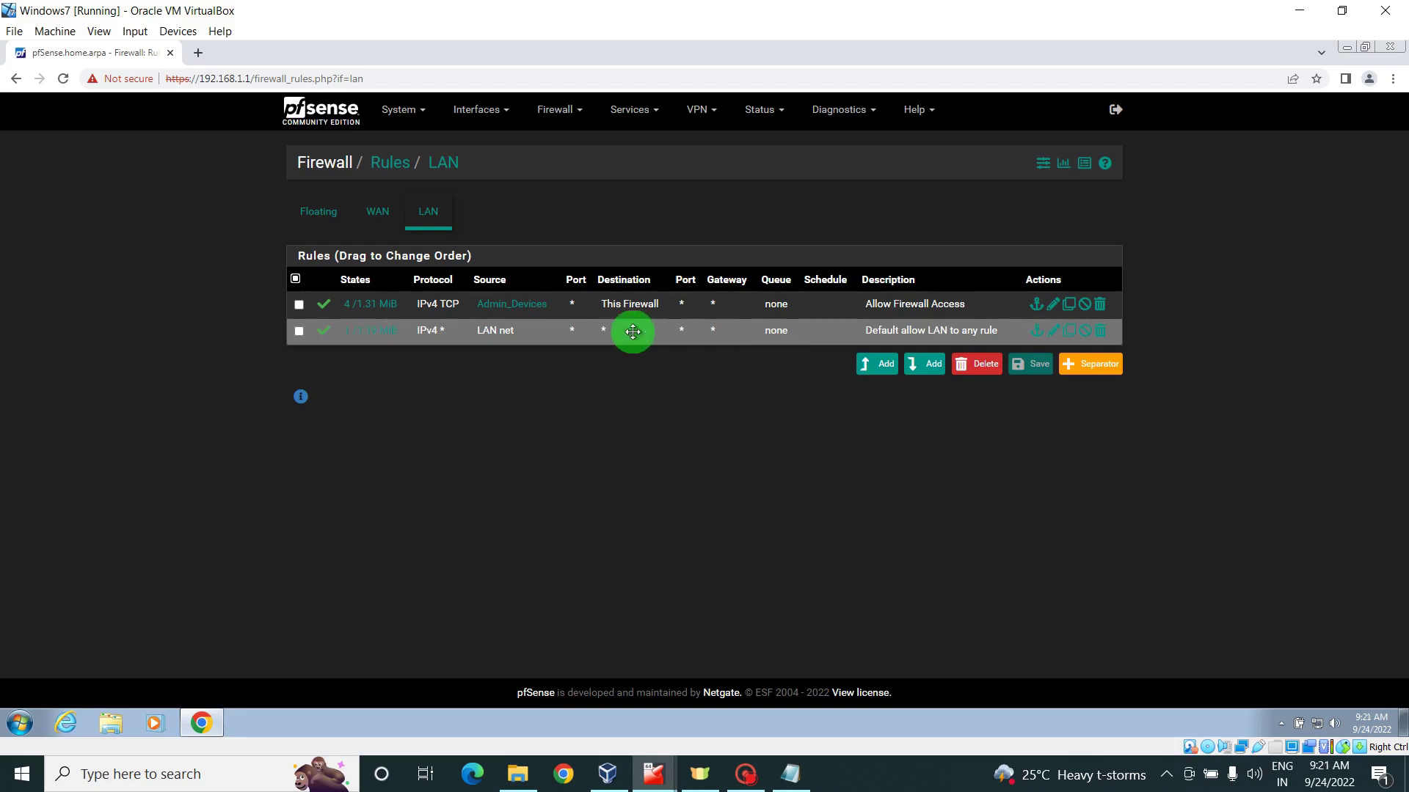
left_click_drag(632, 332, 532, 351)
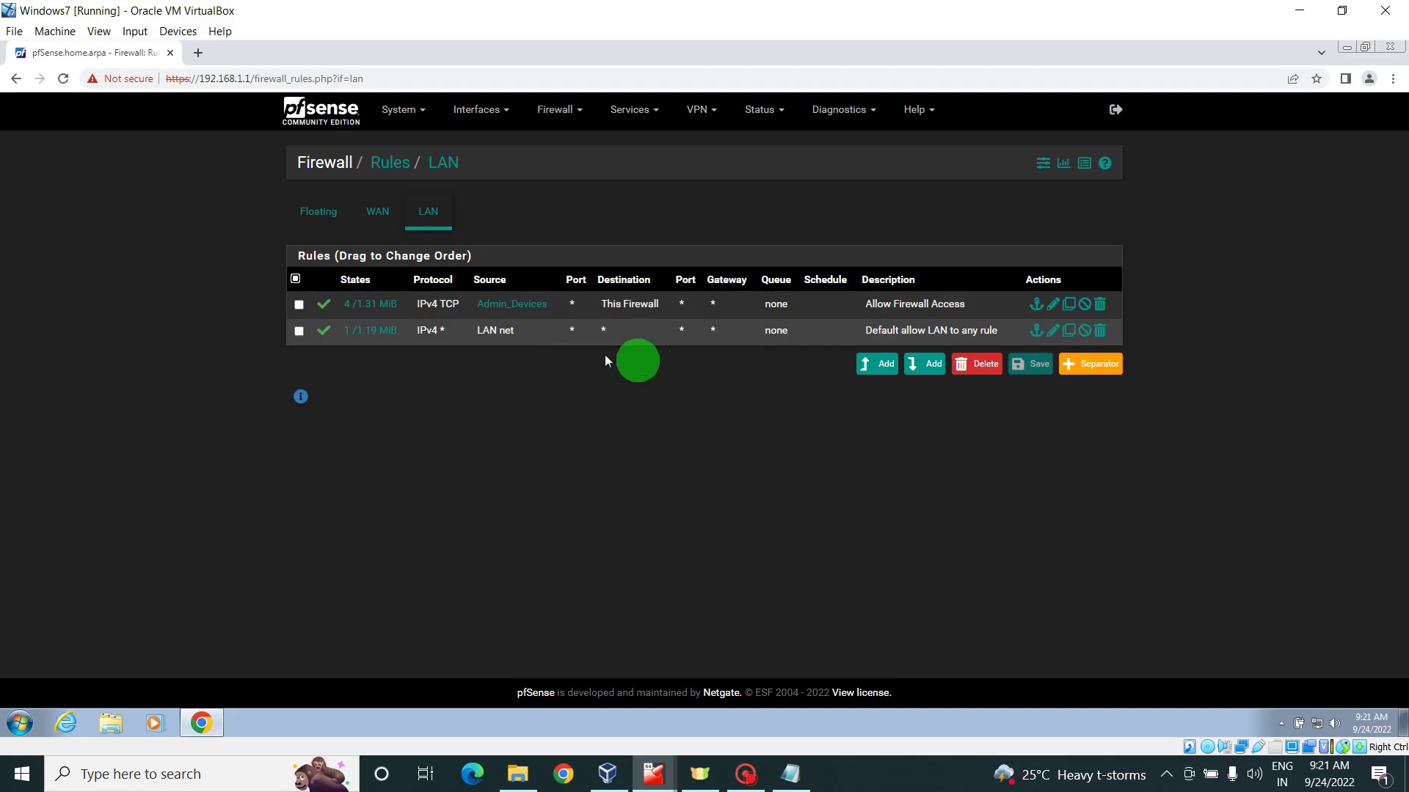
mouse_move(547, 314)
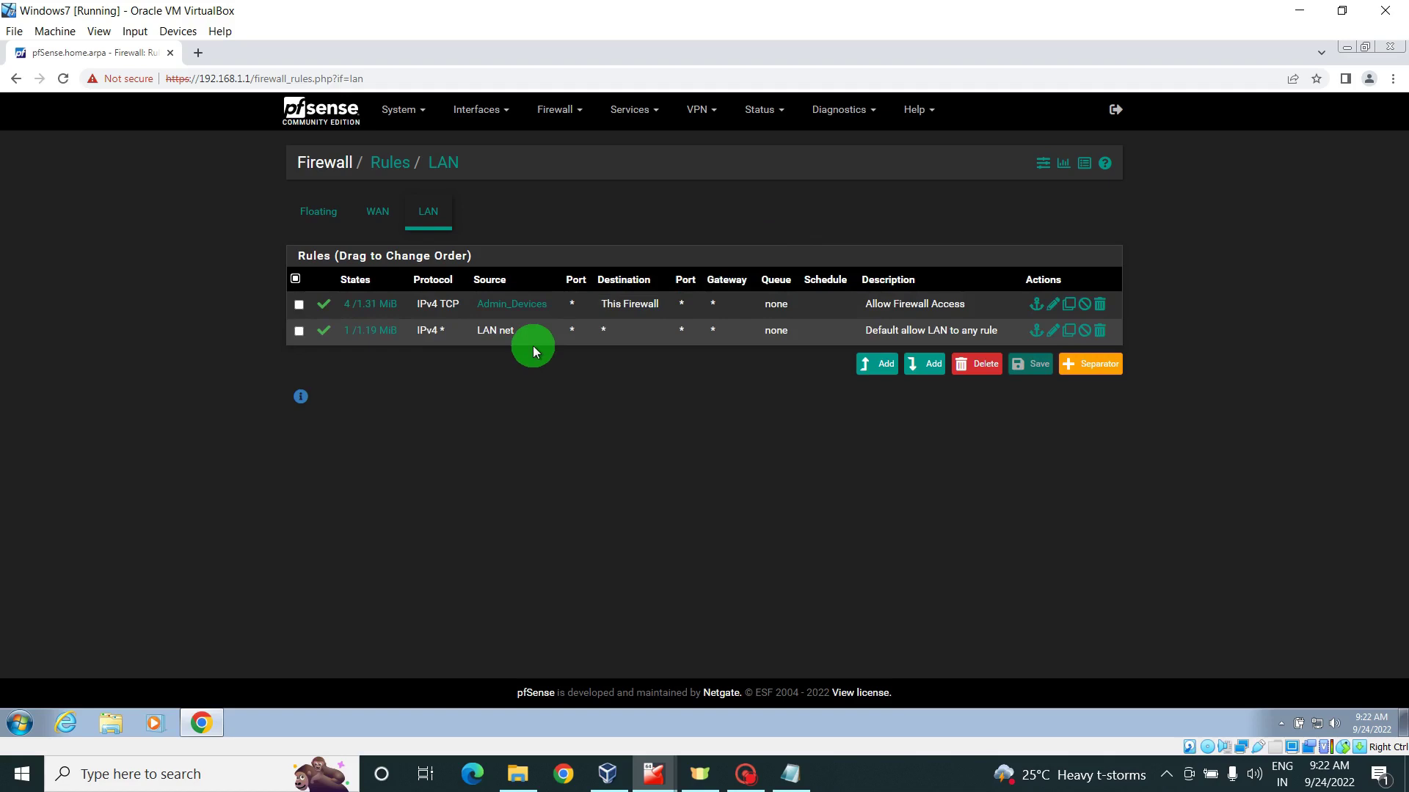
- Review the LAN rules, confirming Admin_Devices (192.168.1.101) sits above the default allow rule
left_click_drag(487, 342, 539, 314)
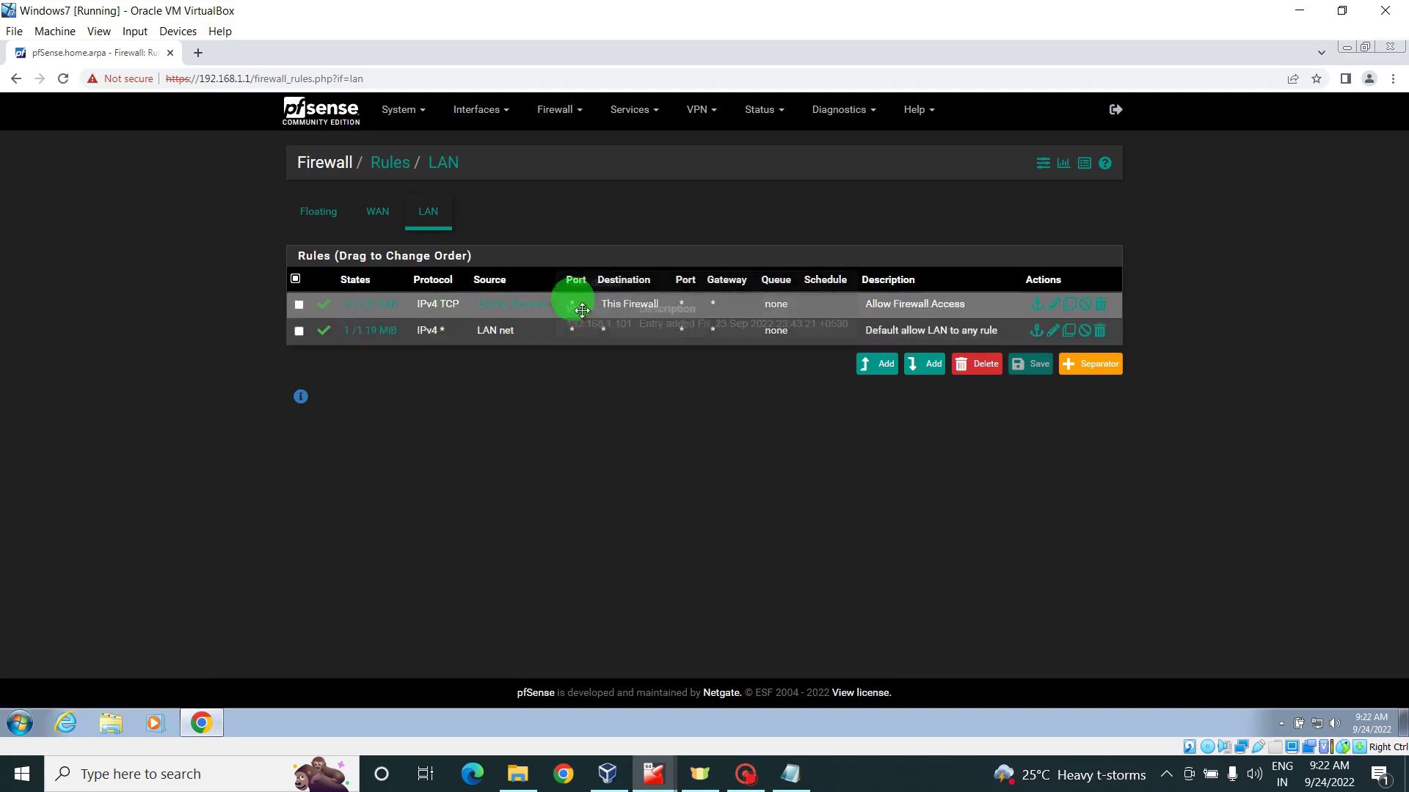
mouse_move(543, 304)
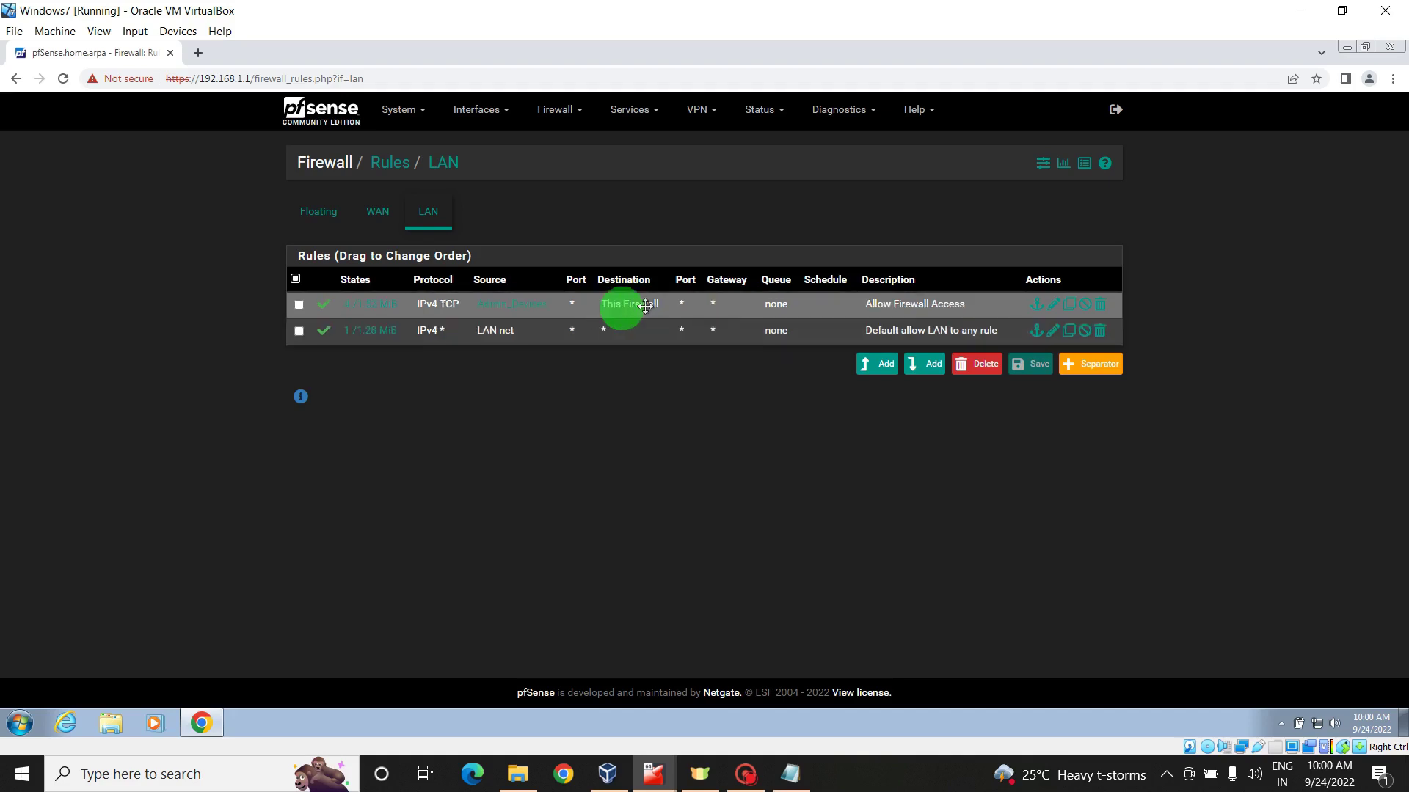
mouse_move(530, 312)
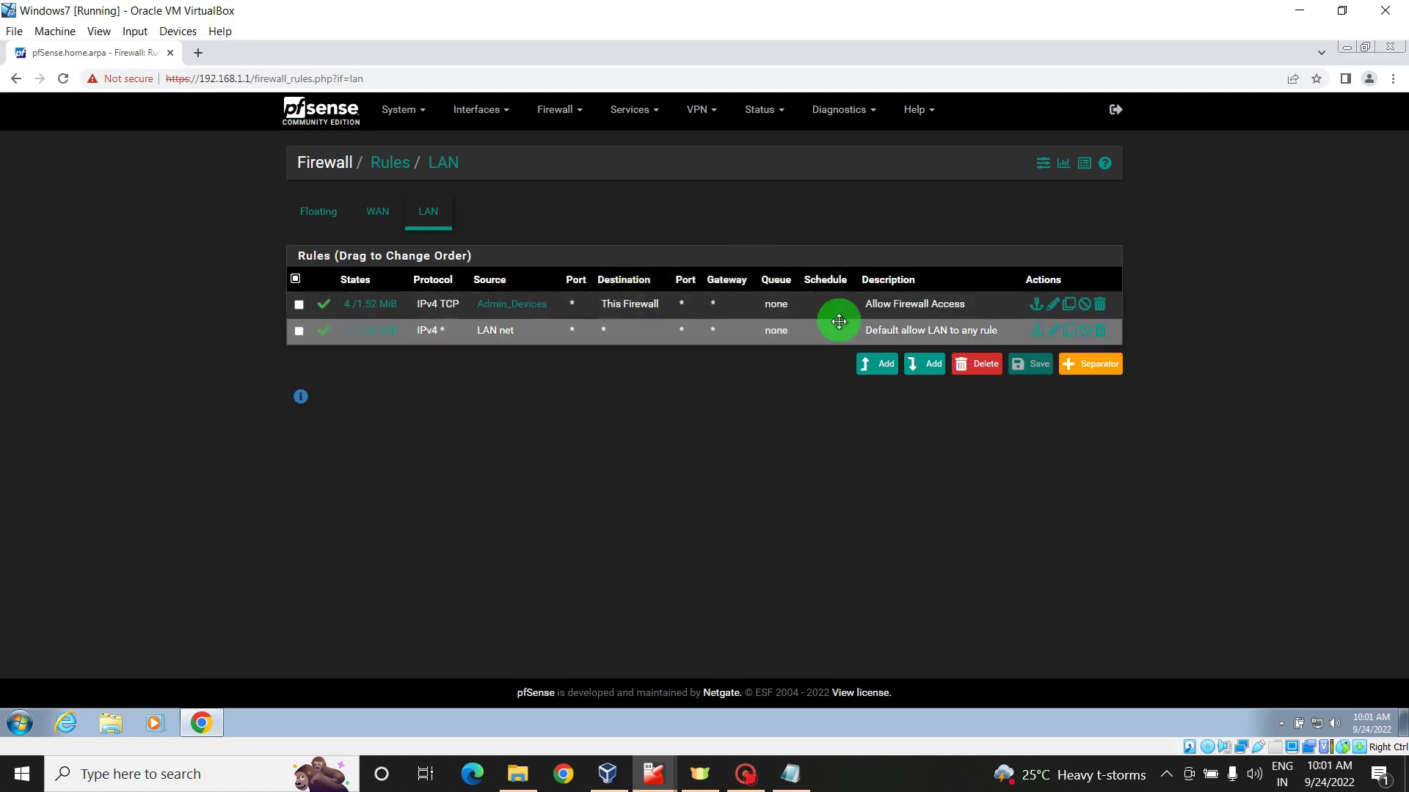
- Edit the default allow-LAN rule and change its action from Pass to Reject
left_click(1055, 334)
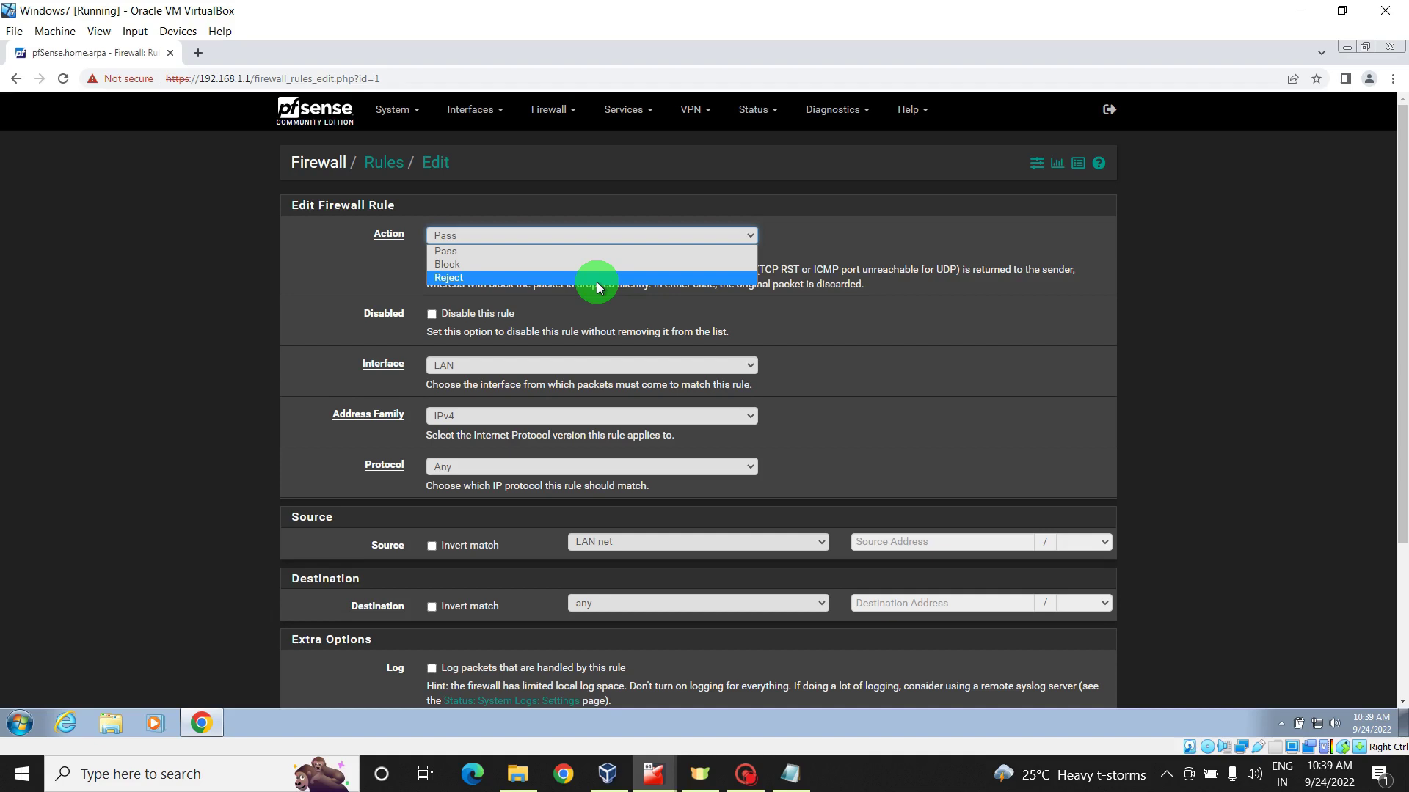
left_click(597, 278)
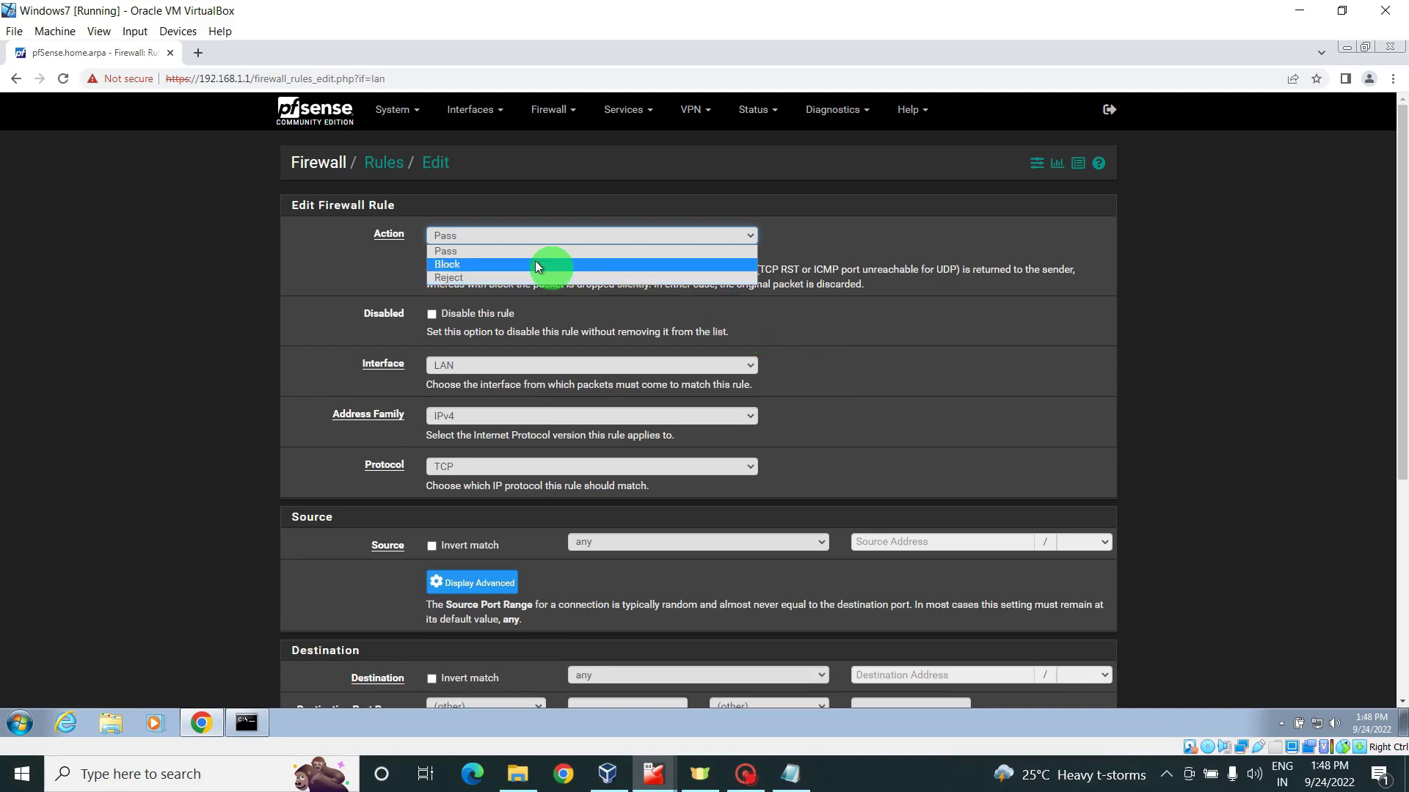
- Set the new rule to Reject any protocol from LAN net to This firewall (self)
left_click(519, 279)
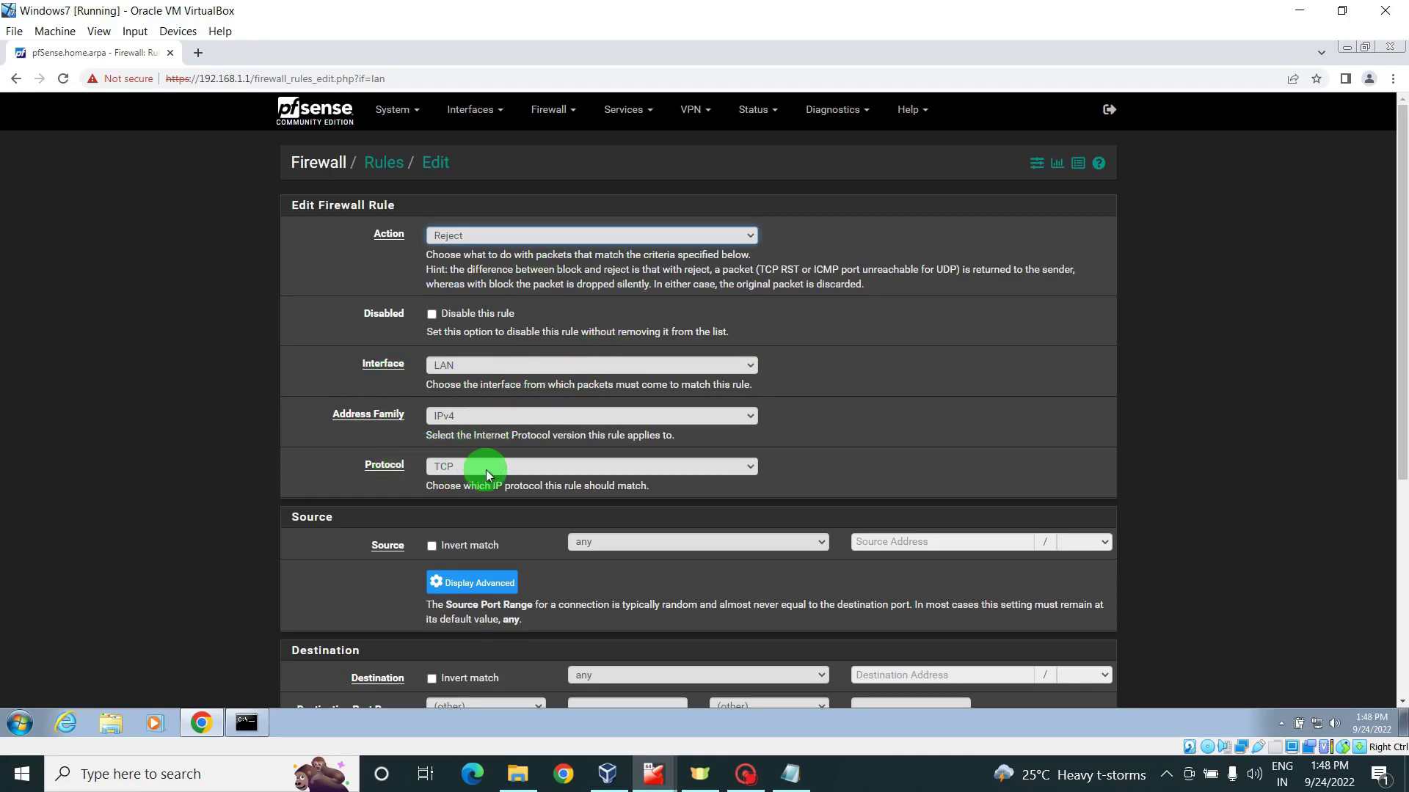
left_click(557, 478)
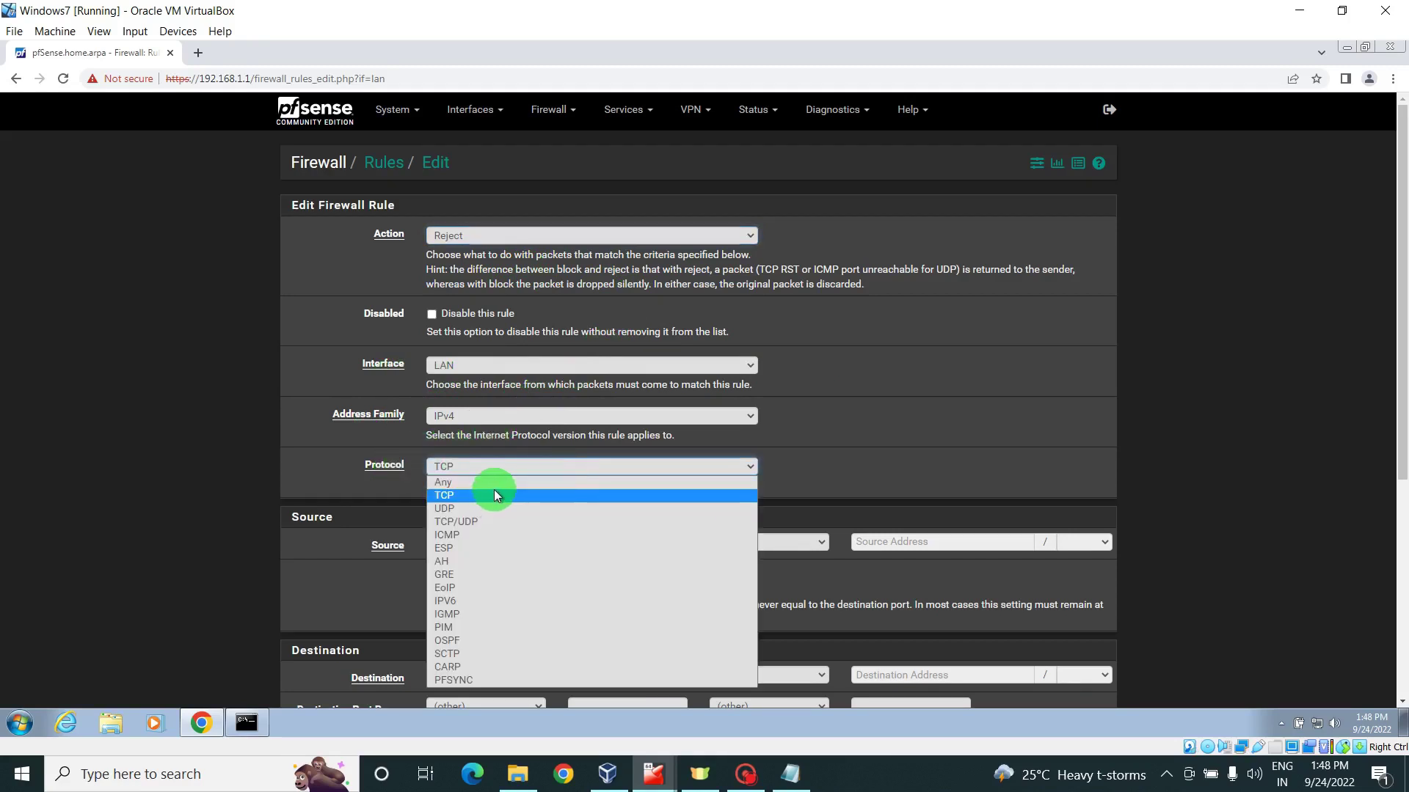
left_click(501, 486)
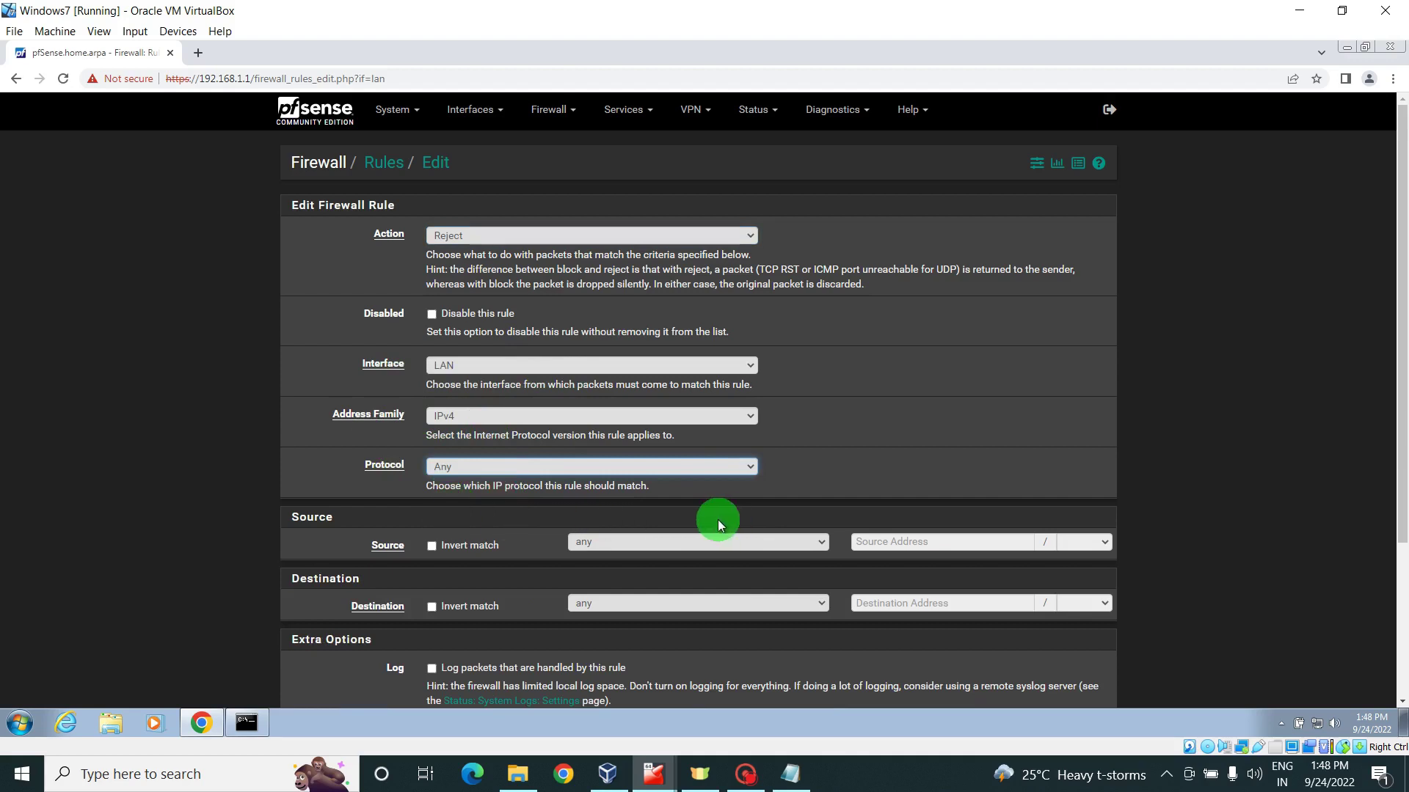
left_click(792, 543)
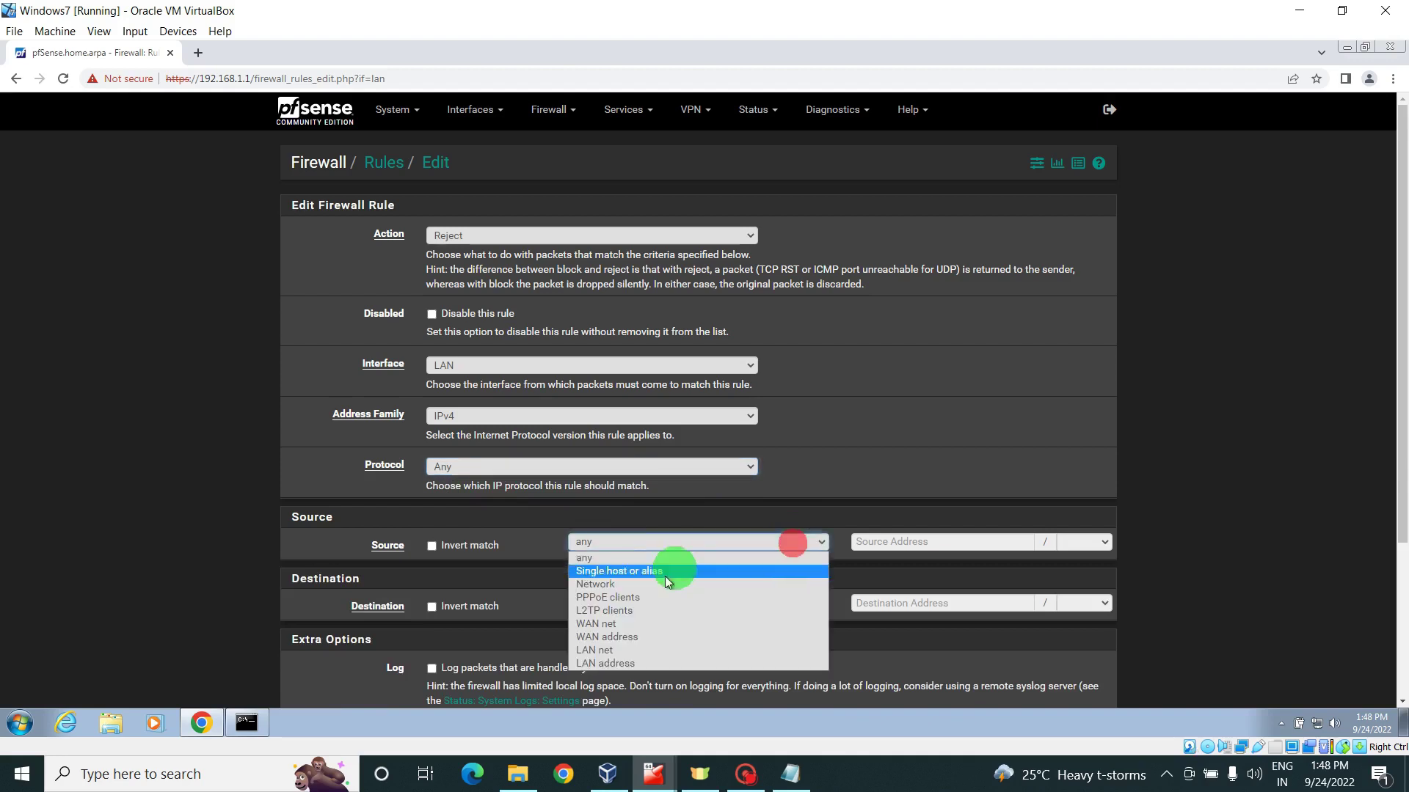
left_click(621, 648)
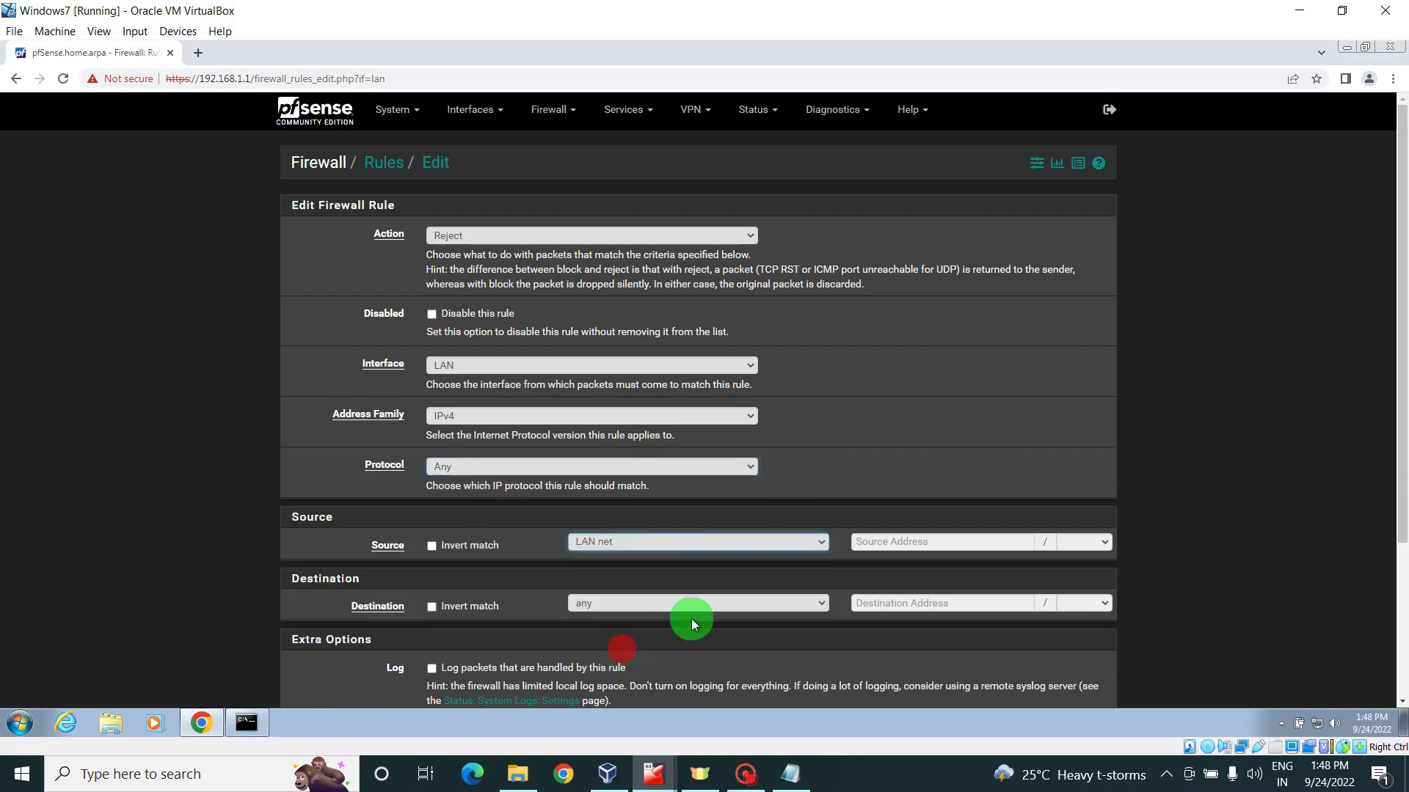
left_click(653, 604)
left_click(648, 514)
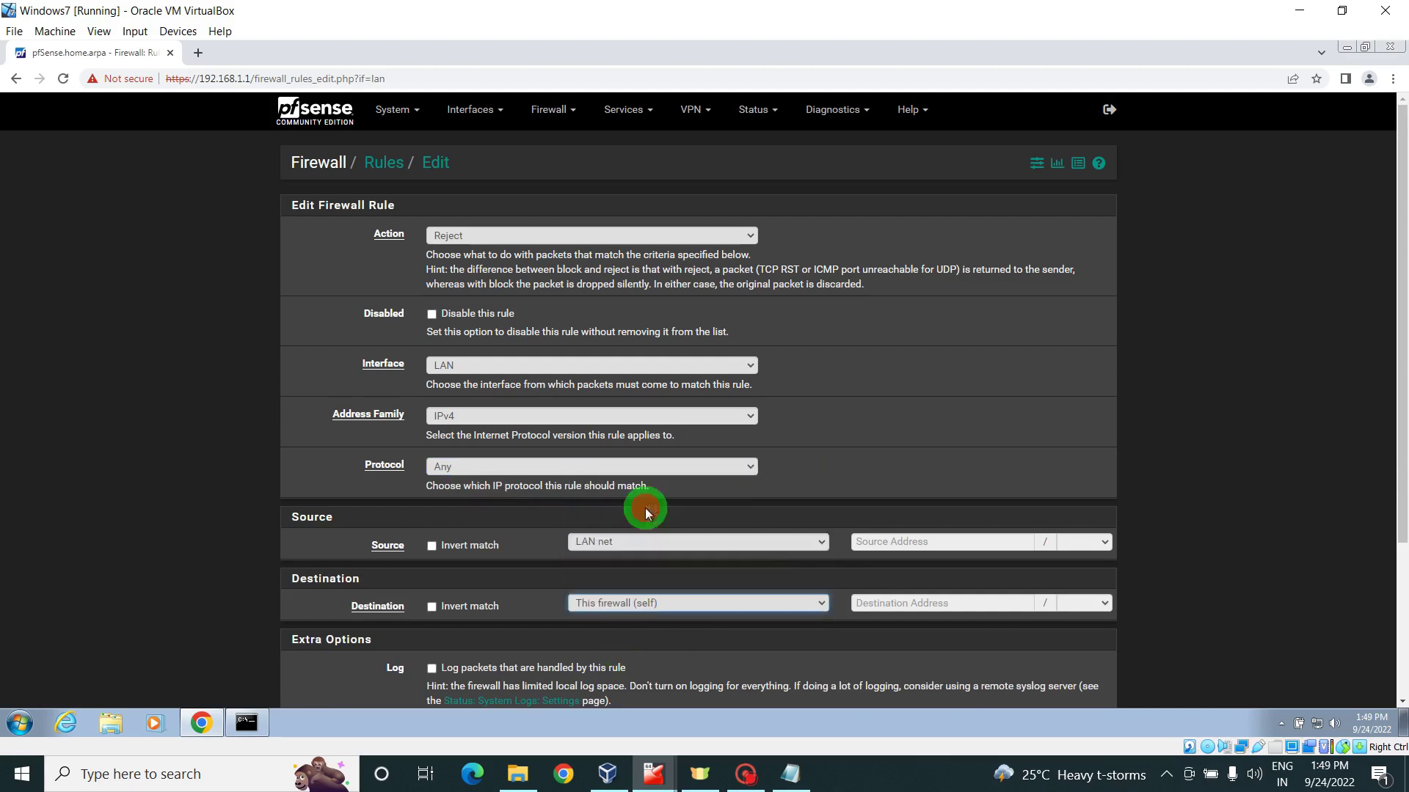
- Enable logging, describe the rule as 'Block Firewall Access', and save it
left_click_drag(1401, 312, 1402, 439)
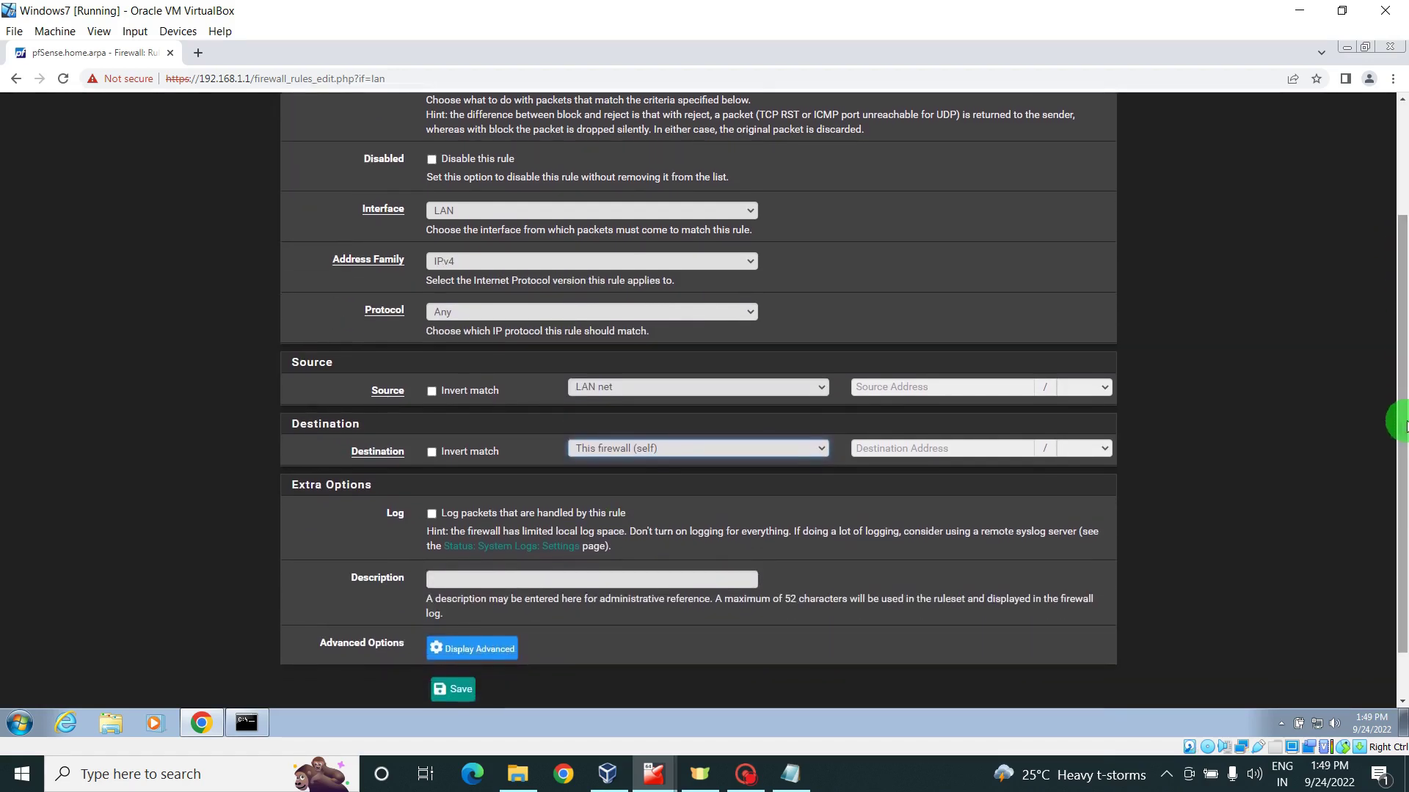
left_click(431, 514)
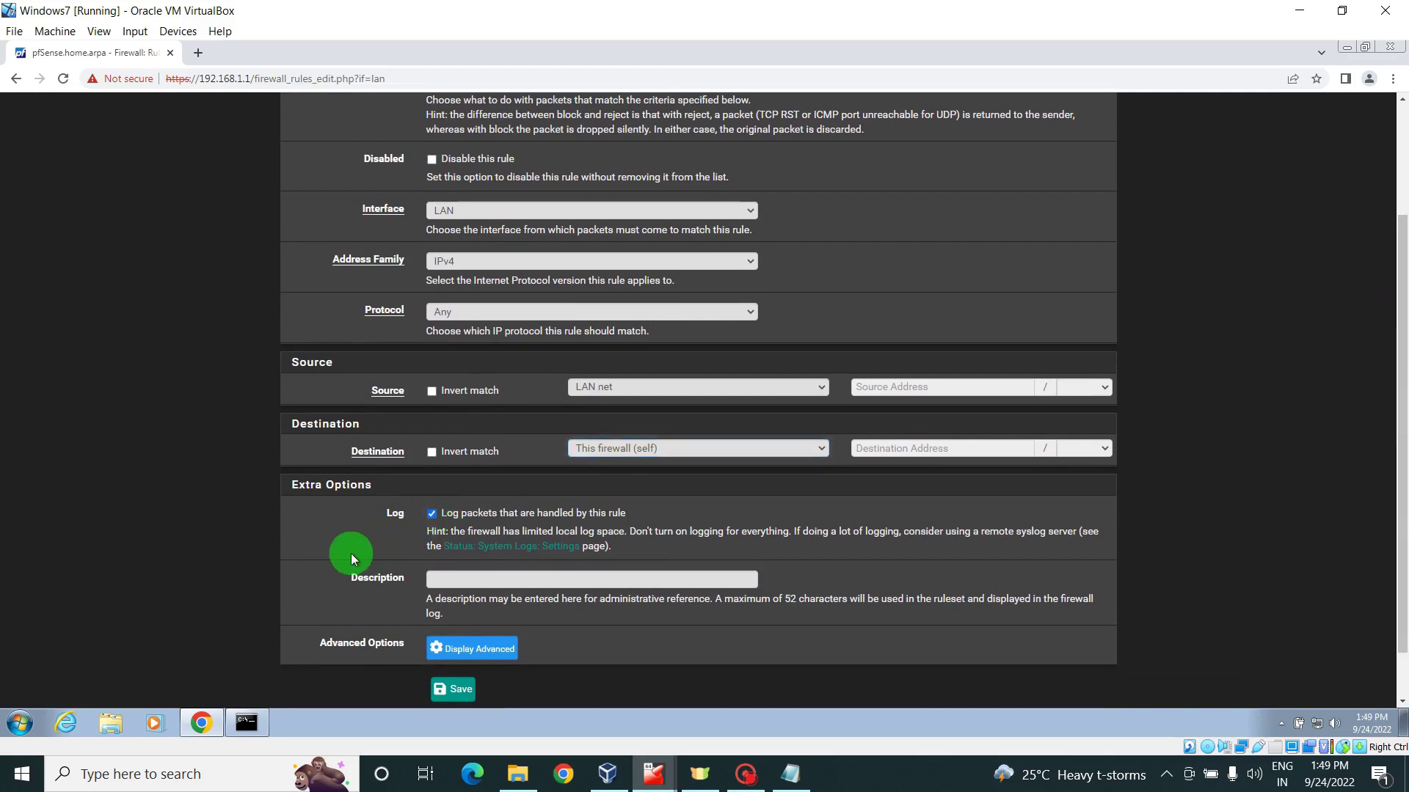
left_click(446, 580)
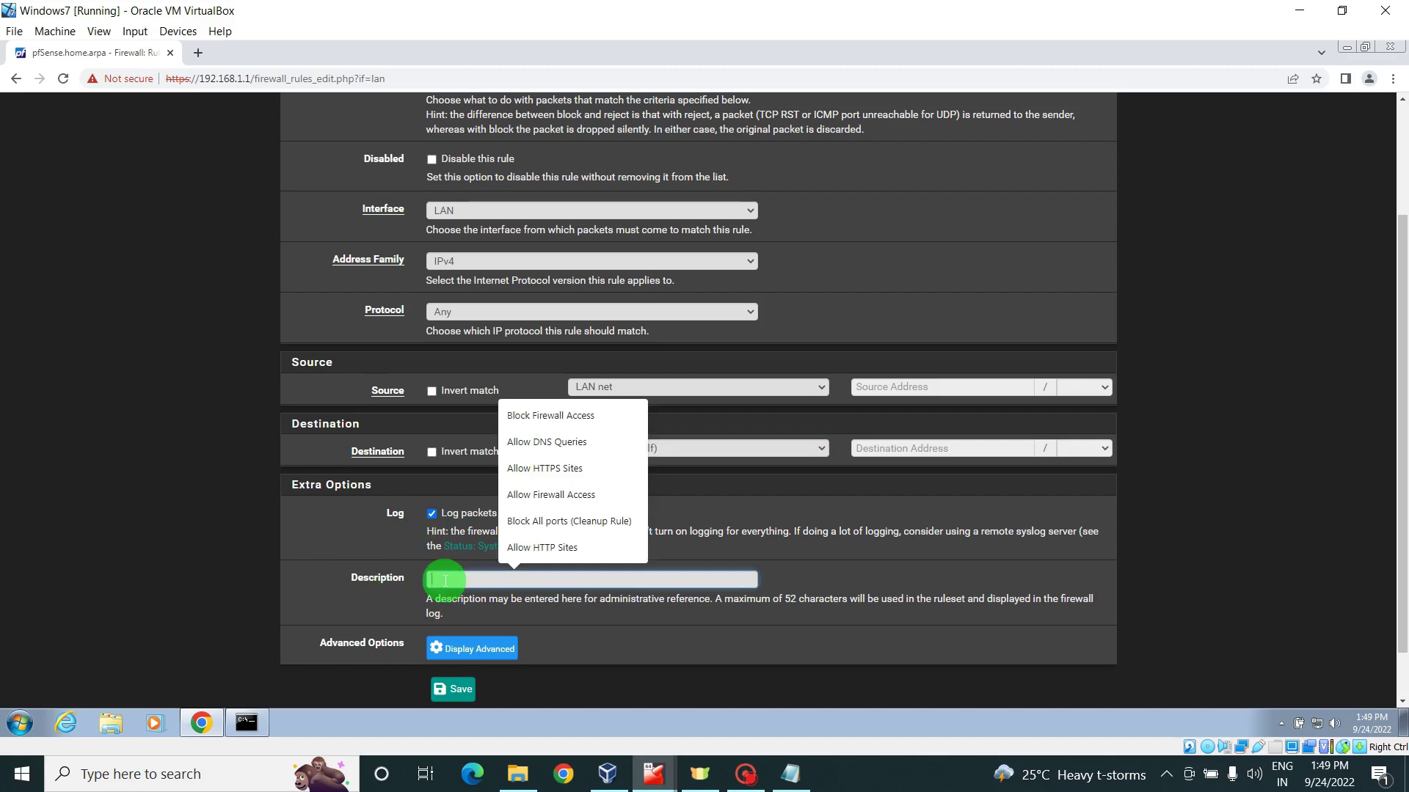
left_click(567, 420)
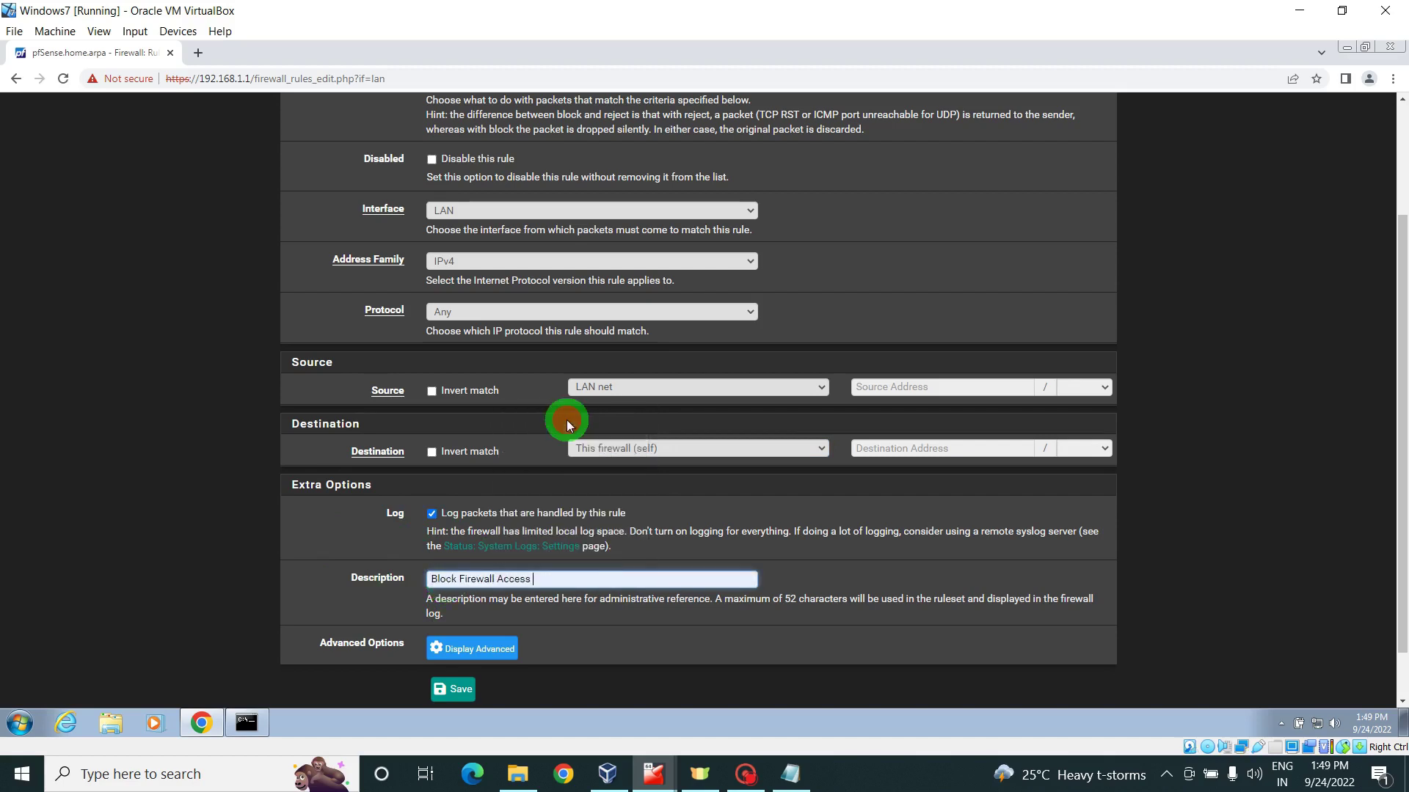
left_click(231, 596)
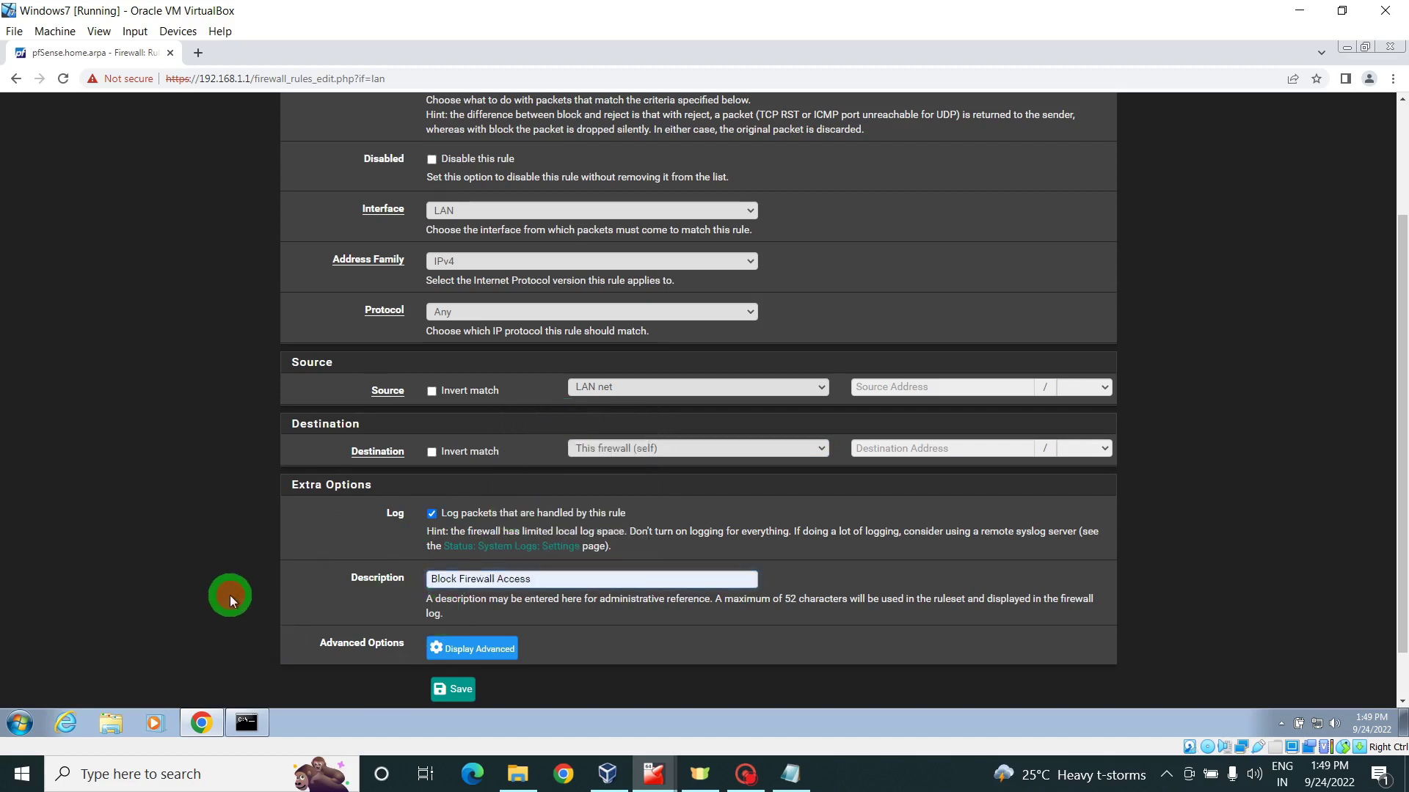
left_click(457, 692)
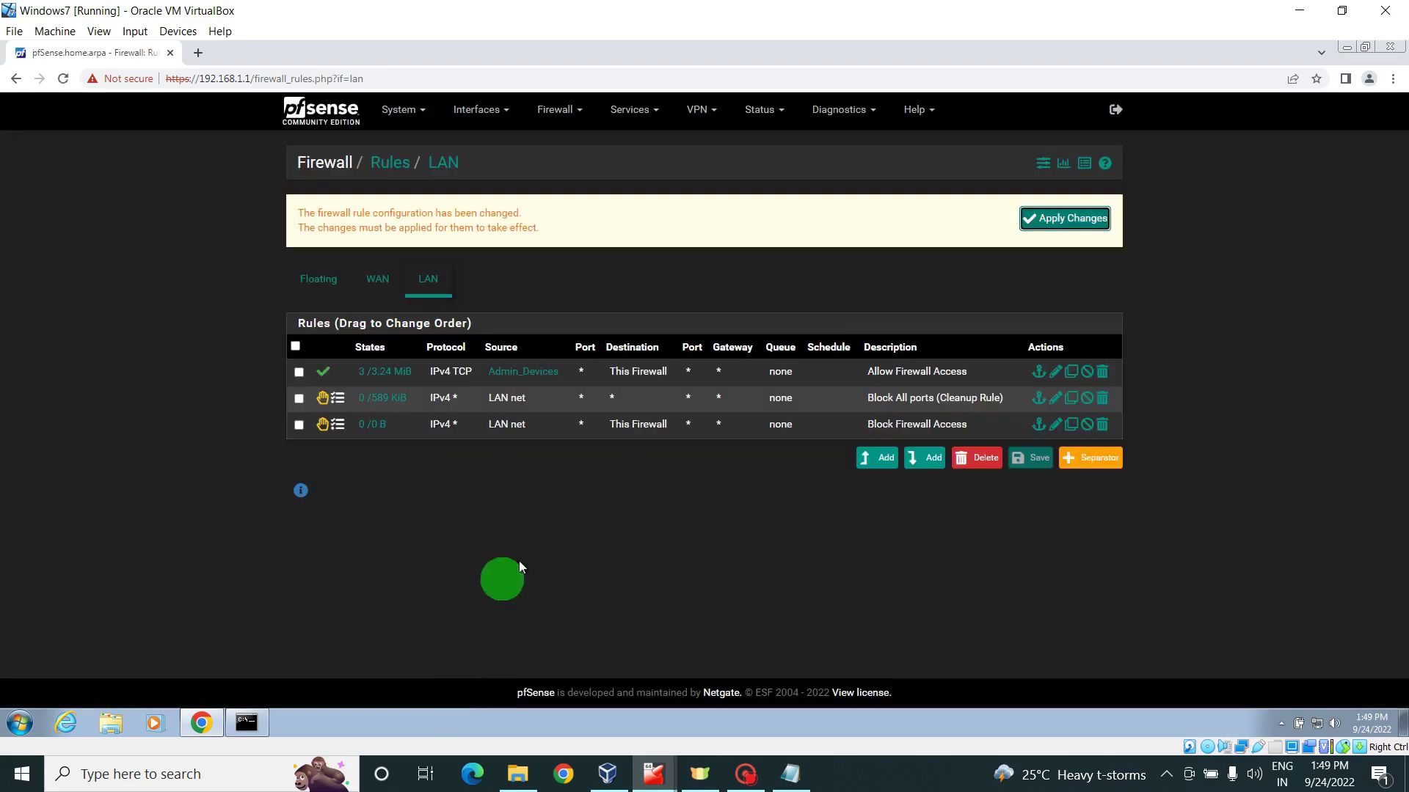
- Drag Block Firewall Access above the Block All ports cleanup rule, save the order, and apply changes
left_click_drag(676, 424, 755, 396)
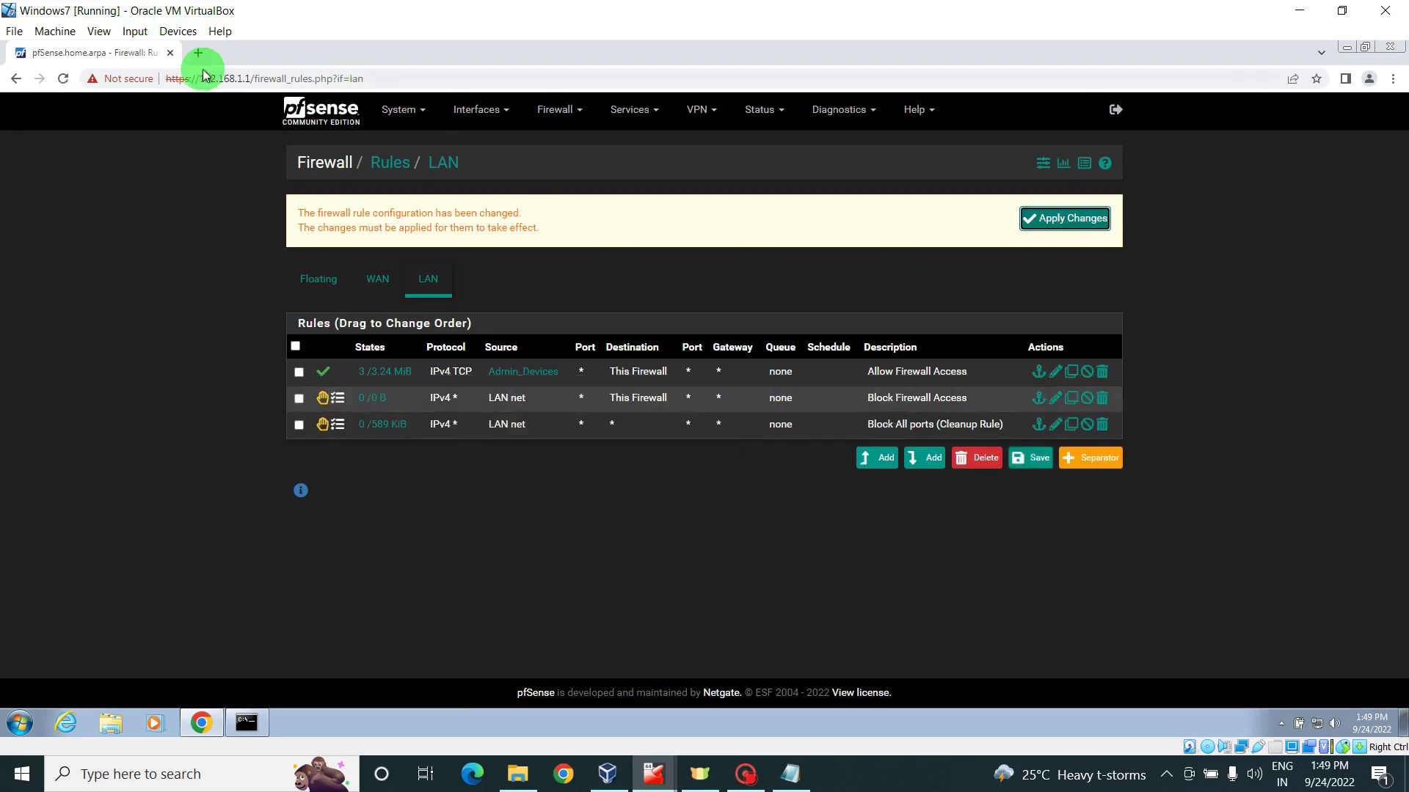
left_click(1045, 218)
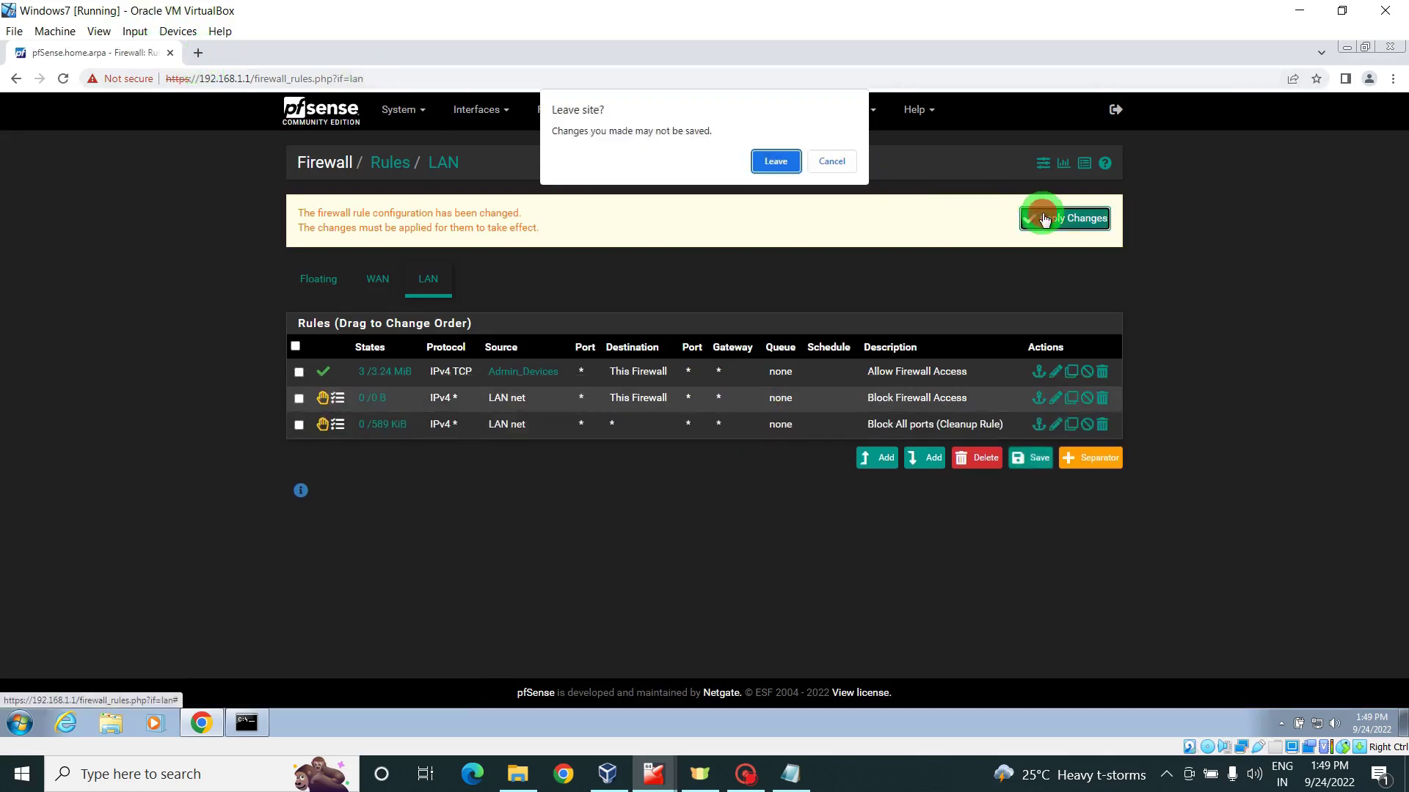
left_click(842, 158)
left_click(1034, 459)
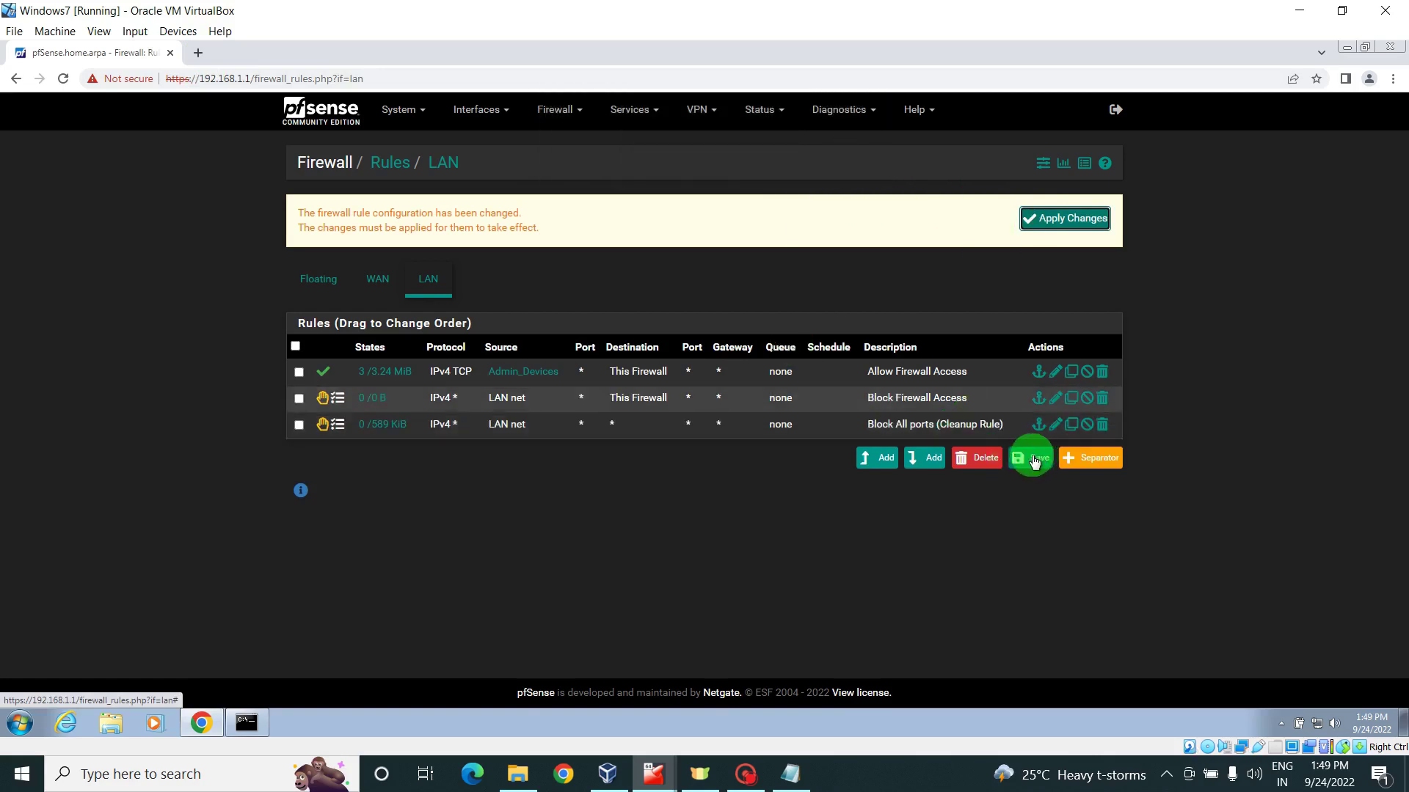
left_click(1084, 220)
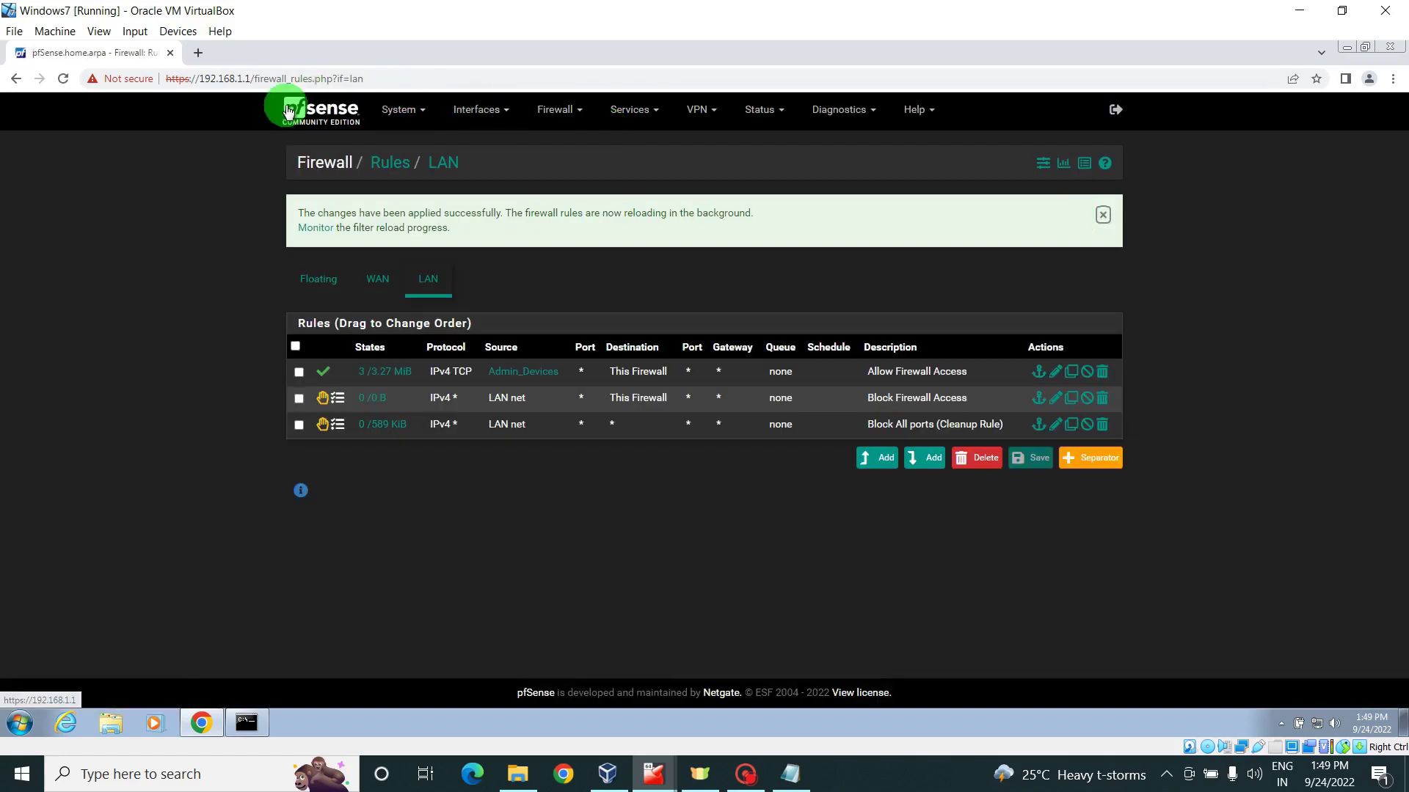
- Run a Google search for youtube in a new Chrome tab, then return to the pfSense tab
left_click(198, 52)
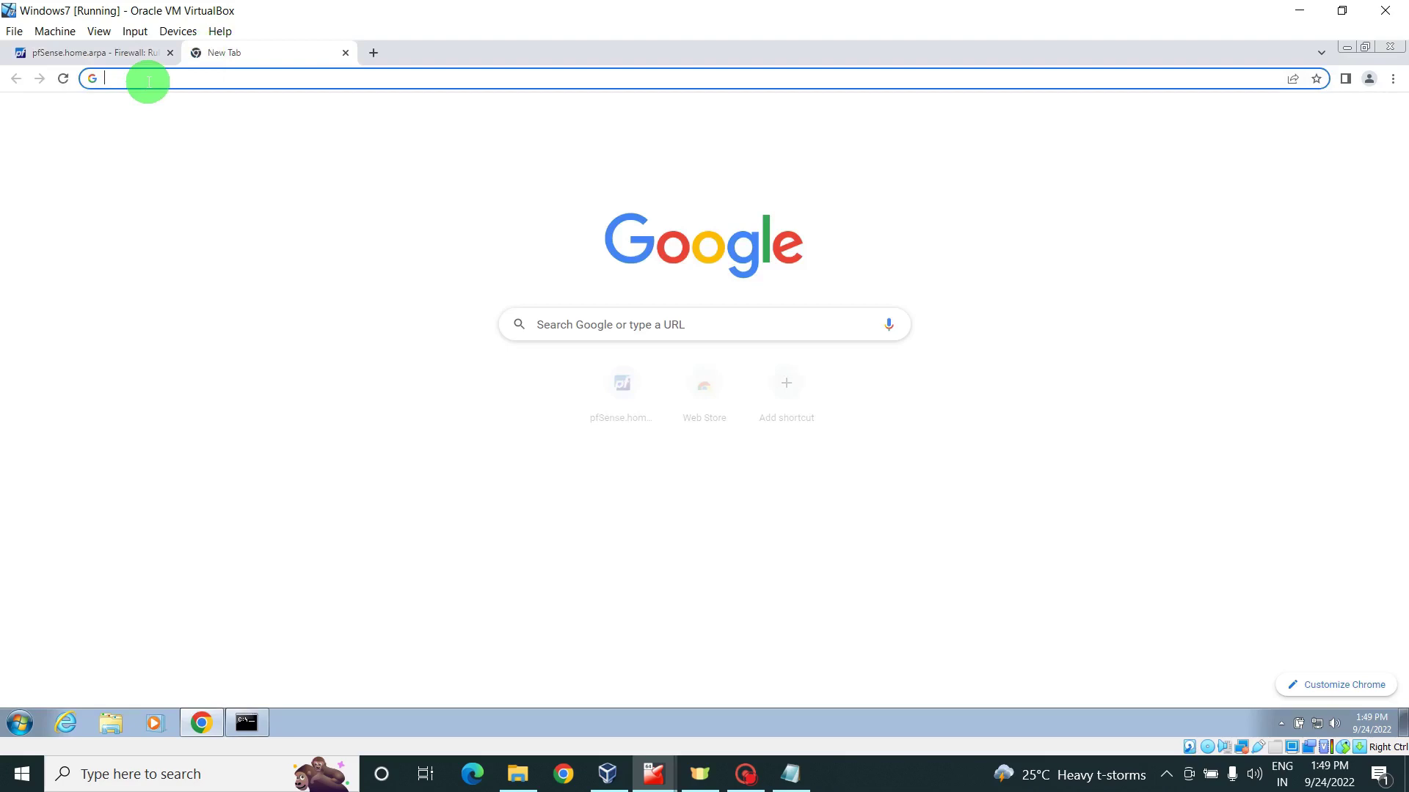
left_click(149, 81)
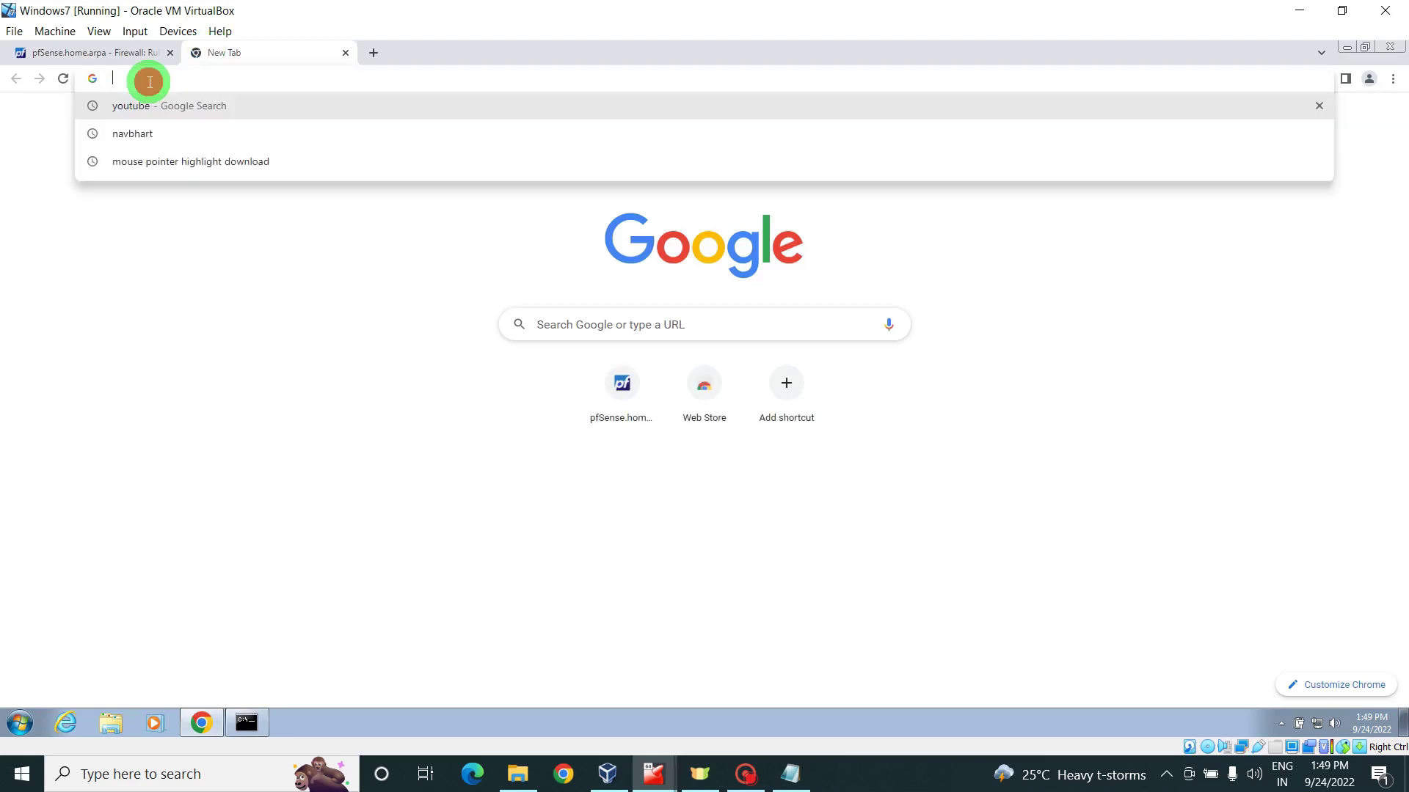
left_click(134, 105)
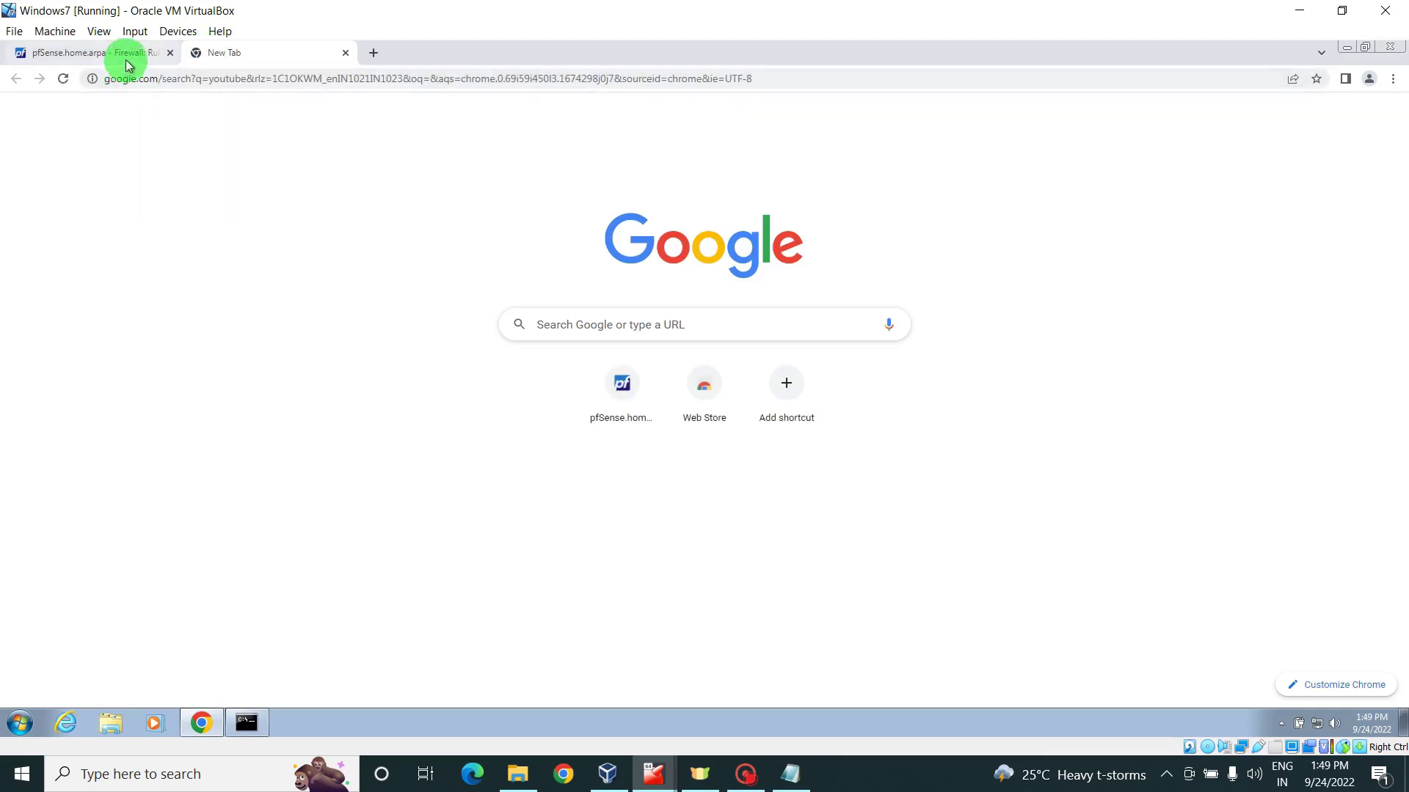
left_click(129, 65)
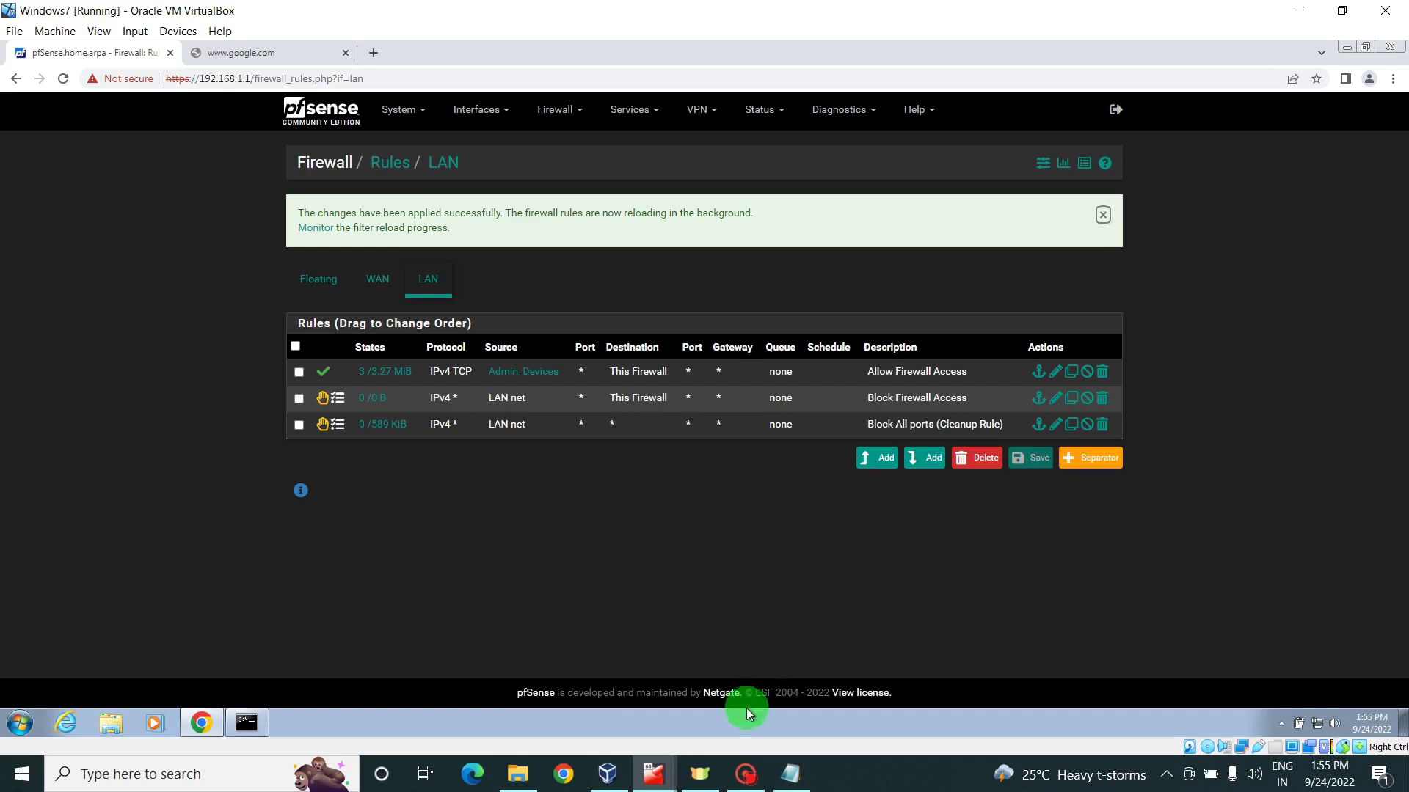
- Bring up the basic ports Notepad notes (NTP 123, STUN 3478) from the taskbar
left_click(791, 776)
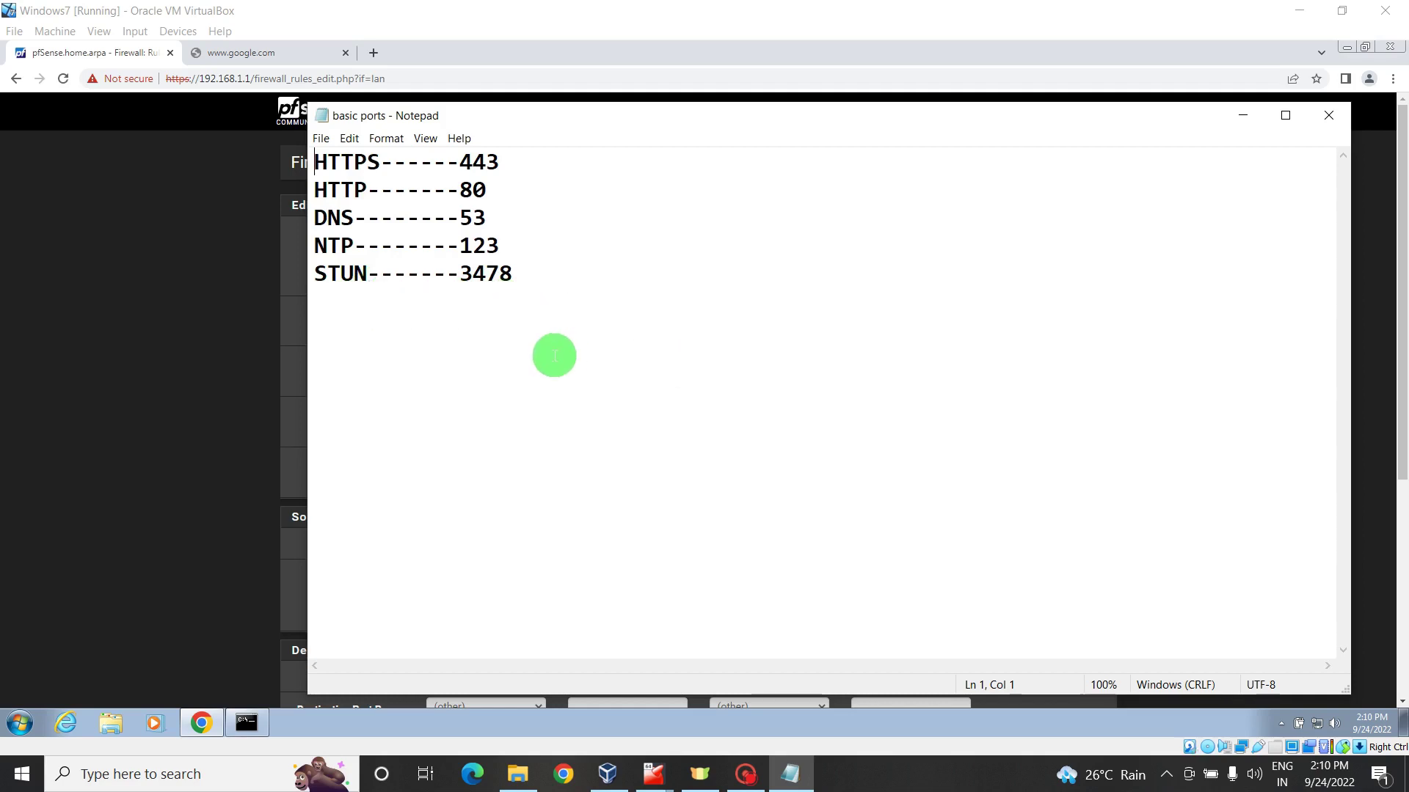
- Go to Firewall > Rules > LAN and add a new rule at the end of the list
left_click(1242, 114)
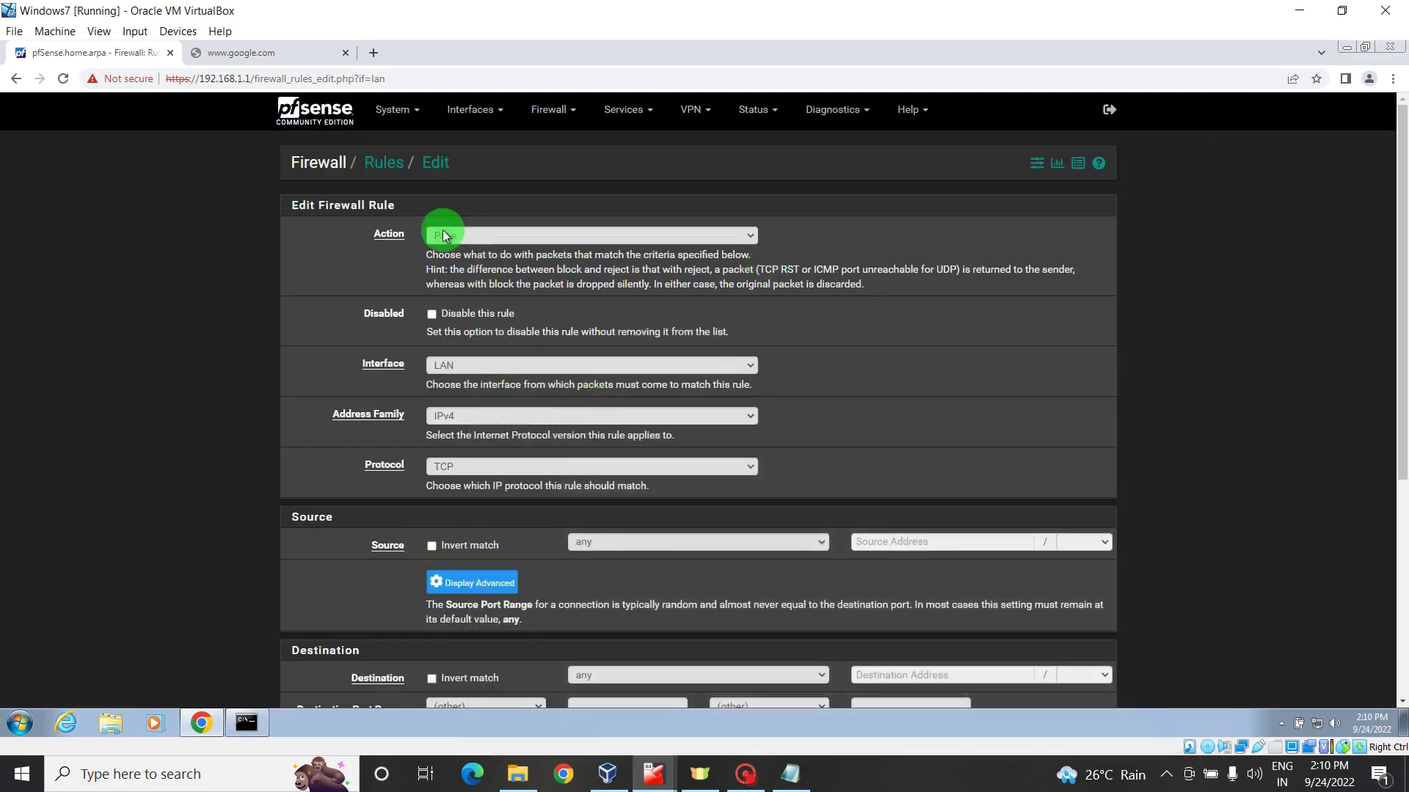
left_click(552, 119)
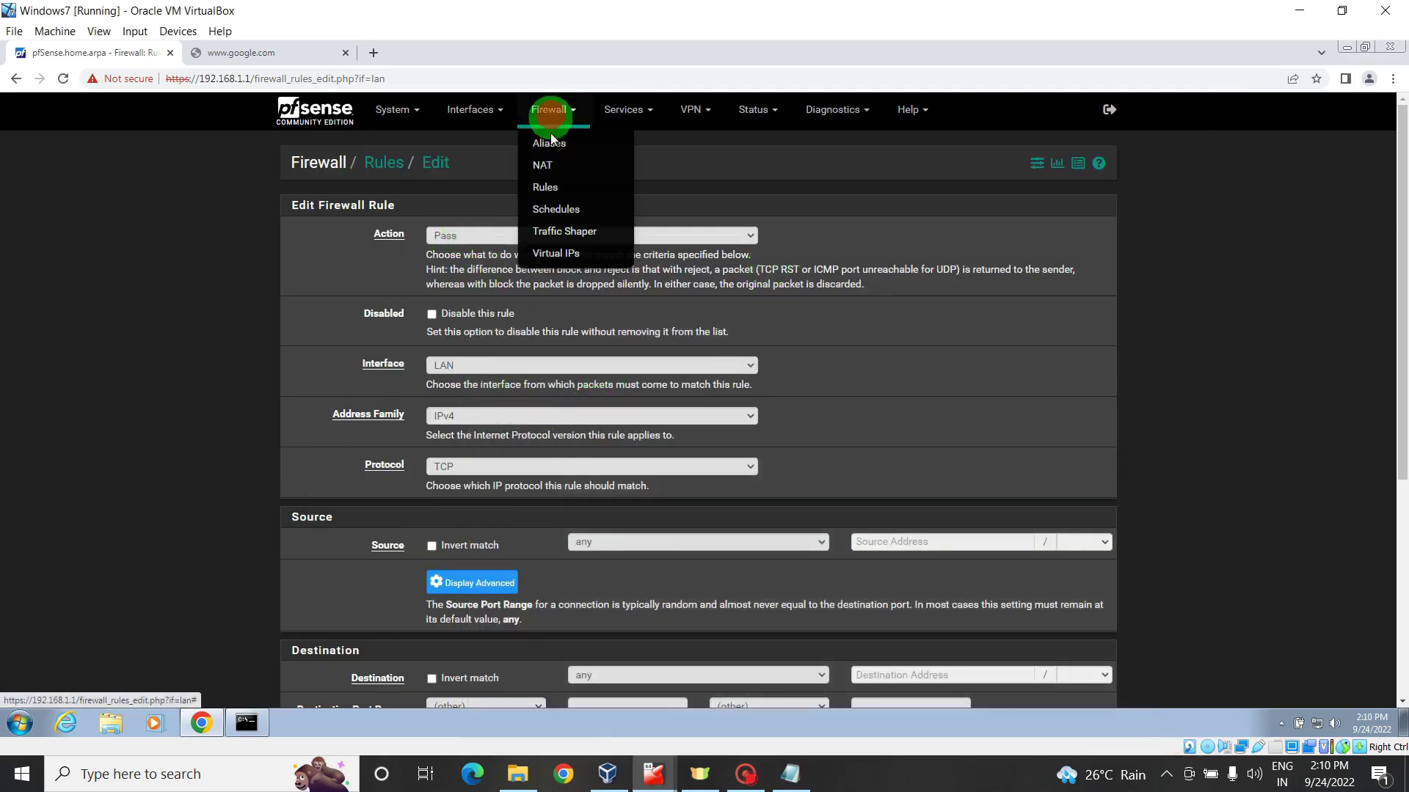
left_click(546, 188)
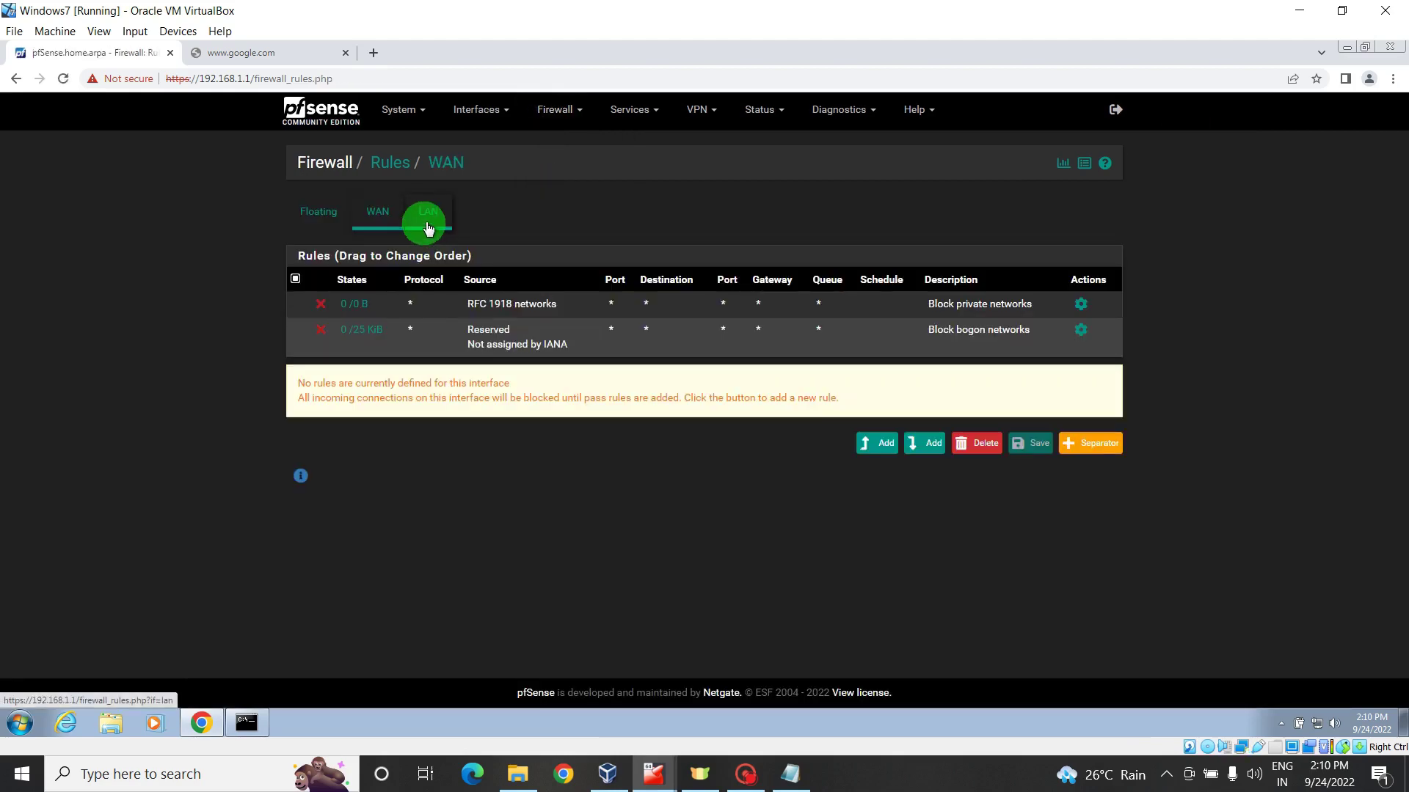
left_click(428, 224)
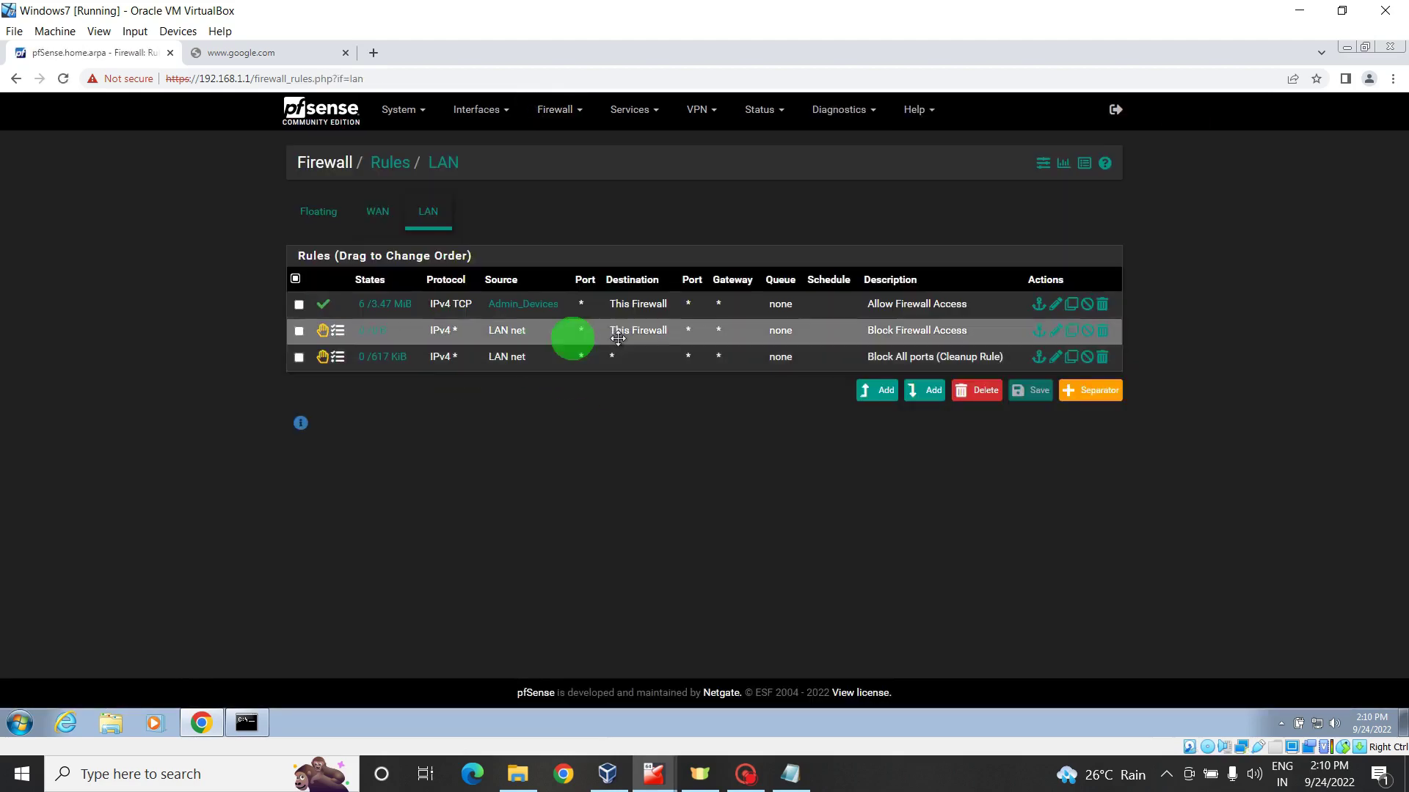
mouse_move(620, 318)
left_mouse_down()
mouse_move(628, 293)
mouse_move(566, 305)
mouse_move(519, 355)
mouse_move(670, 358)
mouse_move(642, 298)
mouse_move(657, 186)
mouse_move(670, 306)
mouse_move(651, 346)
mouse_move(699, 294)
mouse_move(689, 331)
mouse_move(733, 333)
mouse_move(662, 356)
mouse_move(838, 367)
mouse_move(777, 351)
left_mouse_up()
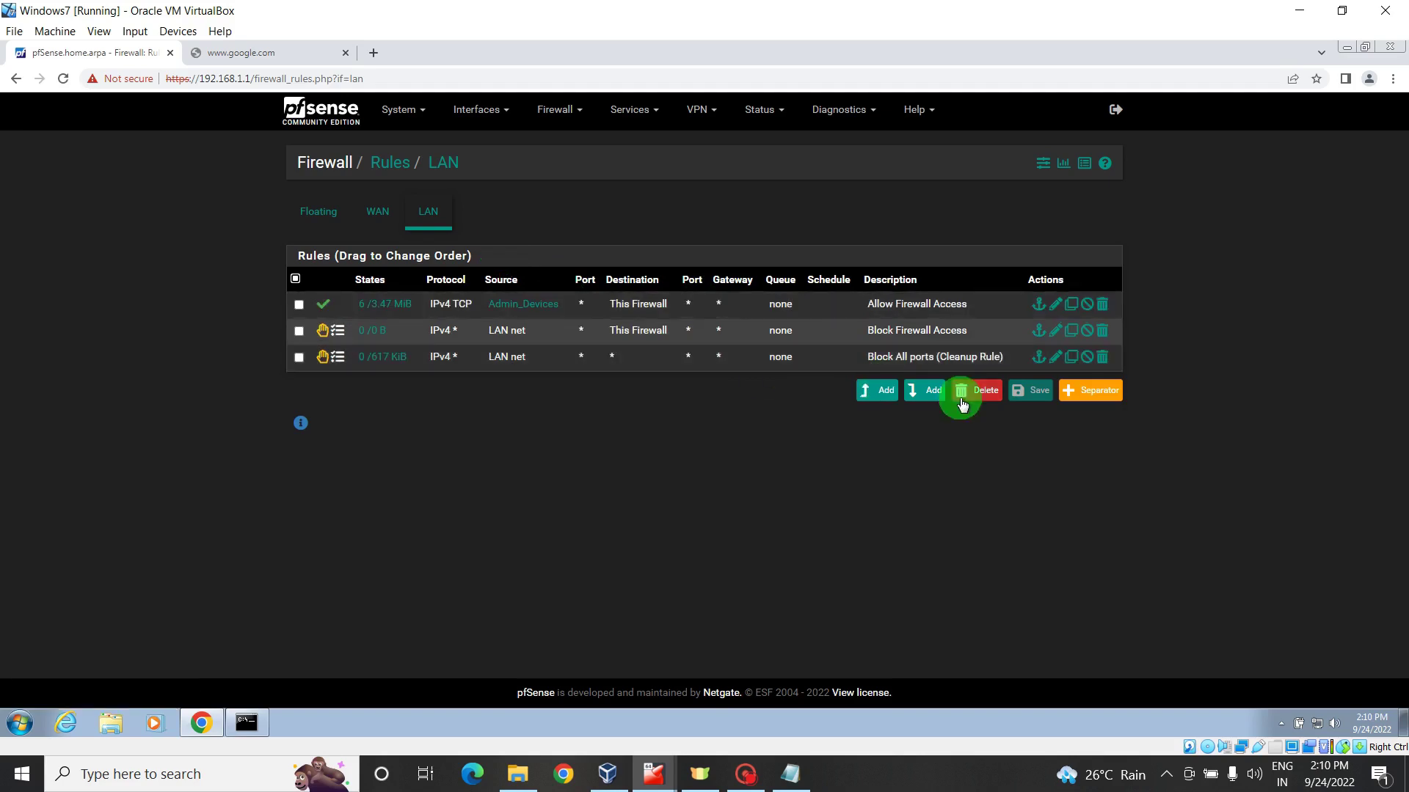
left_click_drag(916, 395, 925, 394)
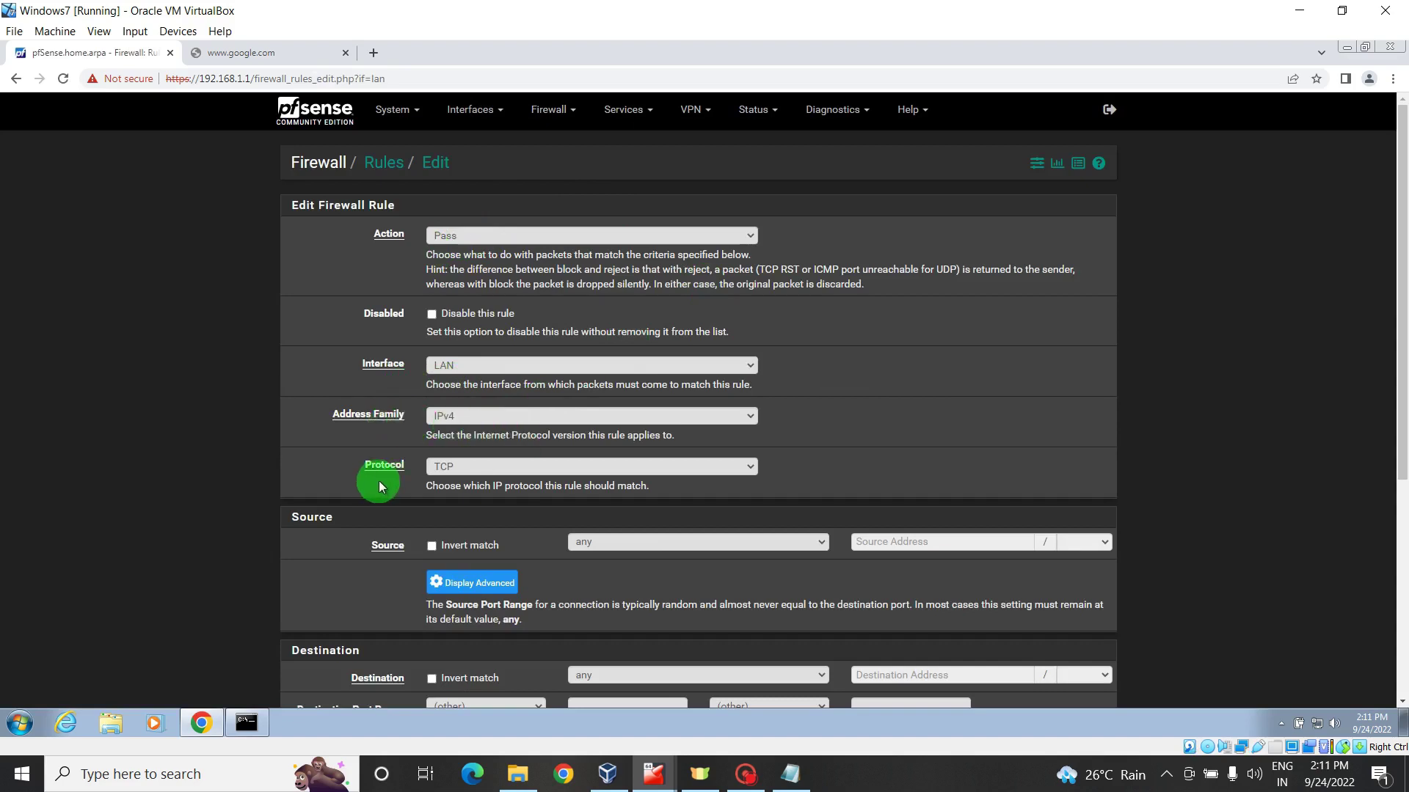
- Set the new rule to match TCP/UDP from LAN net to destination port DNS (53)
left_click(675, 465)
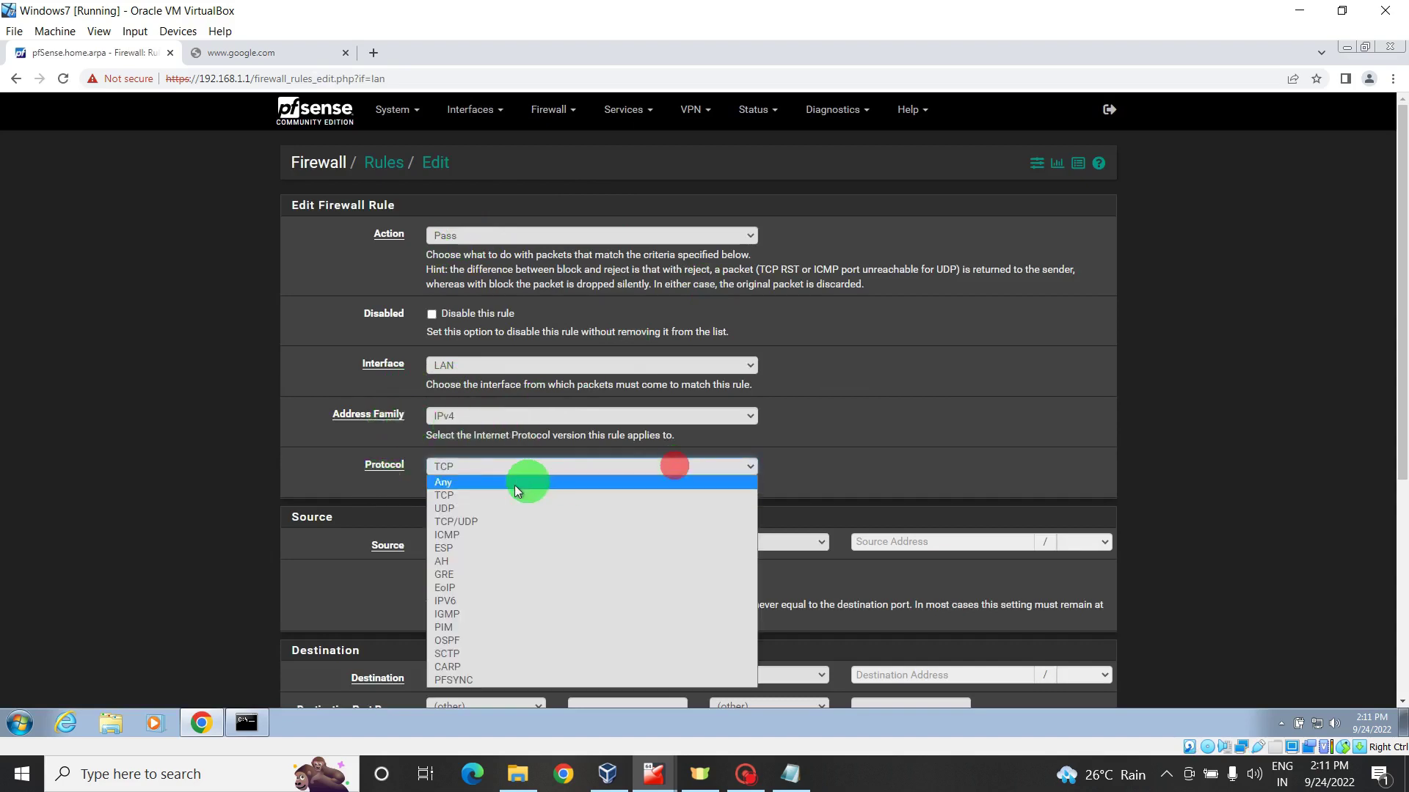
left_click(469, 520)
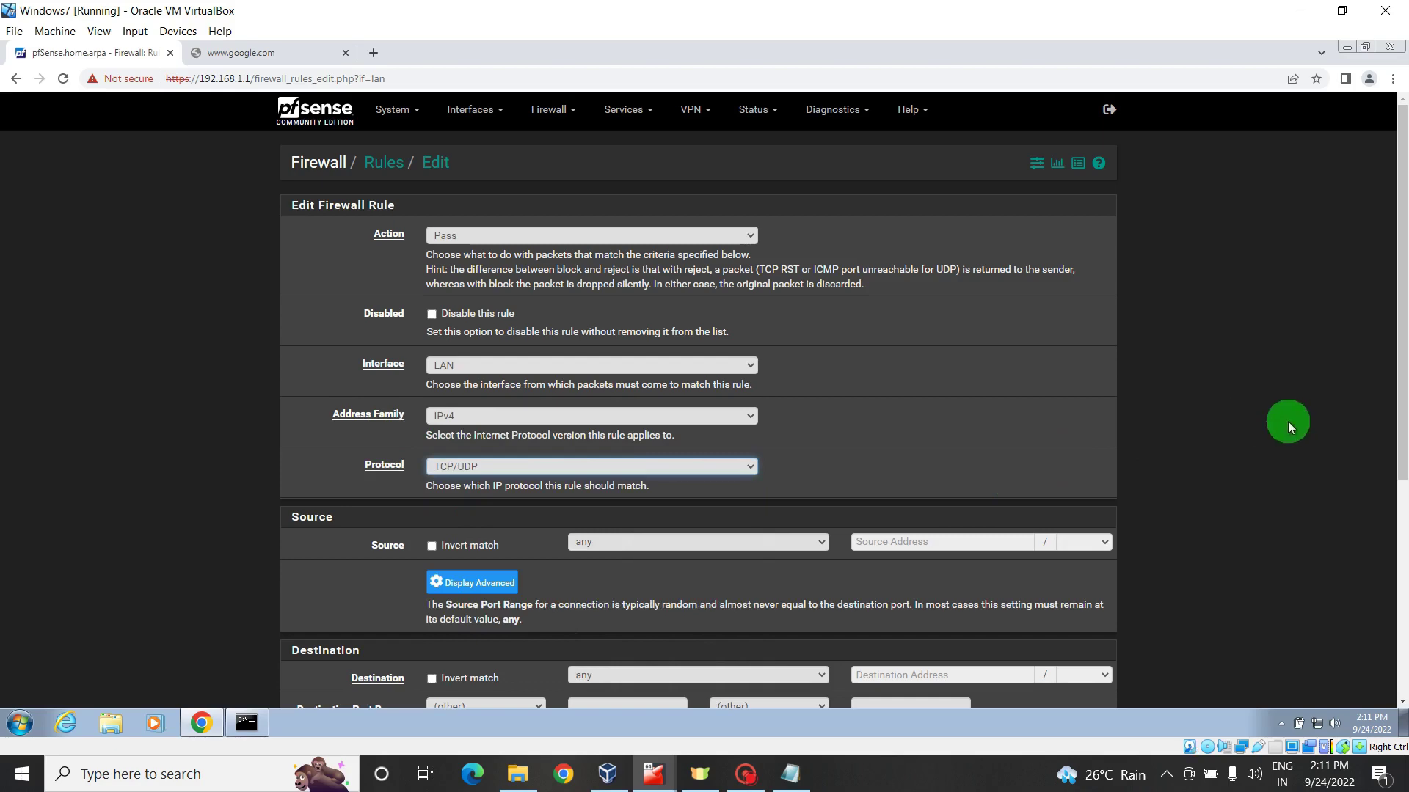
scroll(1400, 426, "down", 3)
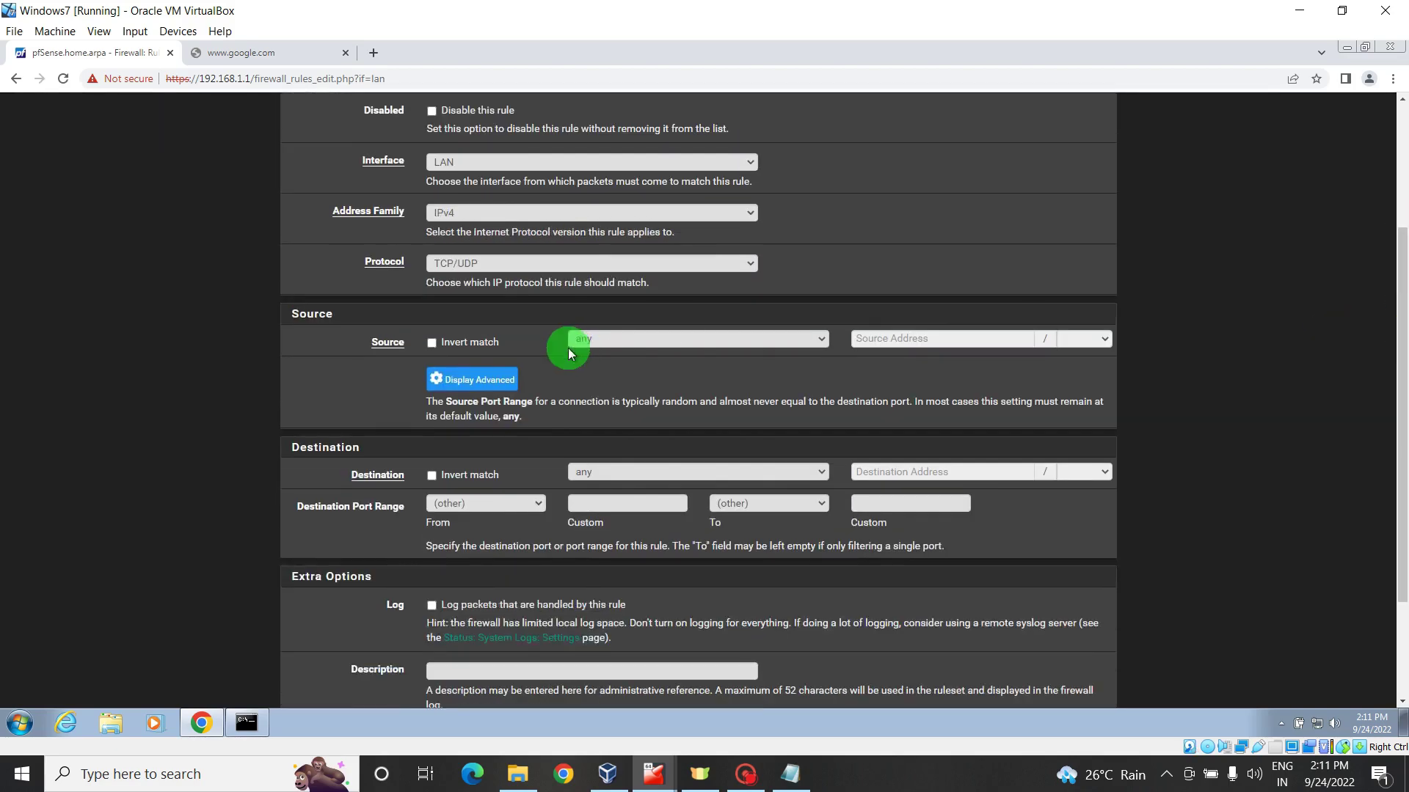
left_click(645, 340)
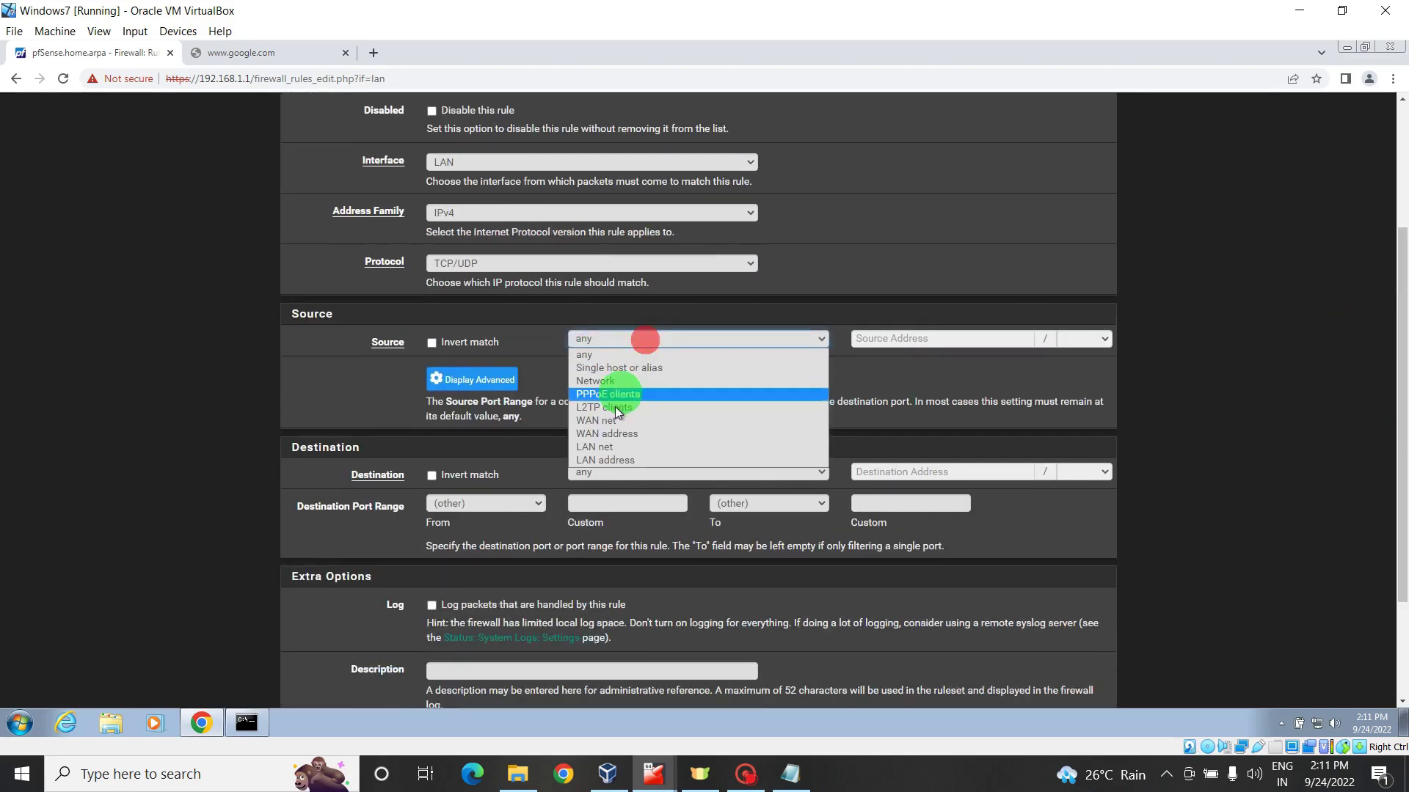
left_click(594, 449)
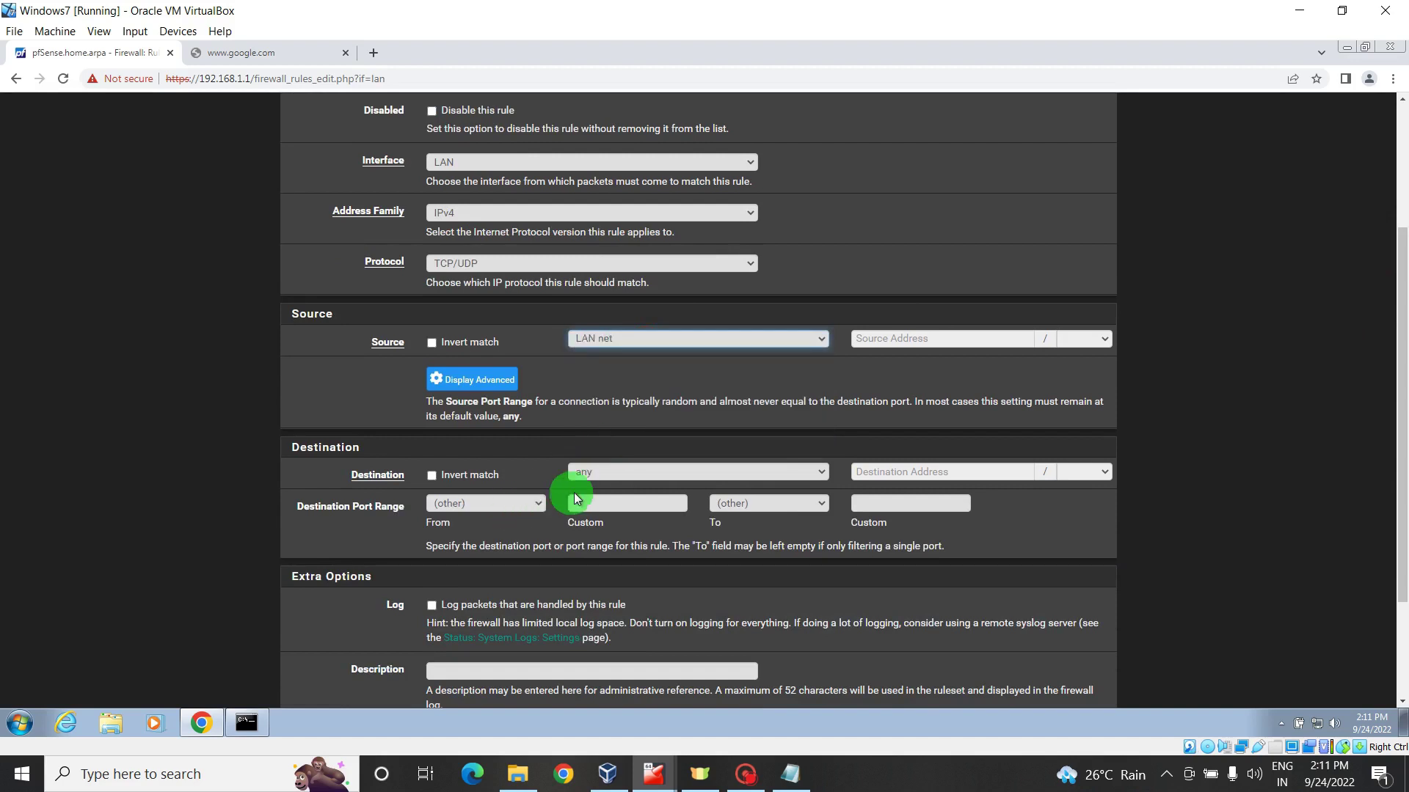
left_click(535, 501)
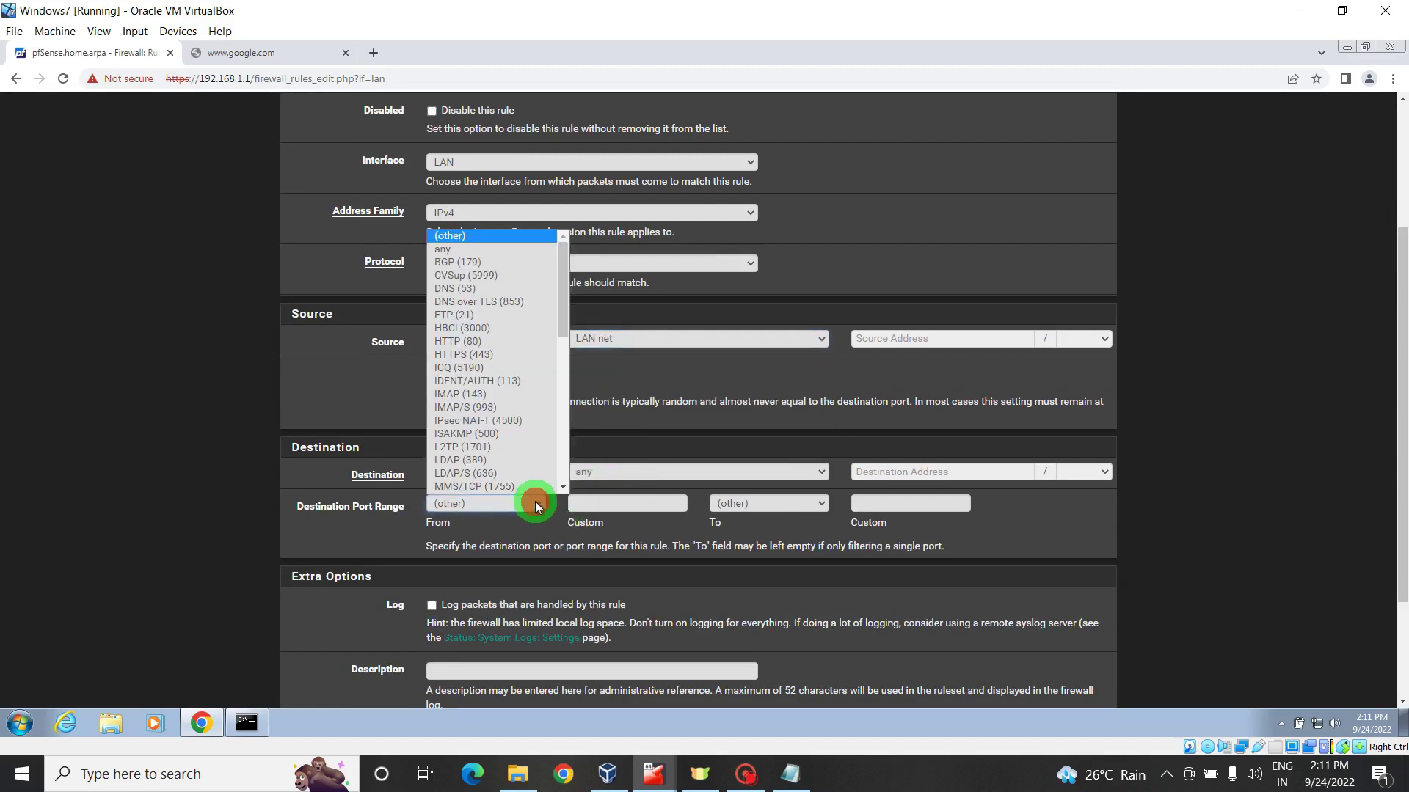
left_click(468, 290)
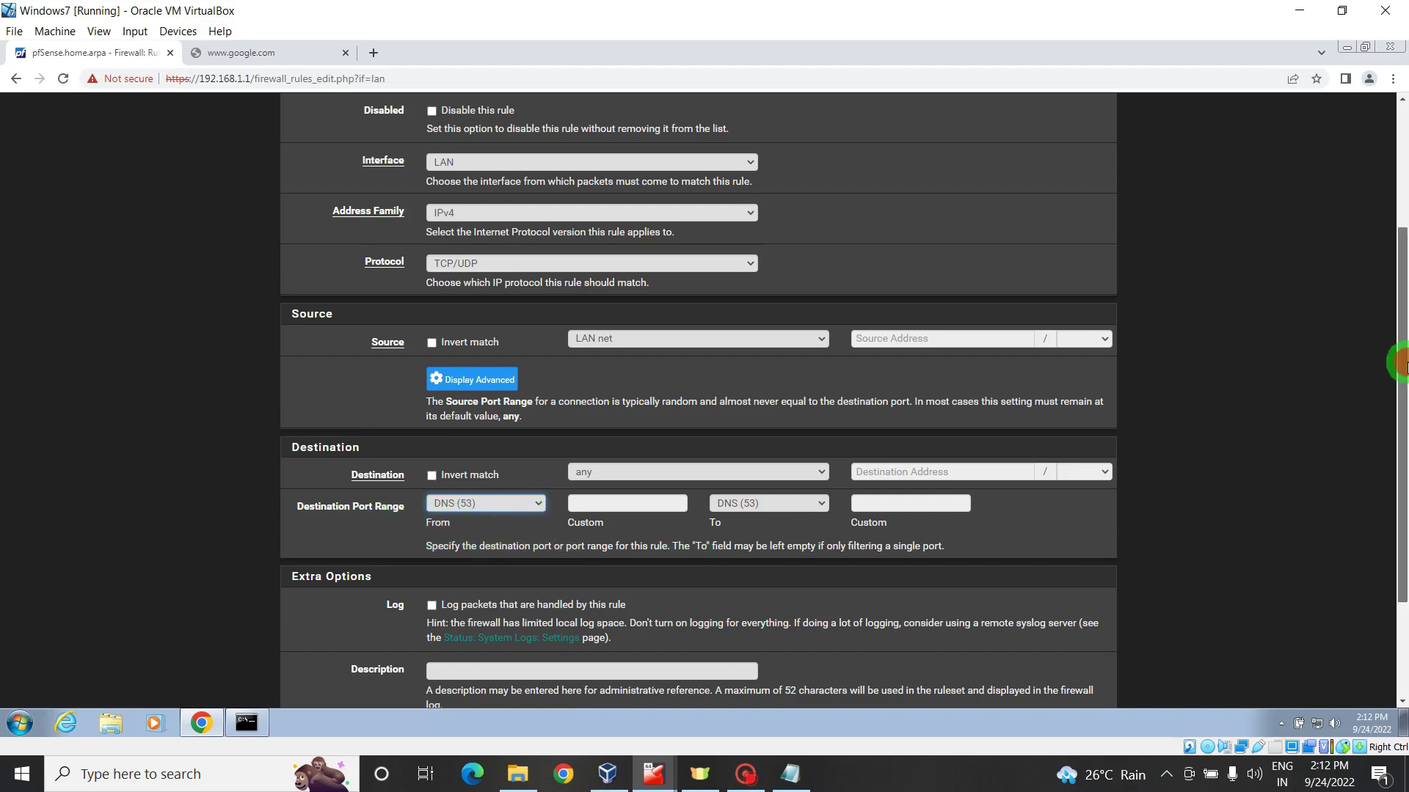
- Describe the rule as 'Allow DNS Queries', save it, and drag it above the cleanup rule
left_click_drag(1401, 362, 1401, 455)
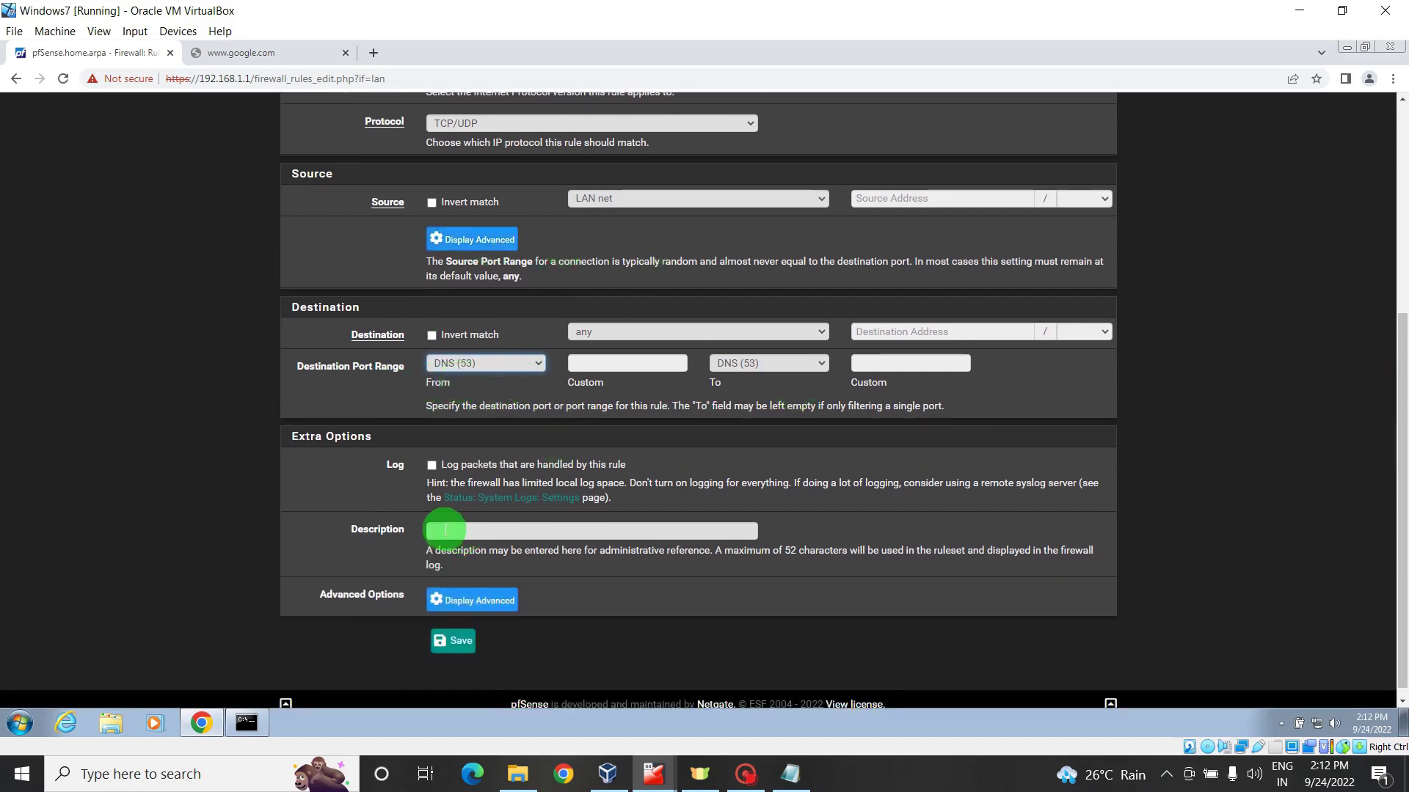
left_click(445, 530)
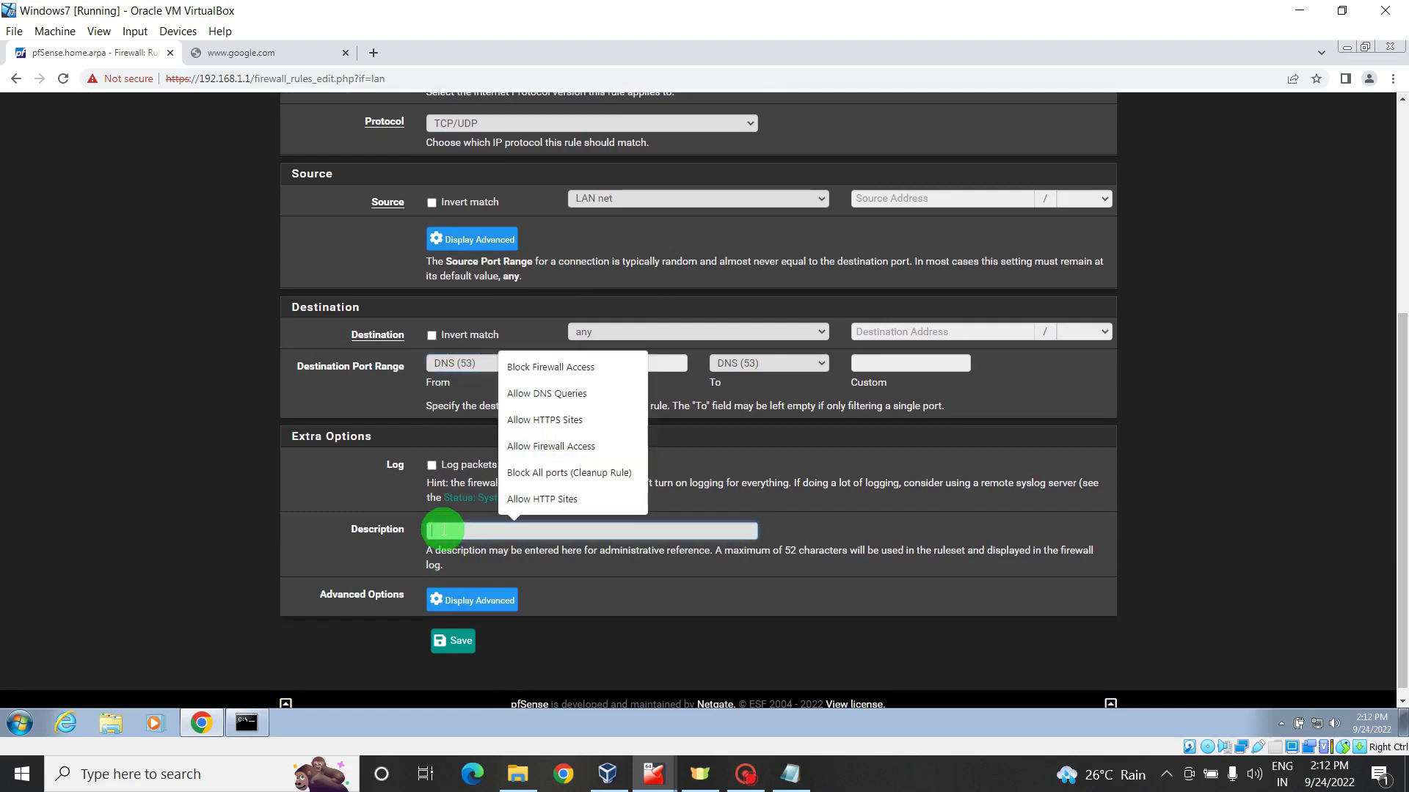
type("Allow DNS Queries")
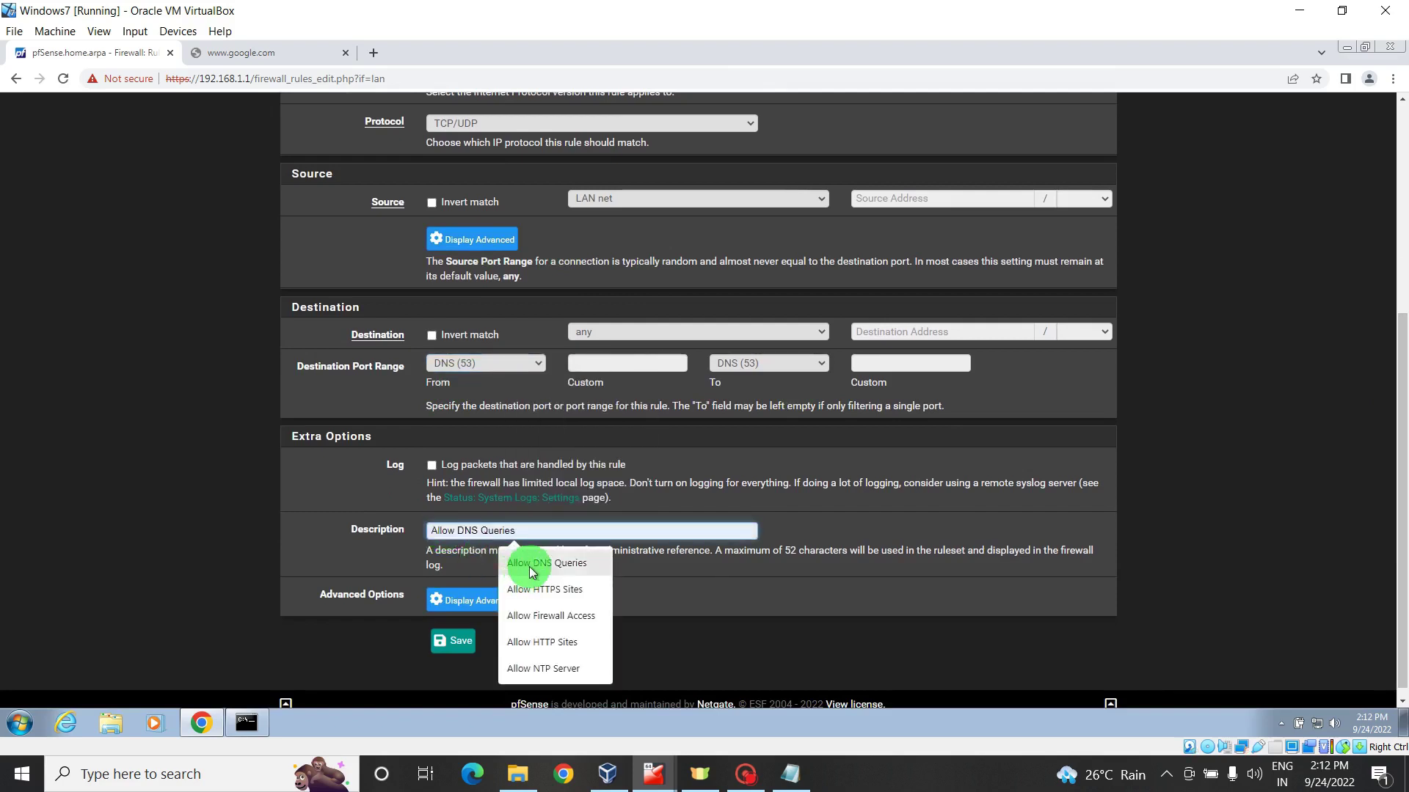
left_click(532, 564)
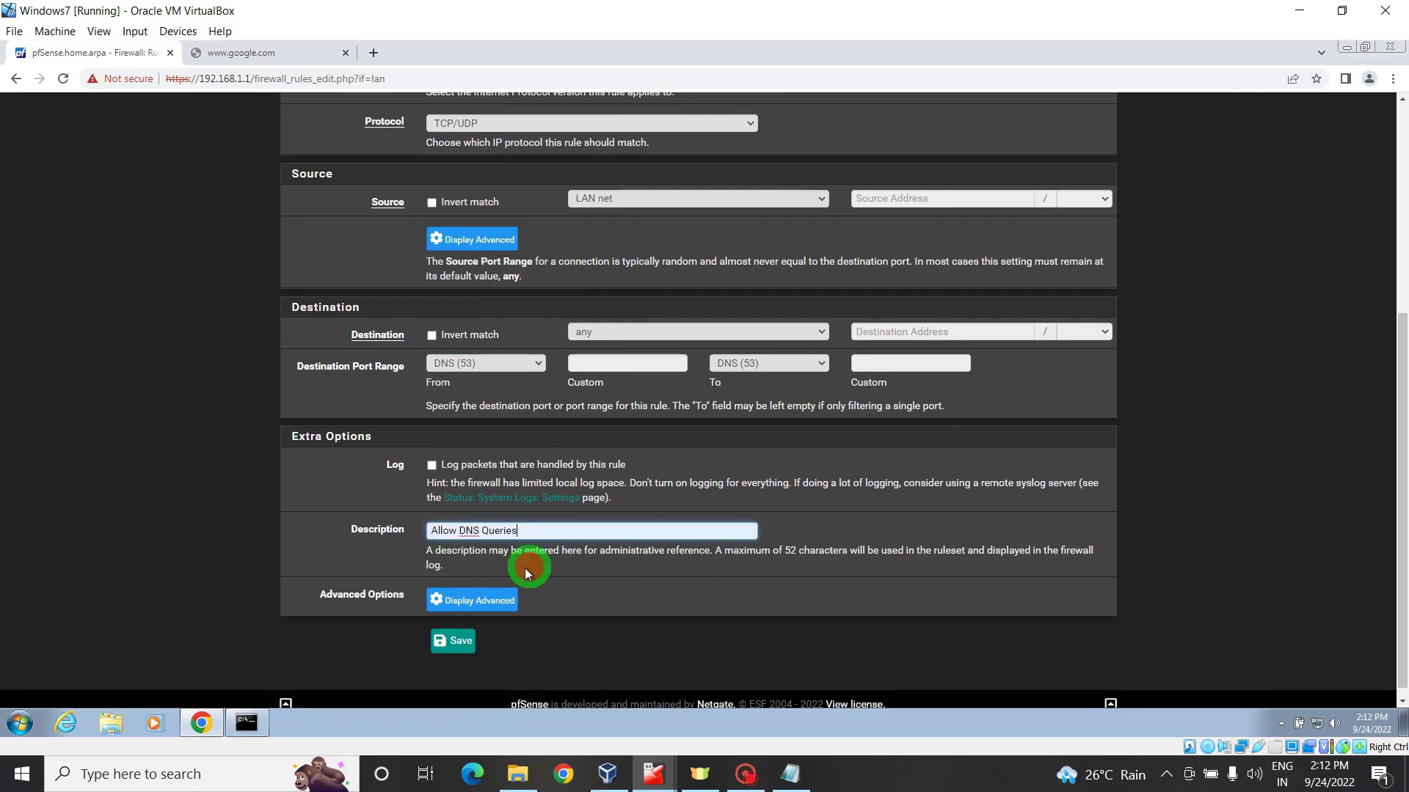
left_click(459, 640)
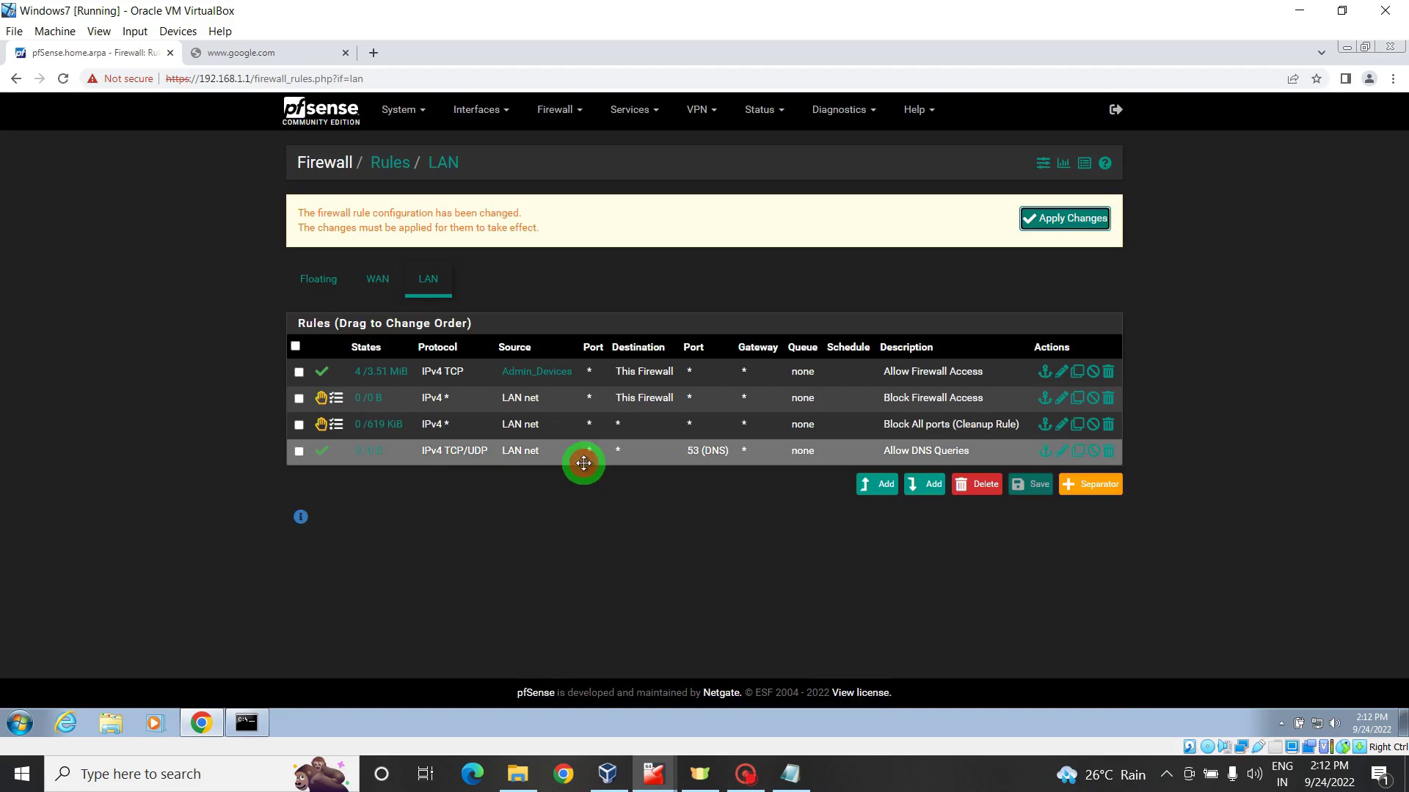
left_click_drag(584, 463, 582, 424)
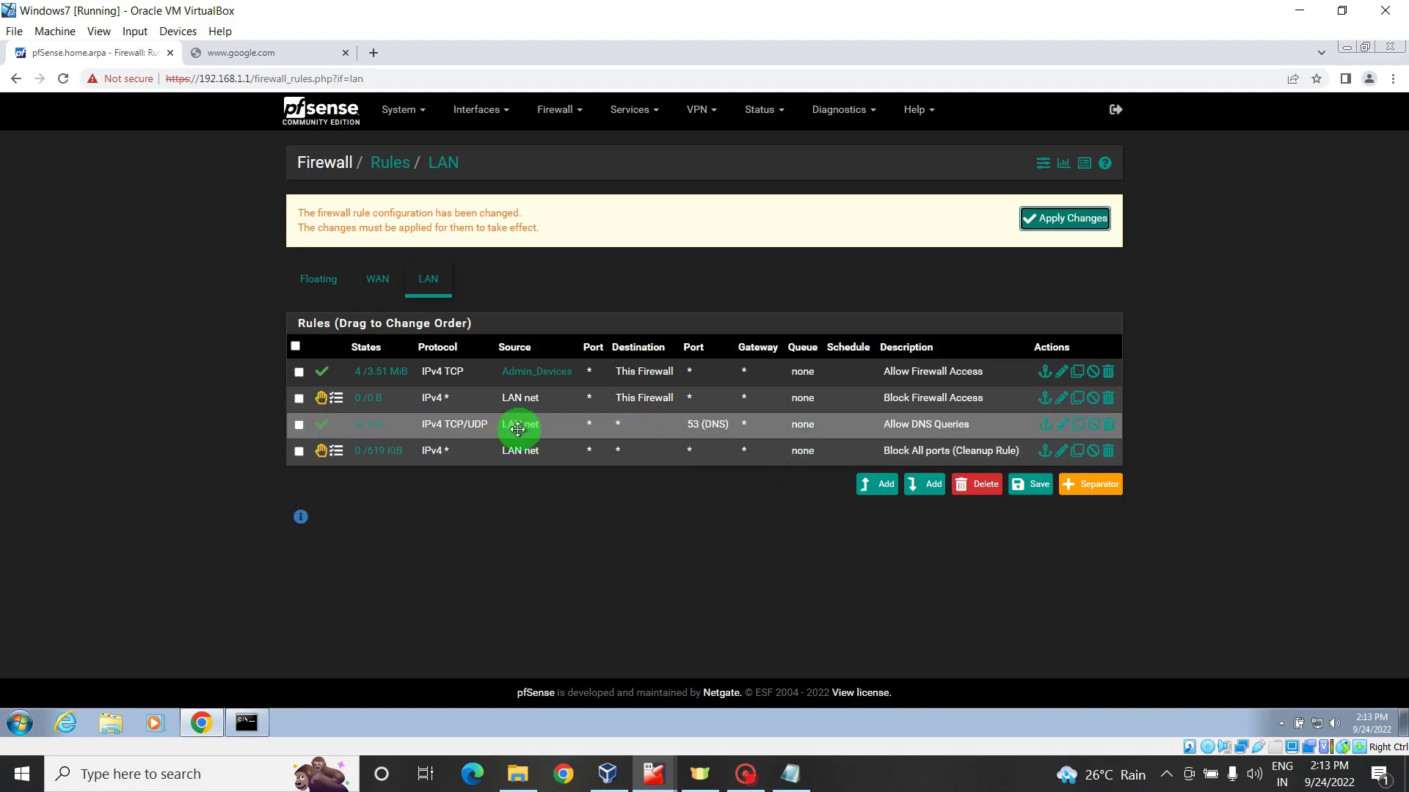
- Save the LAN rule order with Allow DNS Queries above the cleanup rule, then apply changes
left_click_drag(559, 420, 612, 419)
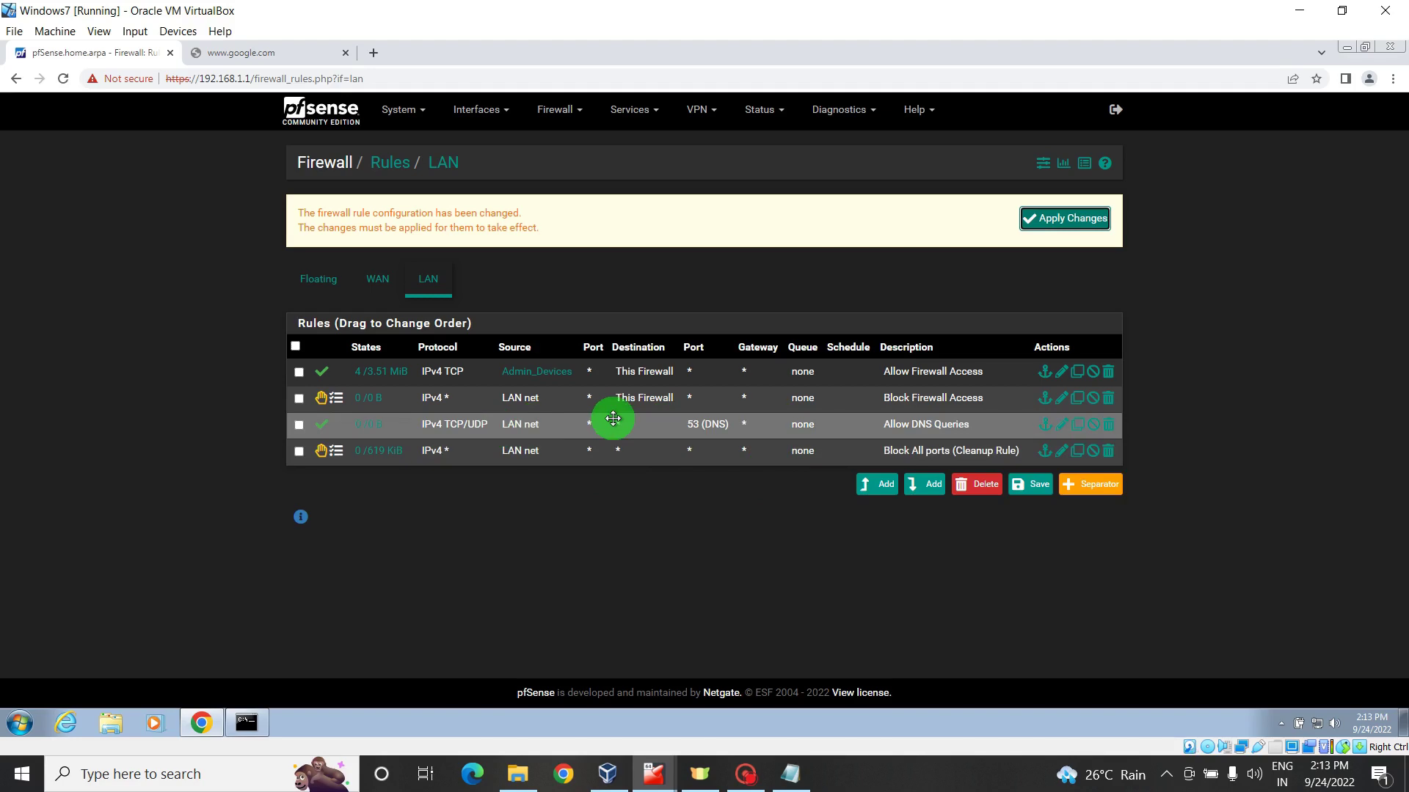
mouse_move(561, 371)
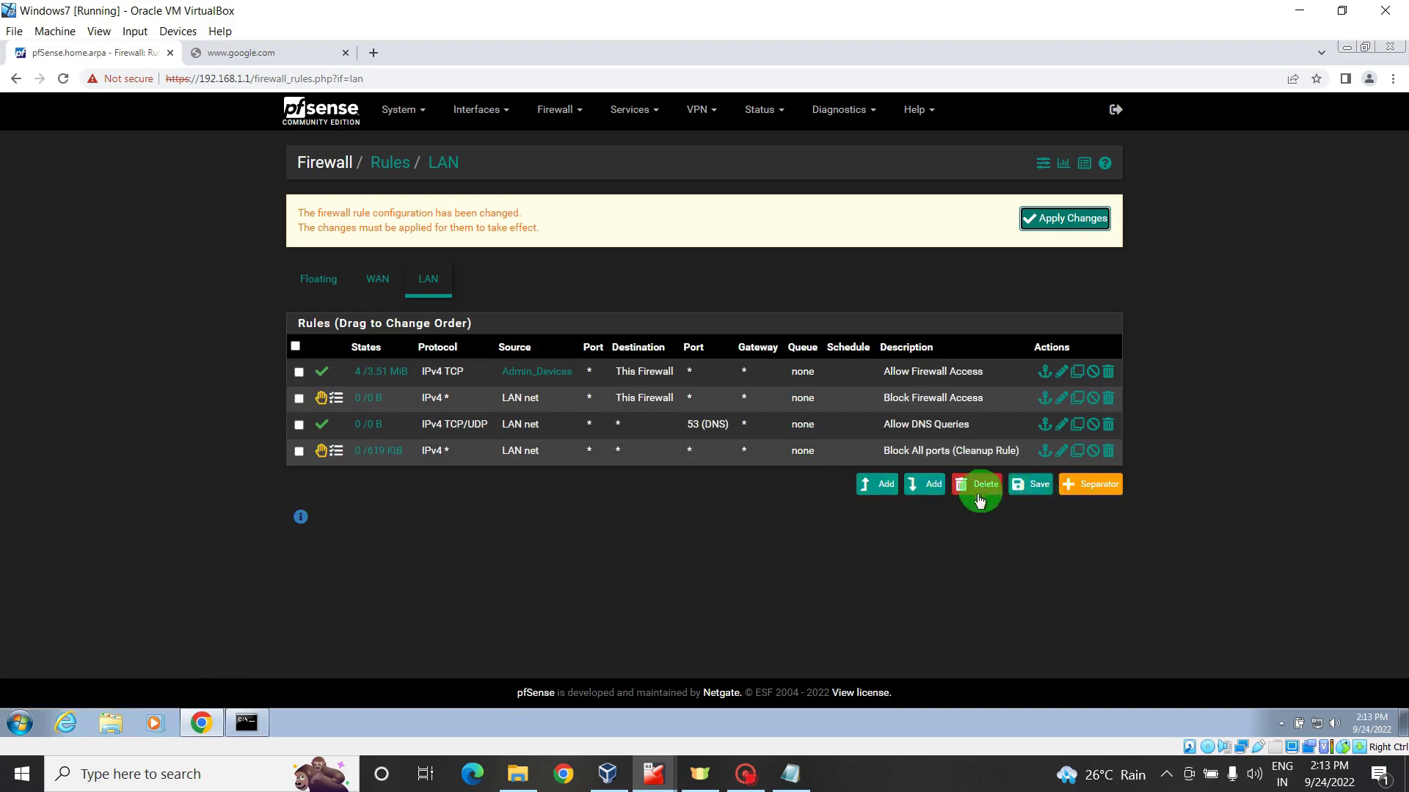
left_click(1035, 491)
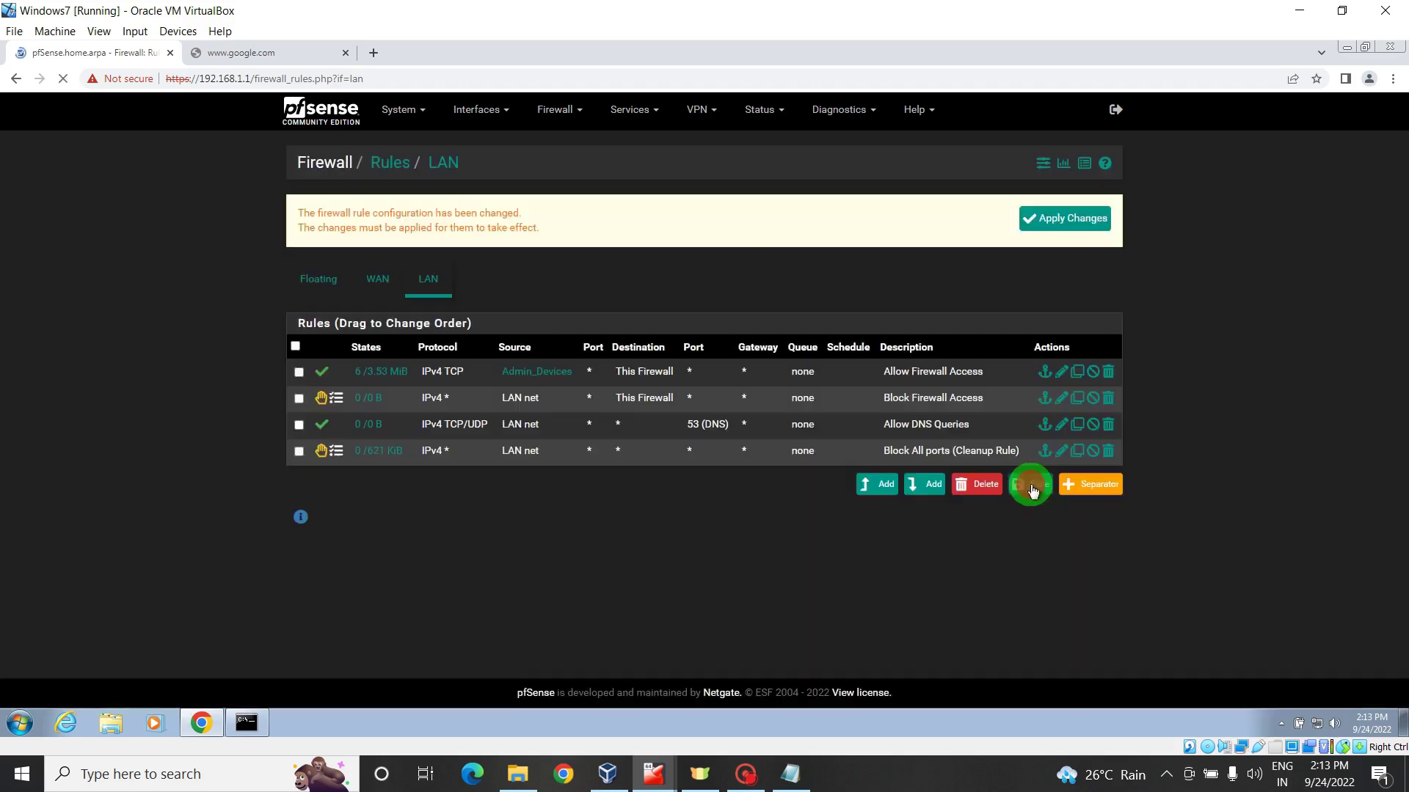
left_click(1065, 217)
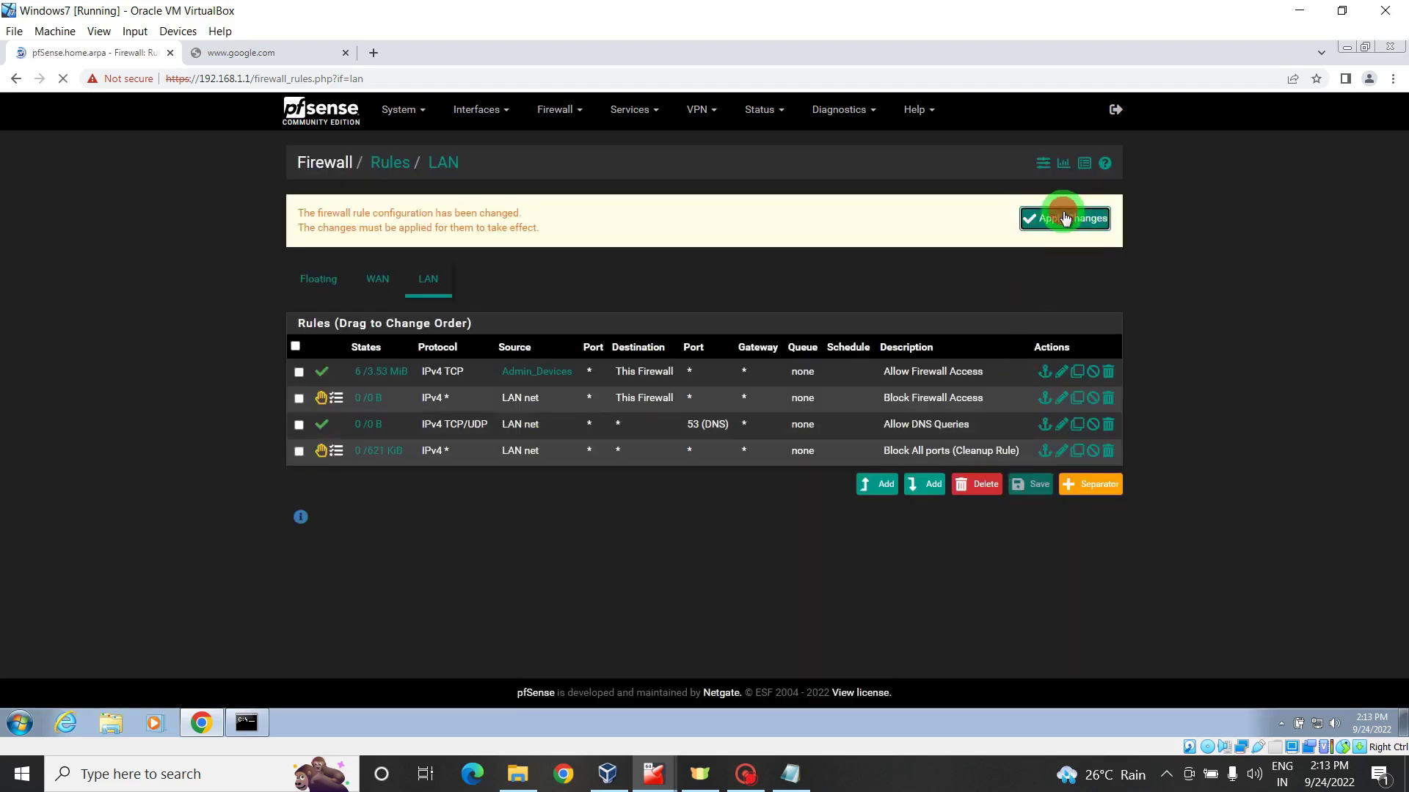
- Add a rule at the end passing TCP from LAN net to destination port HTTP (80)
left_click(929, 489)
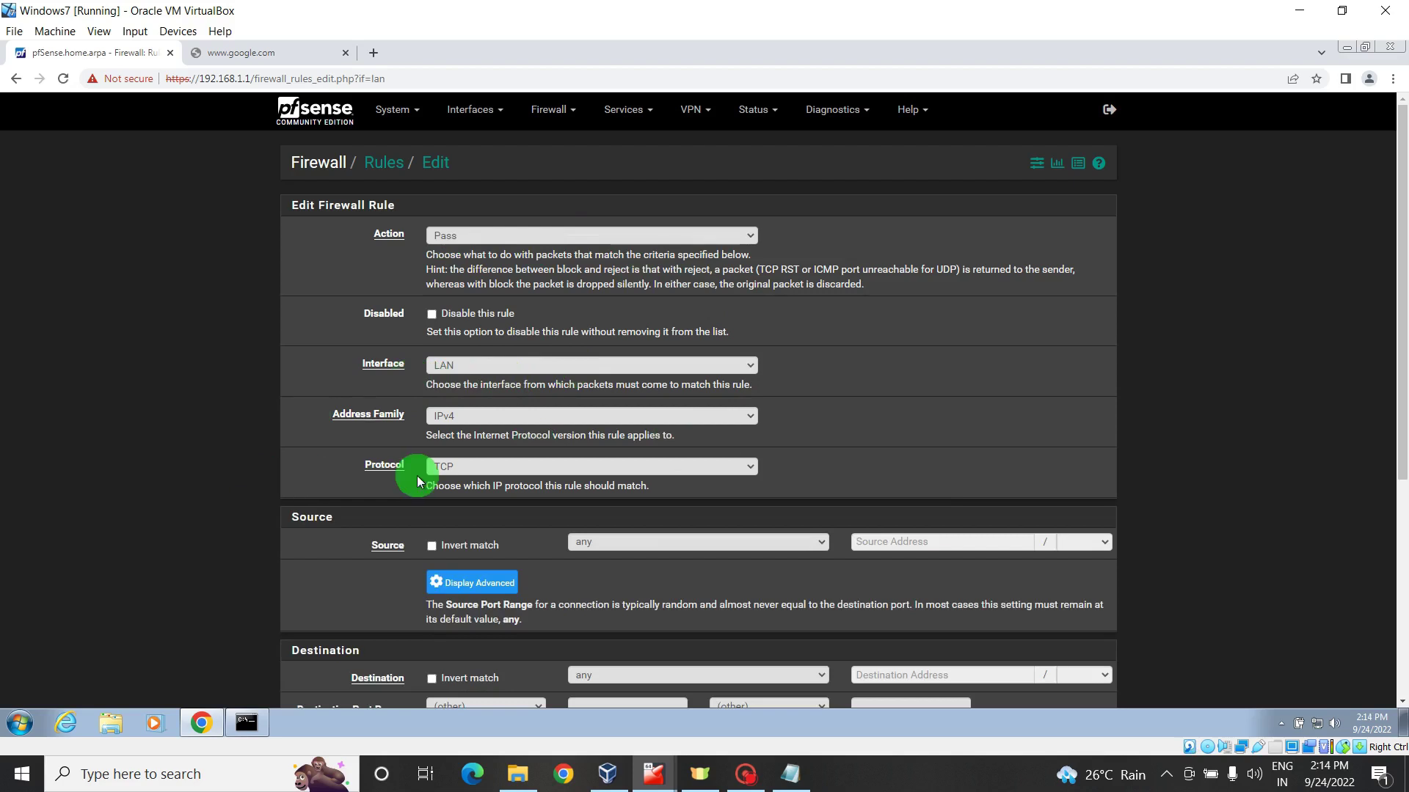
left_click(807, 543)
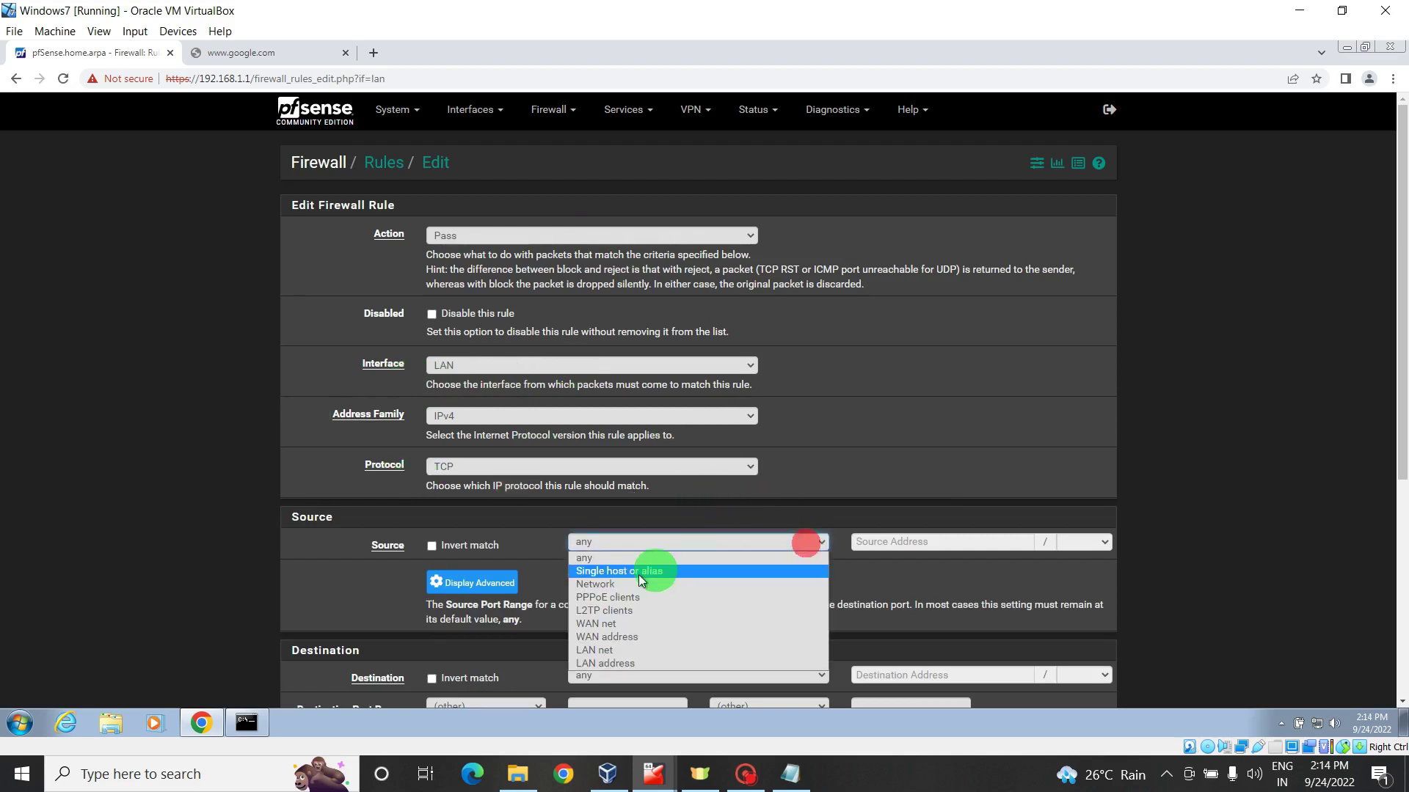
left_click(598, 650)
left_click_drag(1403, 283, 1400, 425)
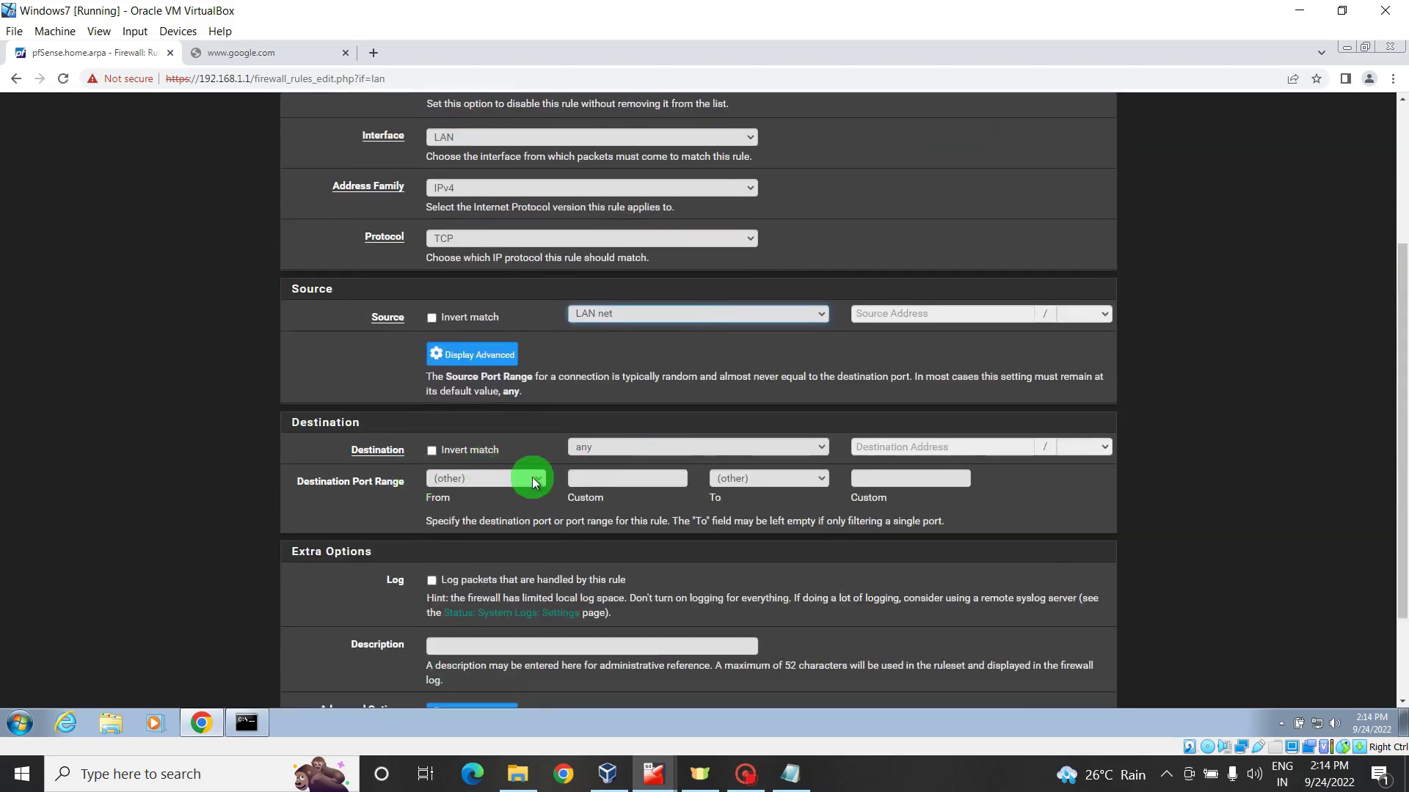
left_click(540, 482)
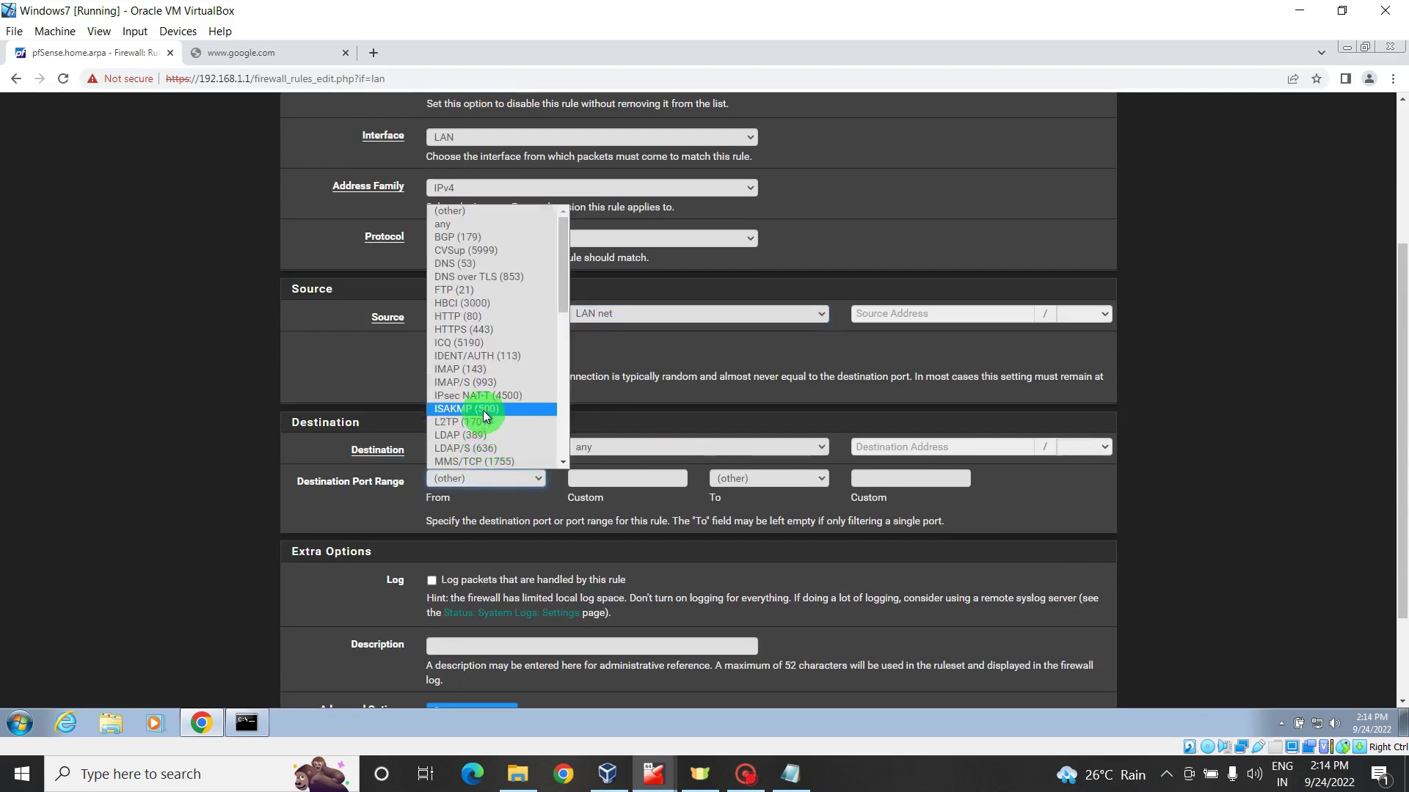
left_click(474, 316)
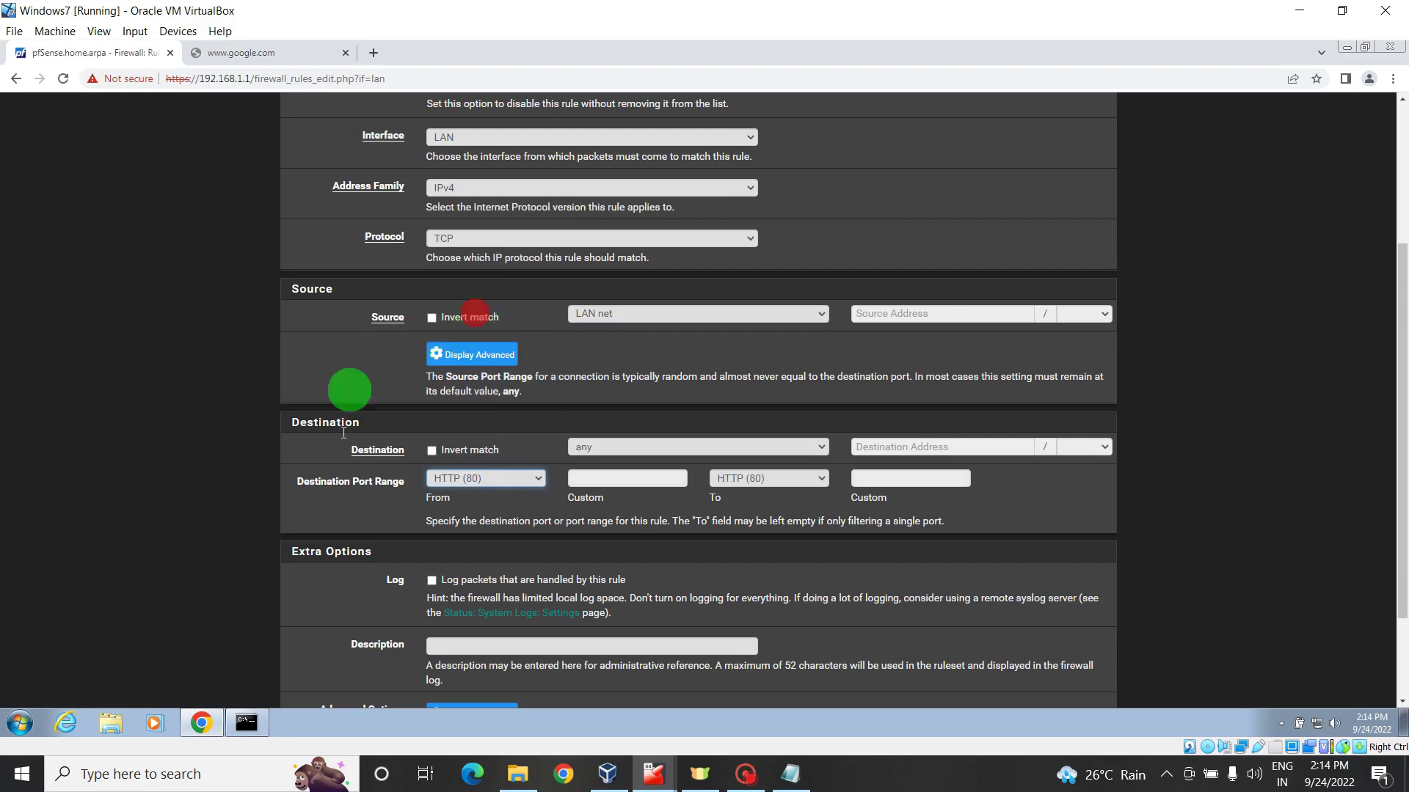
- Describe the rule as 'Allow HTTP Sites' and save it
left_click(443, 648)
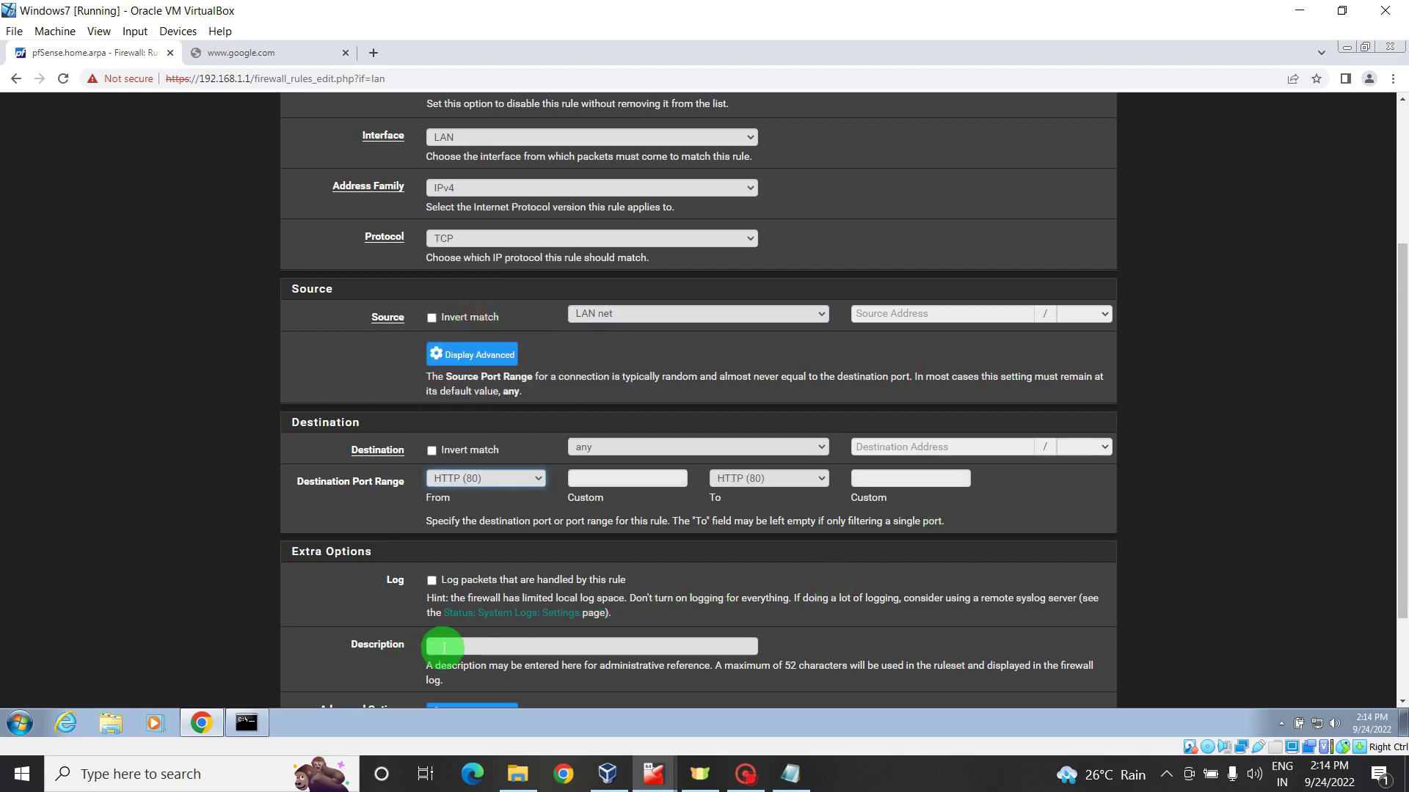
type("A")
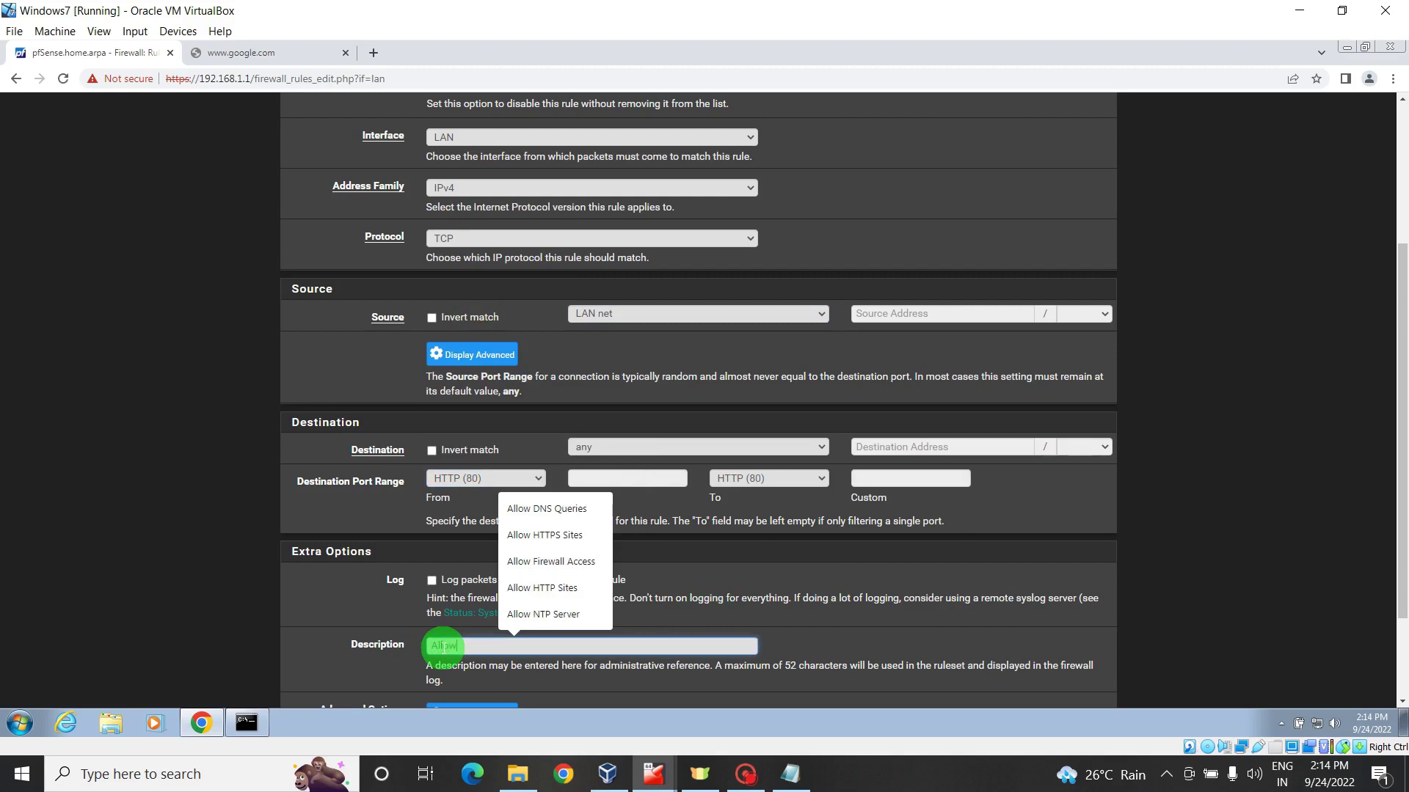
type("llow")
left_click(570, 595)
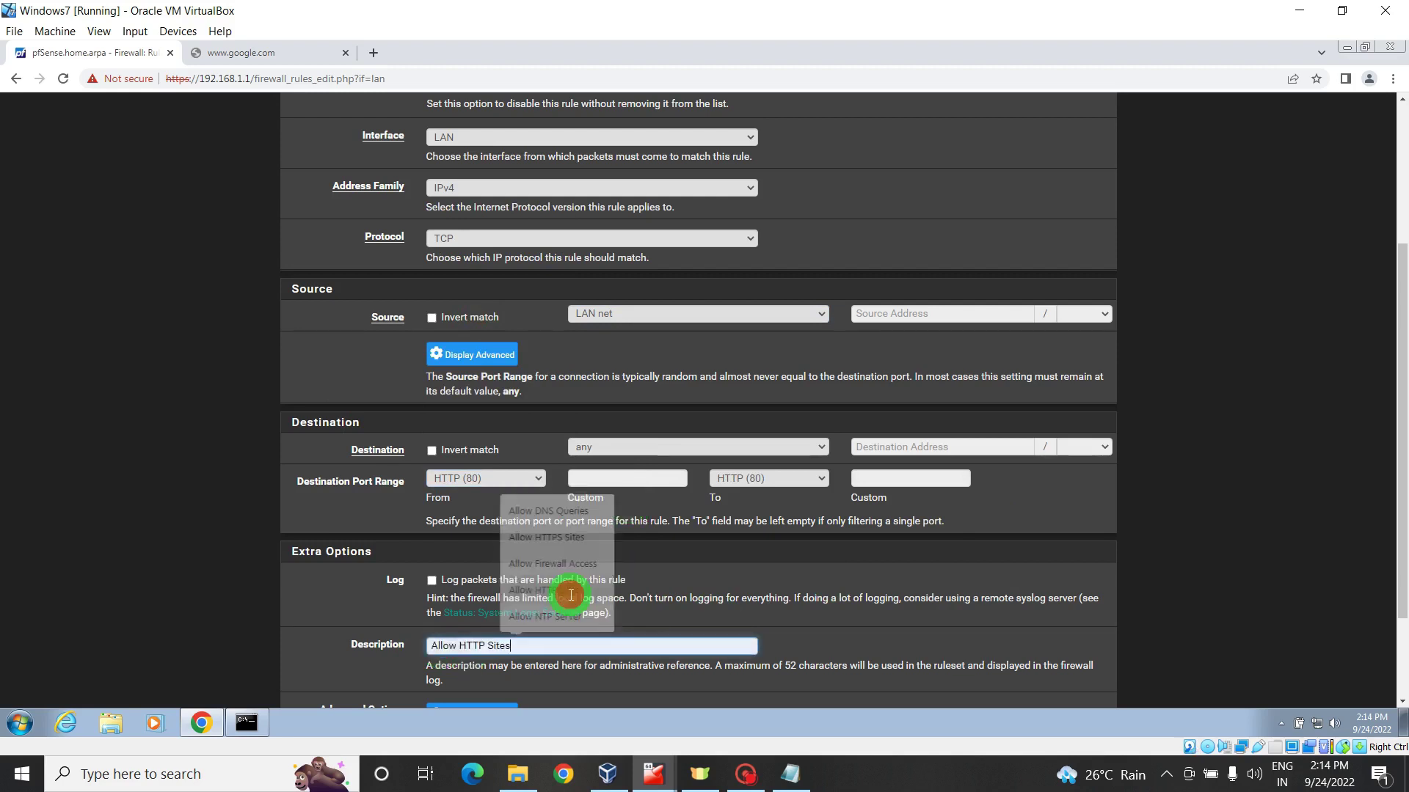
left_click_drag(1399, 389, 1401, 477)
left_click(455, 629)
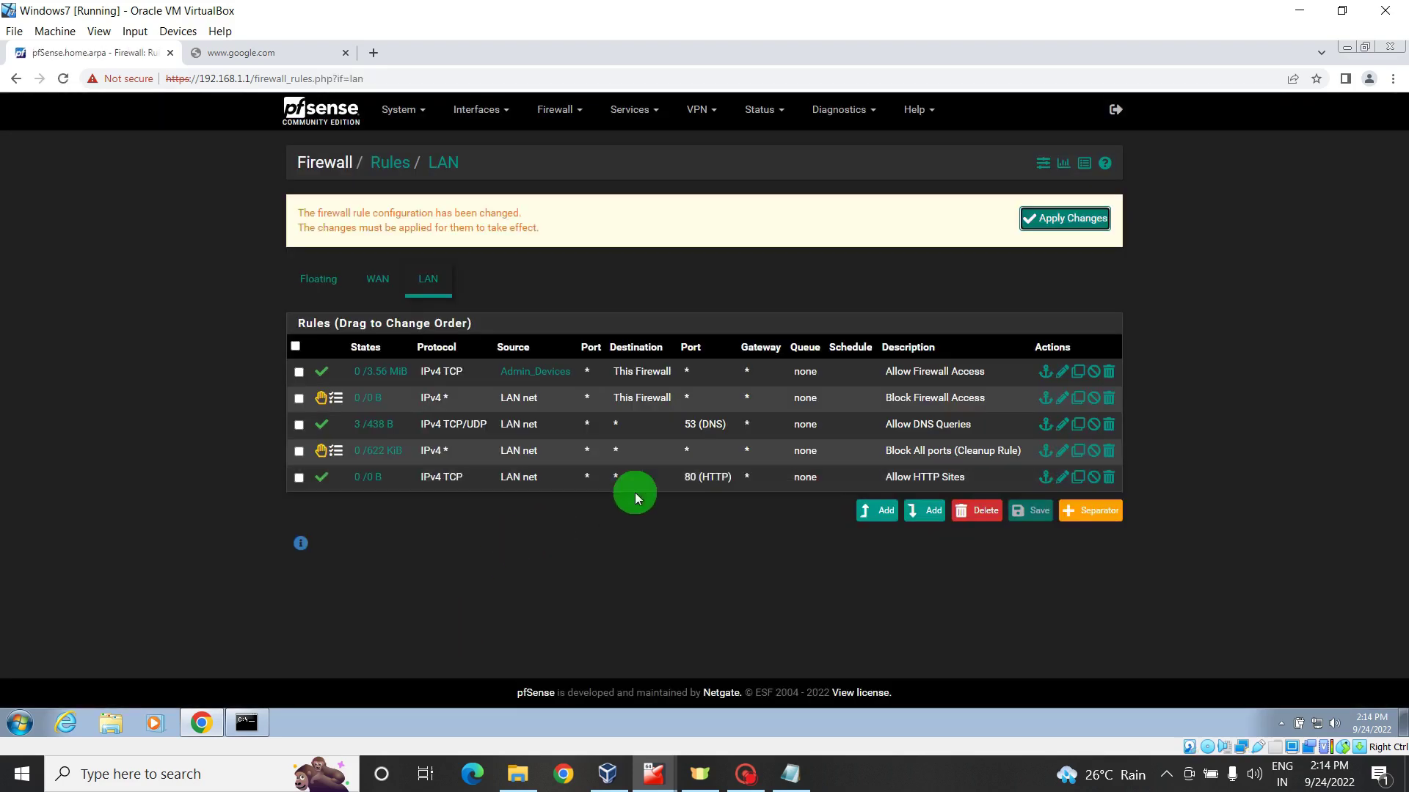
- Move Allow HTTP Sites above the Block All ports cleanup rule, save the order and apply changes
left_click(623, 570)
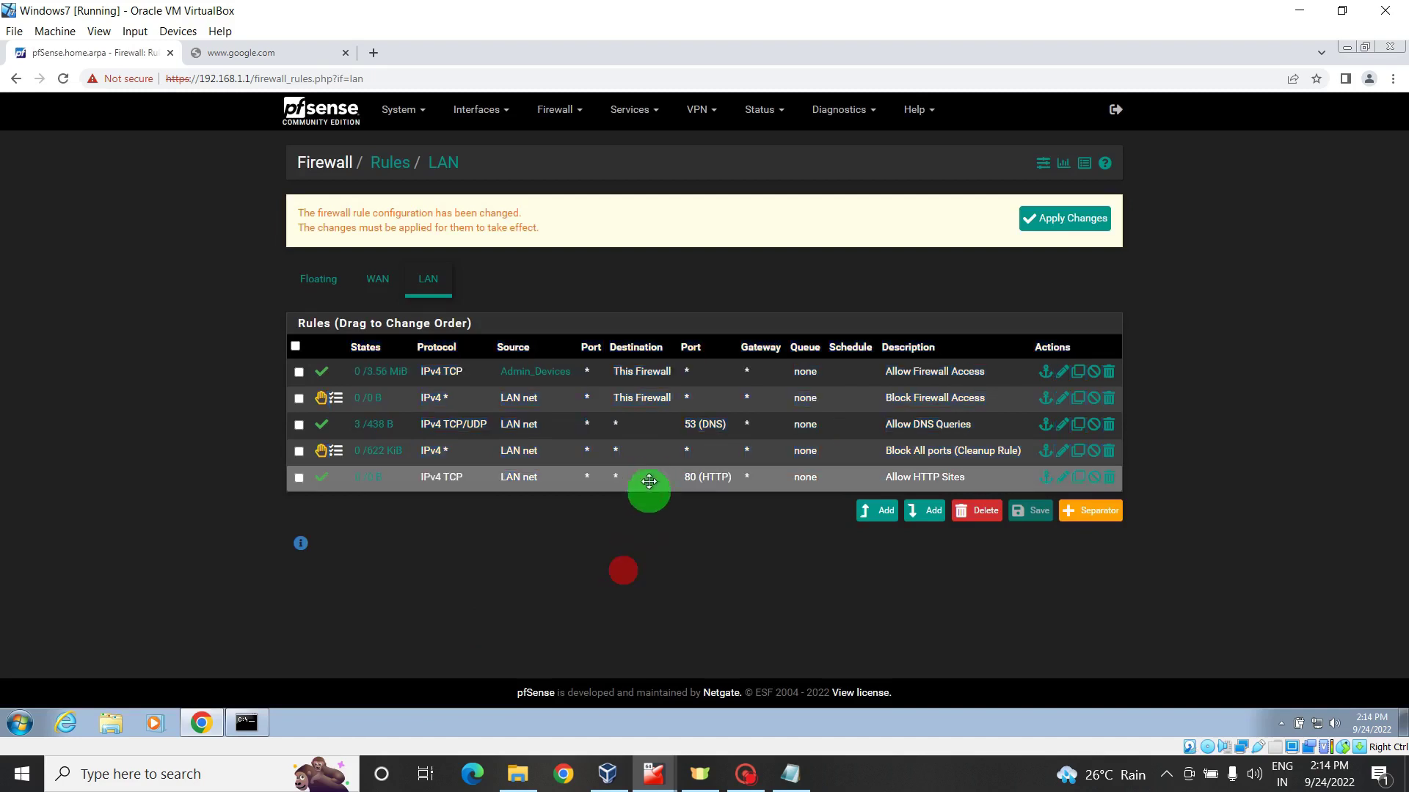
left_click_drag(648, 481, 782, 496)
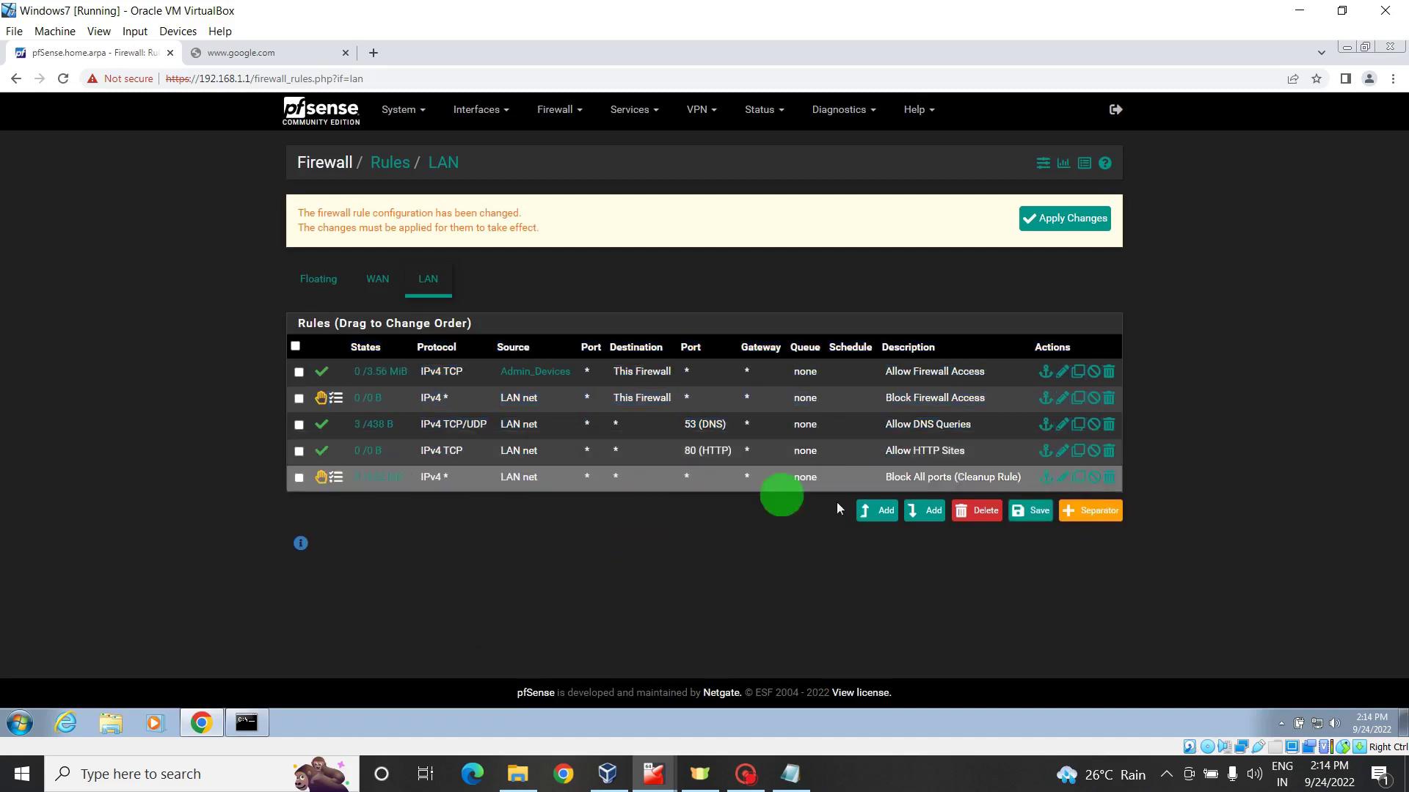
left_click(1027, 512)
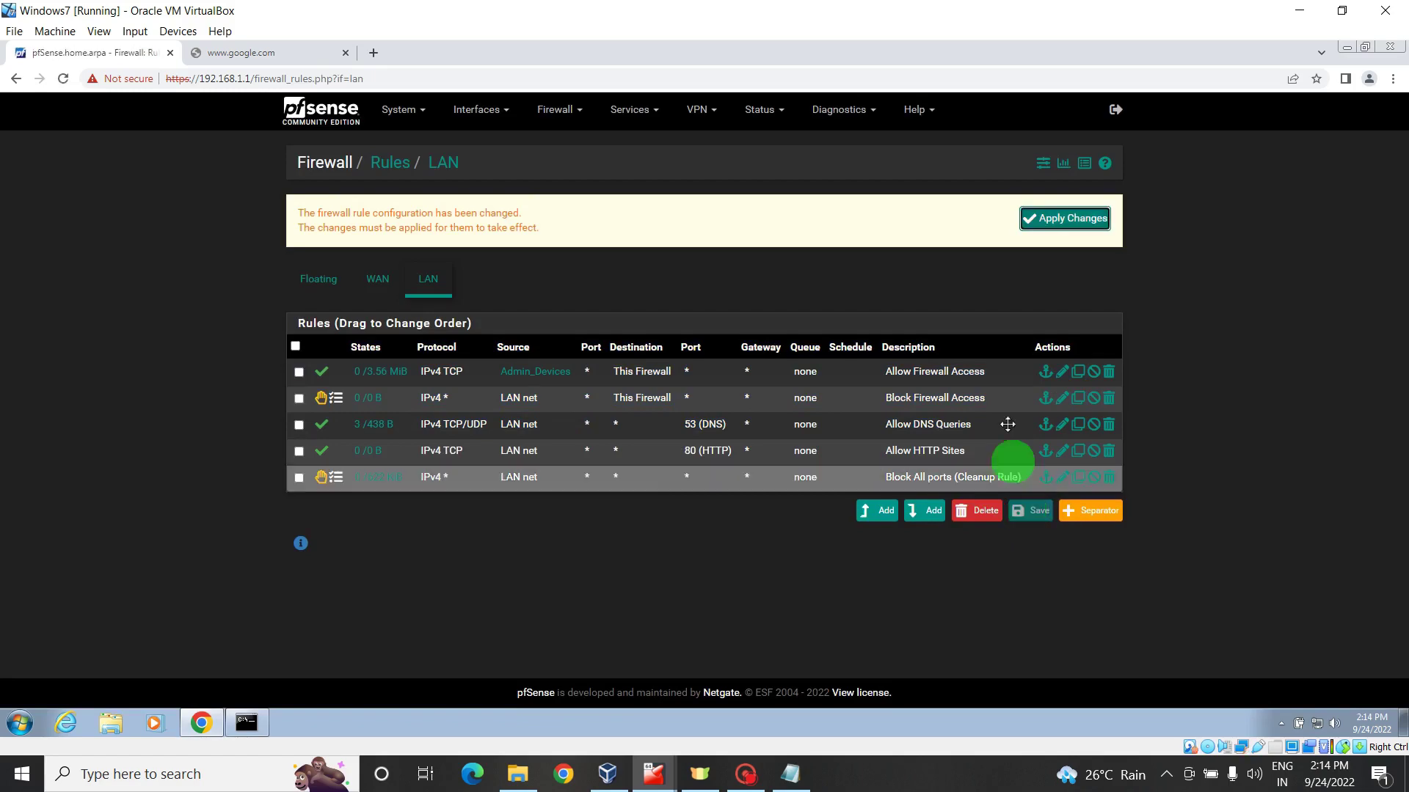
left_click(1069, 220)
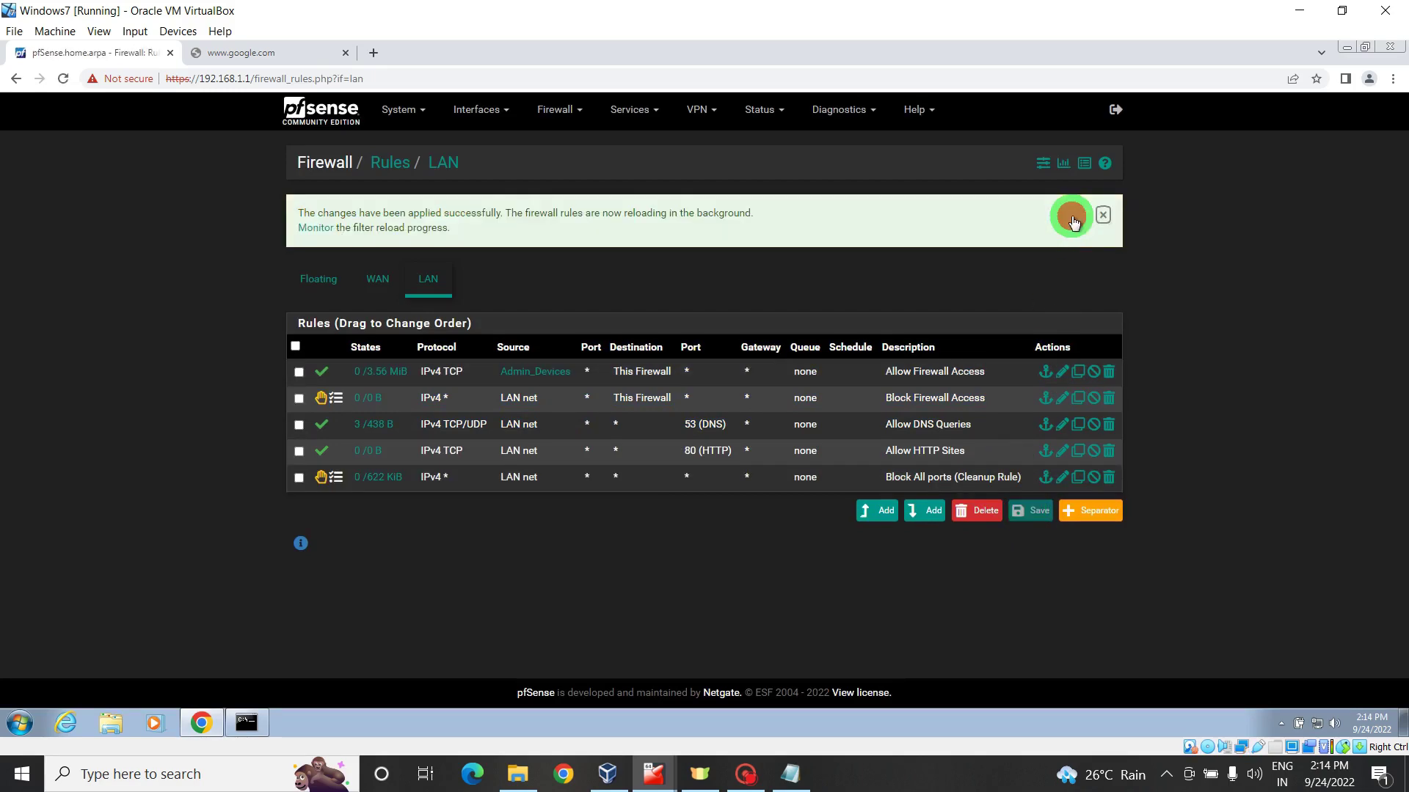
- Copy the Allow HTTP Sites rule as Allow HTTPS Sites with destination port HTTPS (443), and save it
left_click(1077, 451)
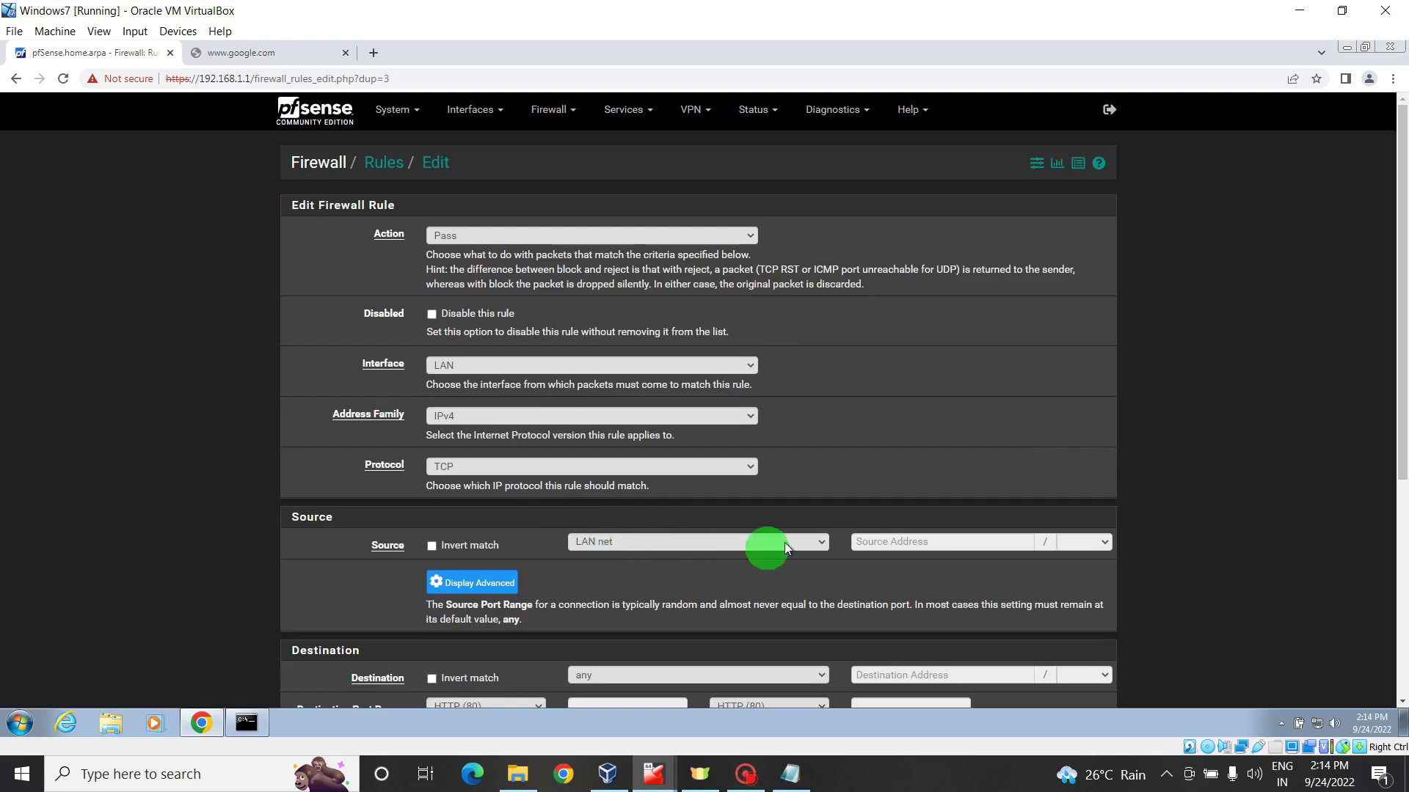
left_click_drag(1401, 312, 1401, 440)
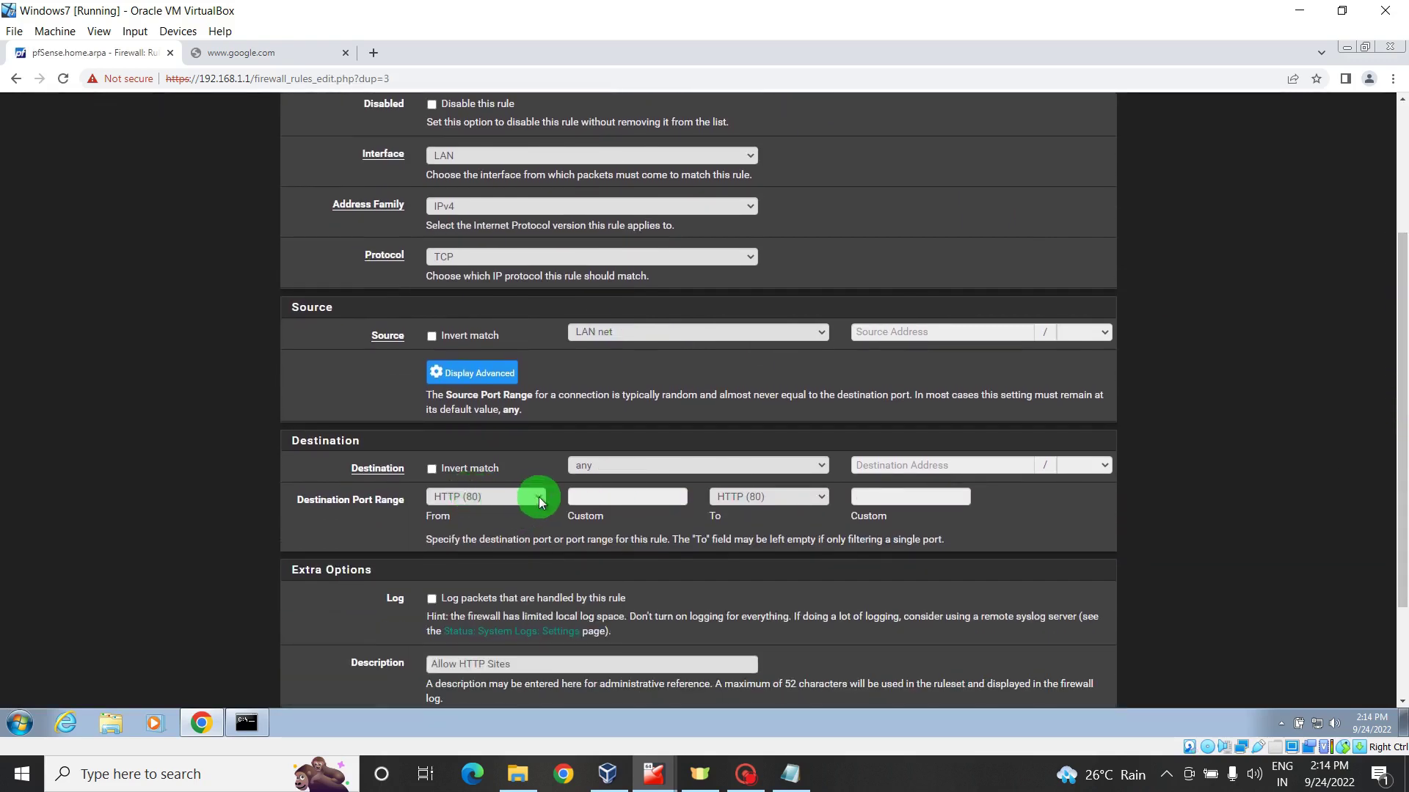
left_click(540, 502)
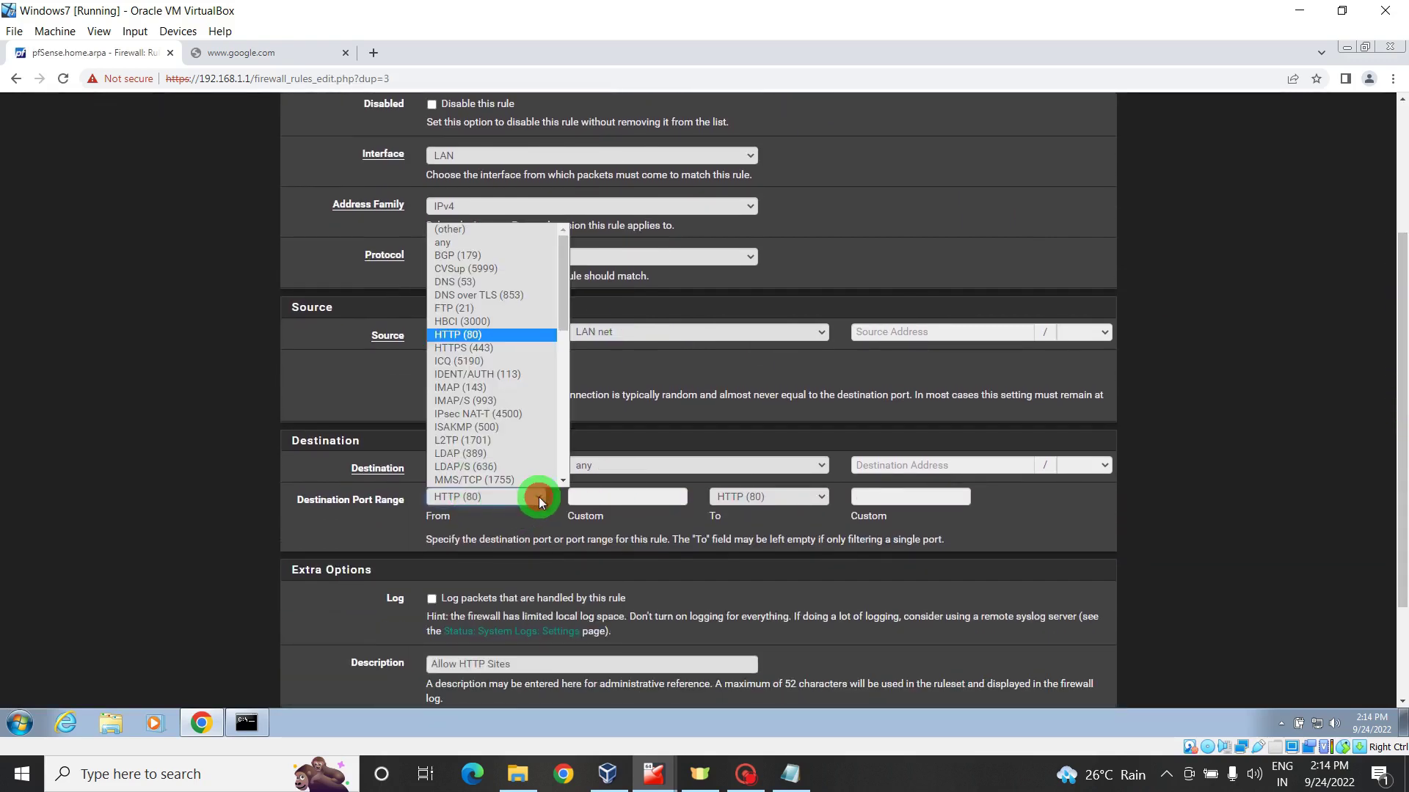
left_click(476, 348)
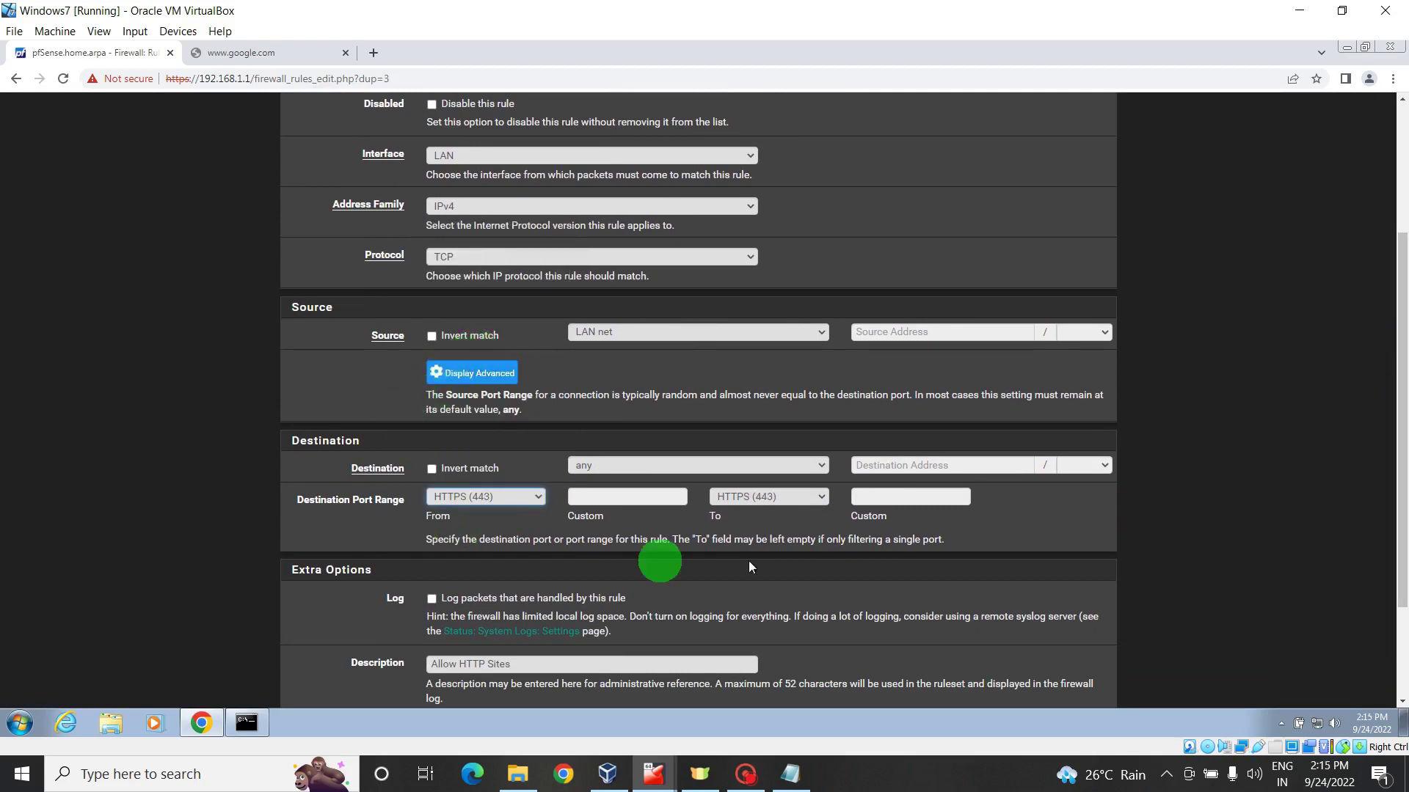
left_click(503, 664)
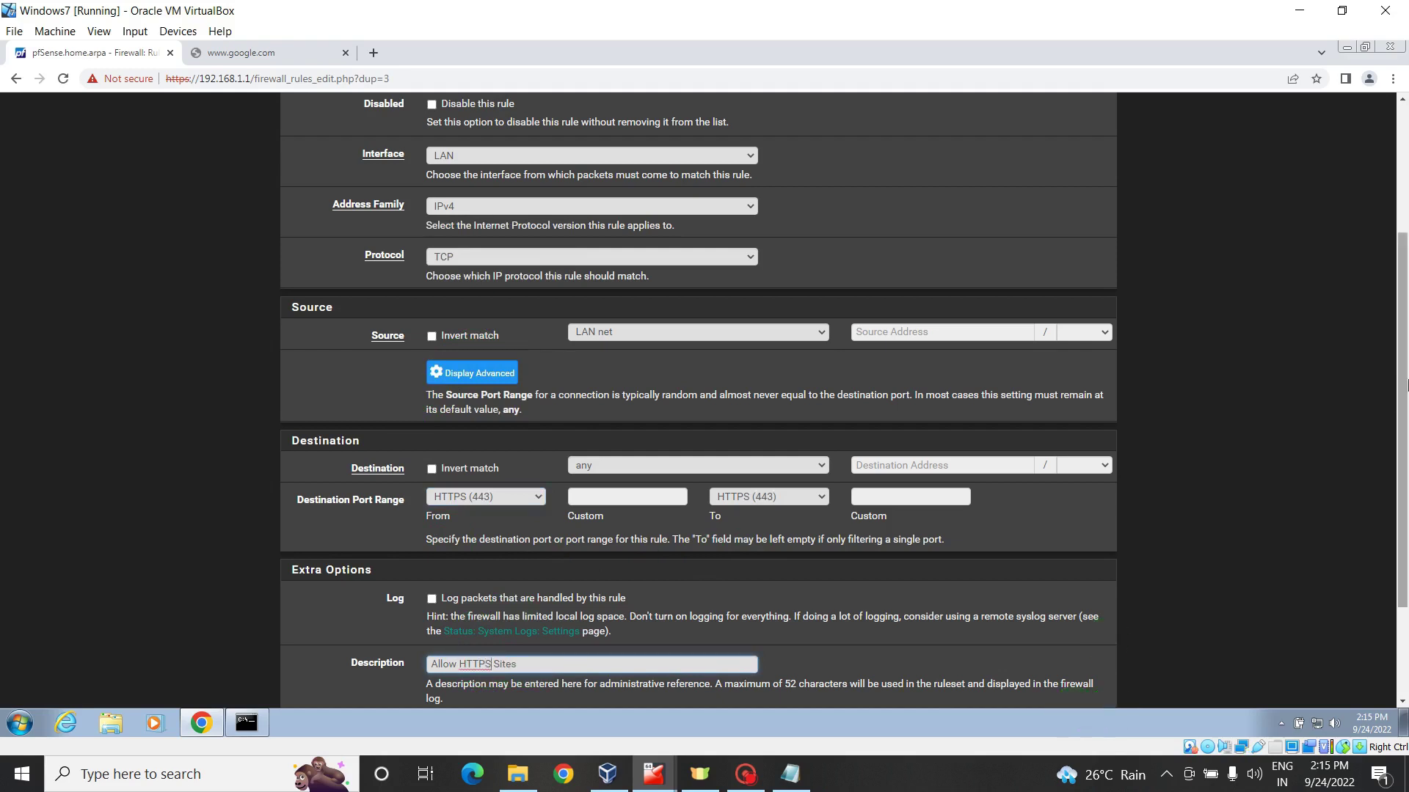
left_click_drag(1400, 367, 1400, 479)
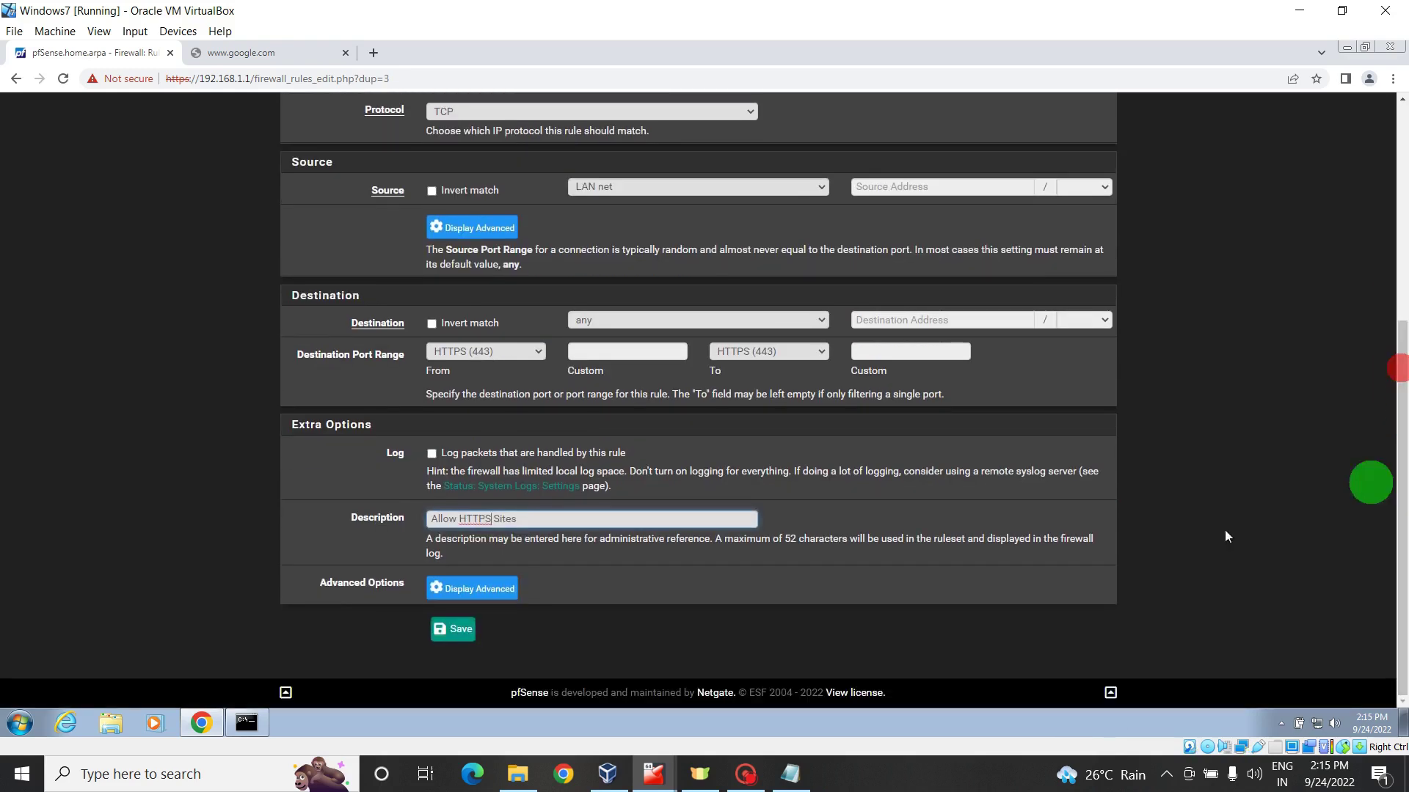
left_click(454, 629)
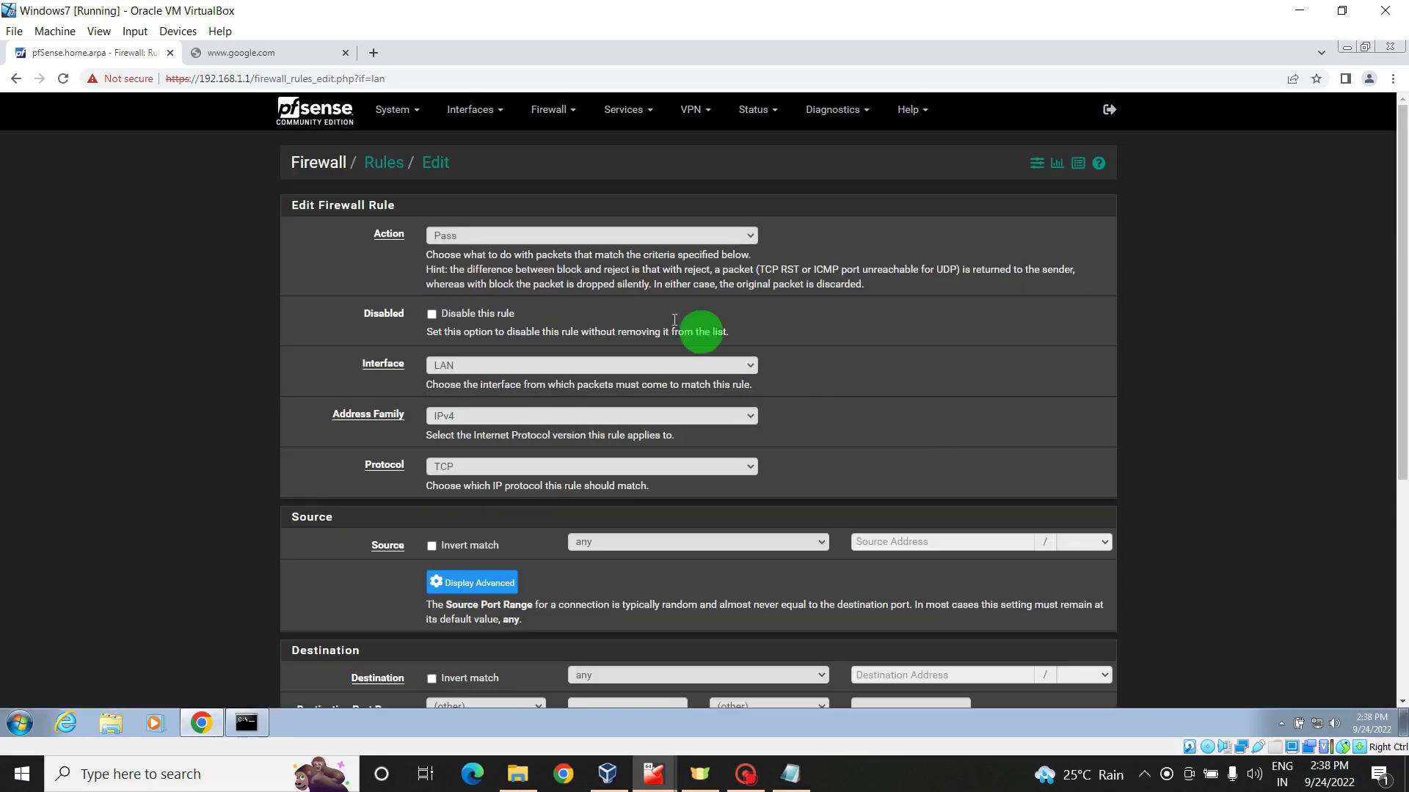
- Set the new rule to Pass, protocol UDP, source LAN net
left_click(490, 237)
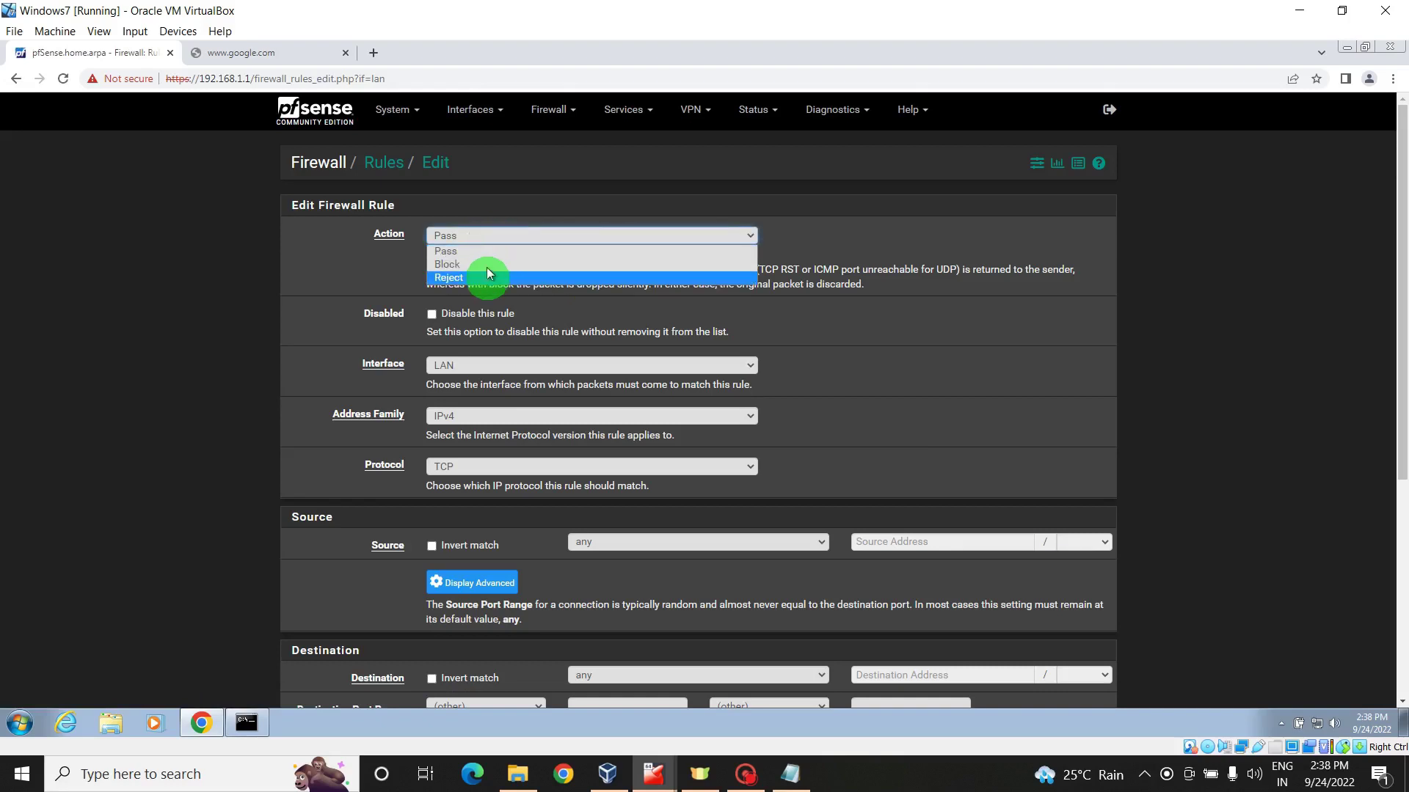
left_click(493, 253)
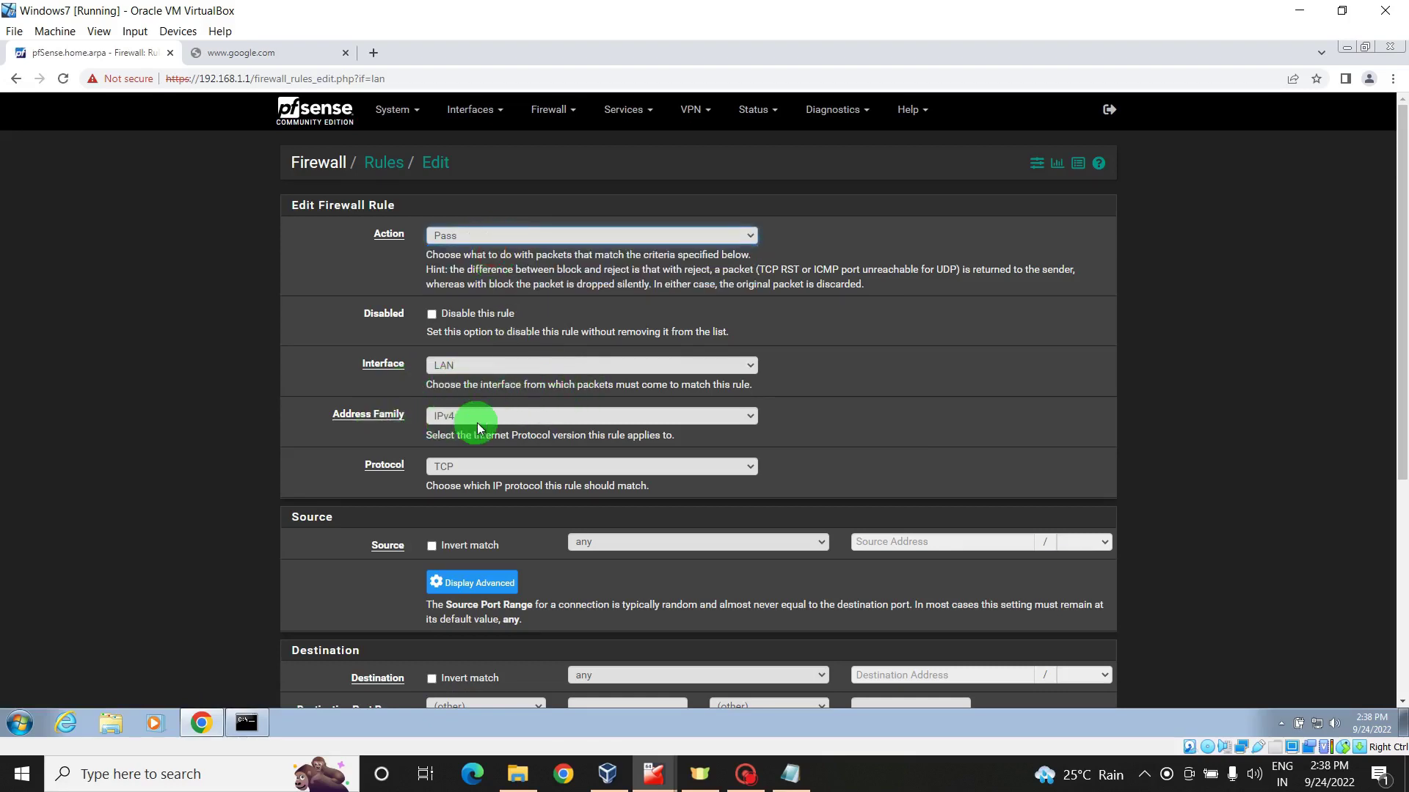
left_click(504, 471)
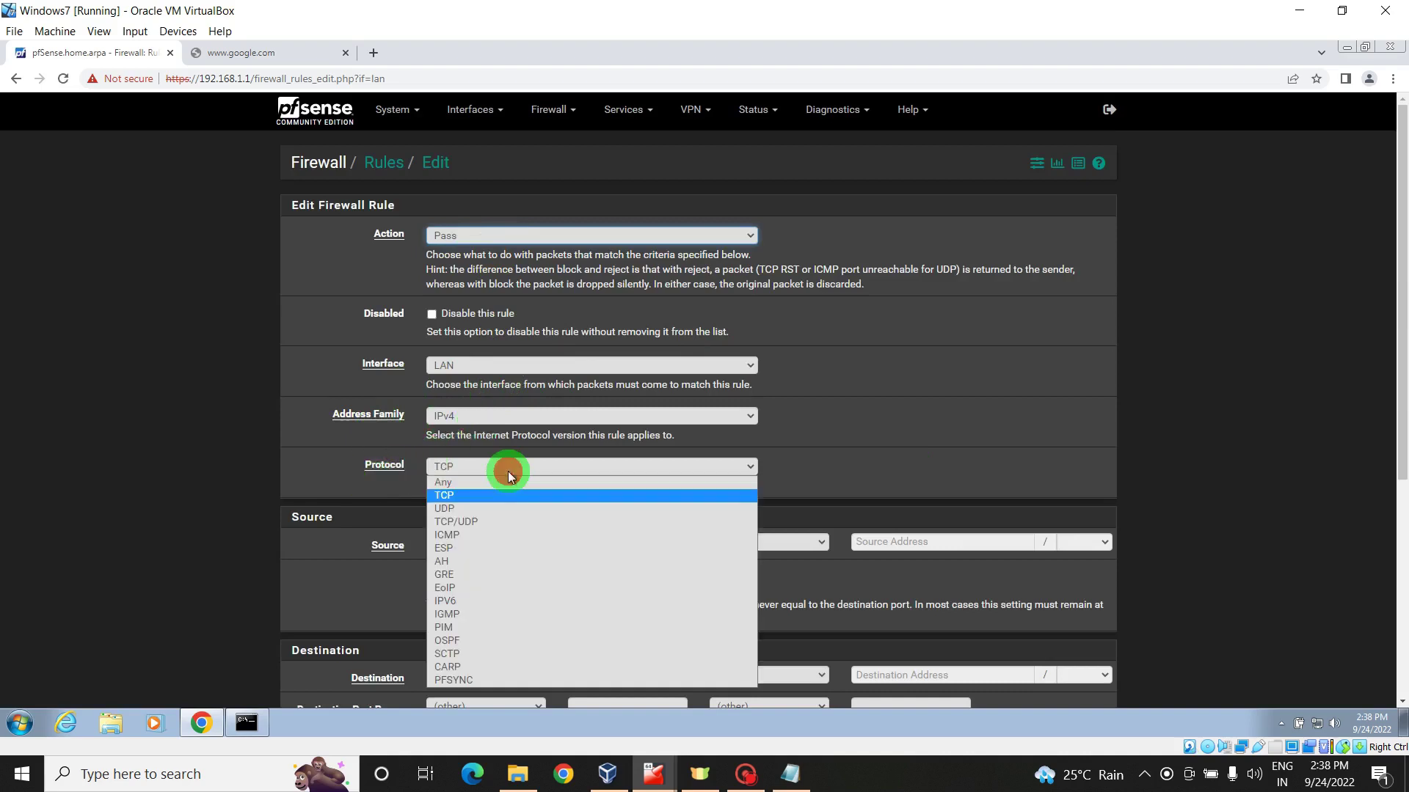
left_click(473, 508)
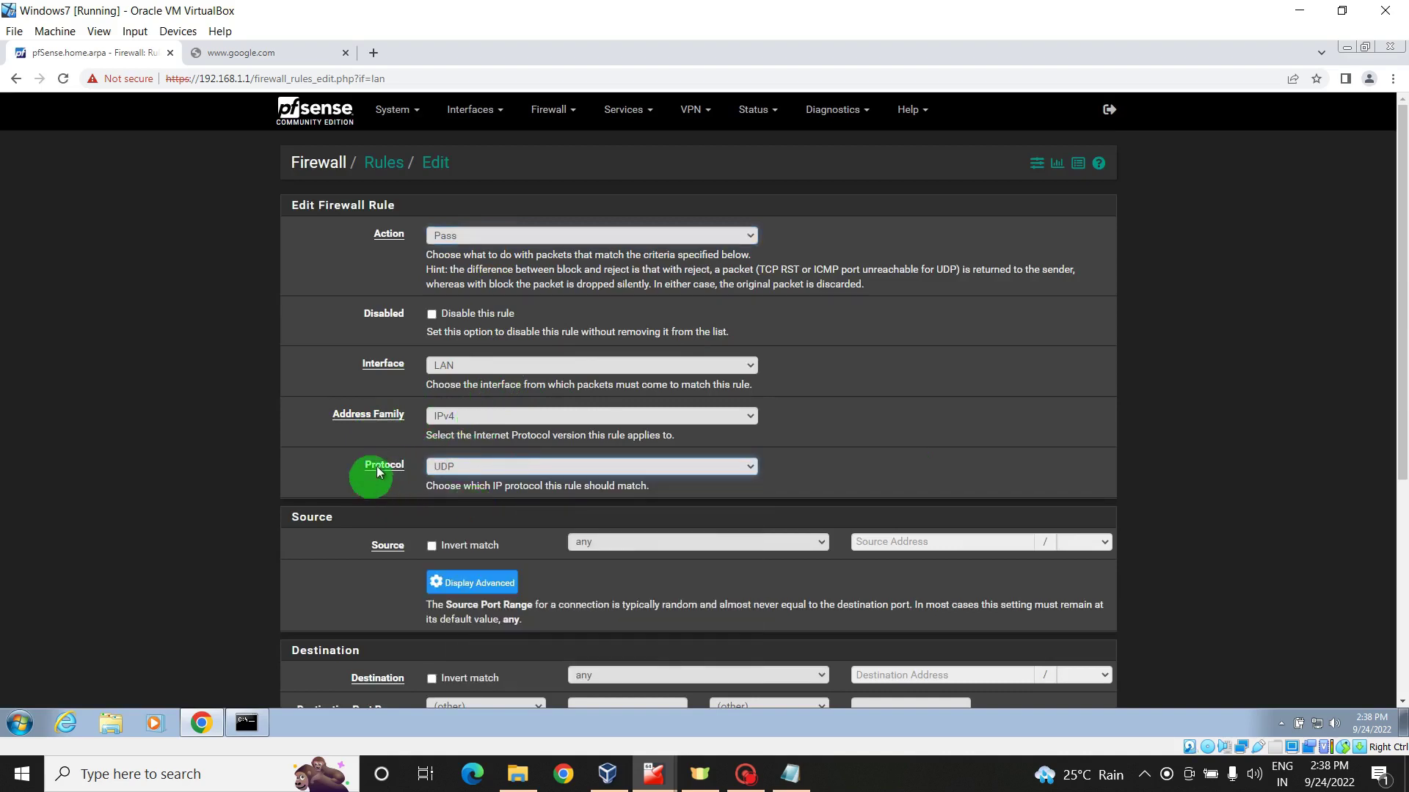
left_click_drag(1399, 244, 1403, 407)
left_click(789, 291)
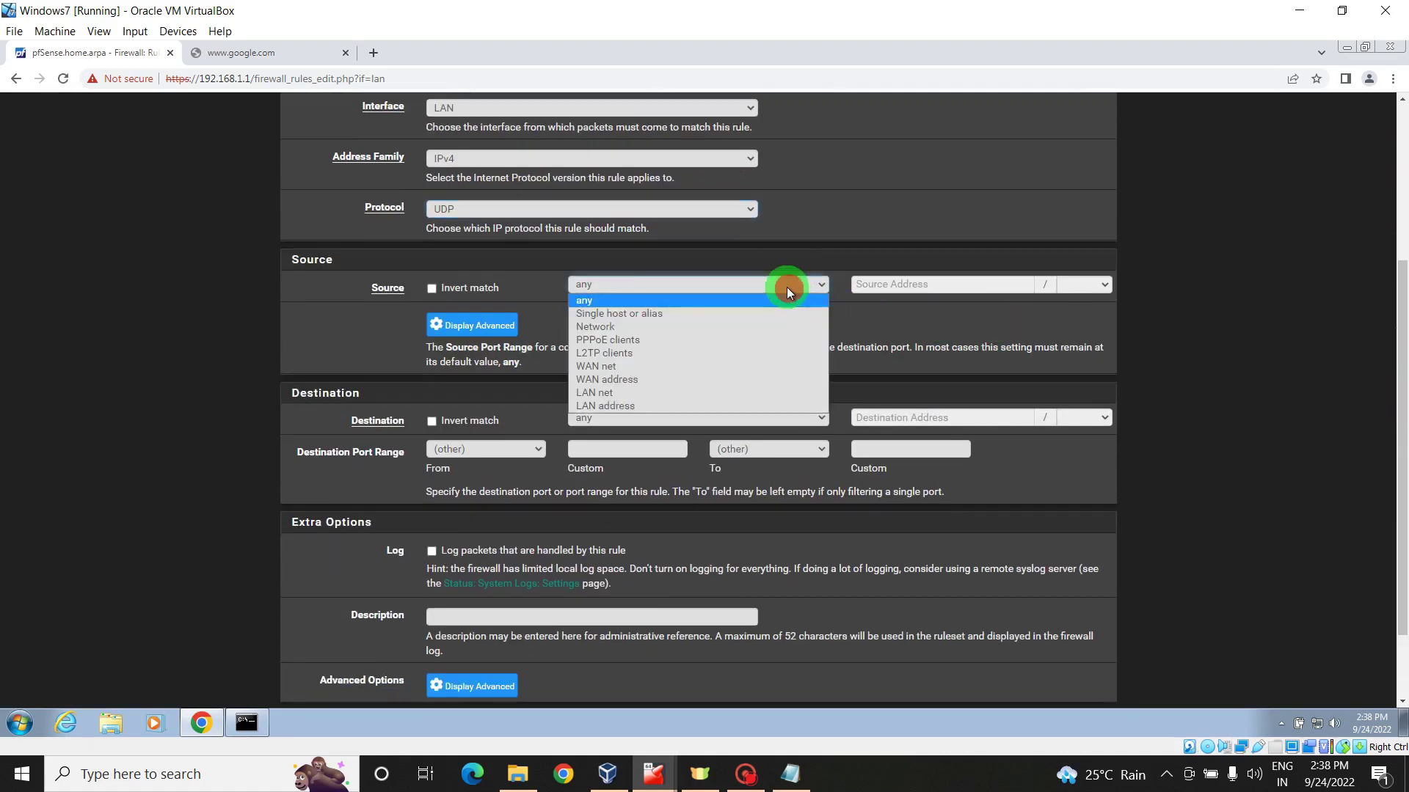
left_click(619, 394)
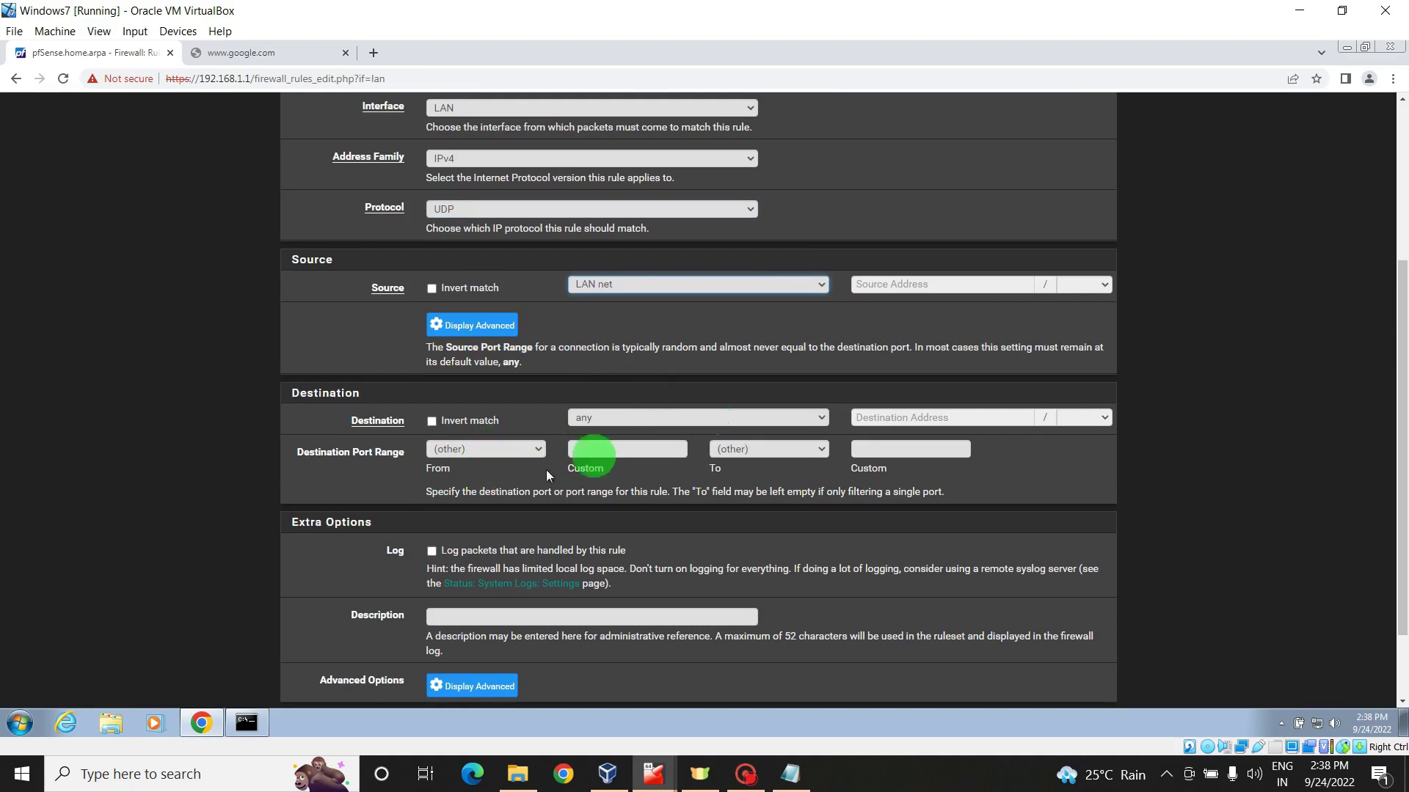
- Set destination port NTP (123), describe it as Allow NTP Server, and save
left_click(540, 451)
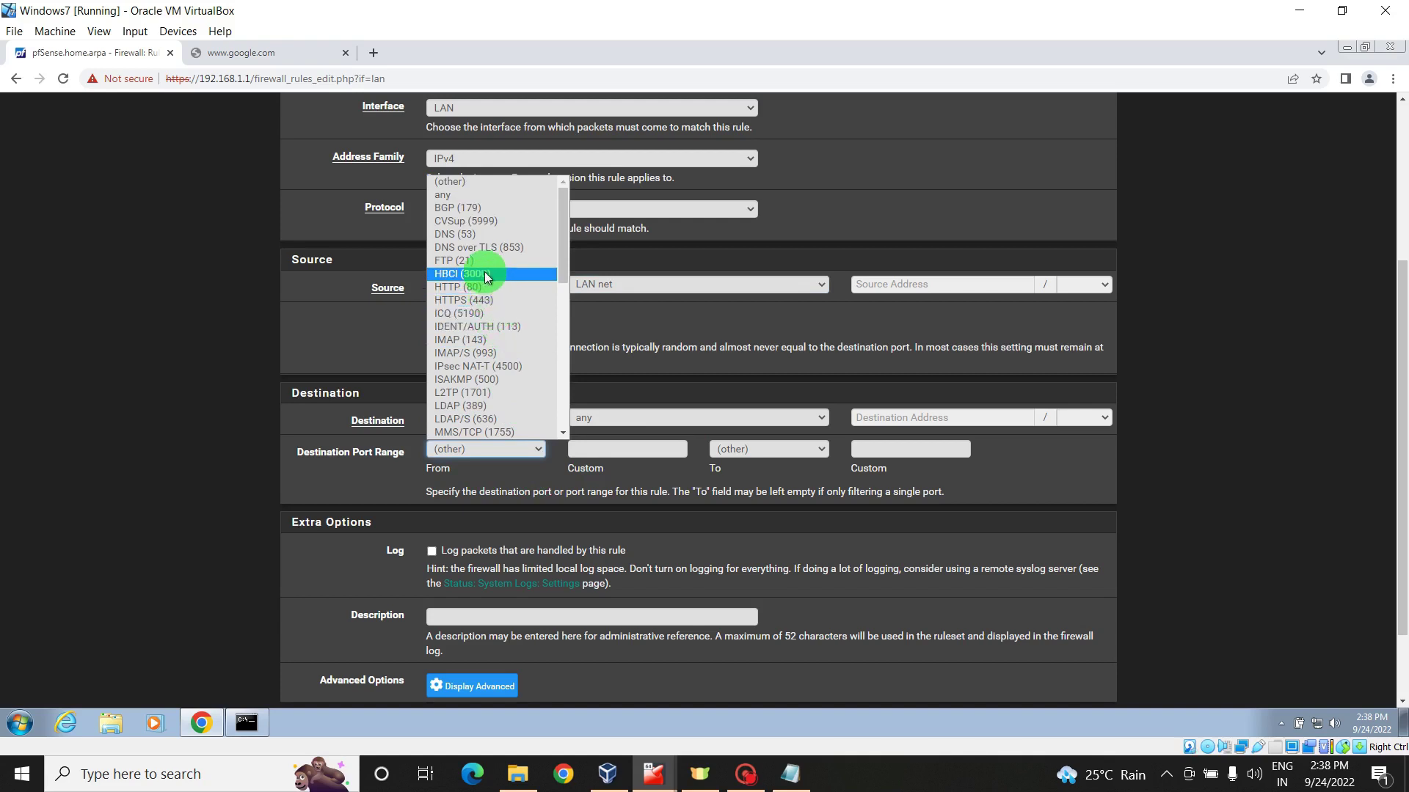
left_click_drag(565, 267, 563, 366)
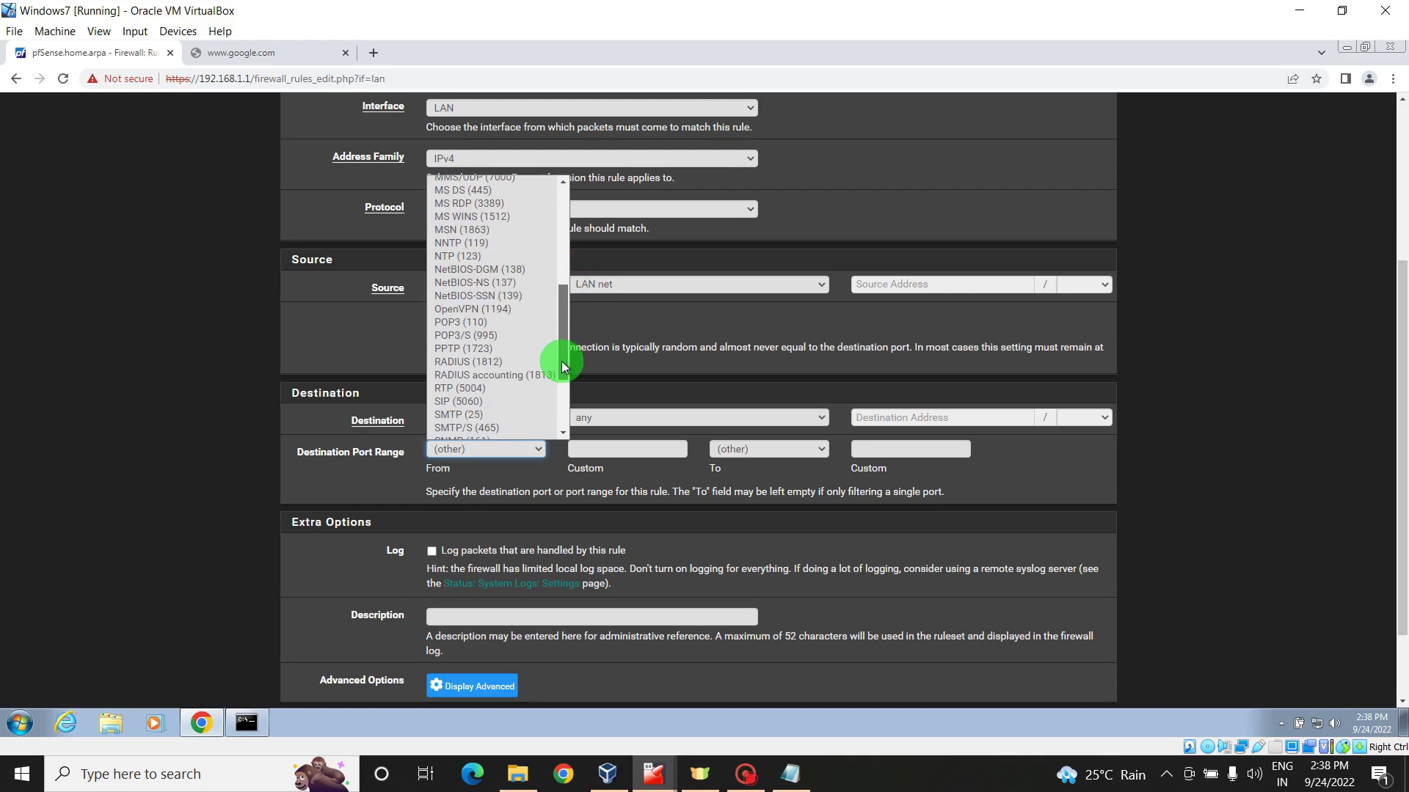
left_click(468, 257)
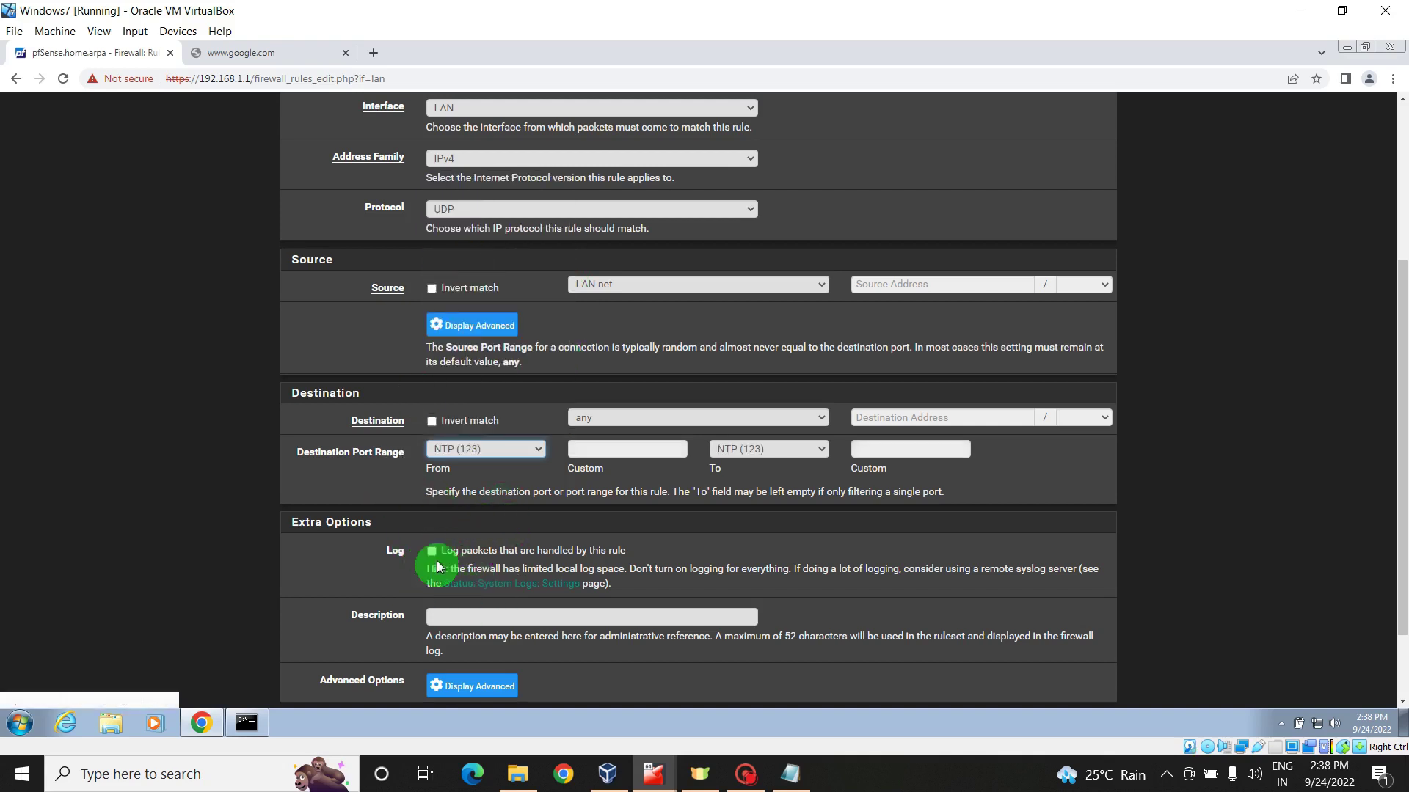
left_click(461, 615)
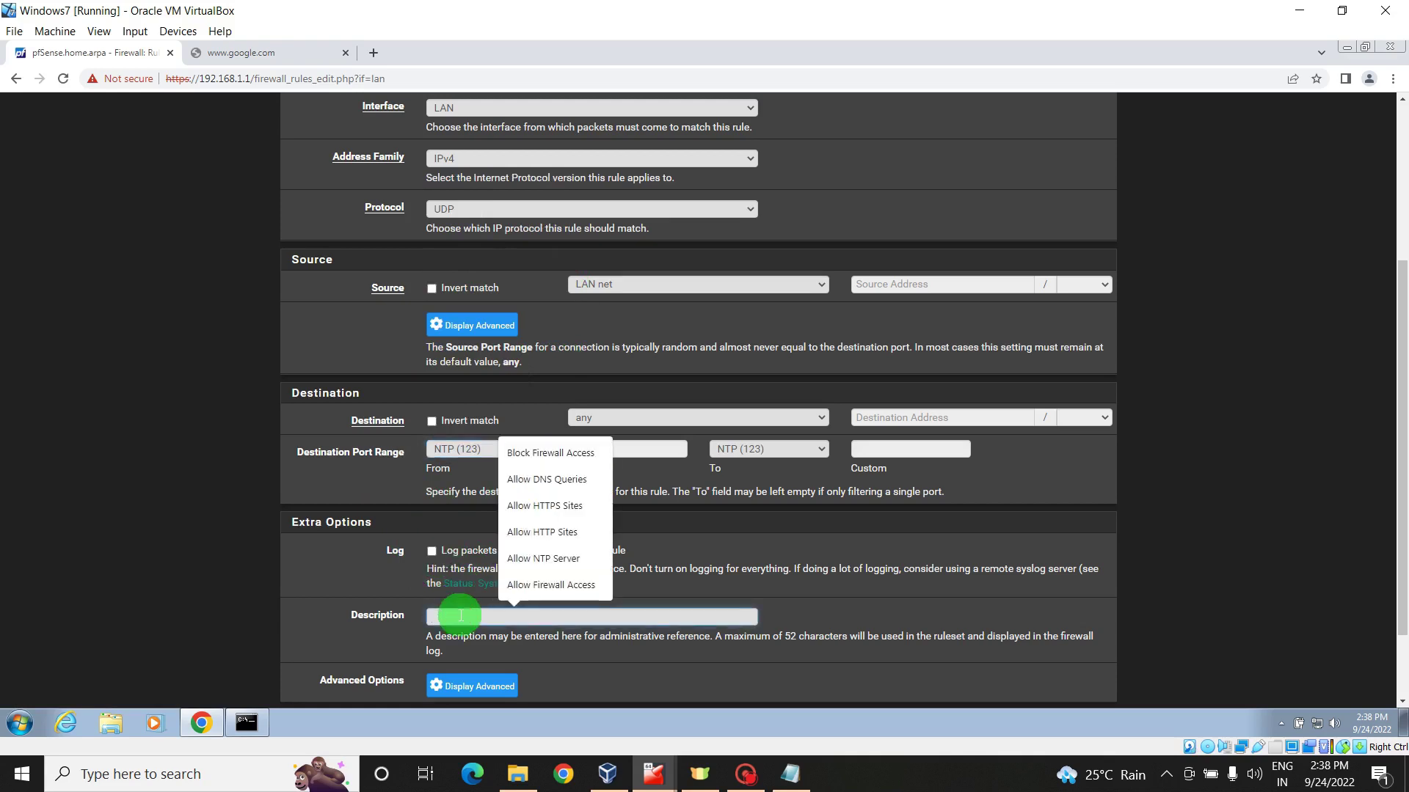
type("Allow NTP Server")
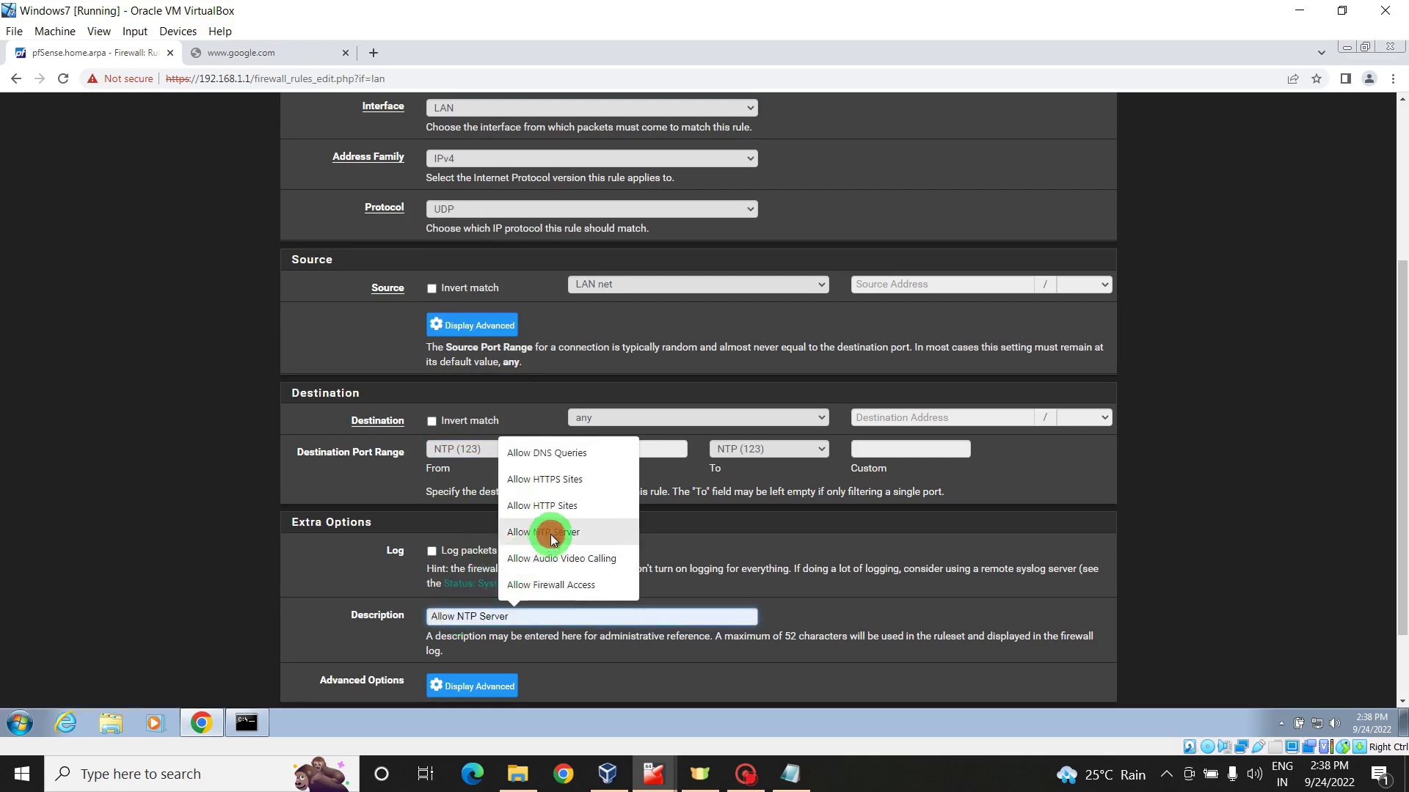
left_click(546, 533)
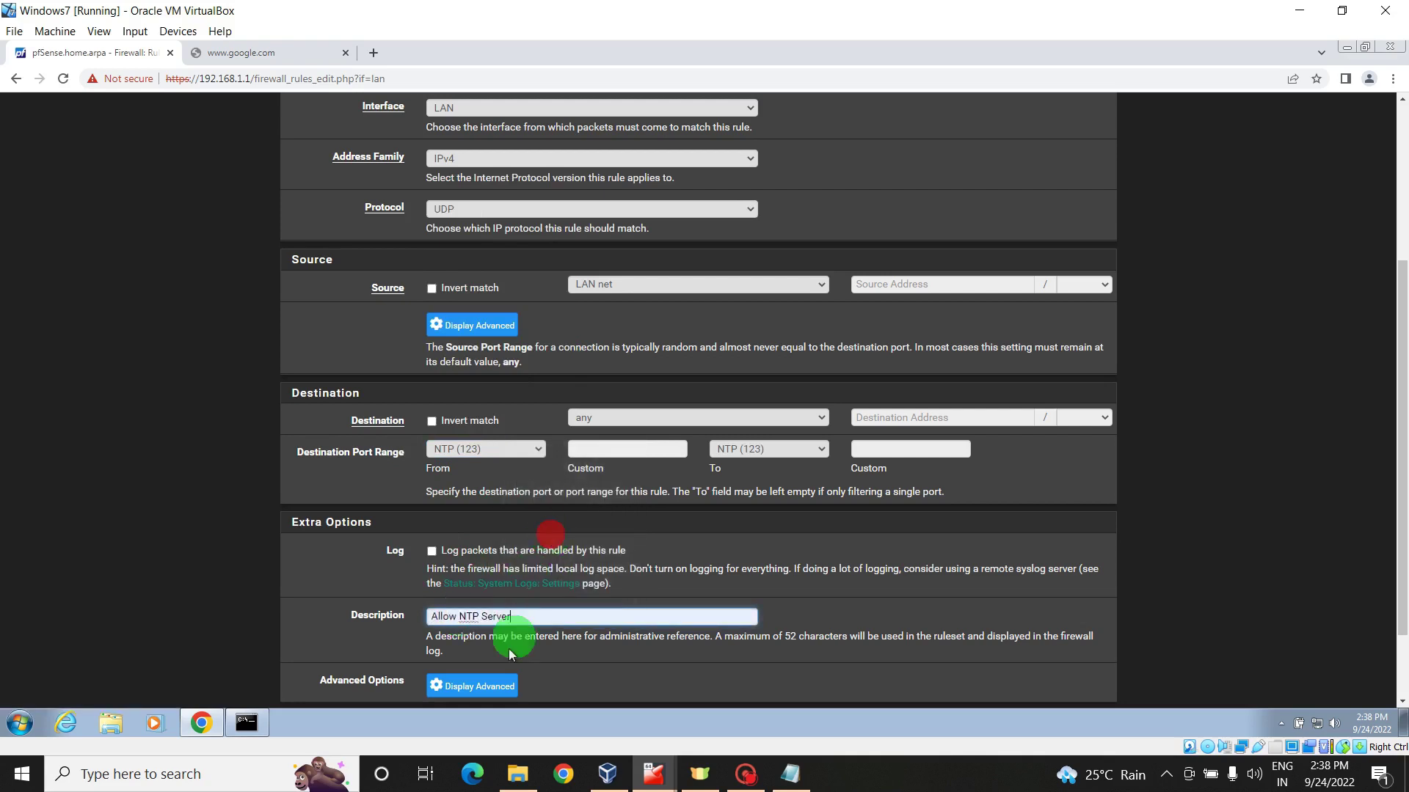
scroll(513, 638, "down", 3)
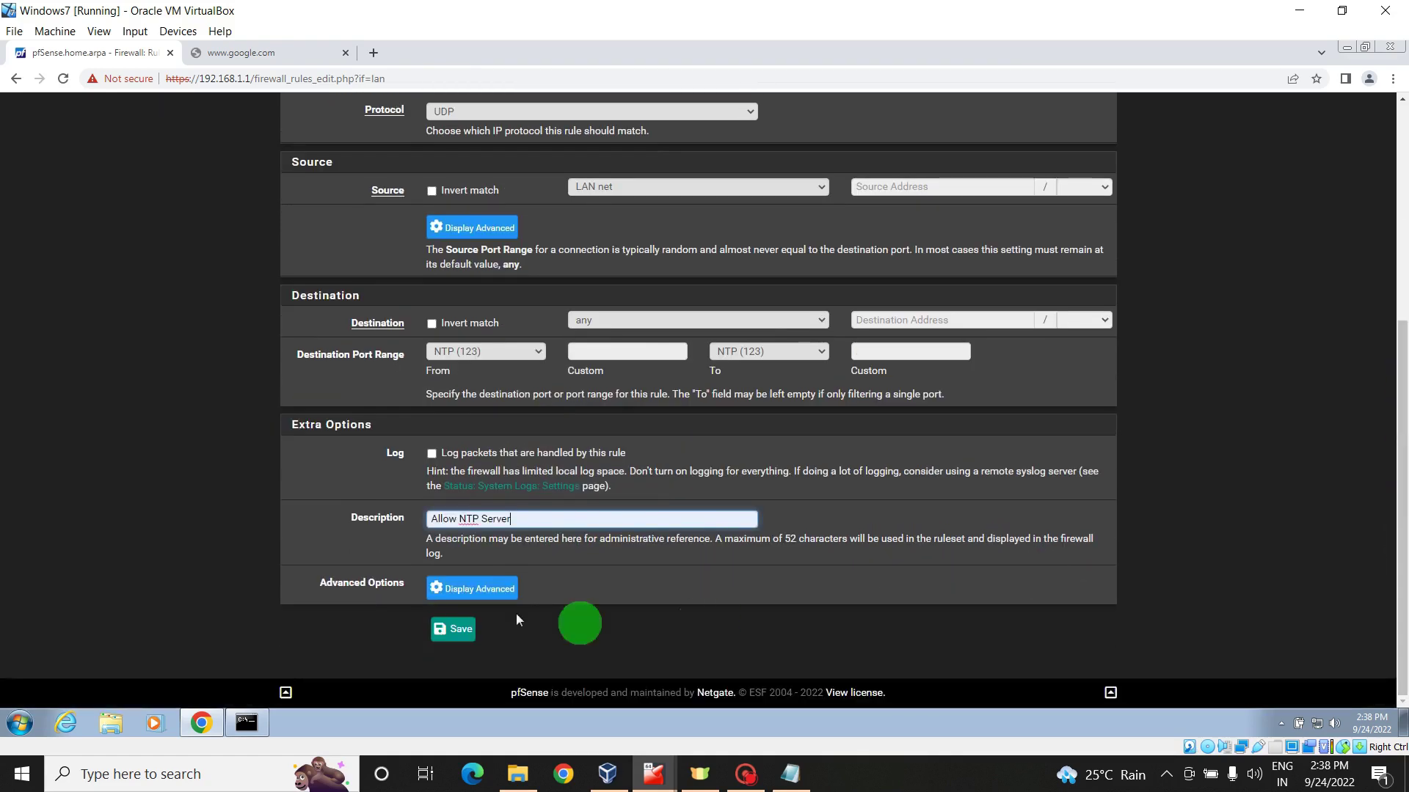
left_click(462, 630)
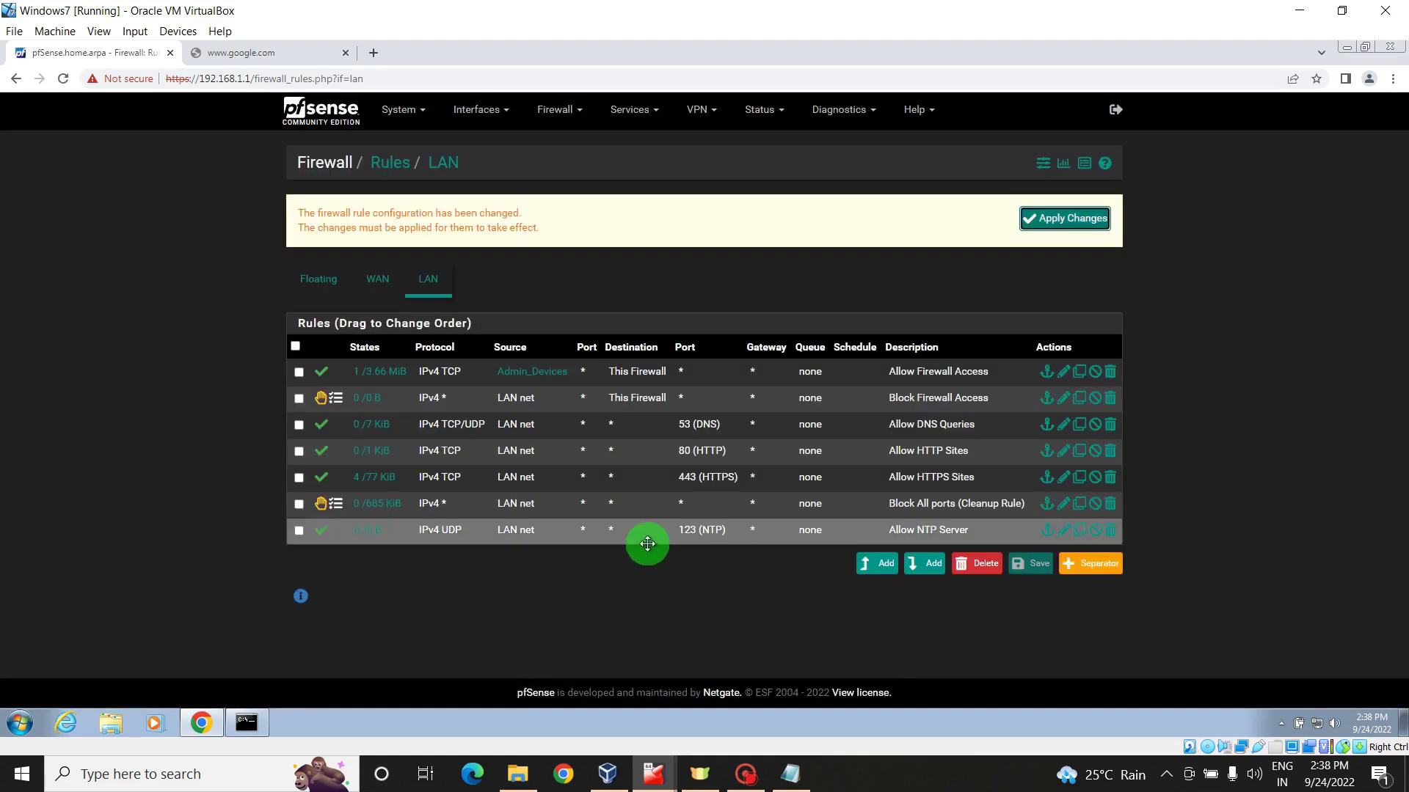
left_click_drag(647, 536, 640, 504)
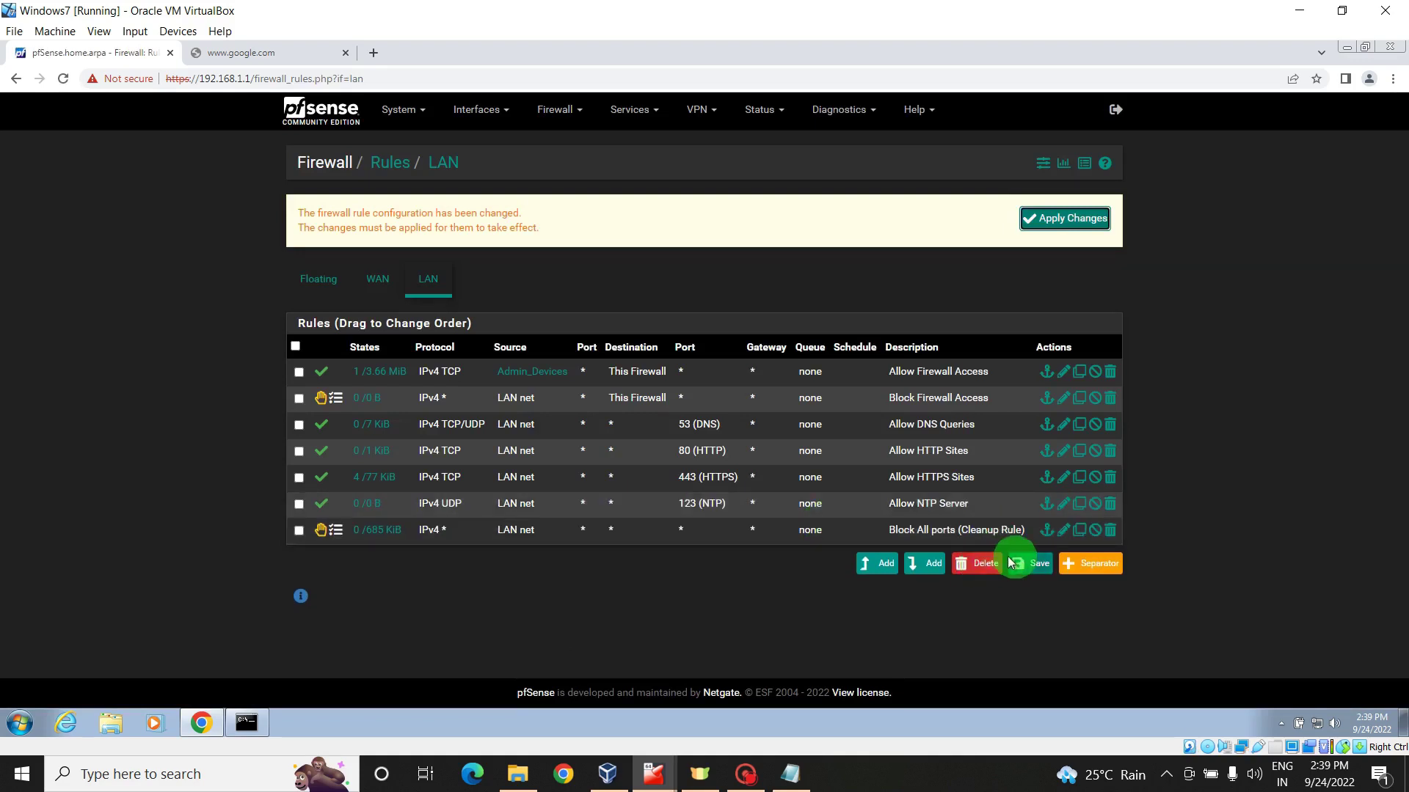
left_click(1031, 567)
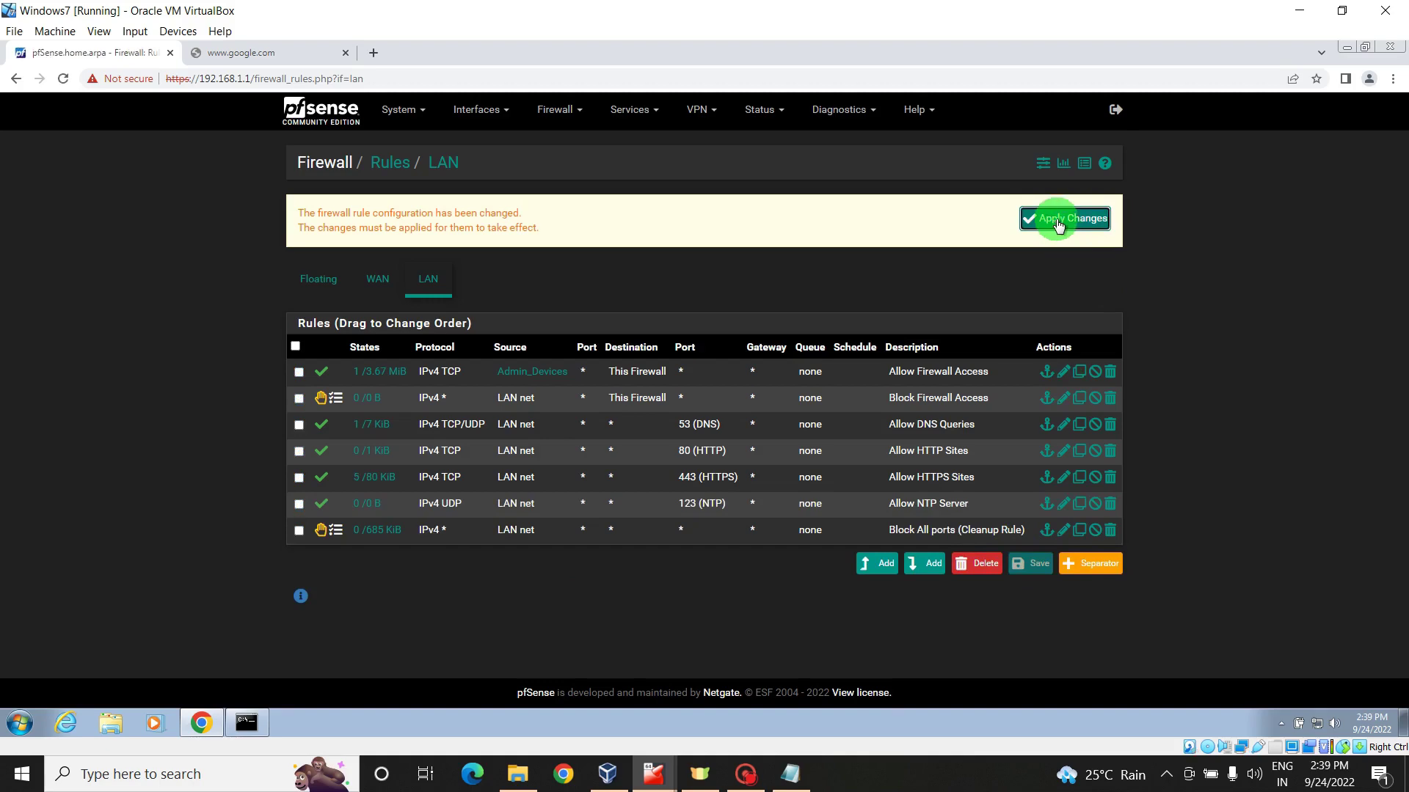
left_click(918, 371)
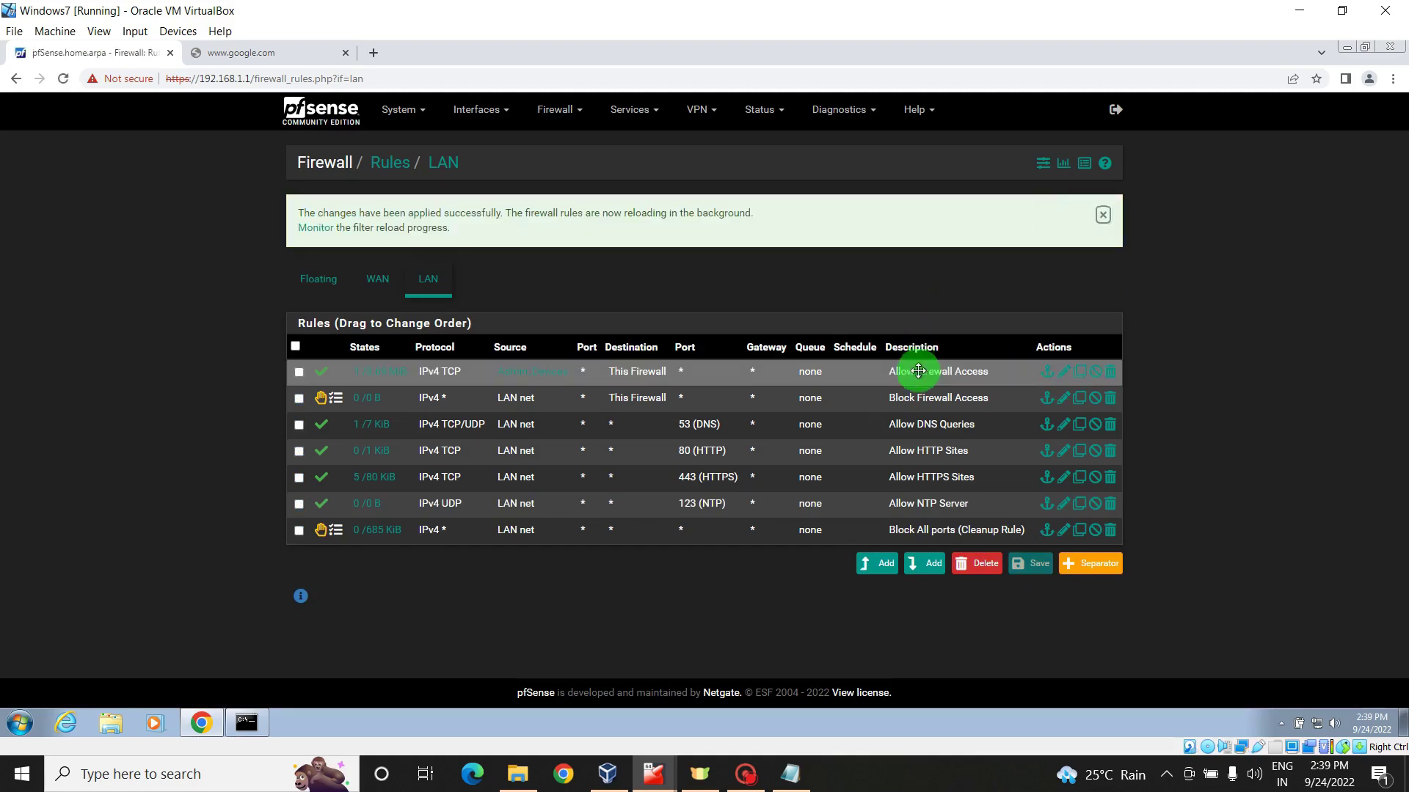
- Add a new rule at the bottom with protocol UDP and source LAN net
left_click(930, 570)
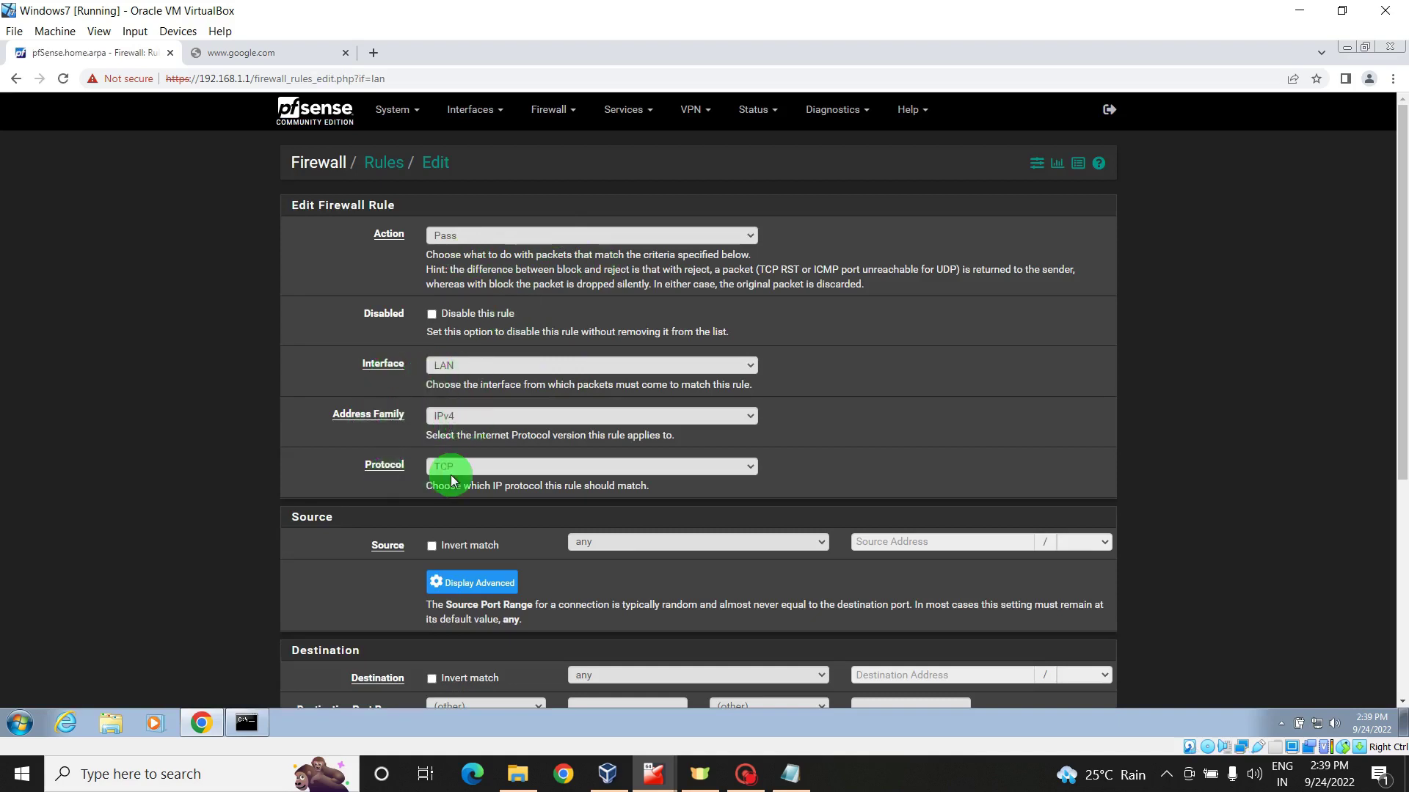
left_click(647, 462)
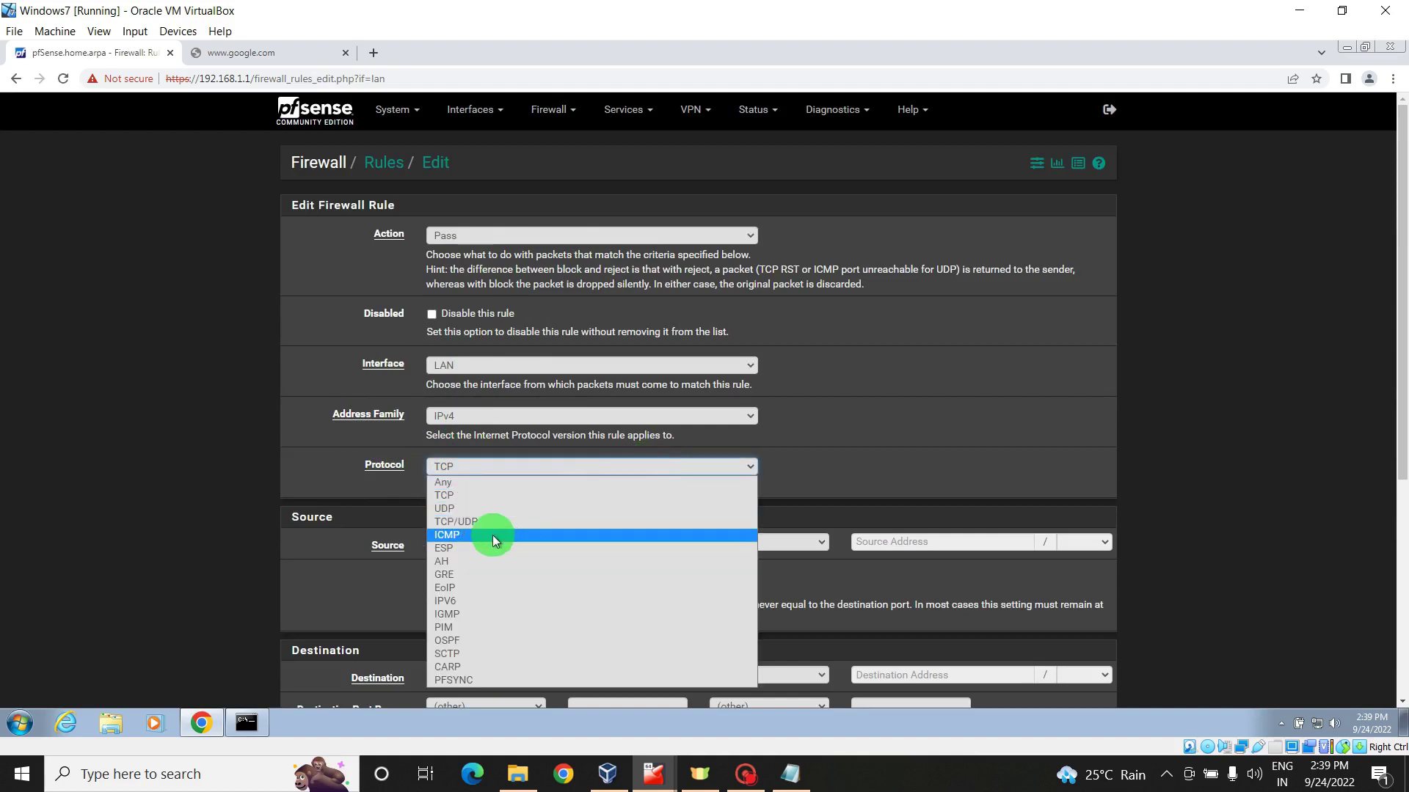
left_click(504, 510)
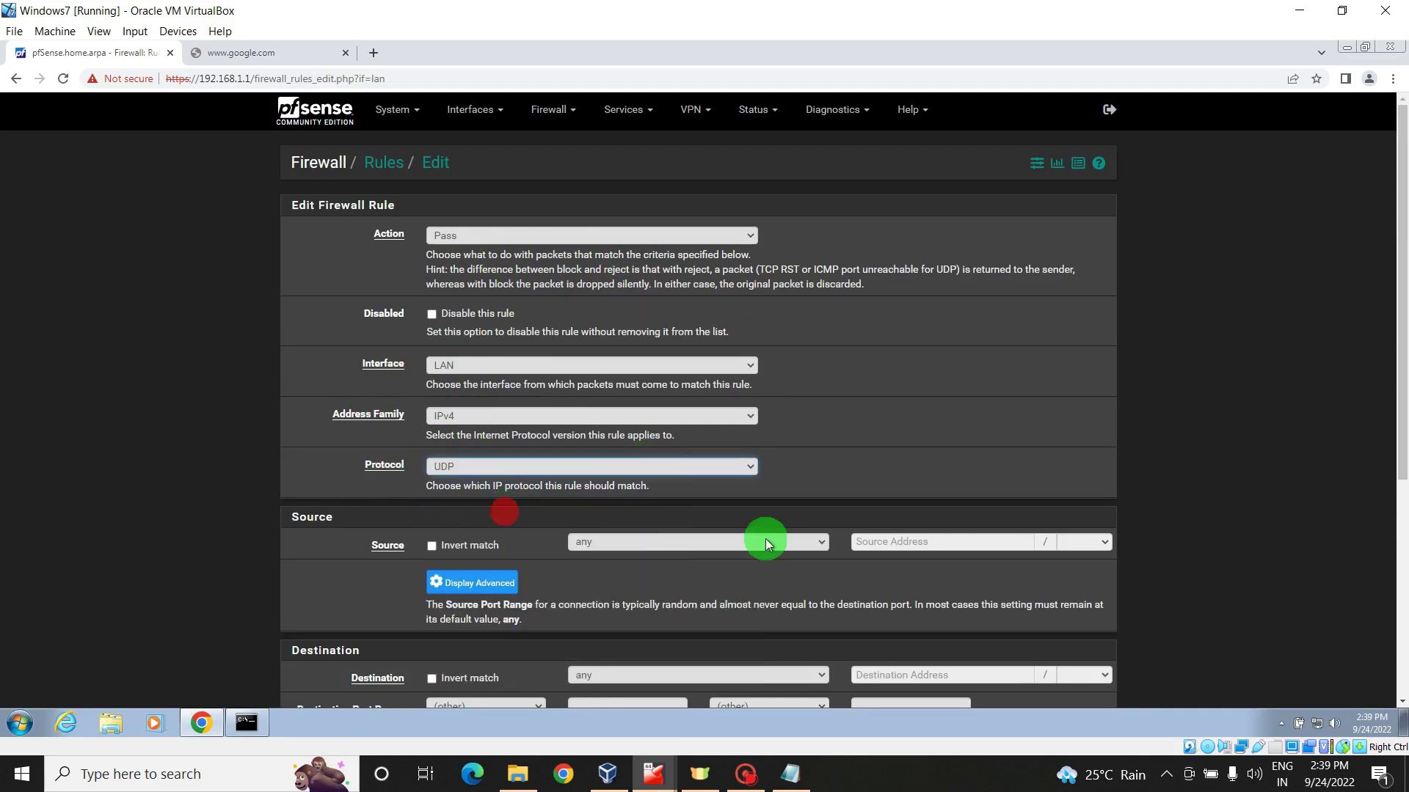
left_click(715, 546)
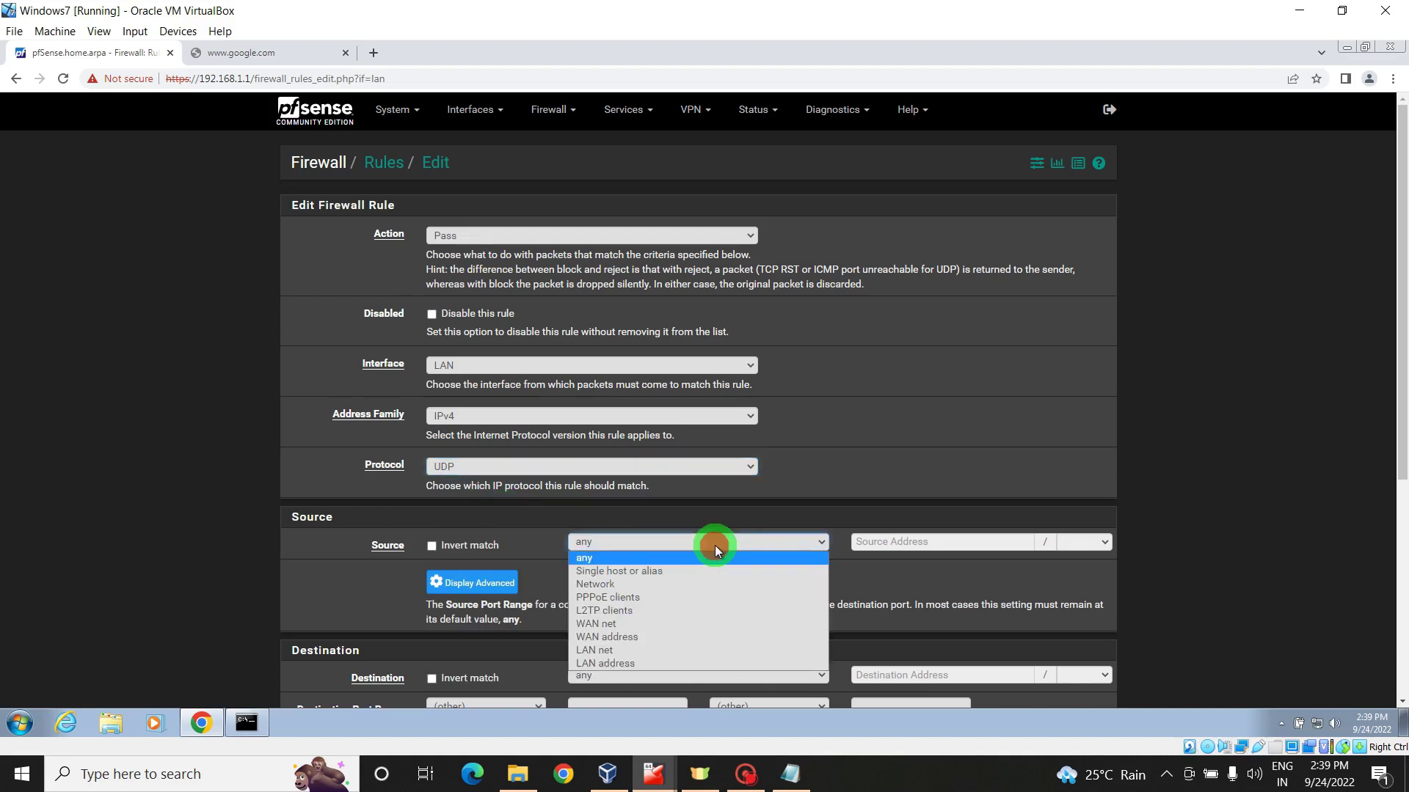
left_click(622, 651)
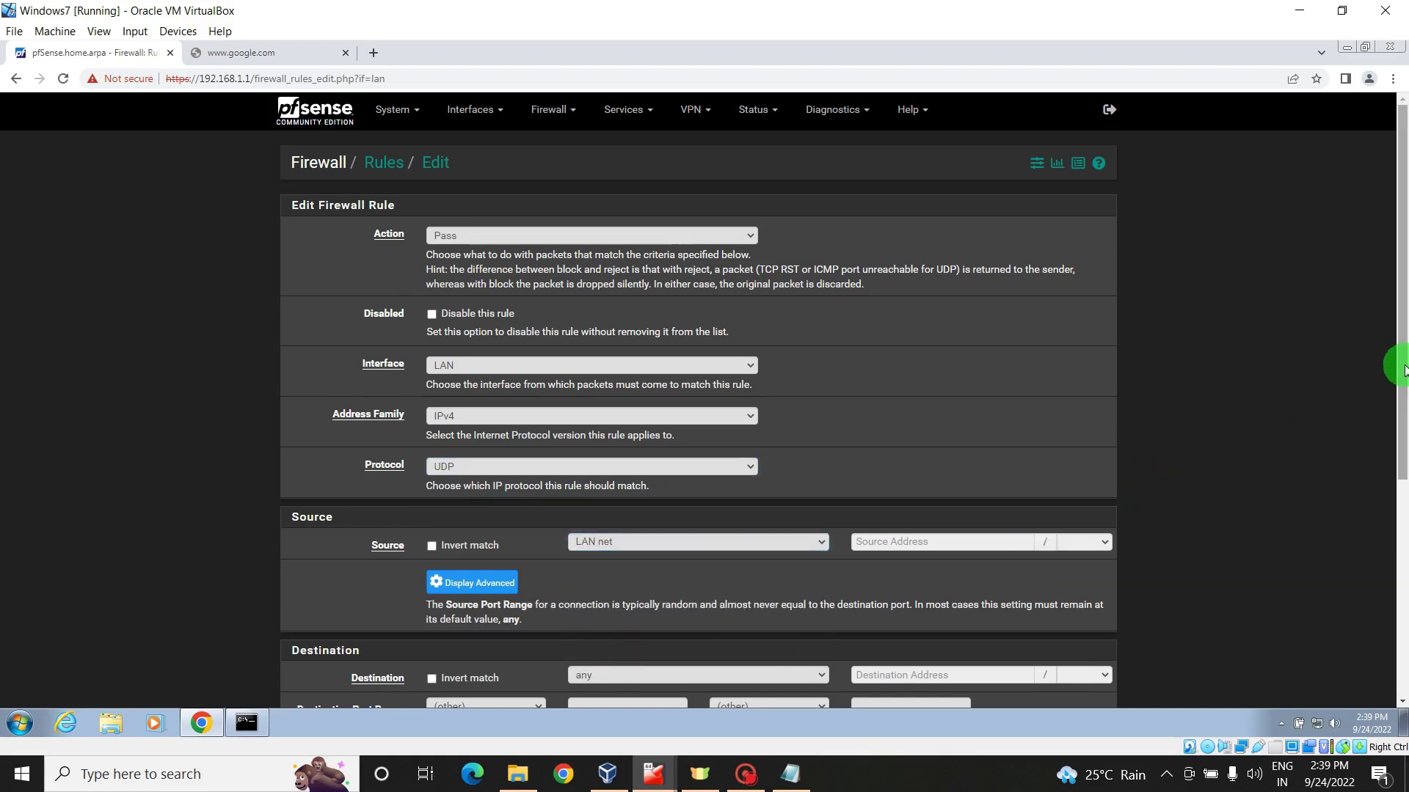
- Set destination port STUN (3478), describe it as Allow Audio Video Calling, and save
left_click_drag(1404, 369, 1402, 474)
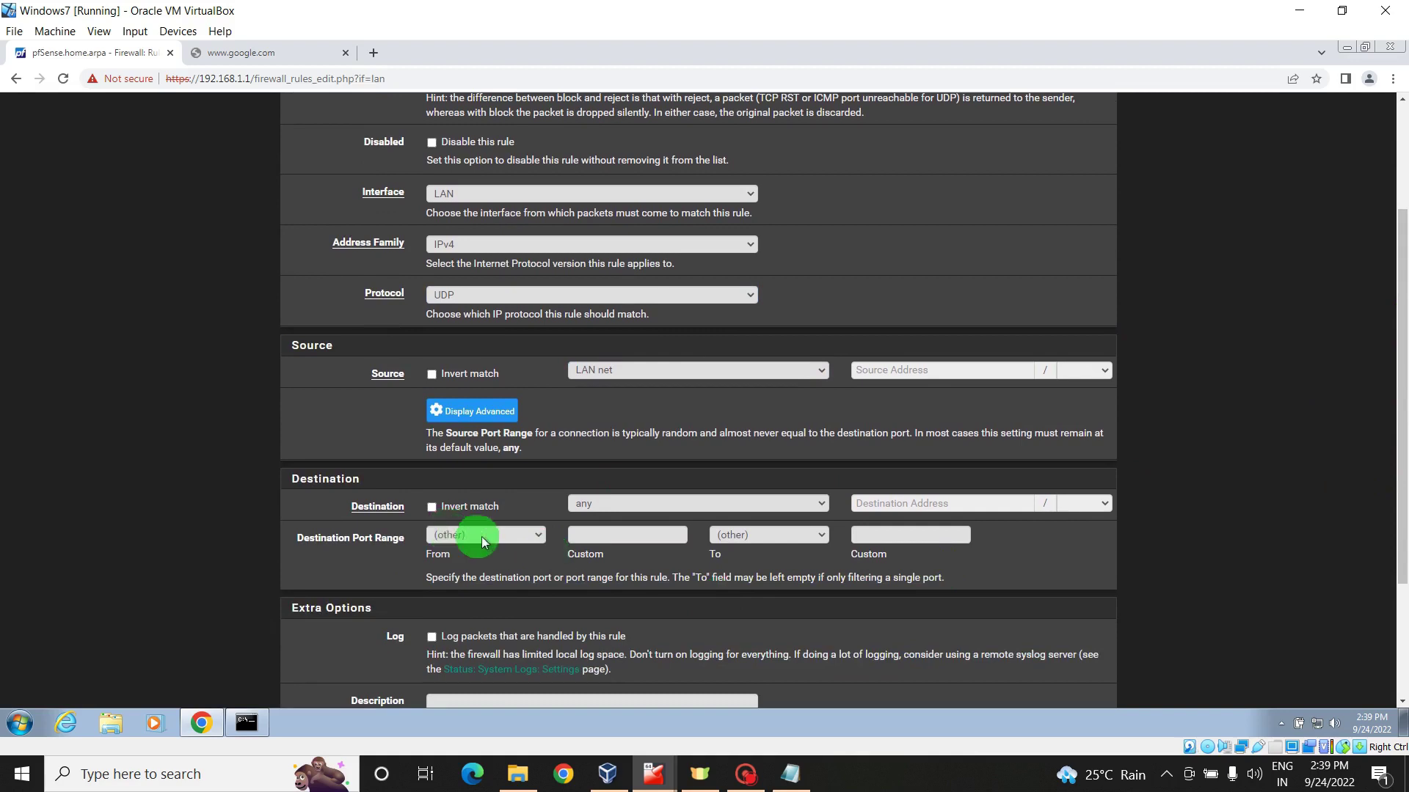
left_click(540, 536)
left_click_drag(540, 536, 580, 447)
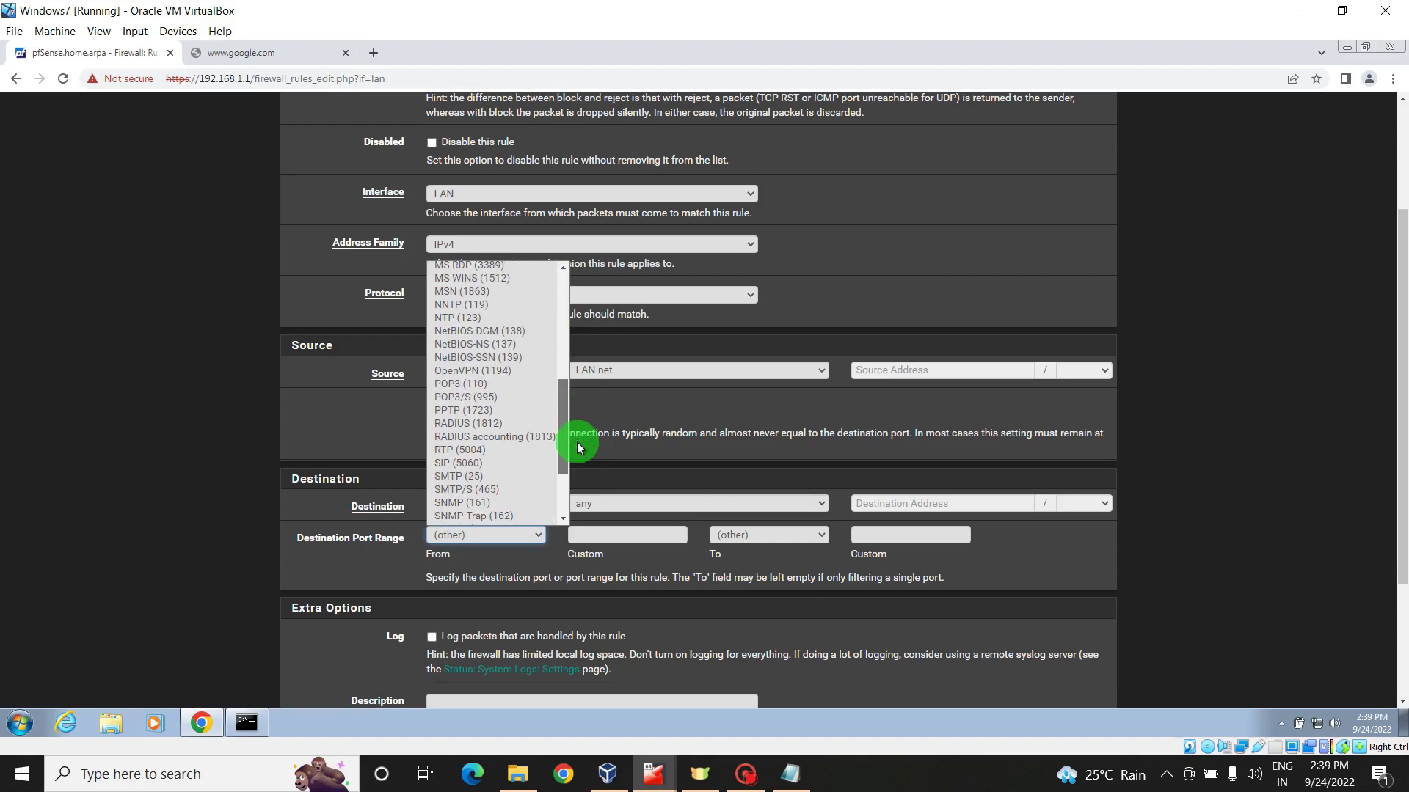
left_click_drag(580, 449, 581, 471)
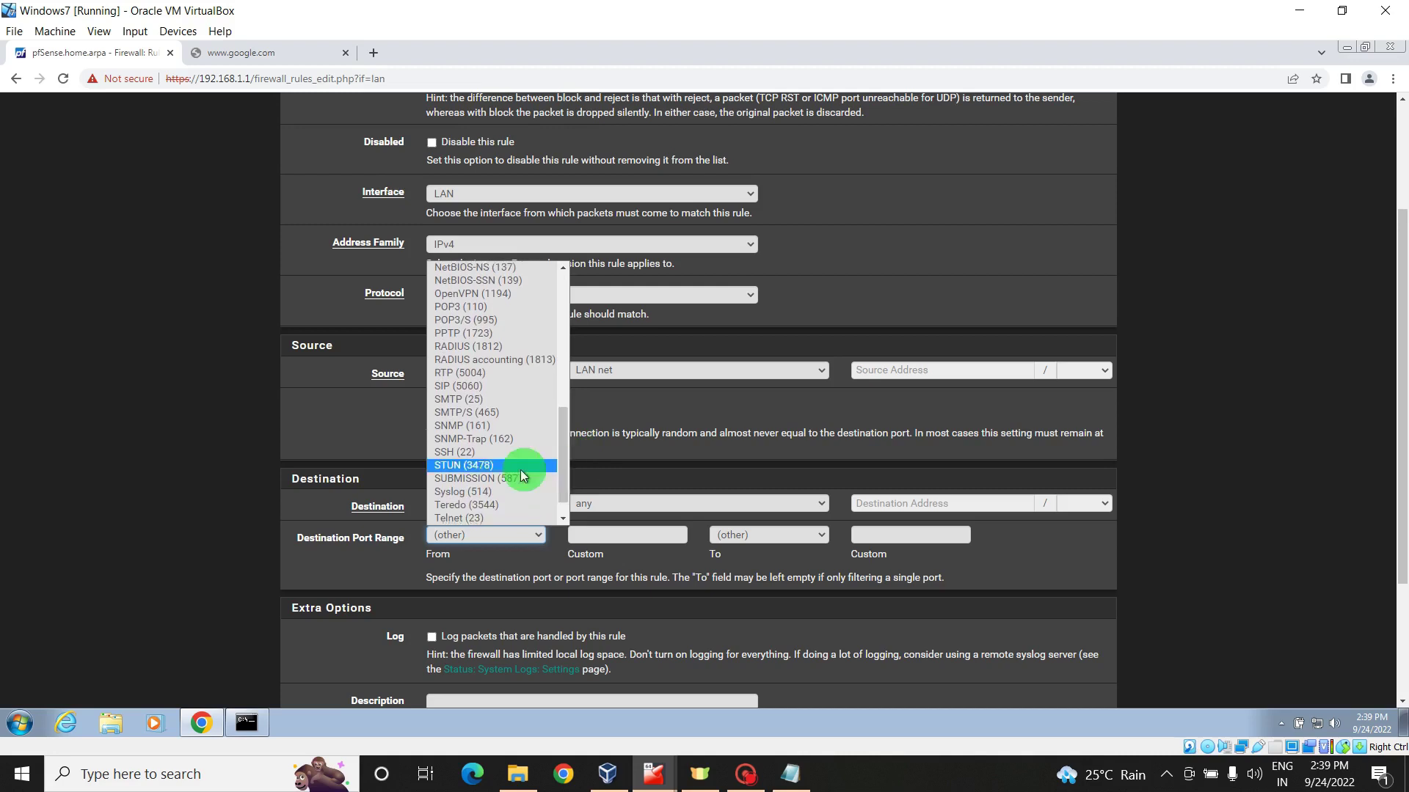
left_click(490, 468)
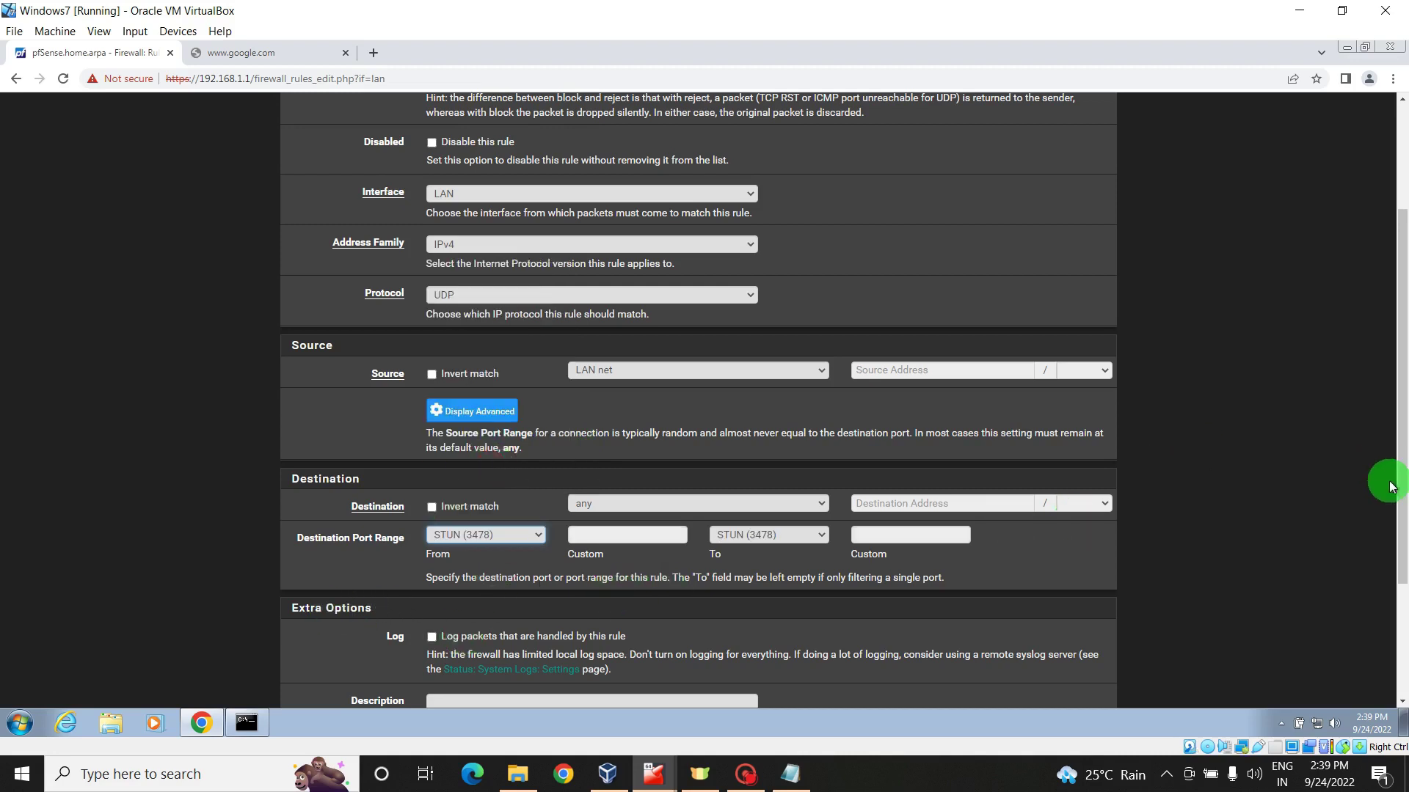
left_click_drag(1402, 482, 1403, 542)
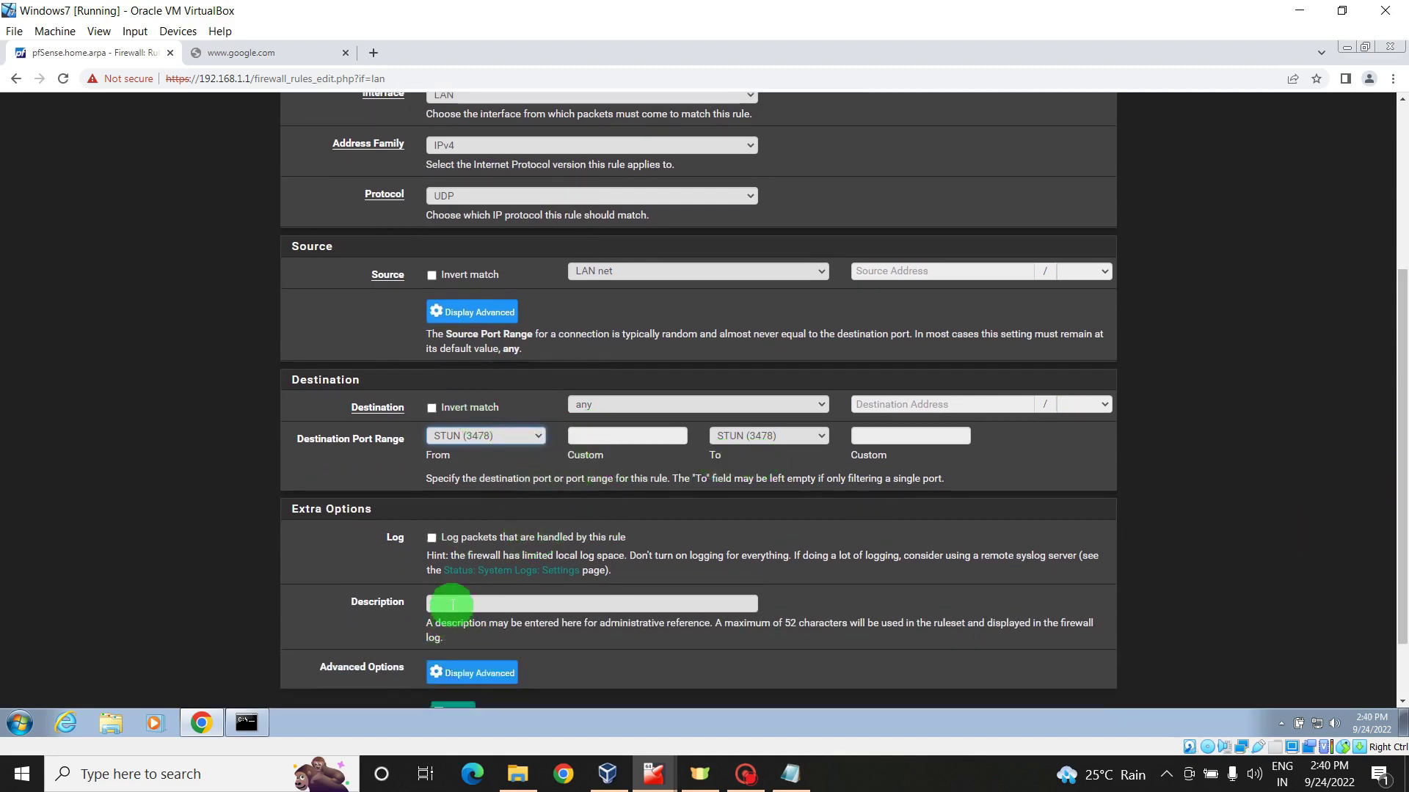
left_click(451, 605)
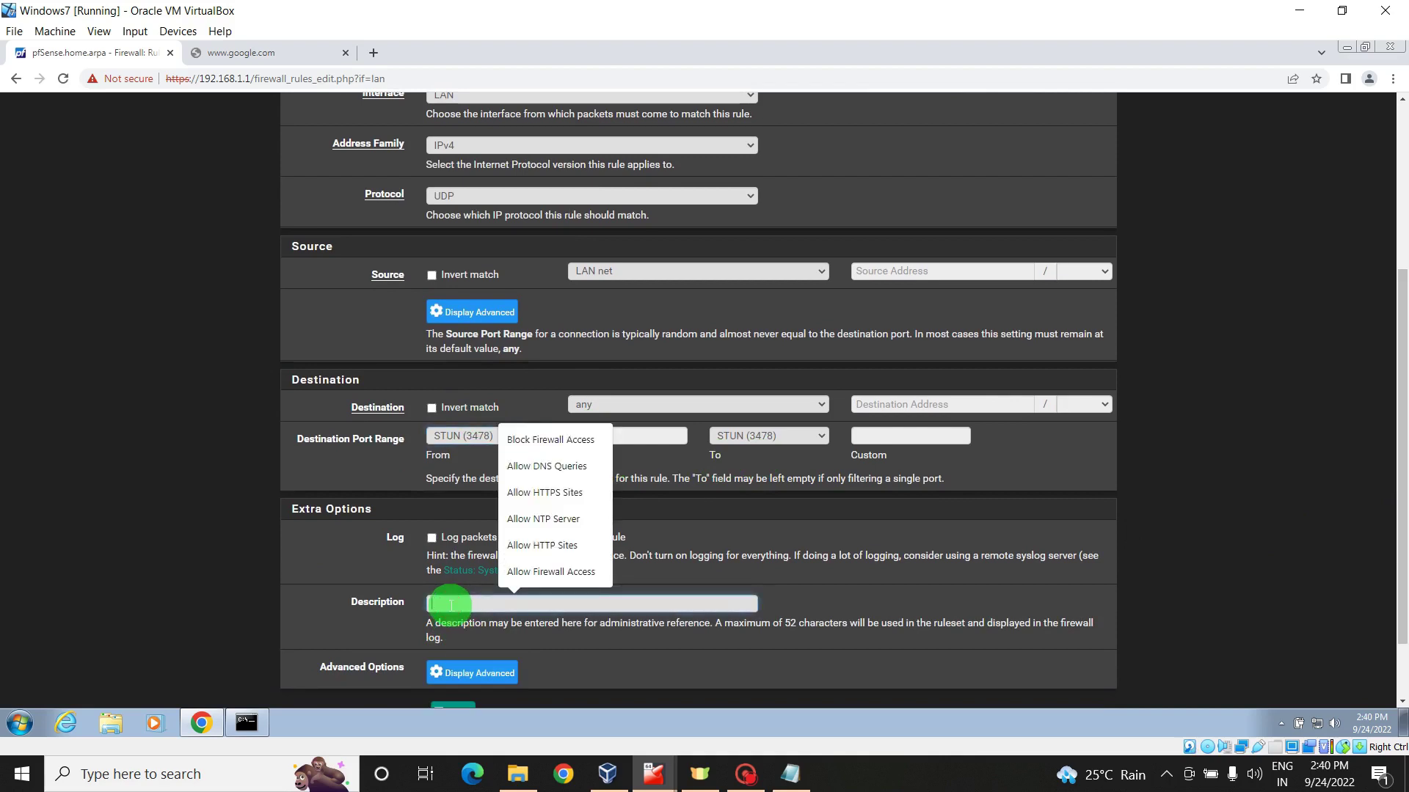
type("Allow")
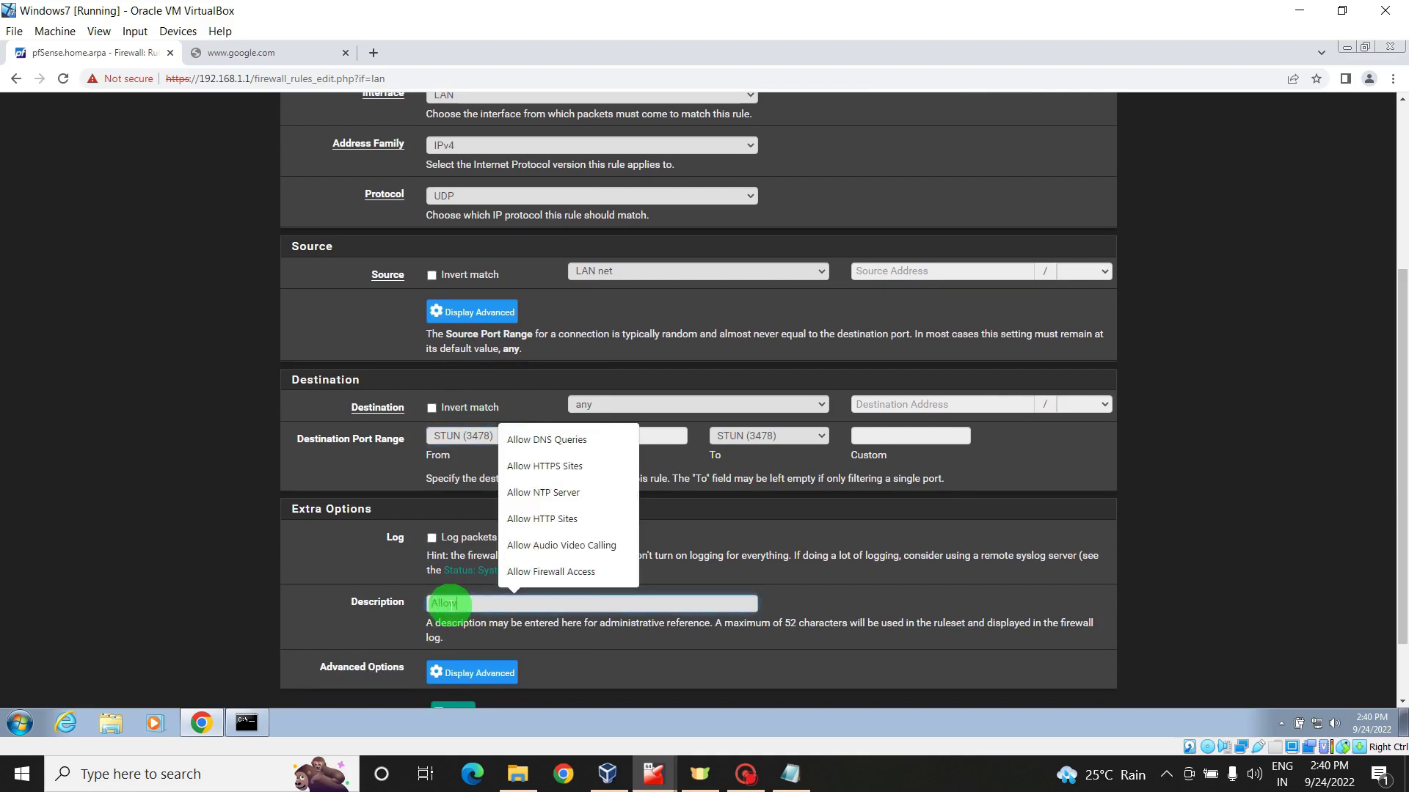
type(" a")
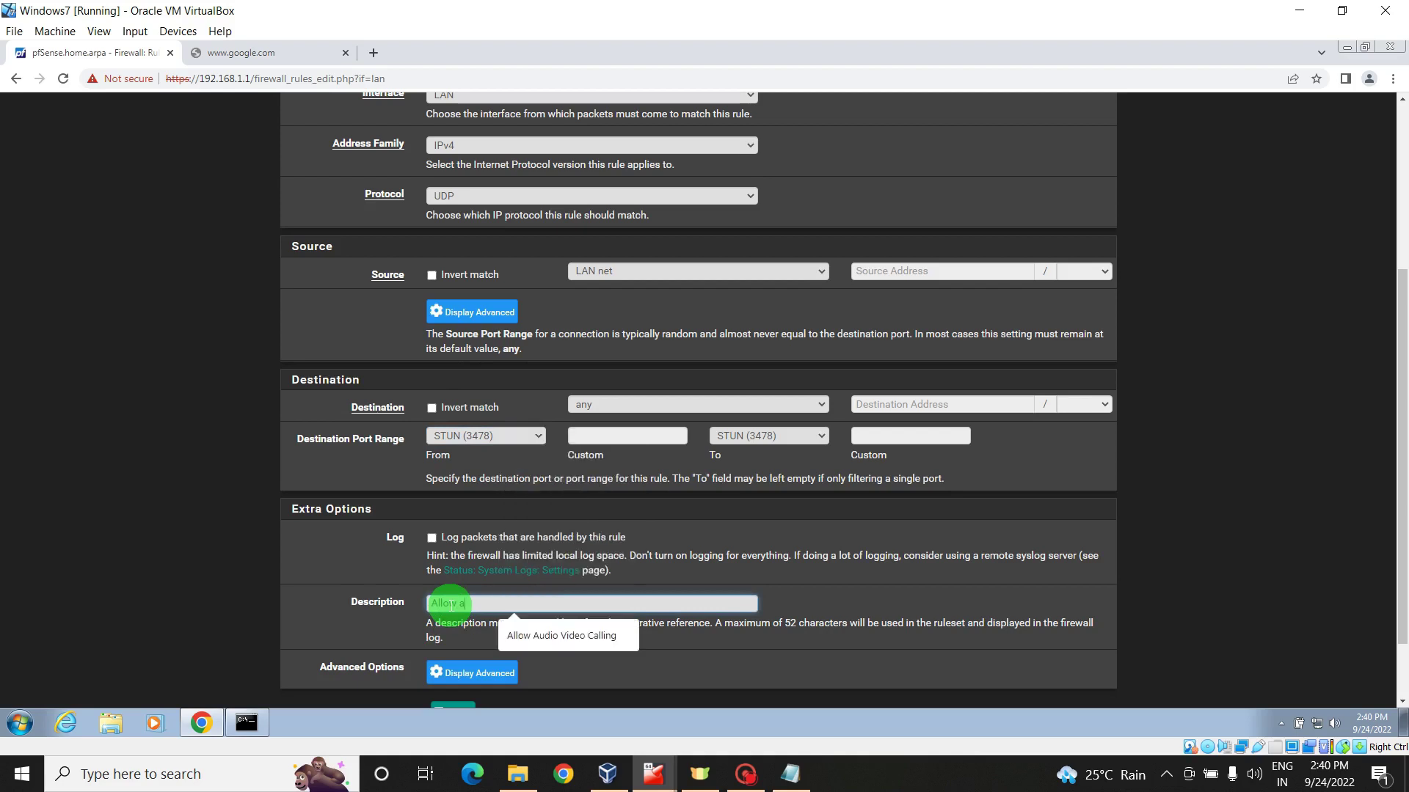
left_click(536, 637)
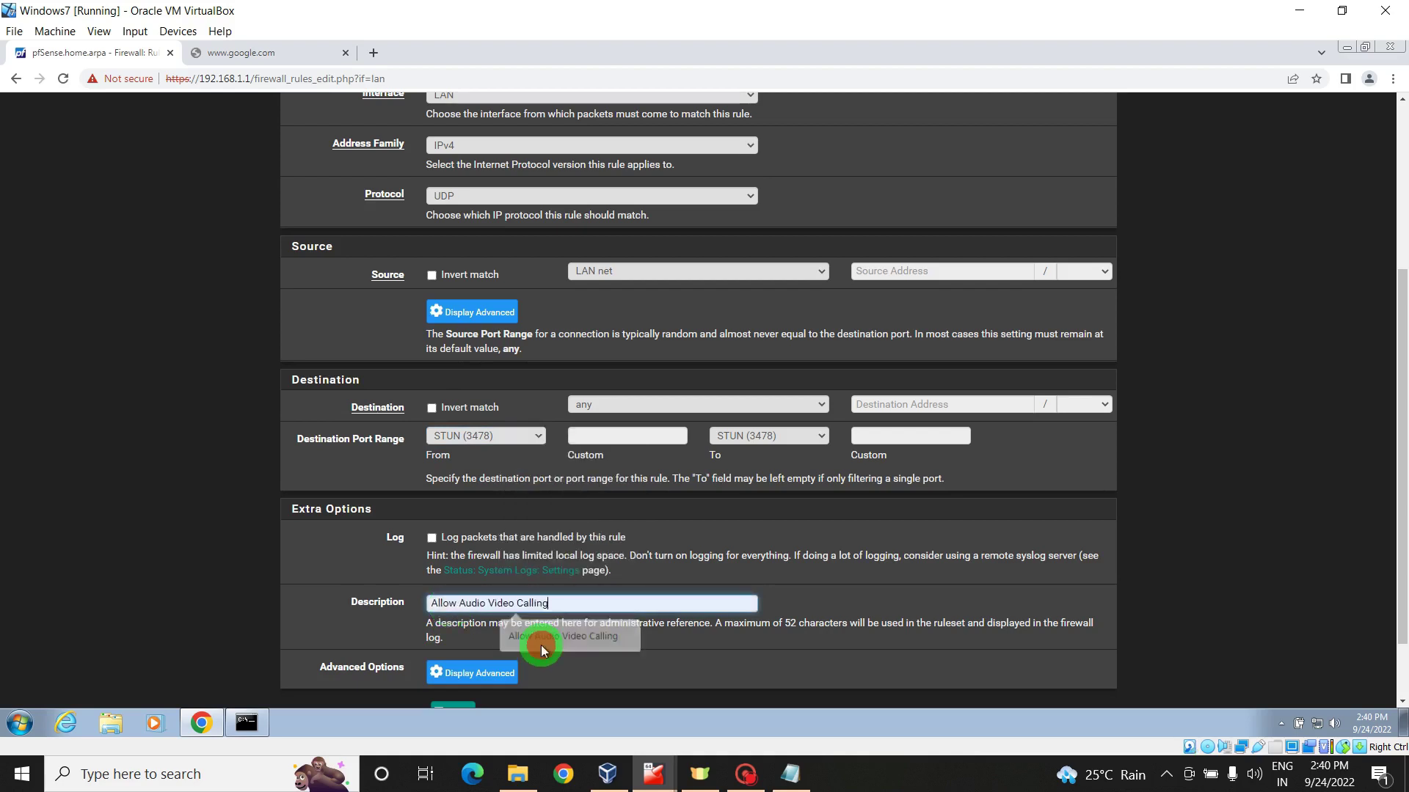
scroll(1386, 470, "down", 2)
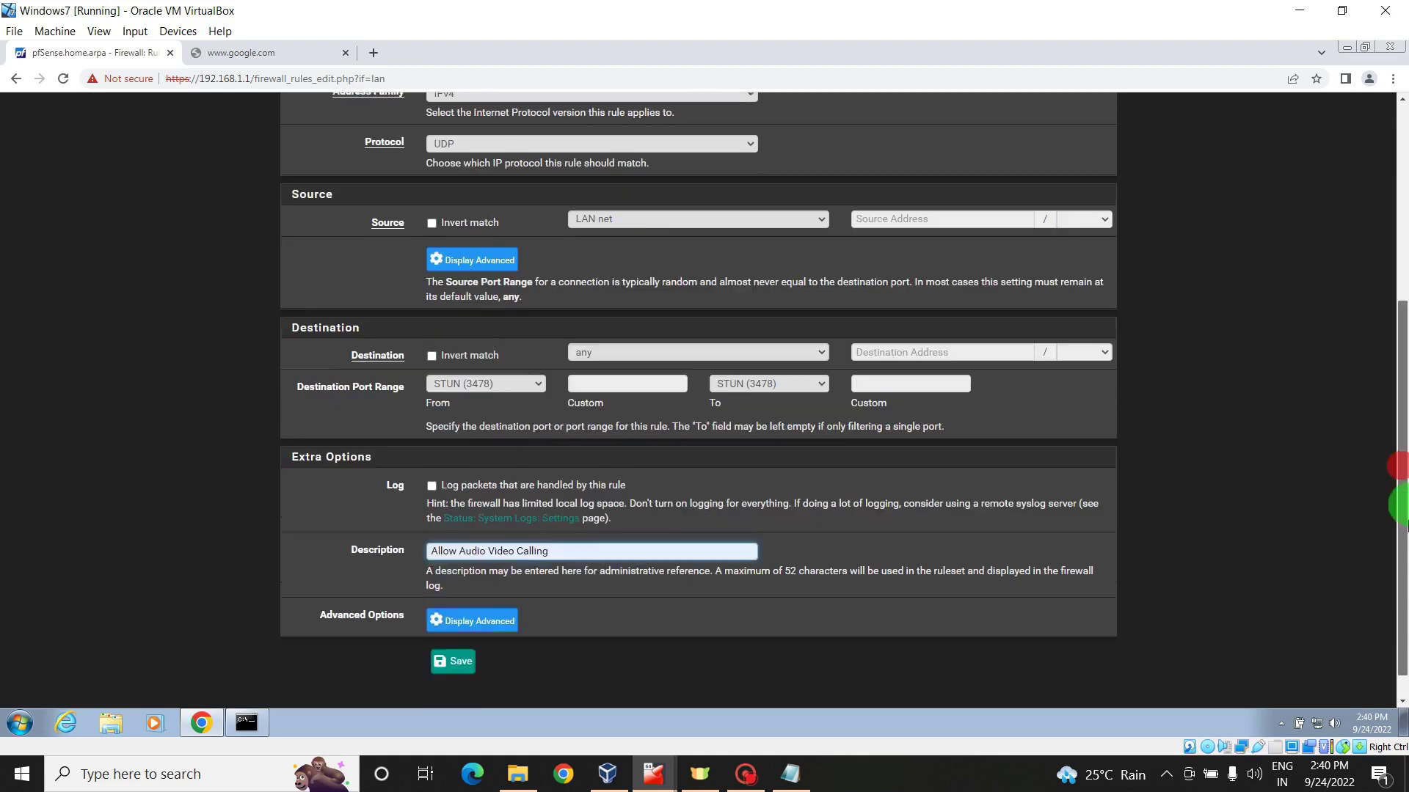
left_click(465, 627)
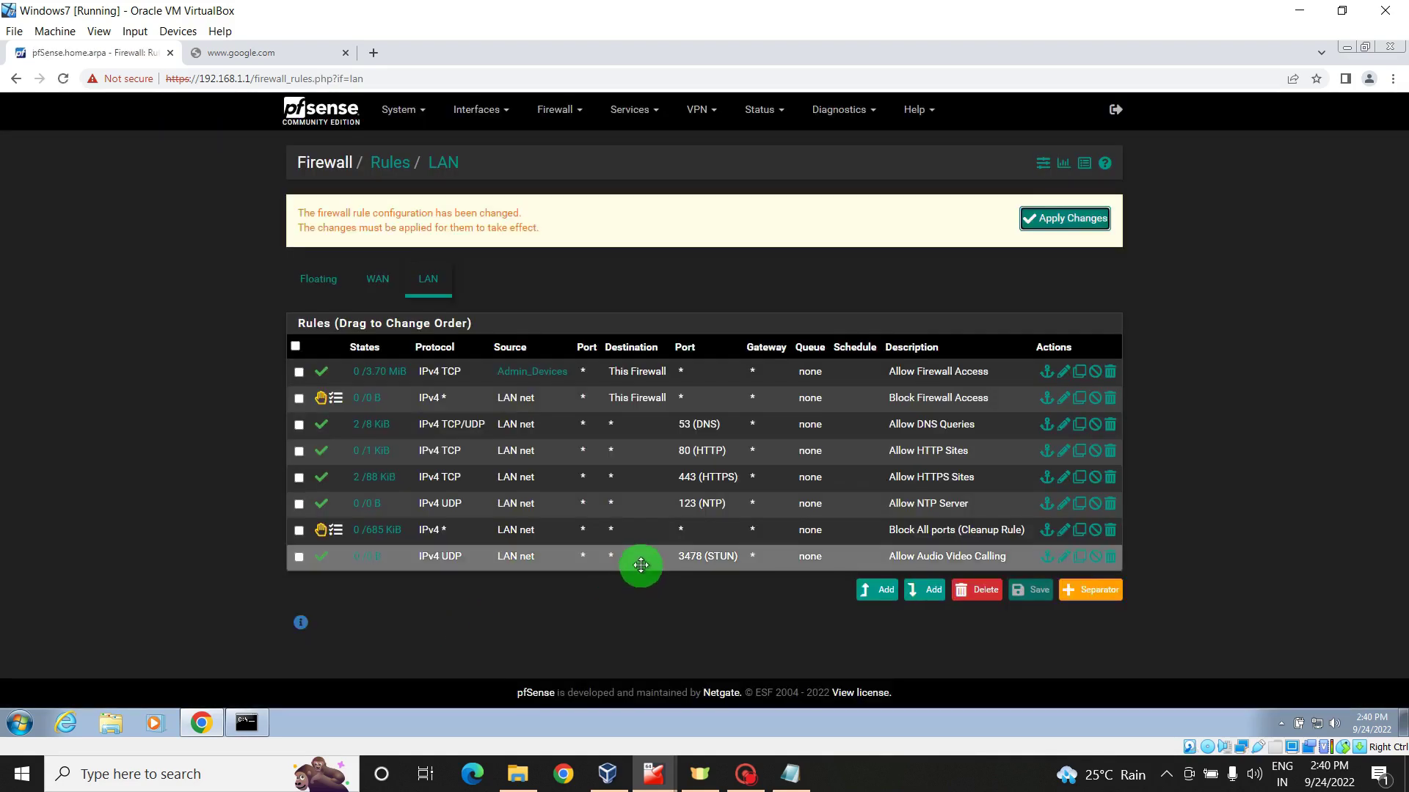
- Move Allow Audio Video Calling above the Block All ports cleanup rule, save the order and apply changes
mouse_move(641, 564)
left_mouse_down()
mouse_move(661, 534)
mouse_move(644, 522)
mouse_move(653, 556)
left_mouse_up()
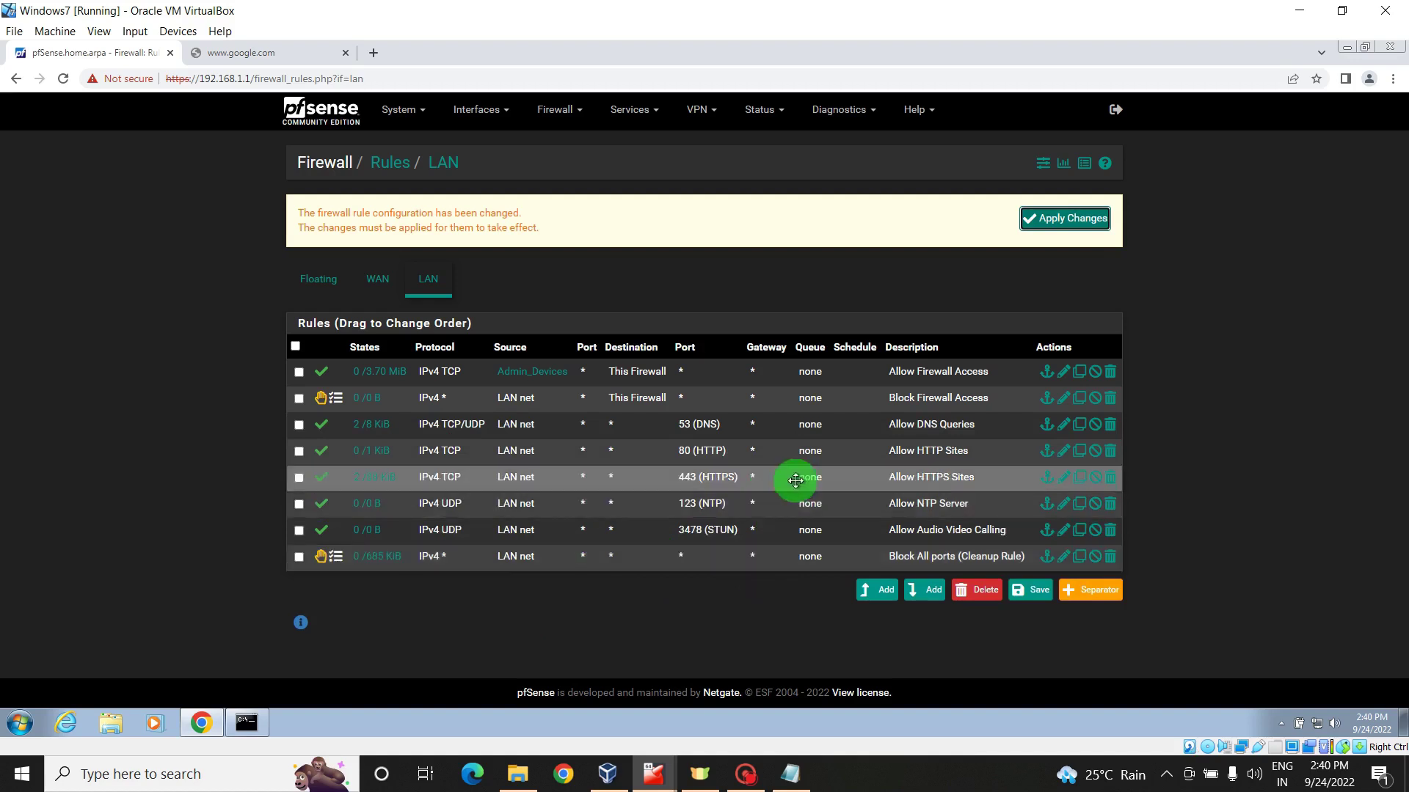
left_click(1050, 221)
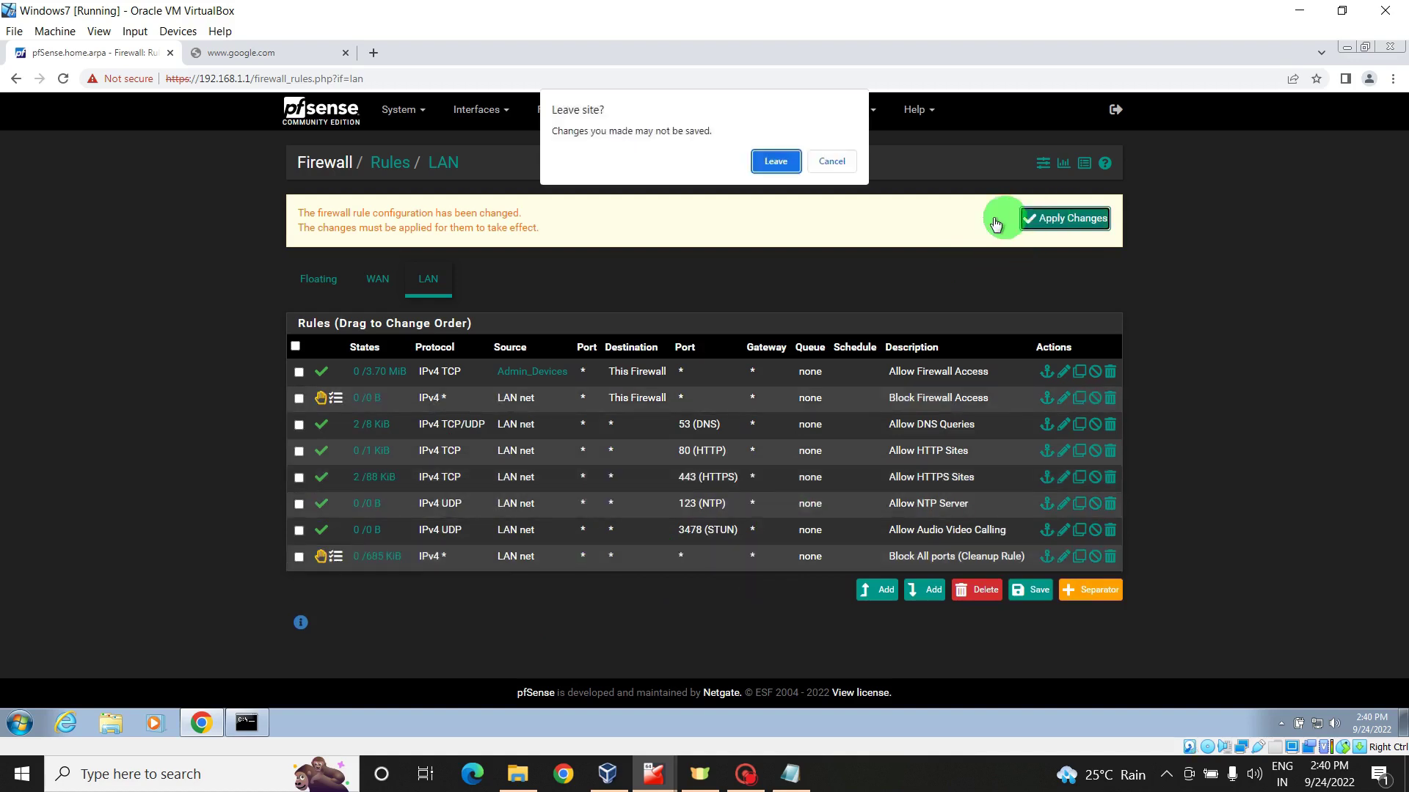
left_click(834, 162)
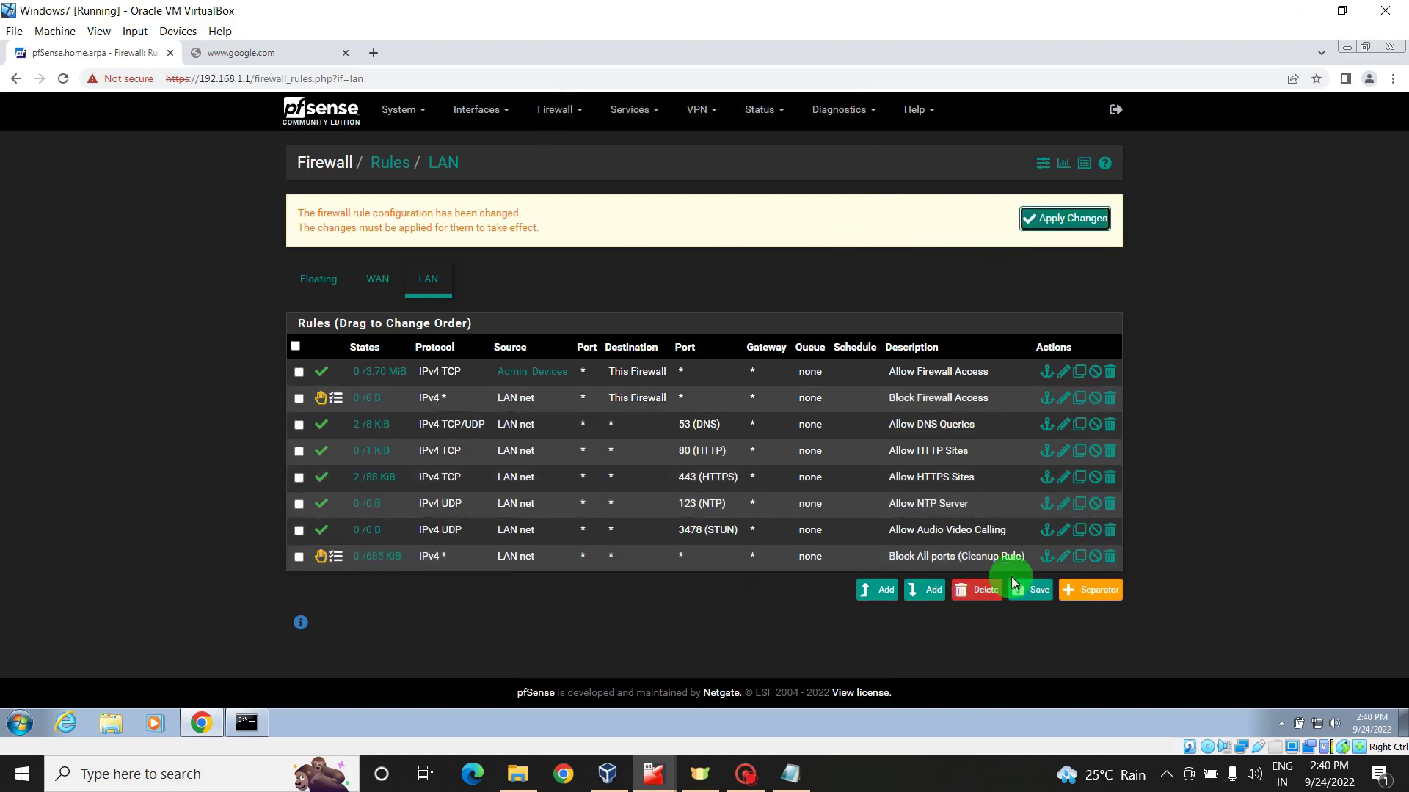
left_click(1031, 591)
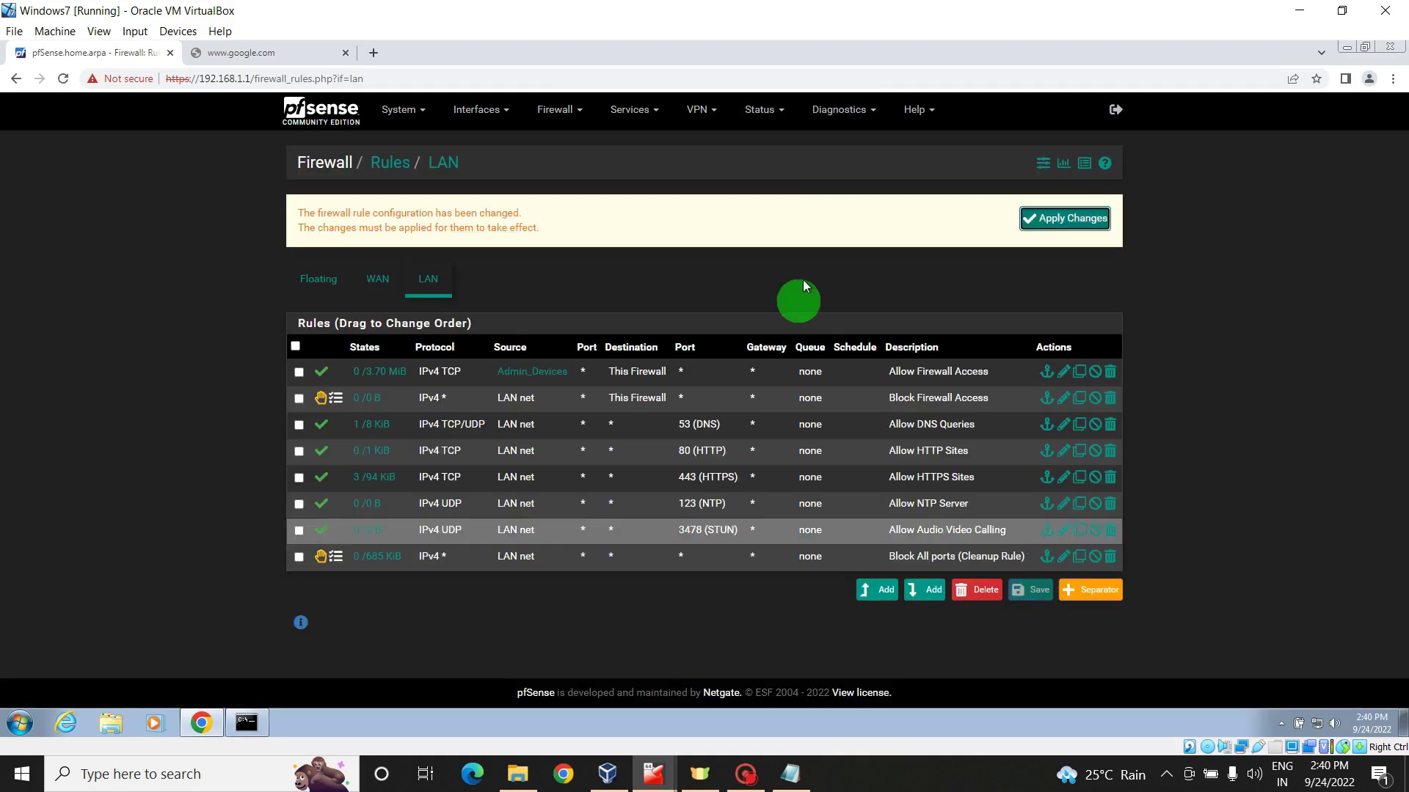
left_click(1049, 216)
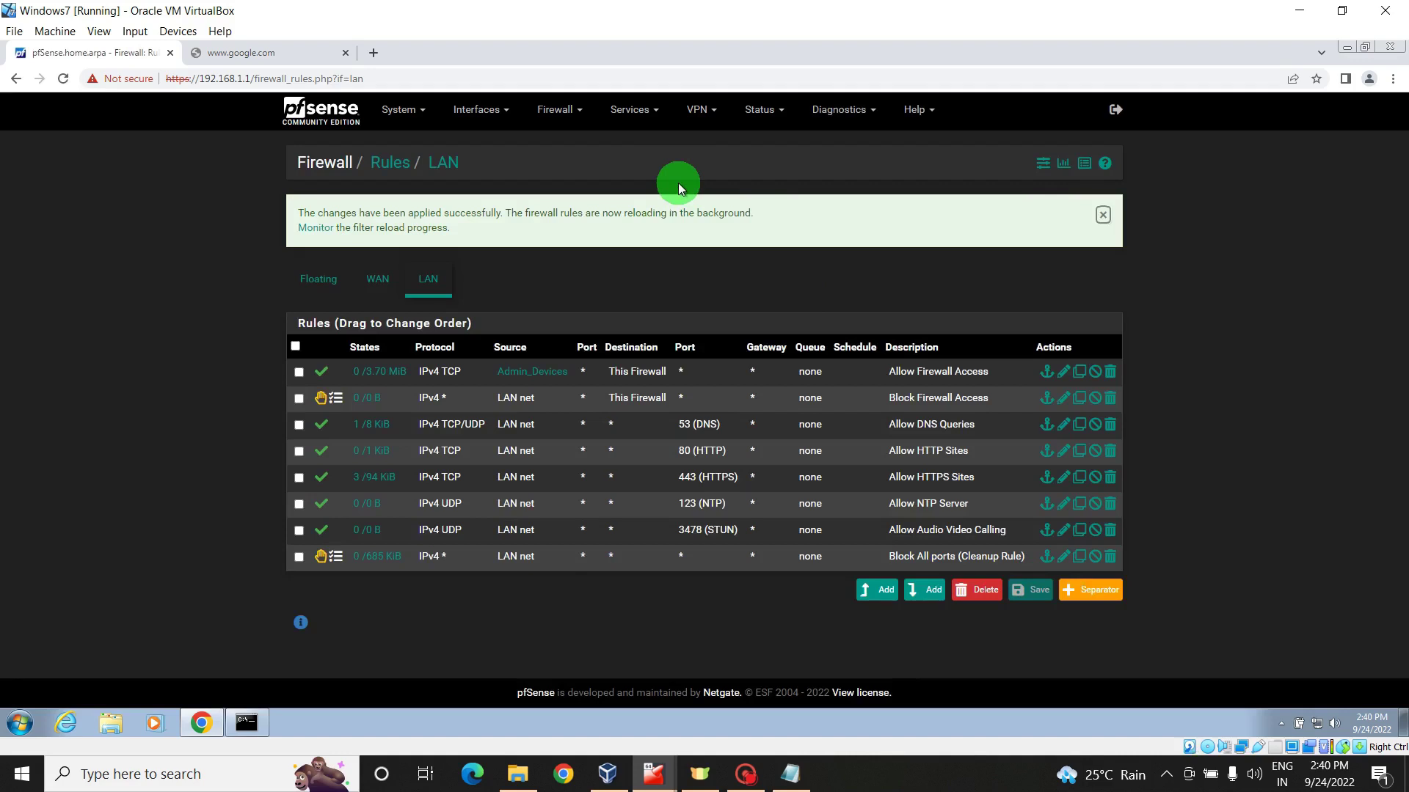
- Open Services > DHCP Server for LAN and scroll down to its DNS servers section
left_click(625, 112)
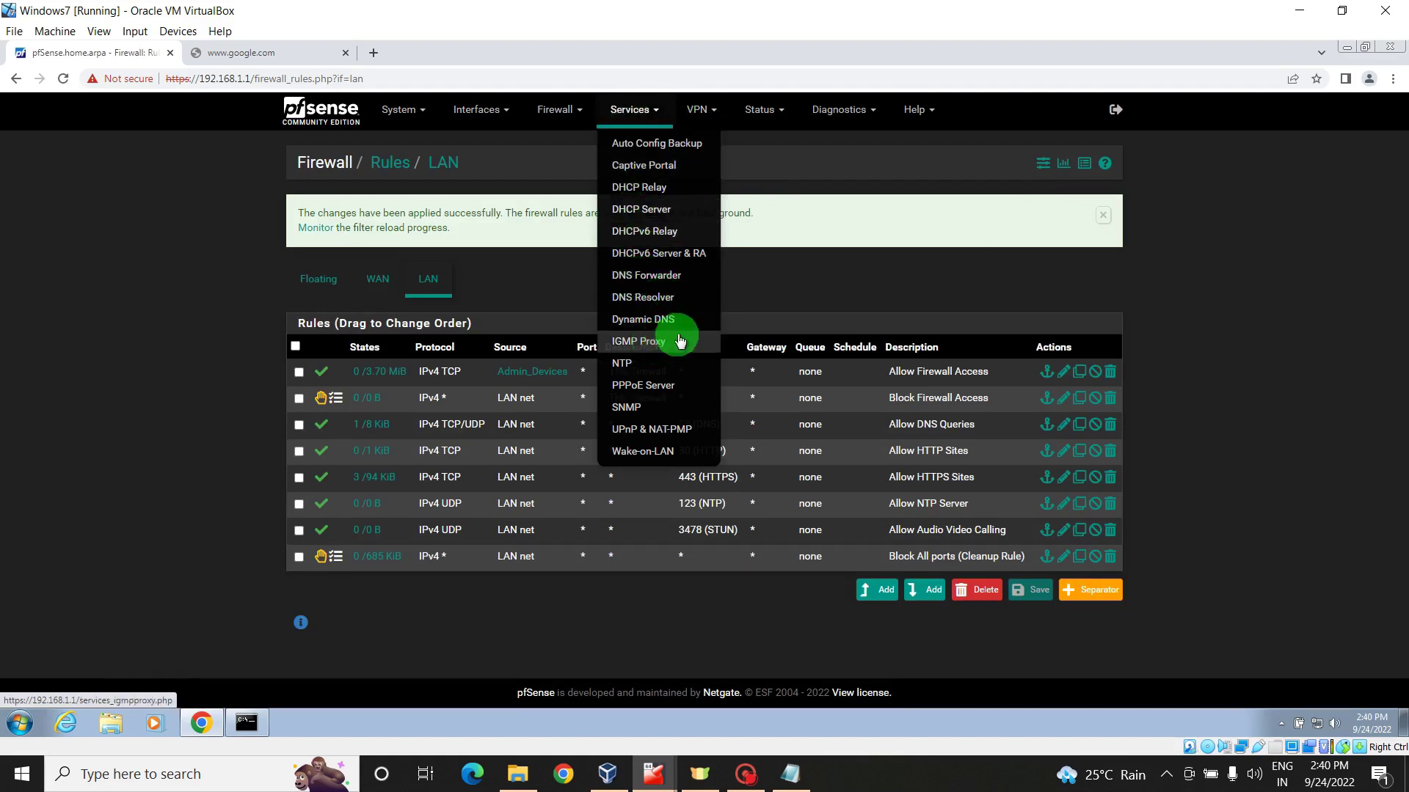
left_click(653, 209)
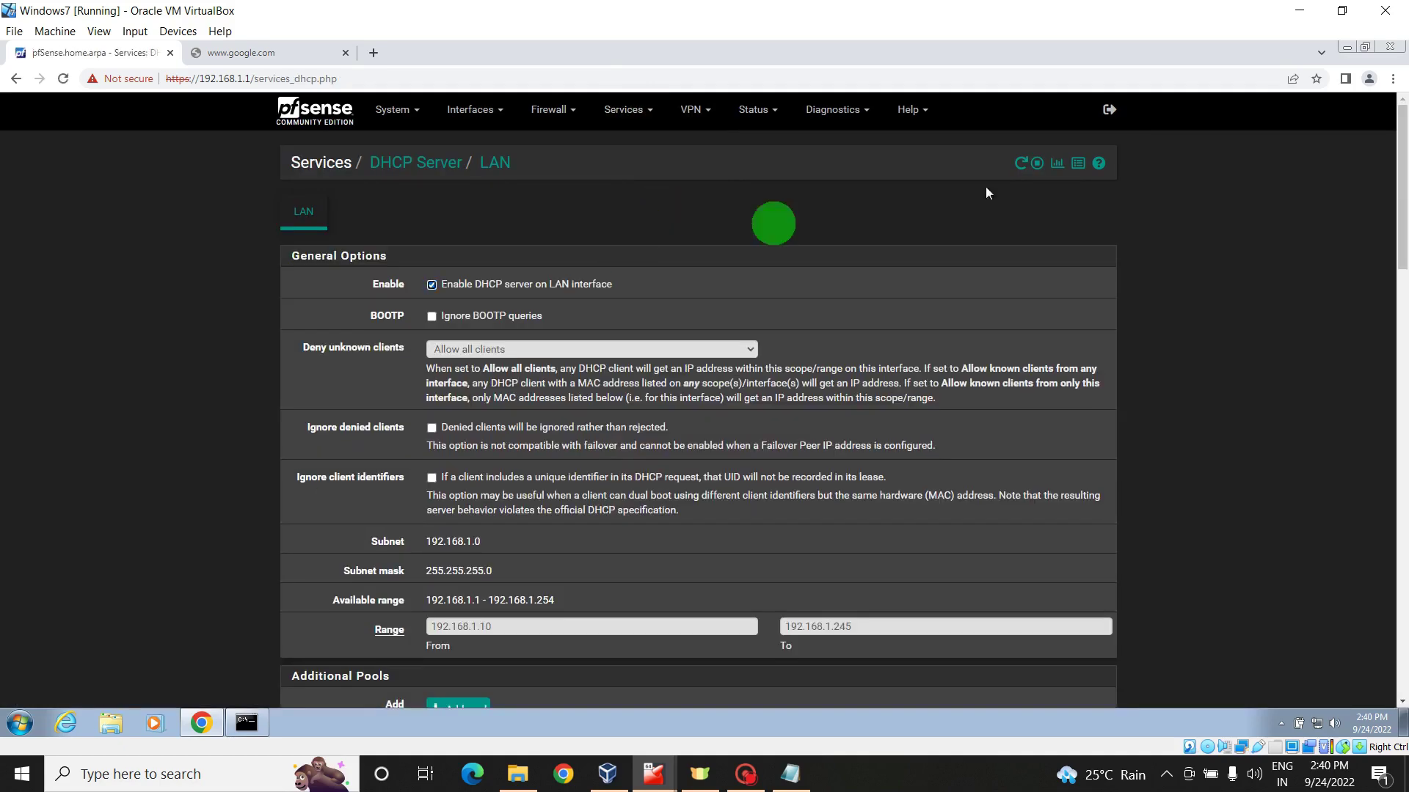
left_click_drag(1398, 214, 1401, 349)
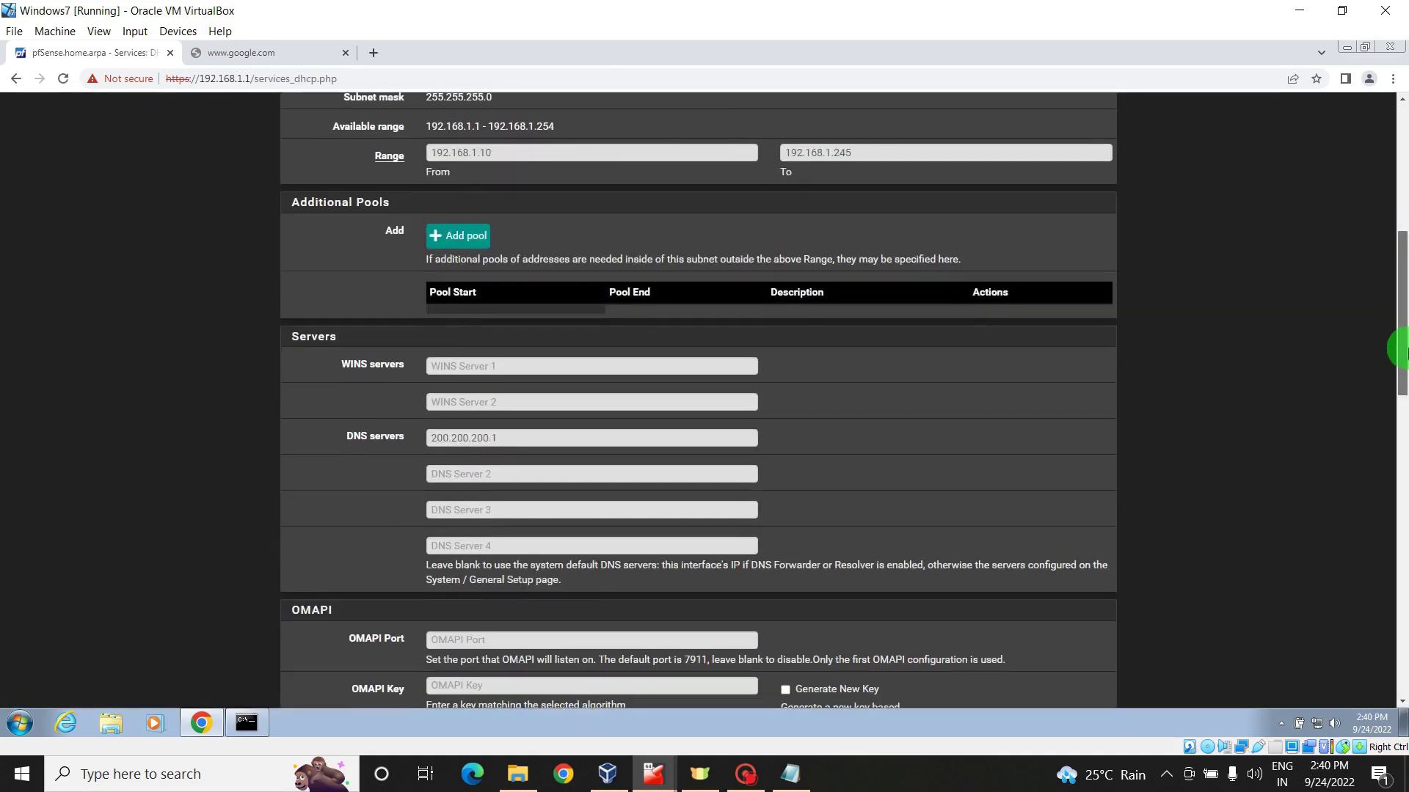
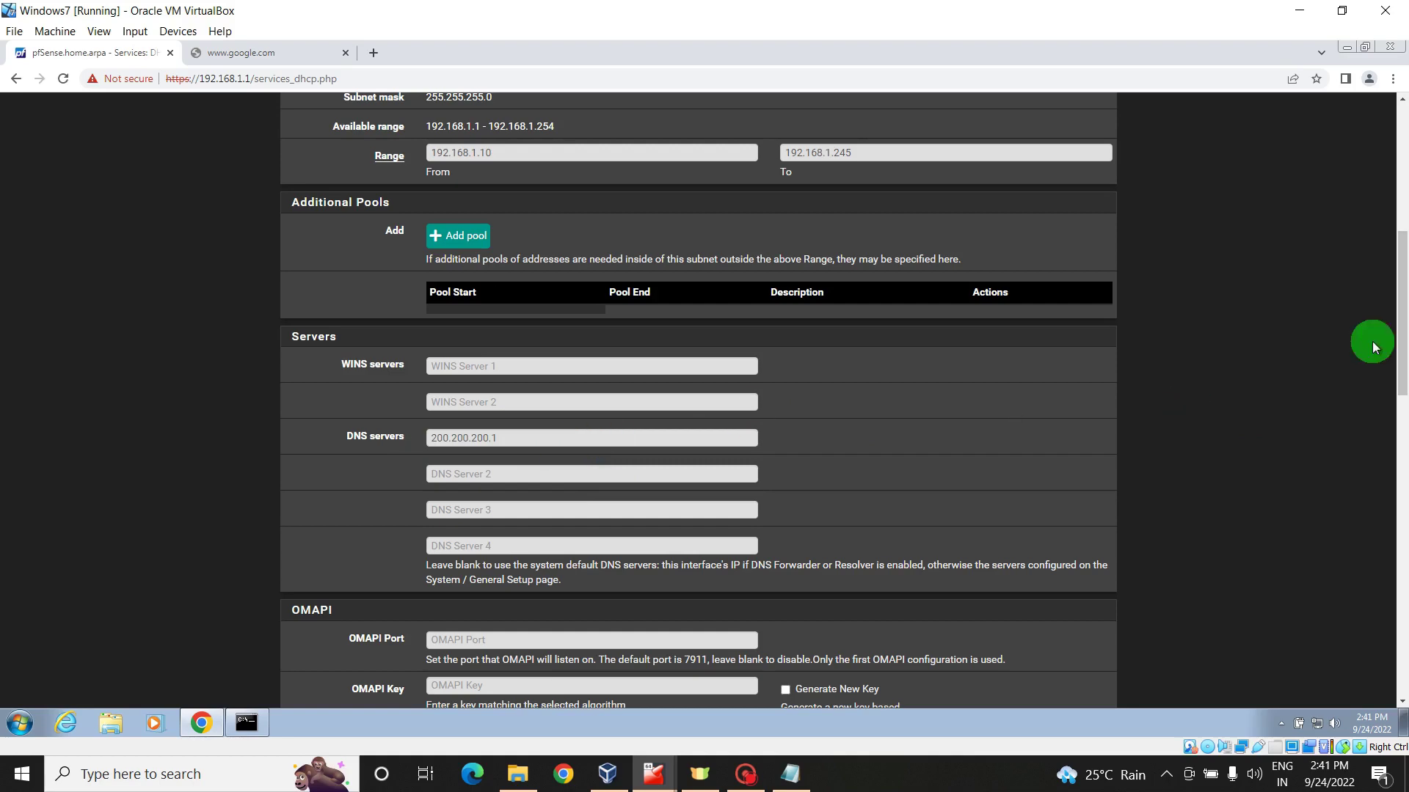
- Save the LAN DHCP settings with DNS server 200.200.200.1 and range 192.168.1.10–192.168.1.245
left_click_drag(1402, 322, 1403, 634)
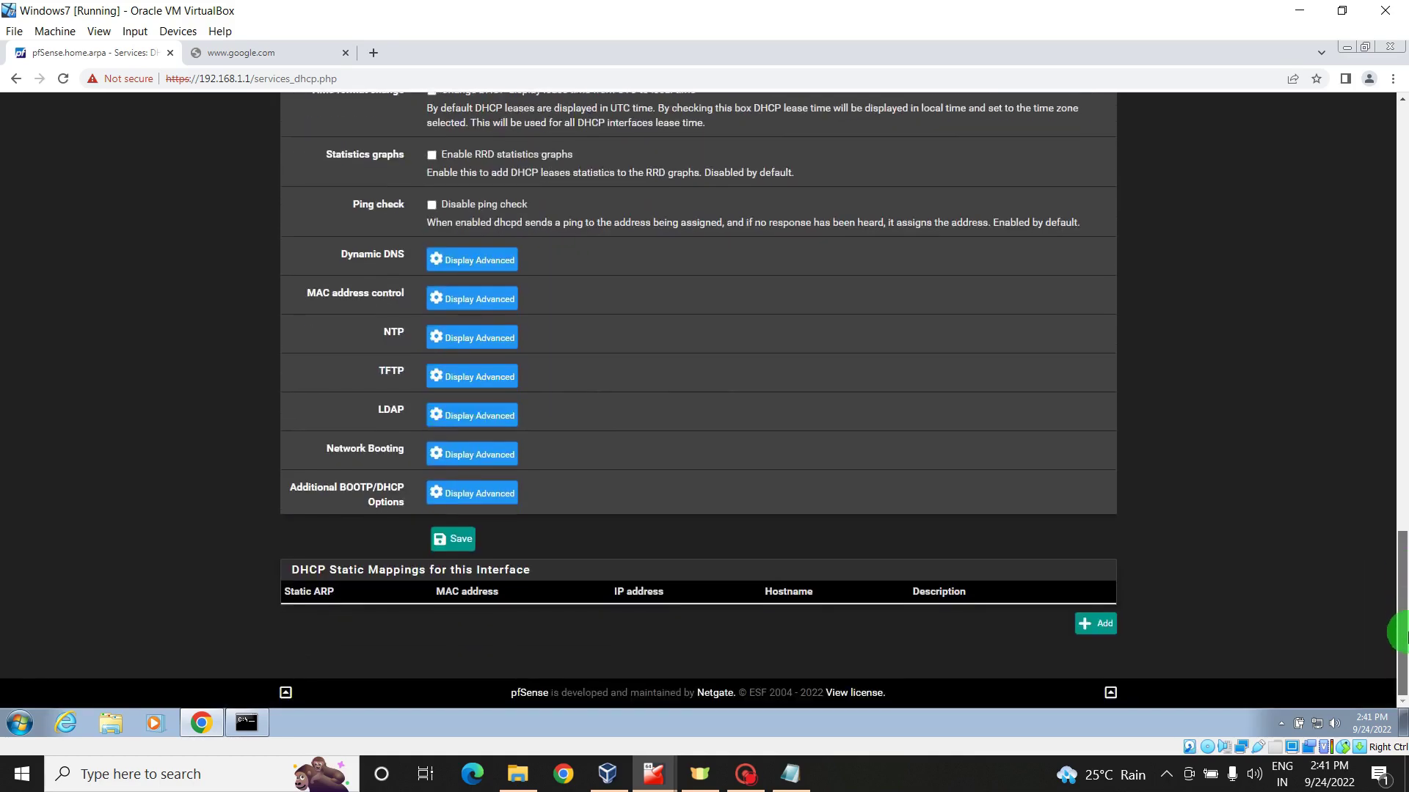
left_click(452, 547)
left_click_drag(1397, 613, 1402, 158)
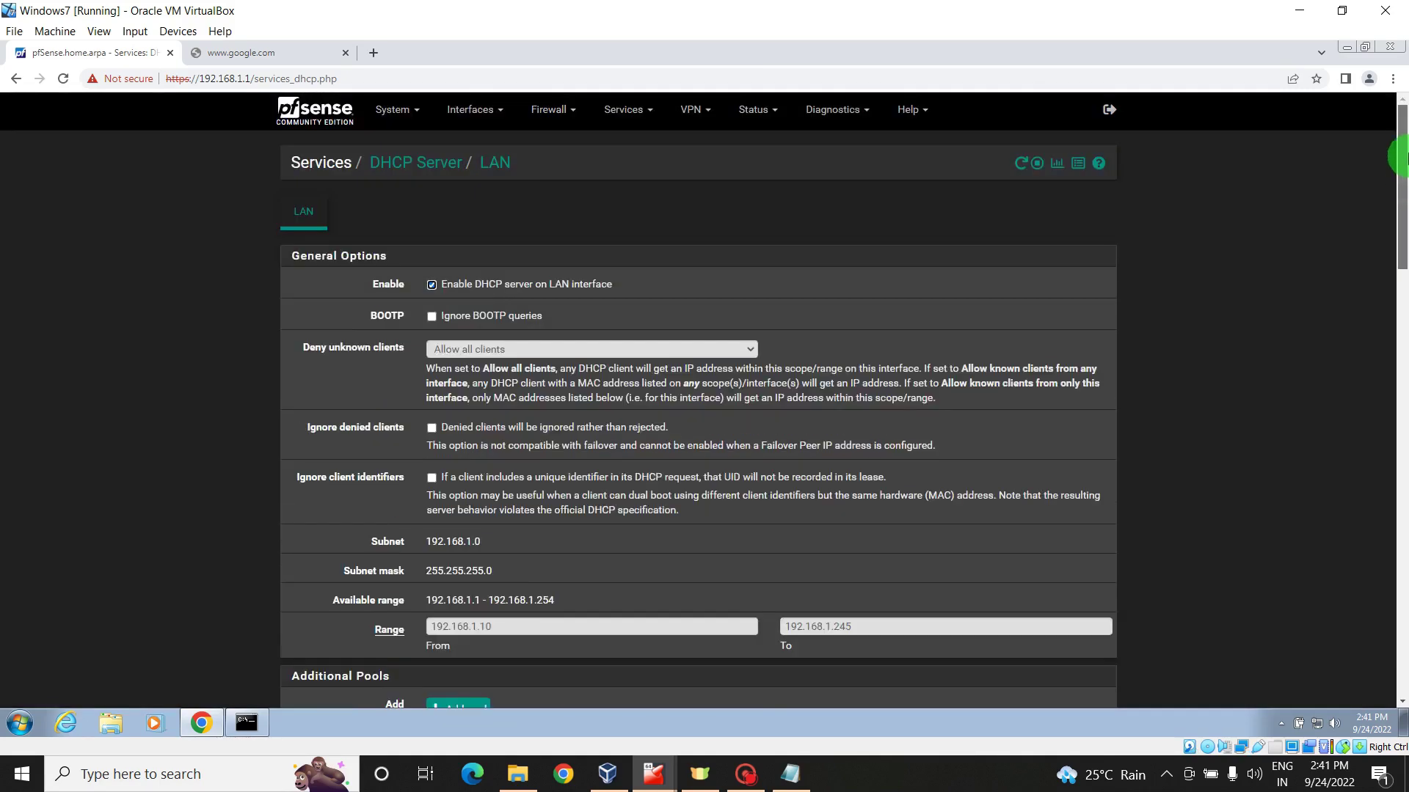
- Reload the Google tab, open the YouTube result to confirm it loads, then close that tab
left_click(277, 56)
right_click(277, 213)
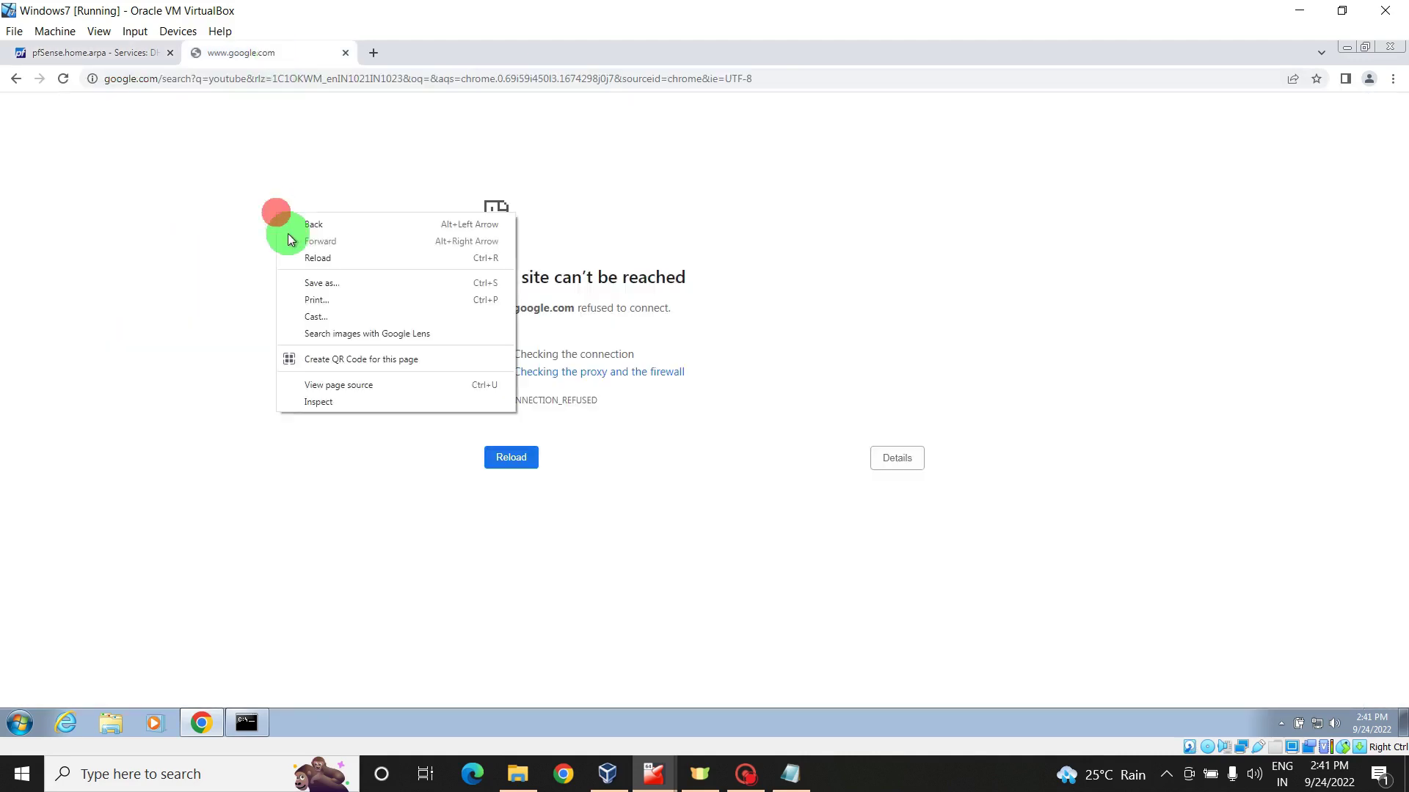
left_click(303, 259)
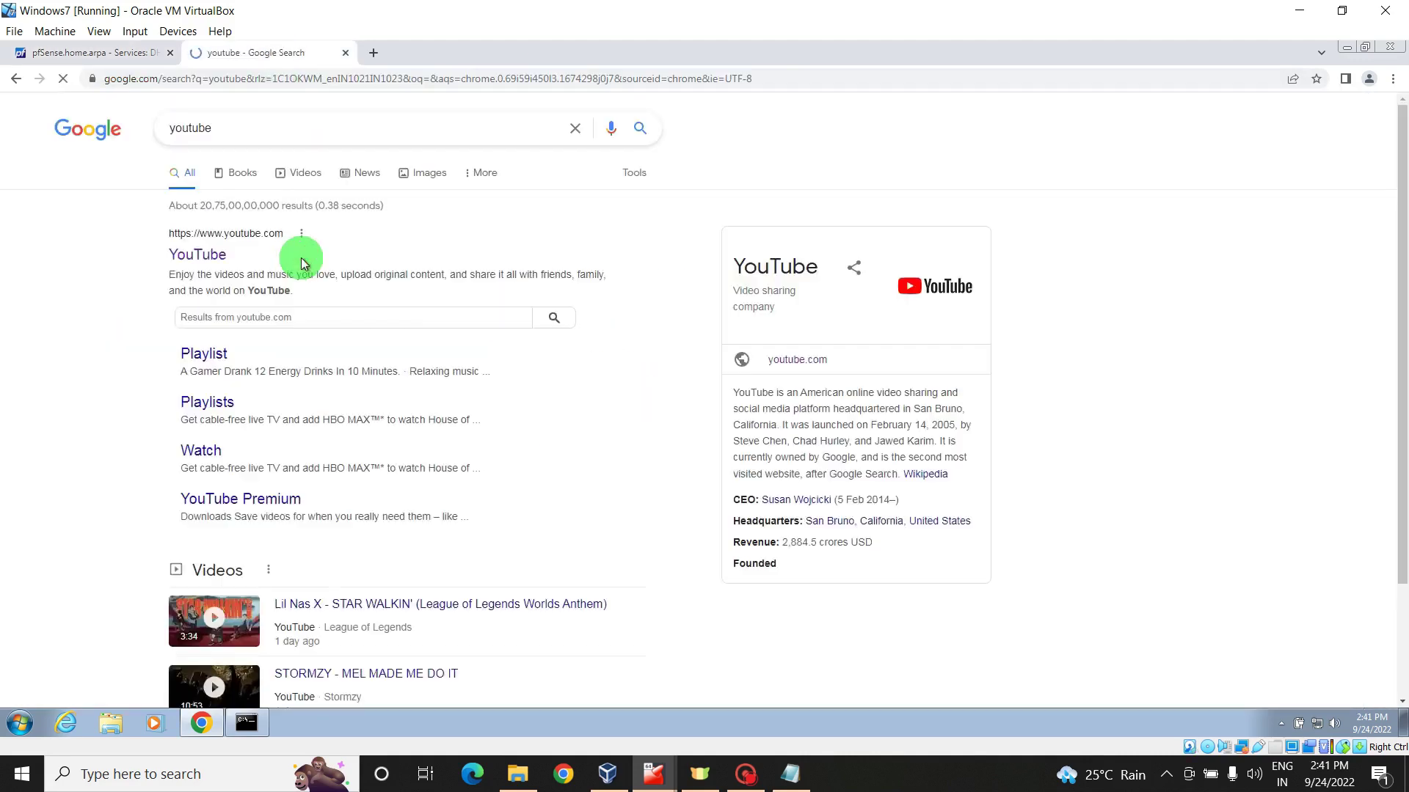
left_click(216, 254)
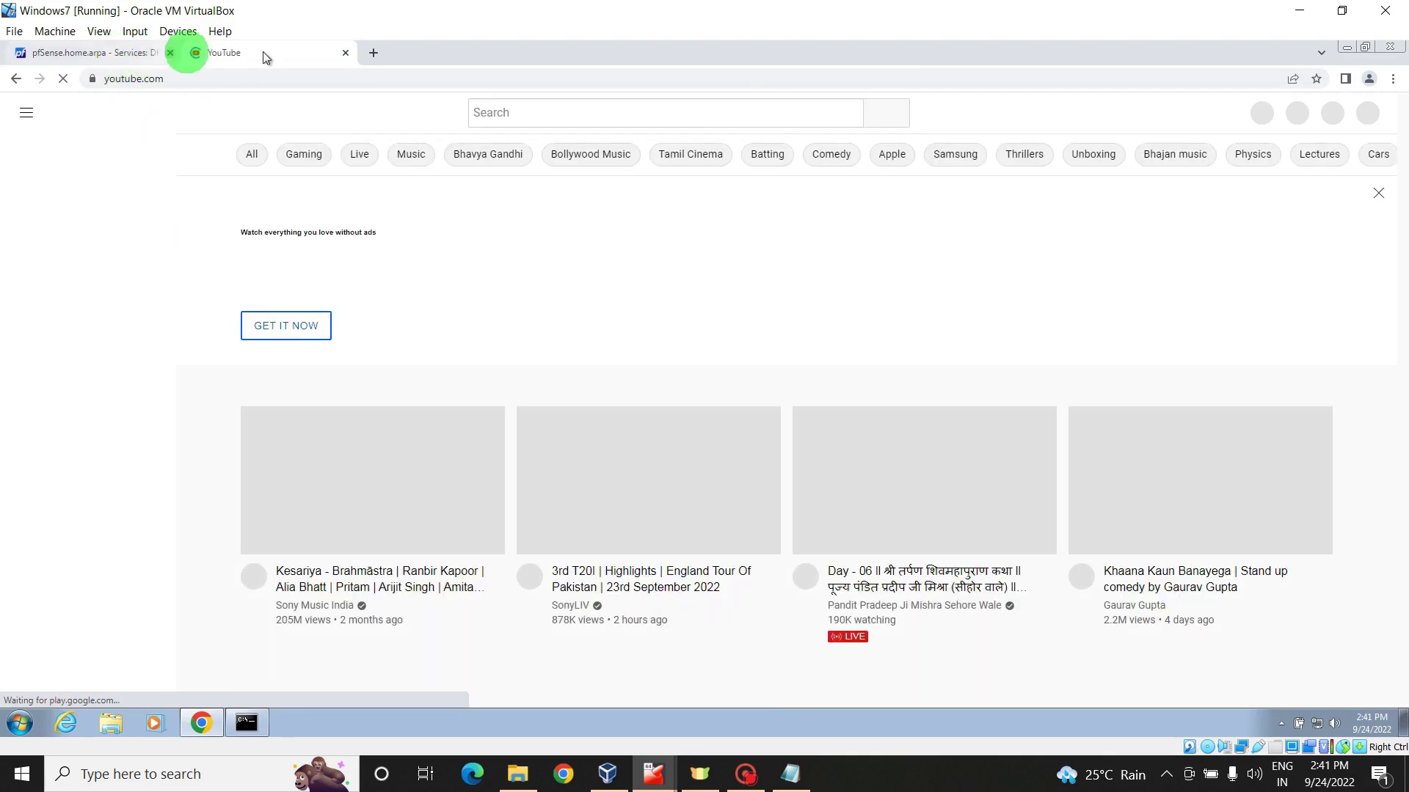
left_click(345, 52)
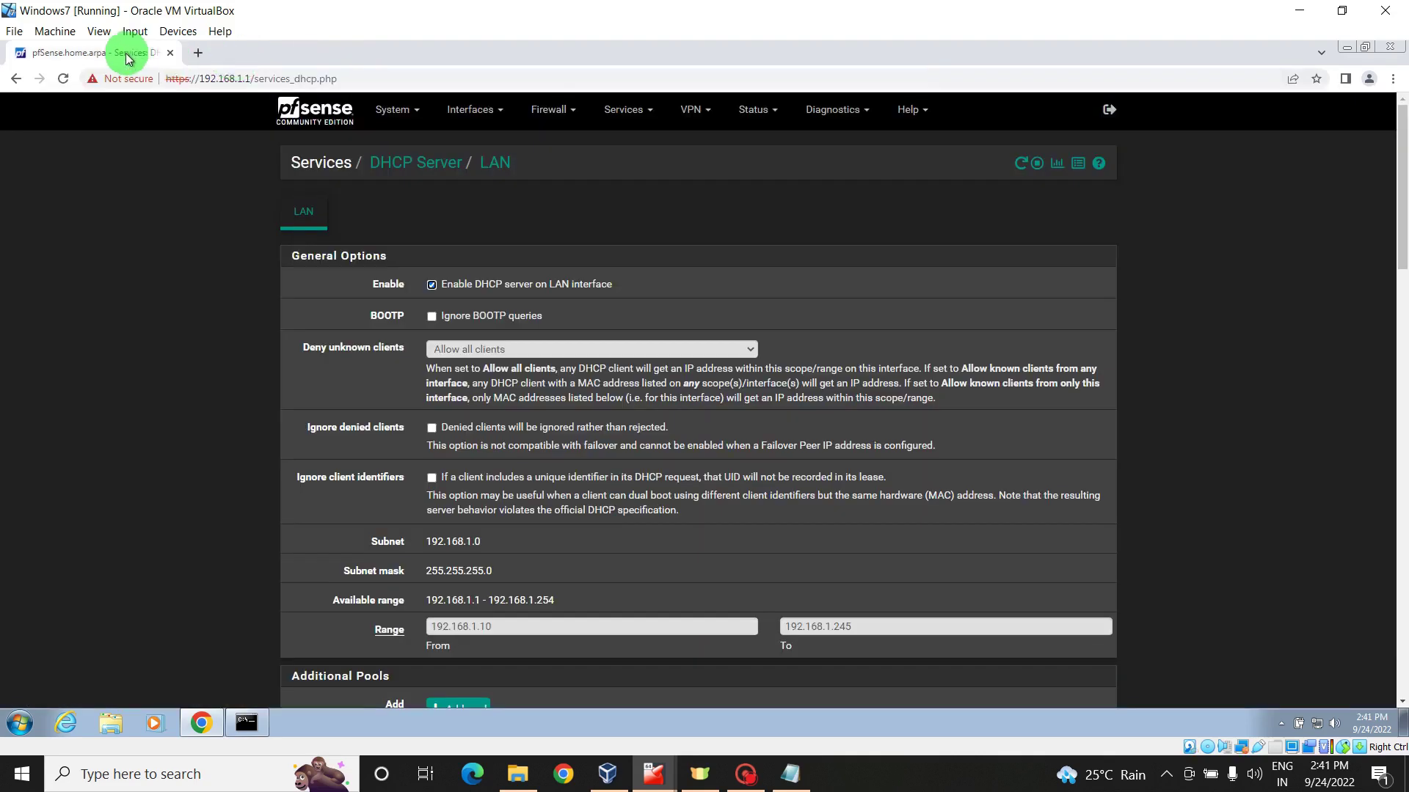
- Go to the LAN firewall rules under Firewall > Rules
left_click(554, 111)
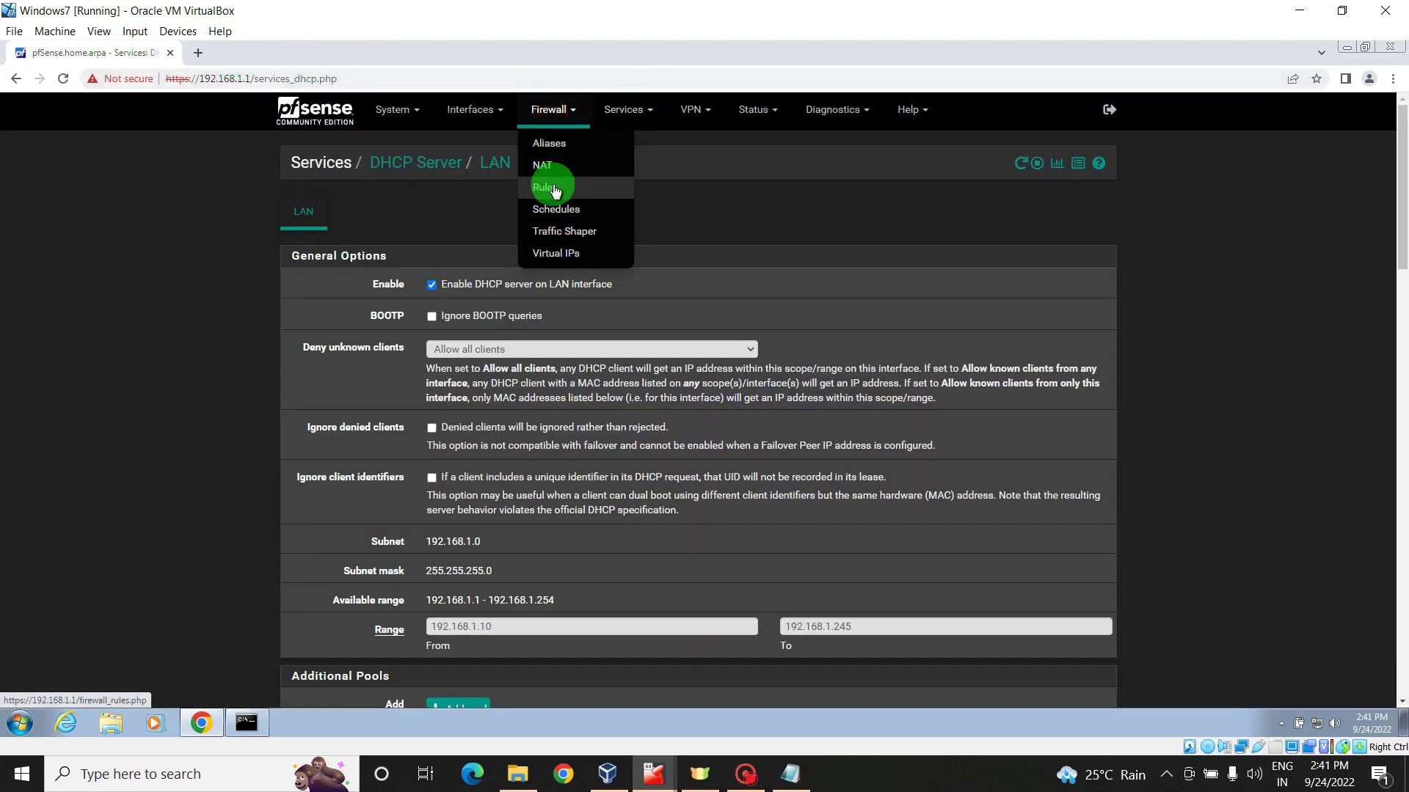
left_click(552, 188)
left_click(435, 220)
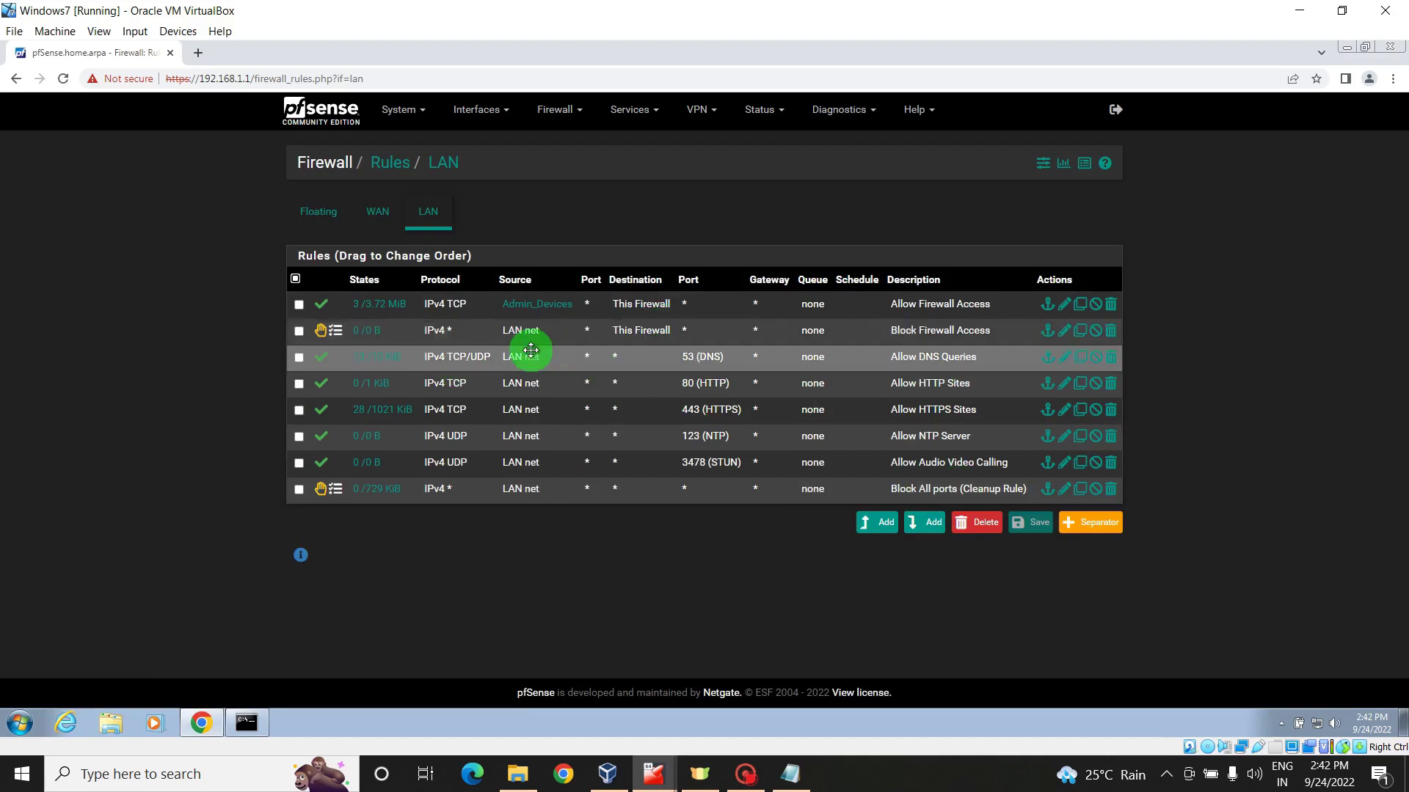
- Add a red 'Admin Rules' separator and drag it above Allow Firewall Access
left_click(1093, 529)
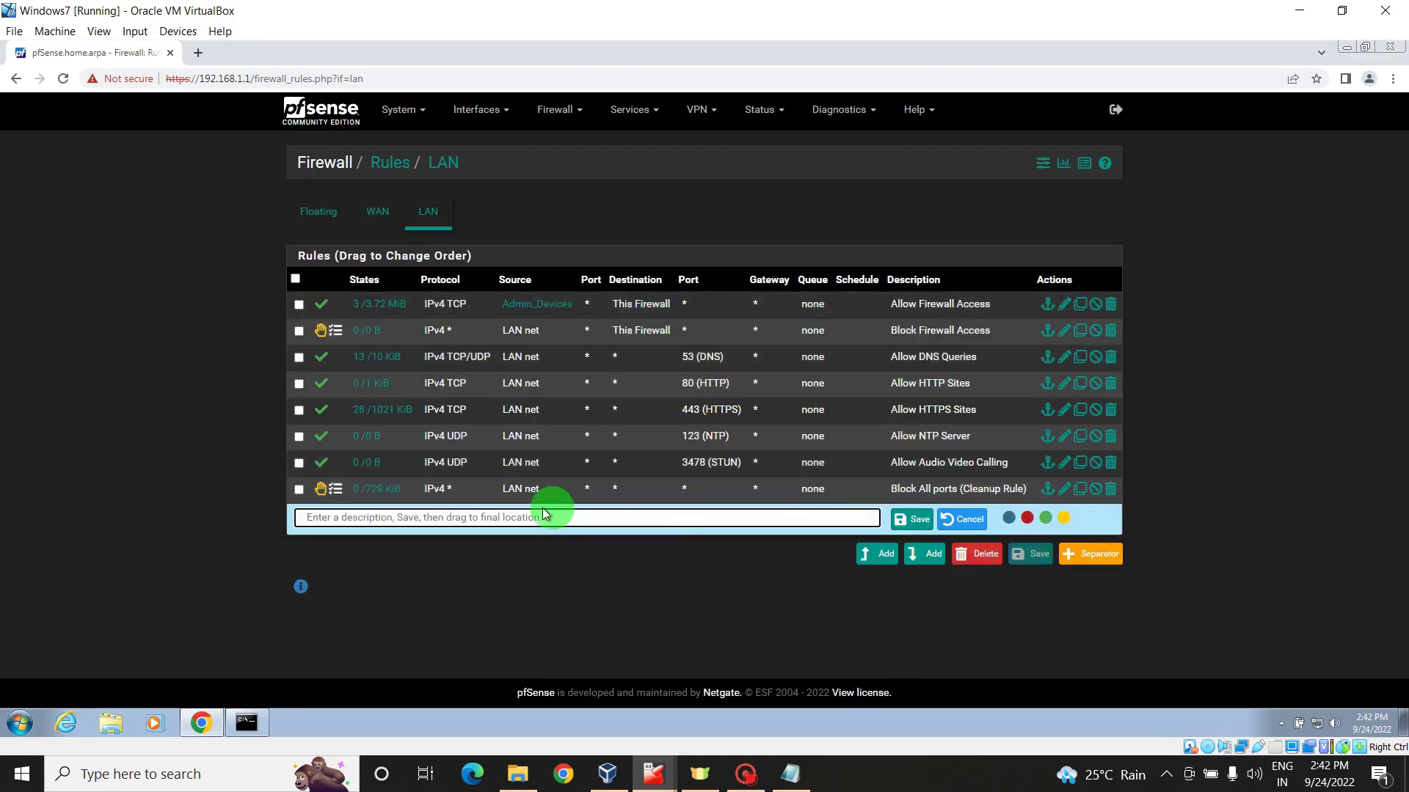
left_click(517, 515)
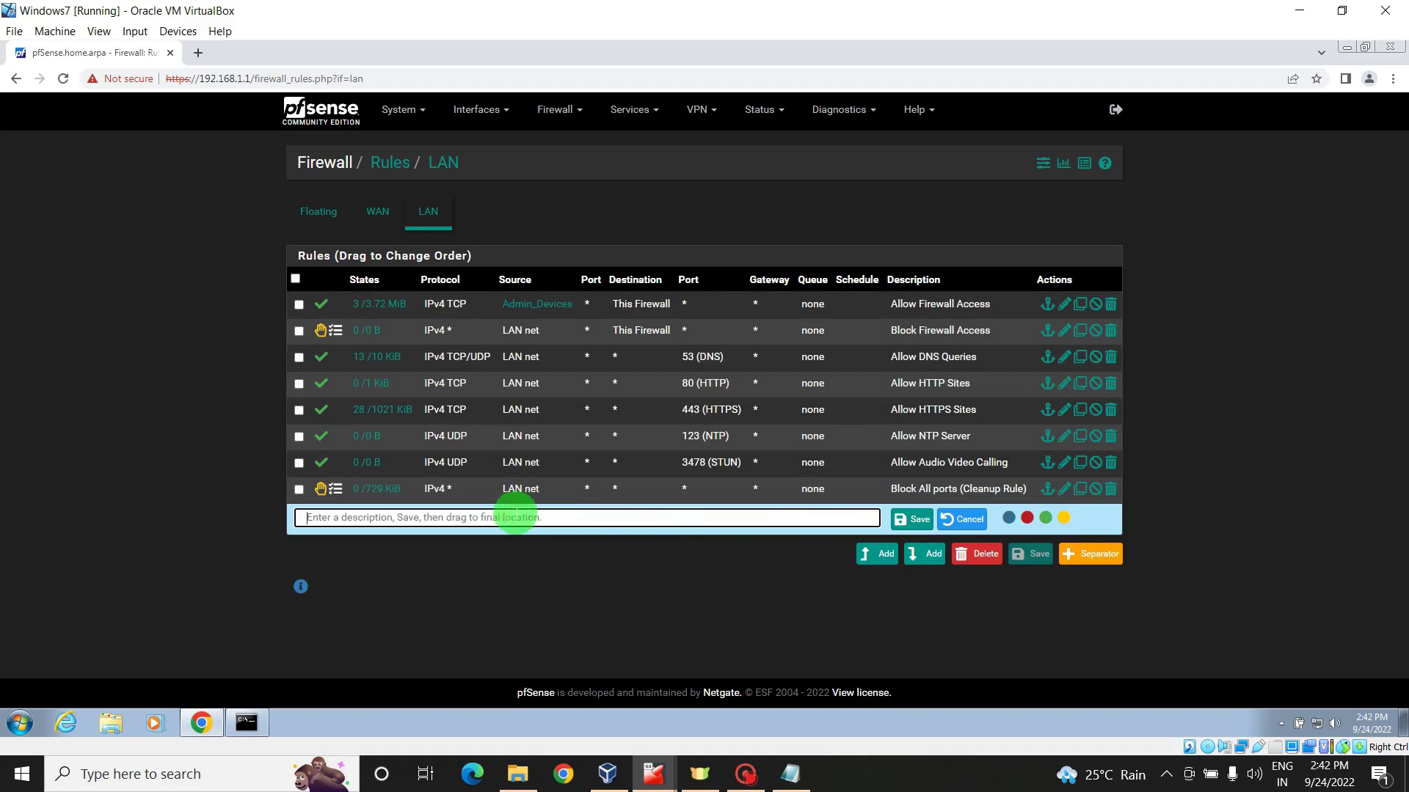
type("Admin Rules")
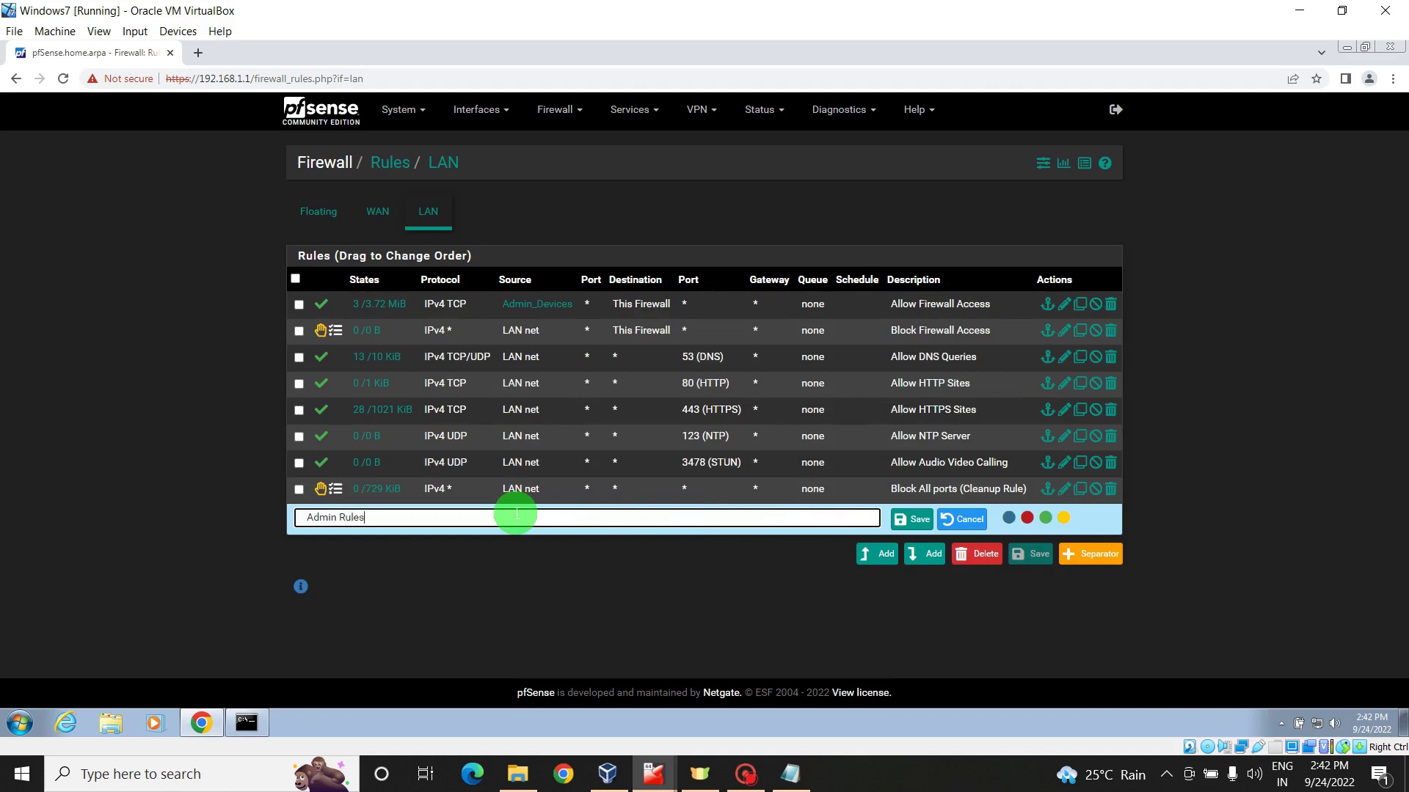
left_click(1027, 518)
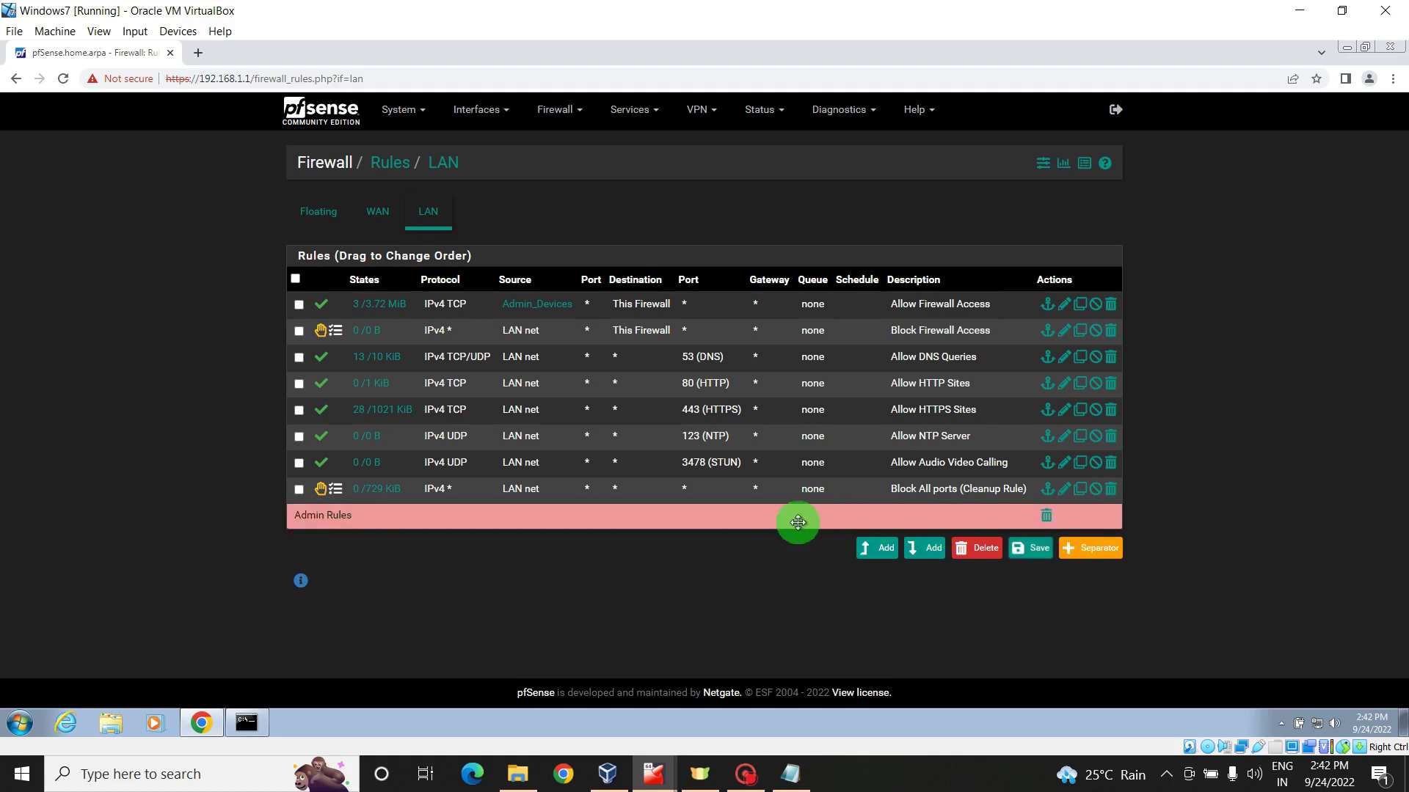
left_click_drag(785, 522, 796, 310)
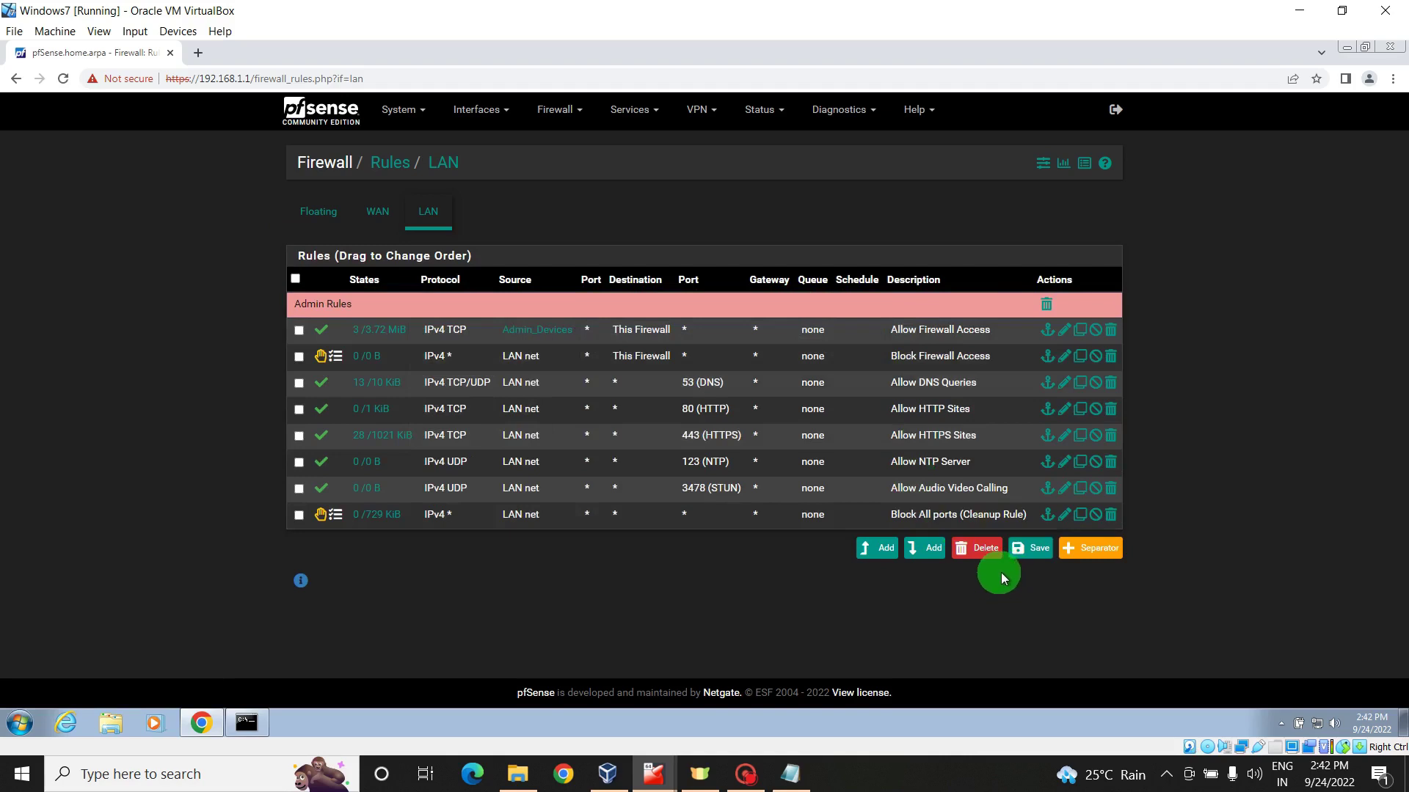
- Add a teal 'Basic Firewall Rules' separator and move it above Allow DNS Queries
left_click(1097, 550)
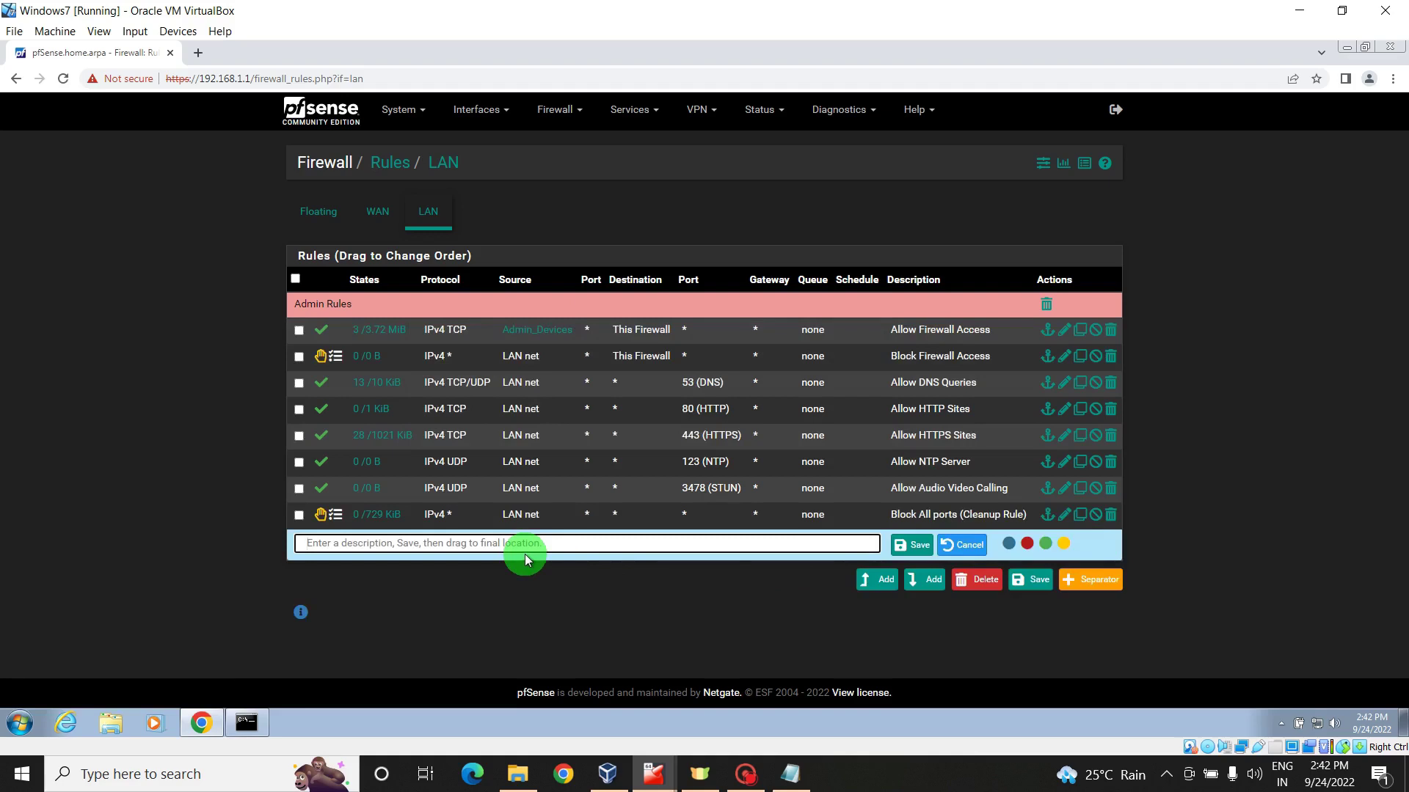
type("Ba")
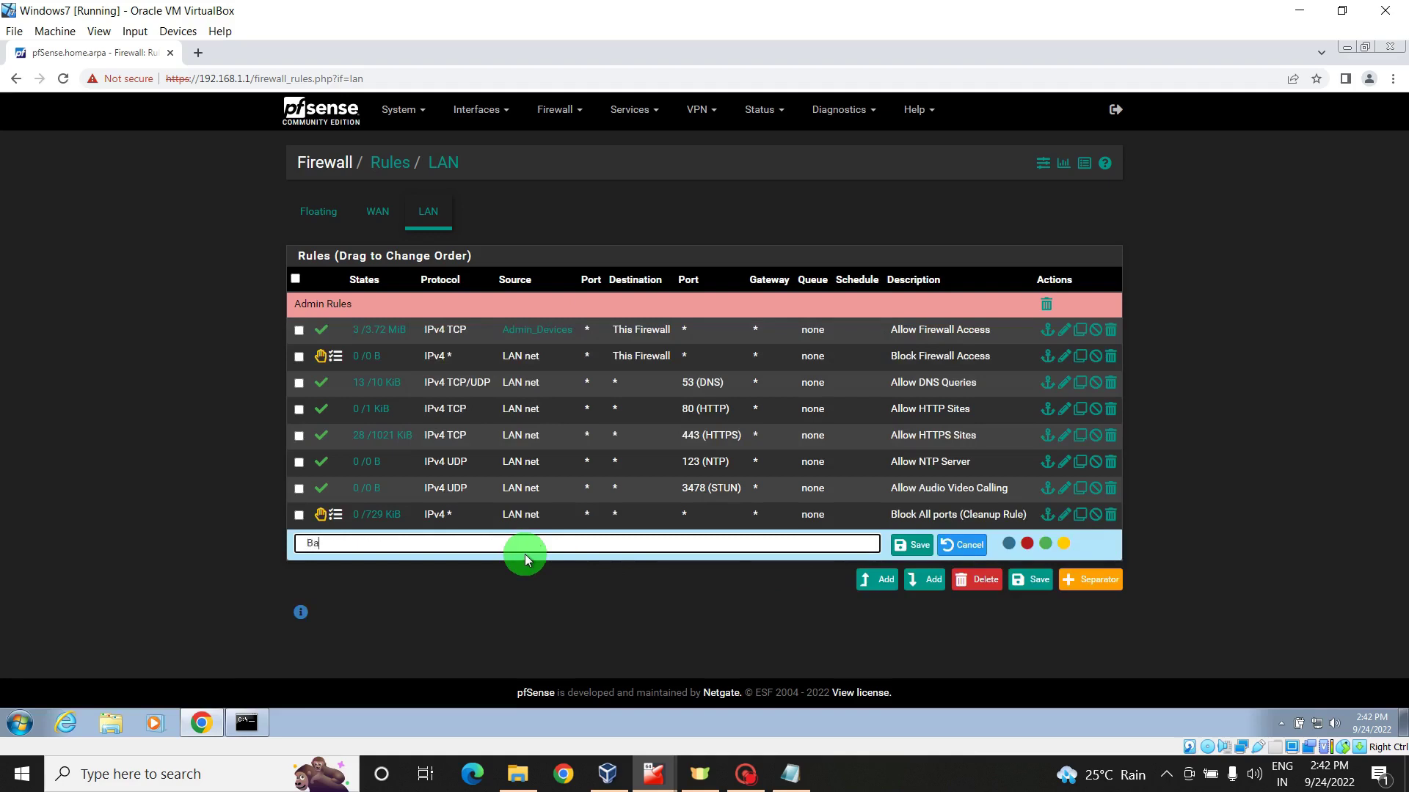
type("sic Firewall Rules")
left_click(1048, 544)
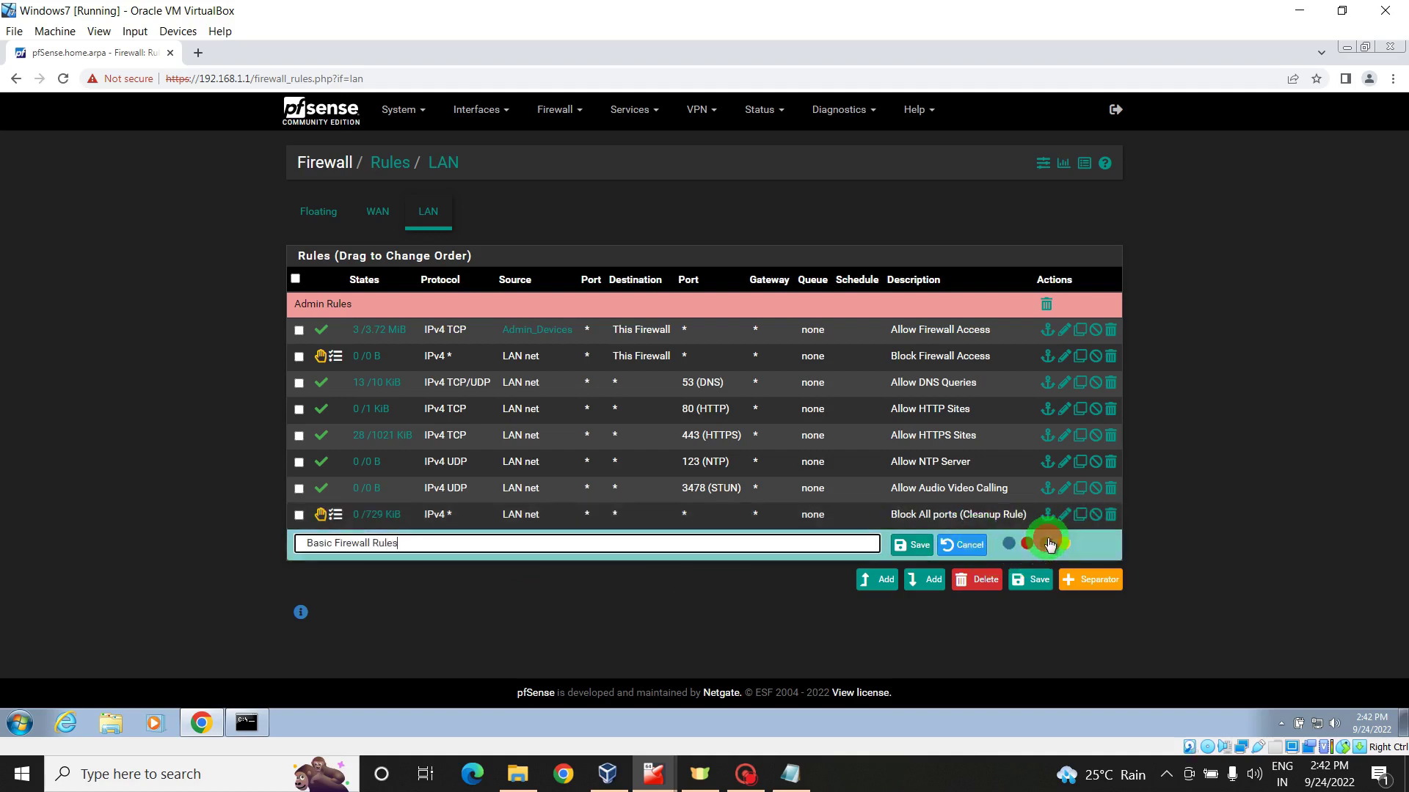
left_click(933, 551)
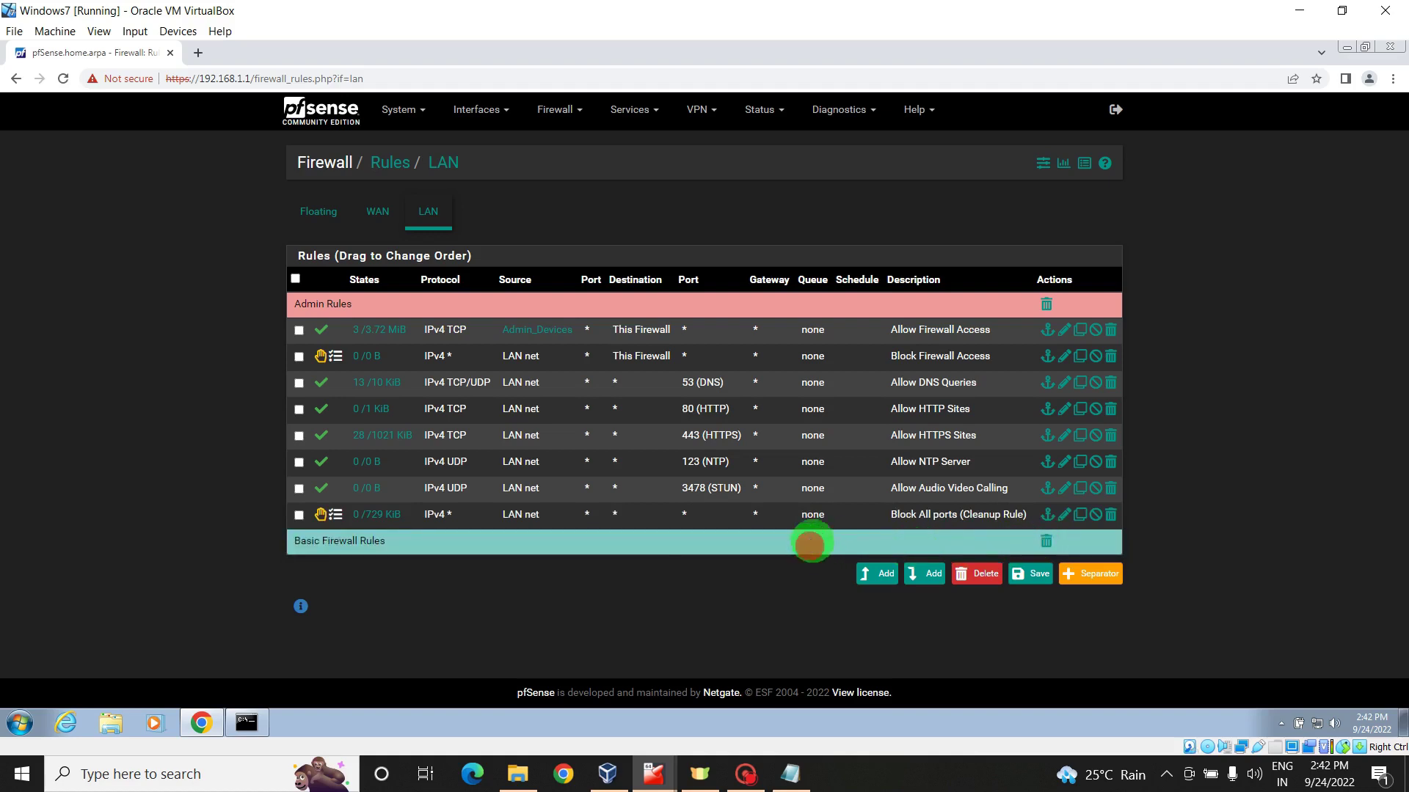
left_click_drag(810, 544, 825, 383)
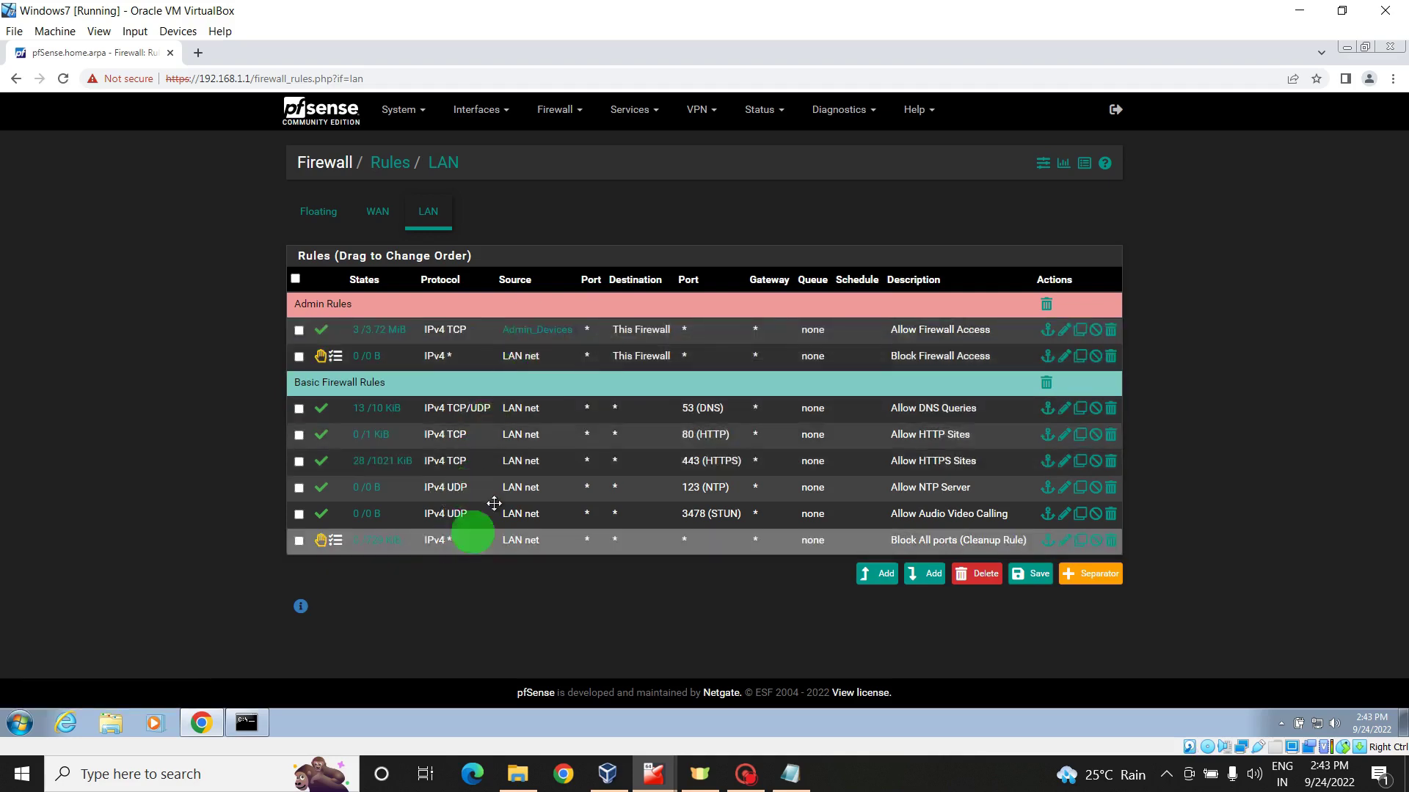
- Add a yellow 'Block All Ports All protocols' separator above the cleanup rule and save the rule order
left_click(1090, 573)
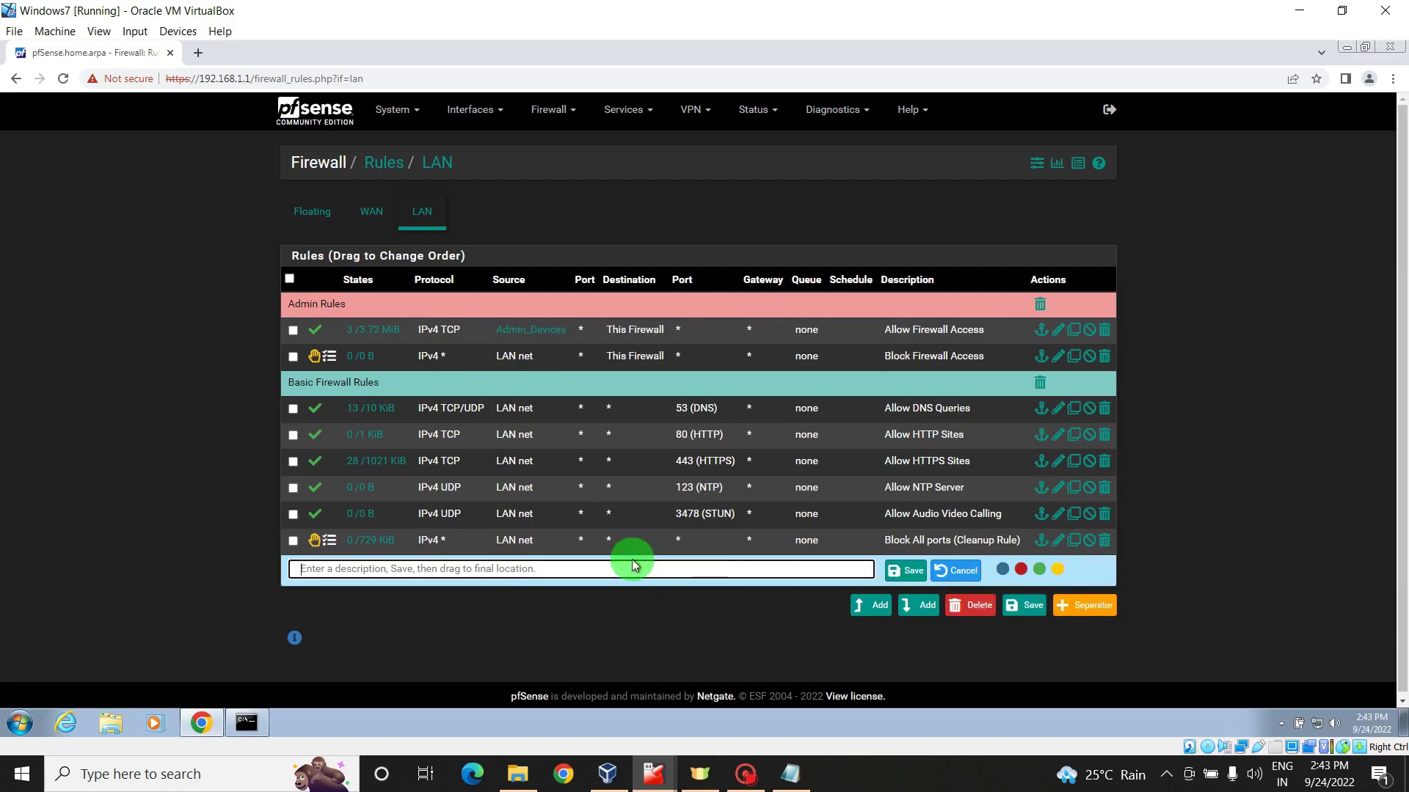
type("Block")
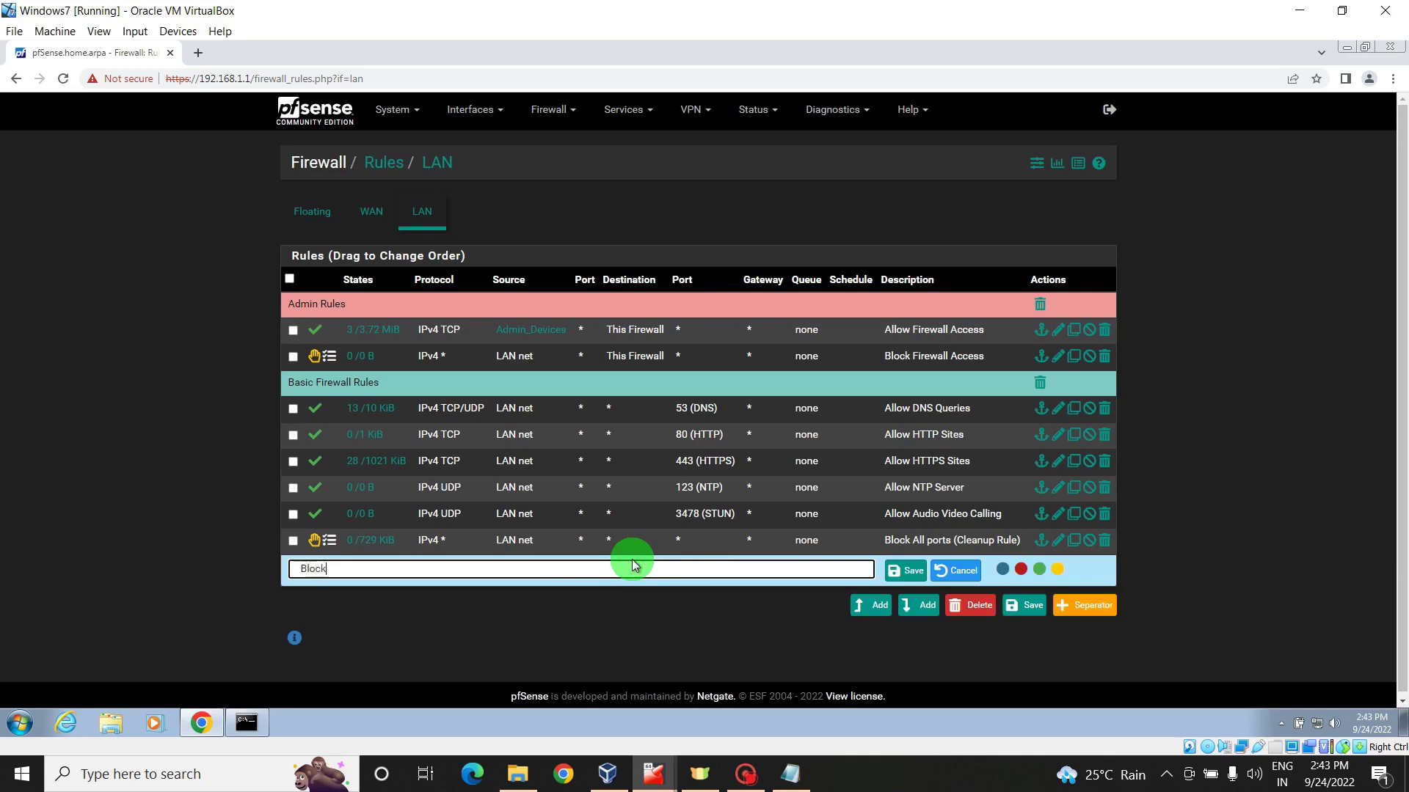
type(" All Ports All protocols")
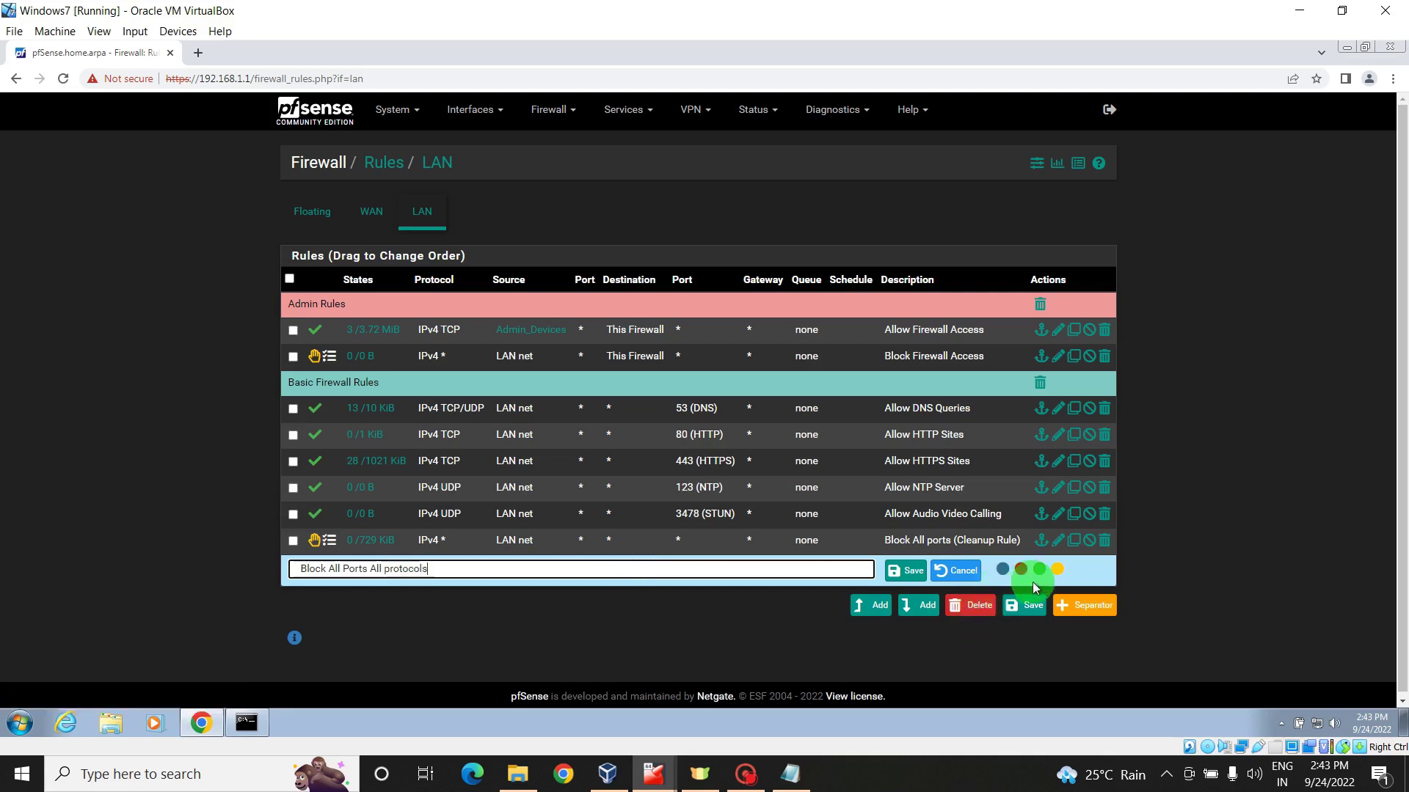
left_click(1057, 569)
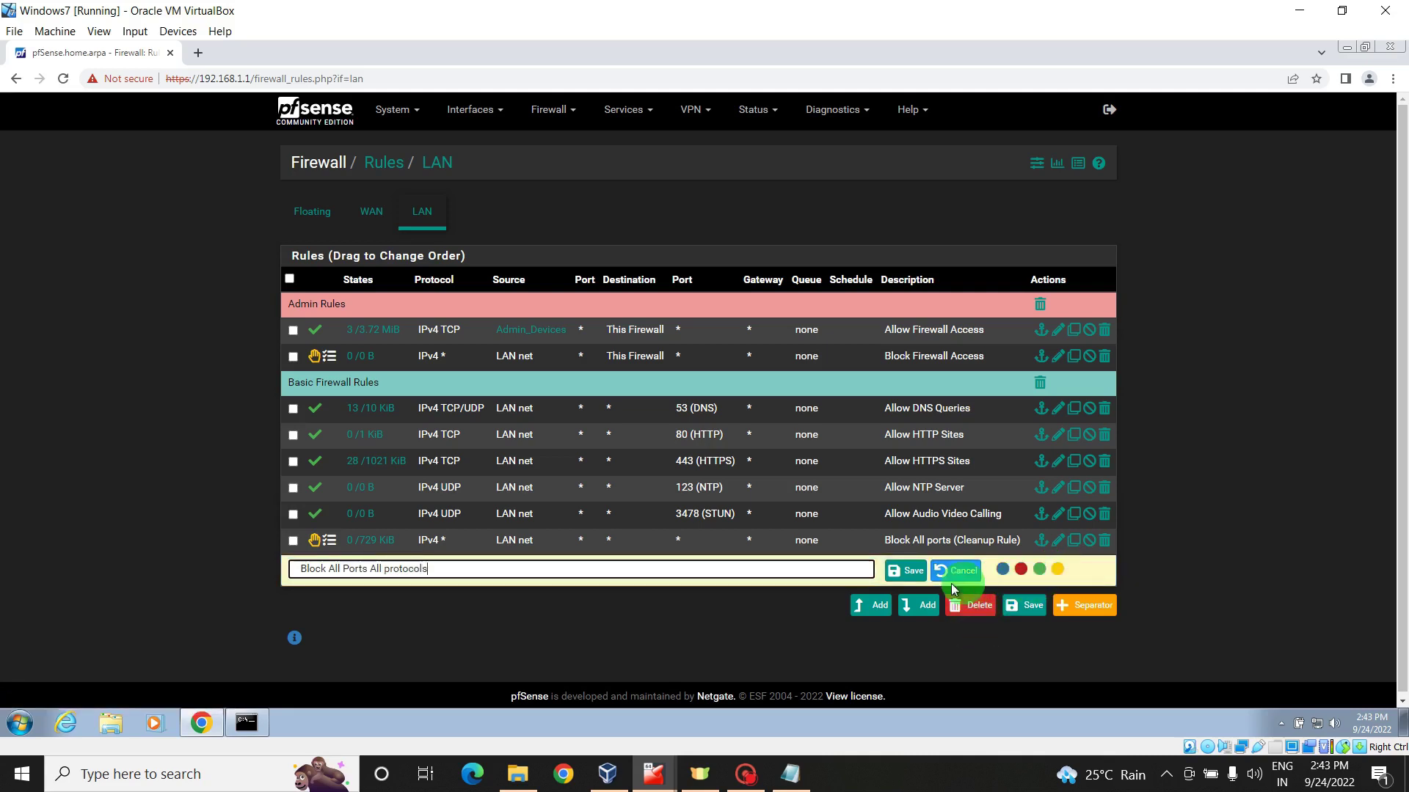
left_click(907, 572)
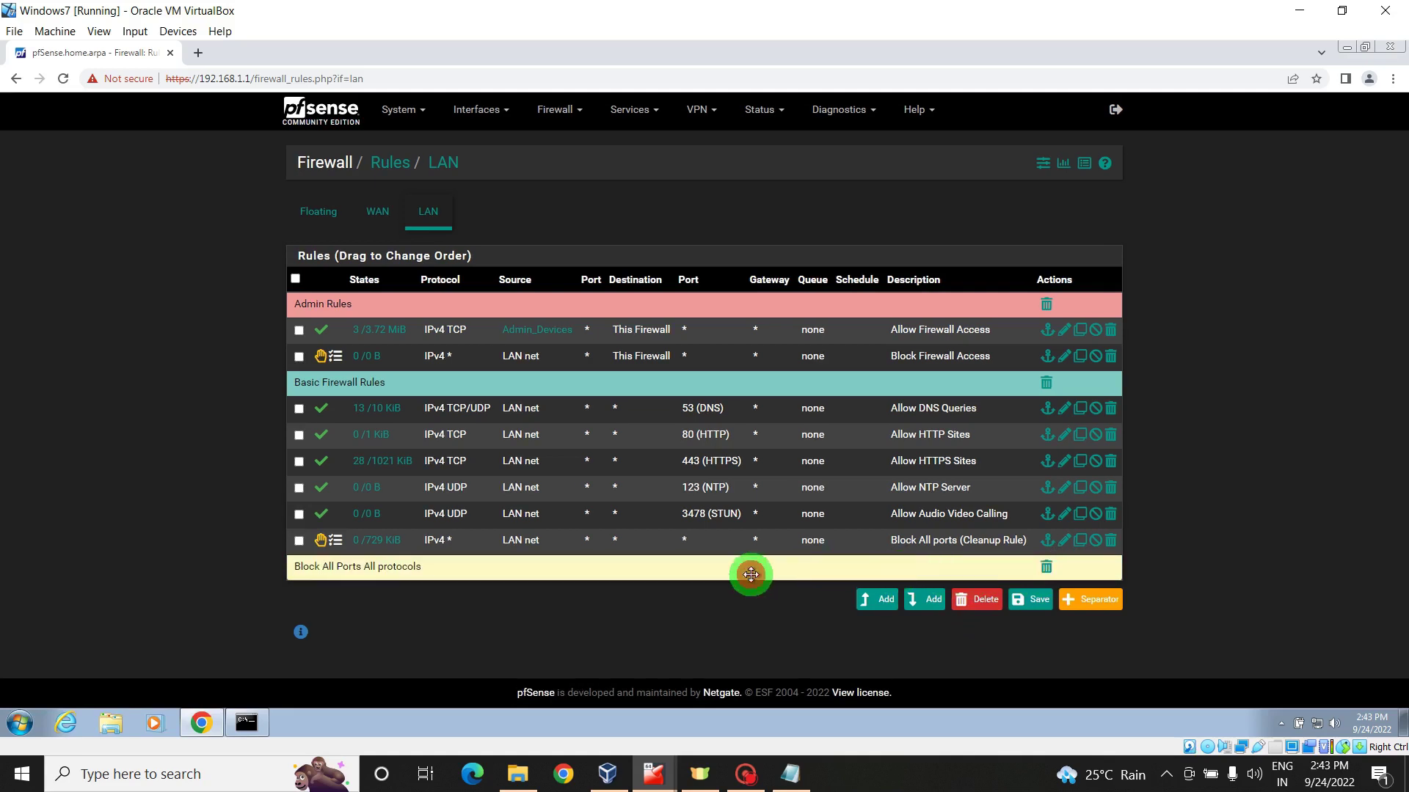
left_click_drag(751, 574, 753, 538)
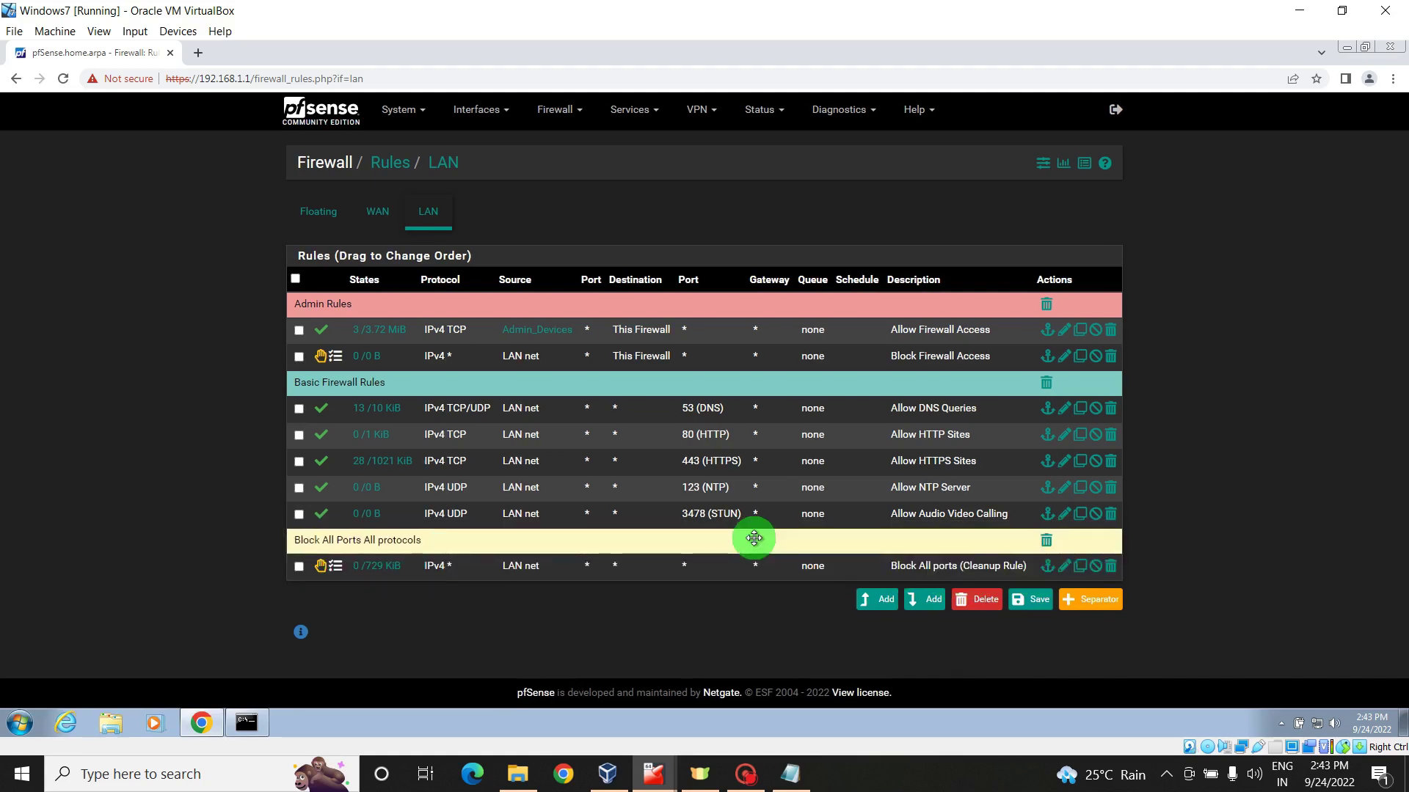
left_click(1034, 603)
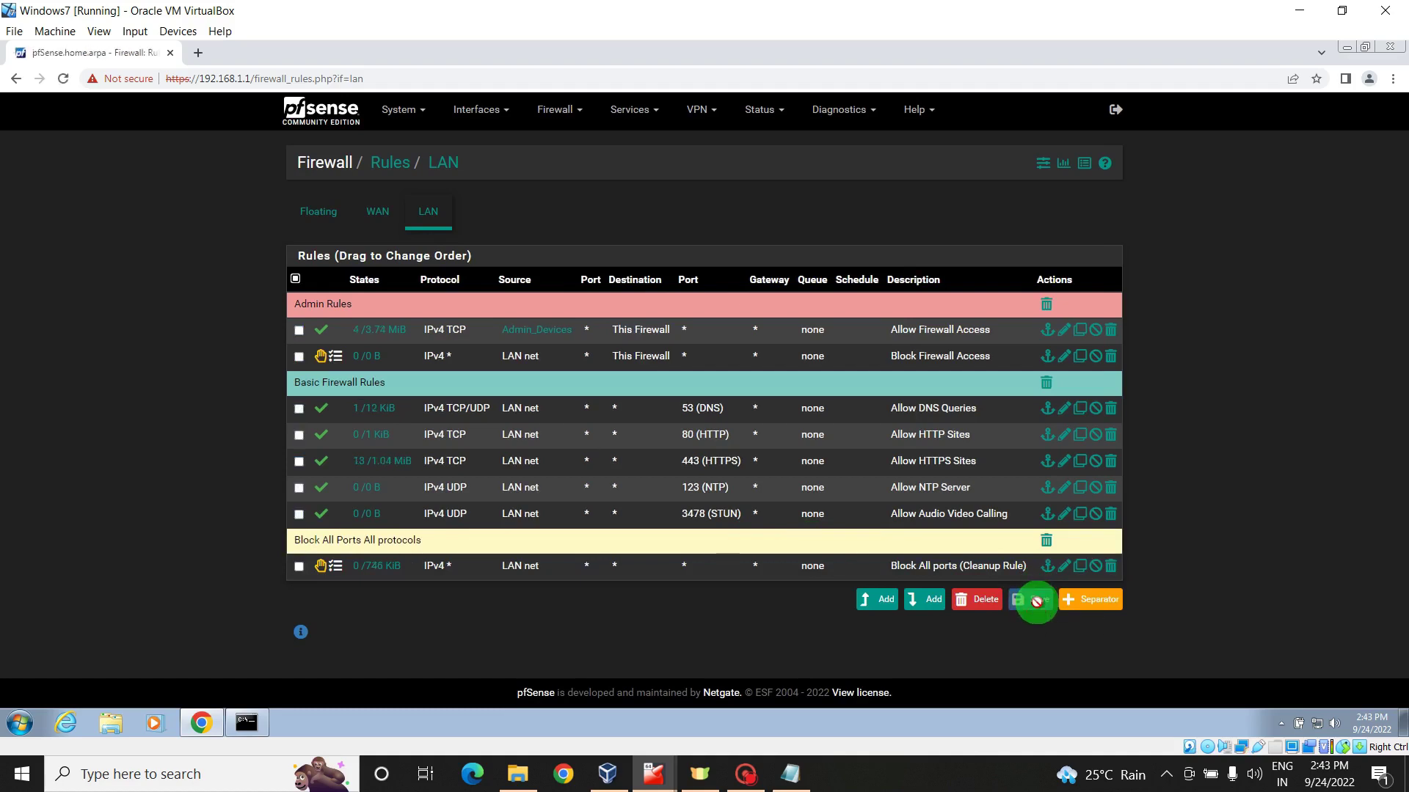